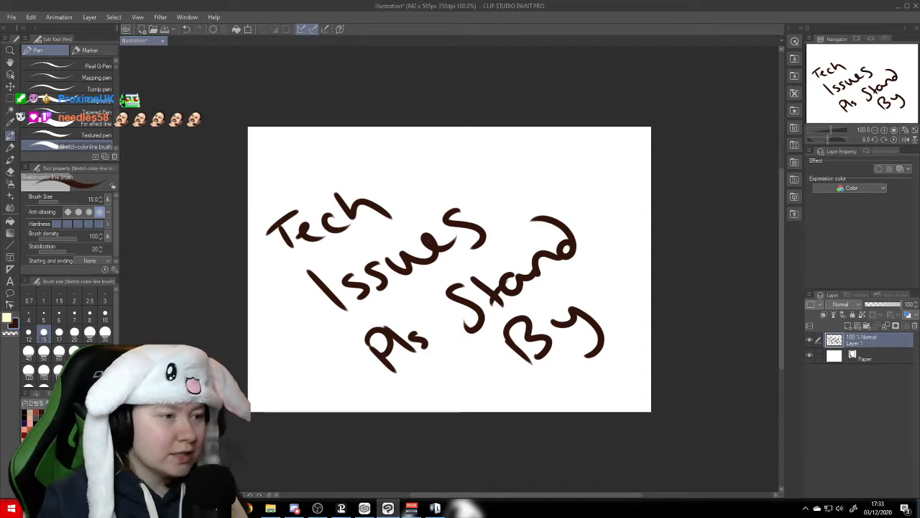
- Erase all the handwritten text on Layer 1 using the Hard eraser at brush size 50
left_click(10, 171)
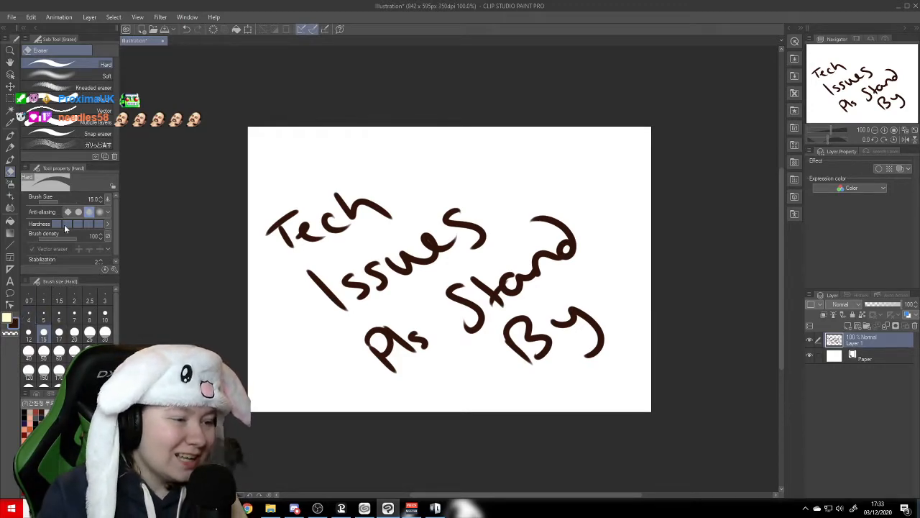
left_click(105, 332)
left_click(43, 350)
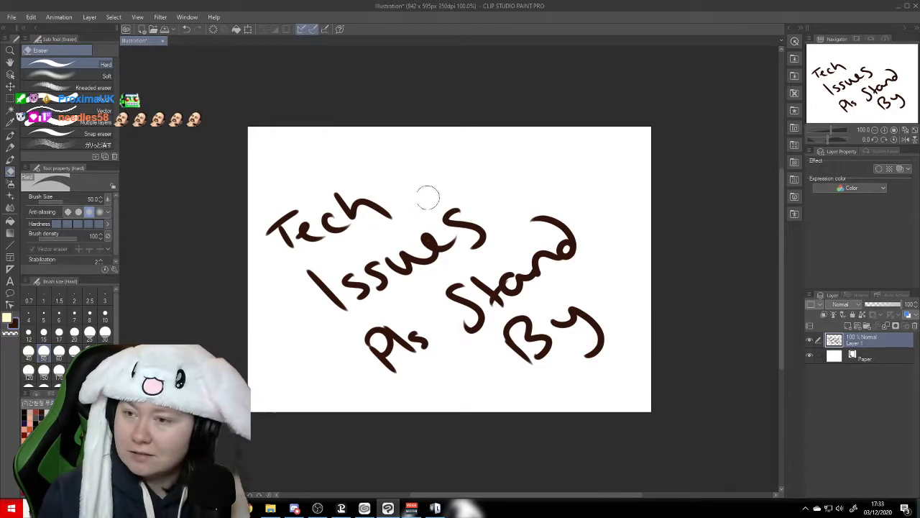
mouse_move(421, 199)
left_mouse_down()
mouse_move(324, 284)
mouse_move(247, 290)
mouse_move(260, 265)
mouse_move(377, 195)
mouse_move(348, 177)
mouse_move(277, 251)
mouse_move(323, 319)
mouse_move(403, 218)
mouse_move(489, 182)
mouse_move(371, 287)
mouse_move(551, 204)
mouse_move(440, 310)
mouse_move(623, 187)
mouse_move(581, 258)
mouse_move(483, 321)
mouse_move(520, 322)
mouse_move(614, 223)
mouse_move(478, 330)
mouse_move(501, 293)
mouse_move(393, 383)
mouse_move(350, 389)
mouse_move(344, 365)
mouse_move(376, 356)
mouse_move(369, 358)
mouse_move(460, 396)
mouse_move(614, 301)
mouse_move(599, 299)
mouse_move(518, 342)
mouse_move(615, 317)
mouse_move(588, 370)
left_mouse_up()
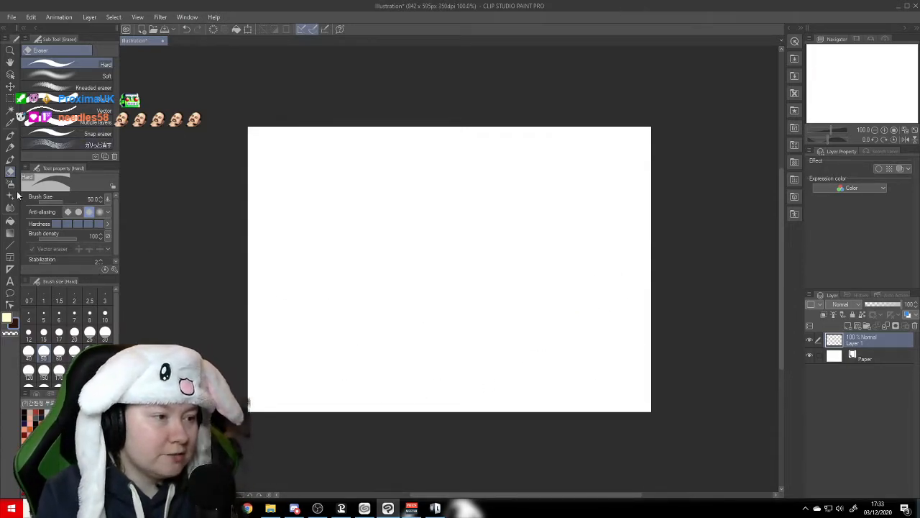
- Set up the Nebula brush with a dark blue drawing color and a brush size of 10
left_click(10, 159)
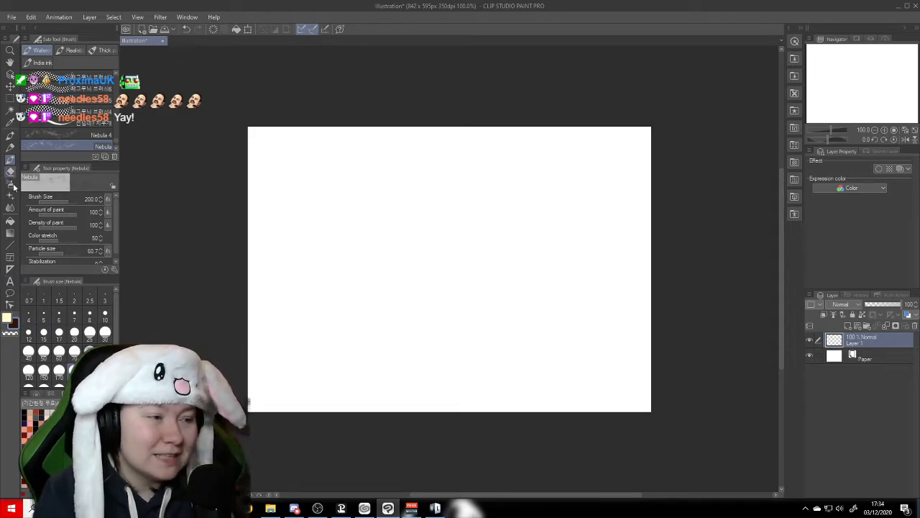
left_click(8, 318)
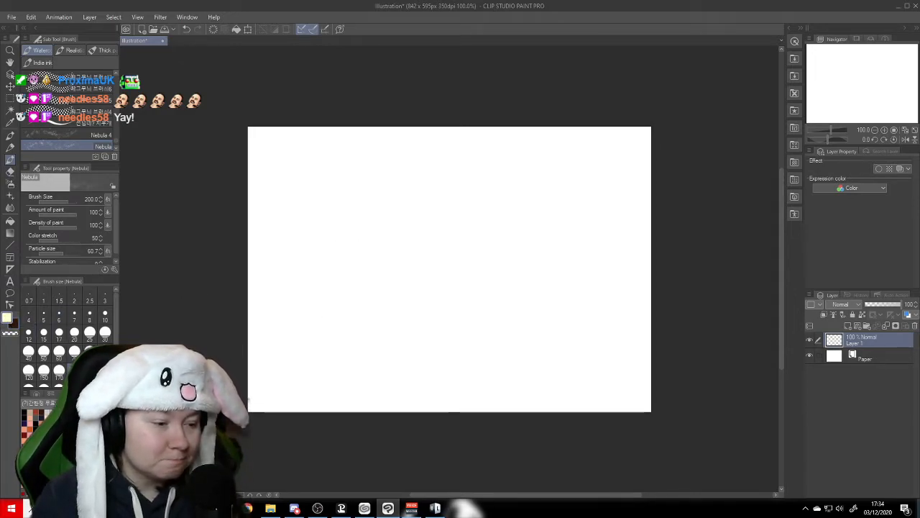
left_click(79, 449)
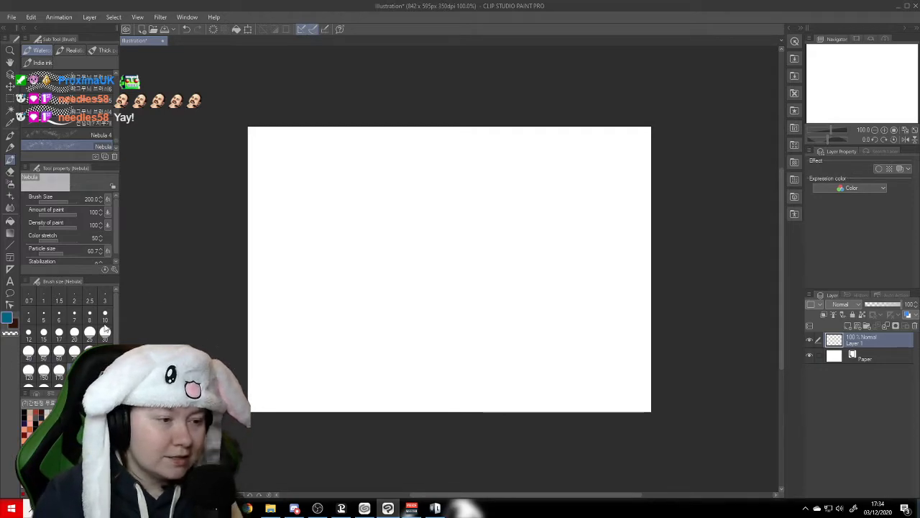
left_click(105, 316)
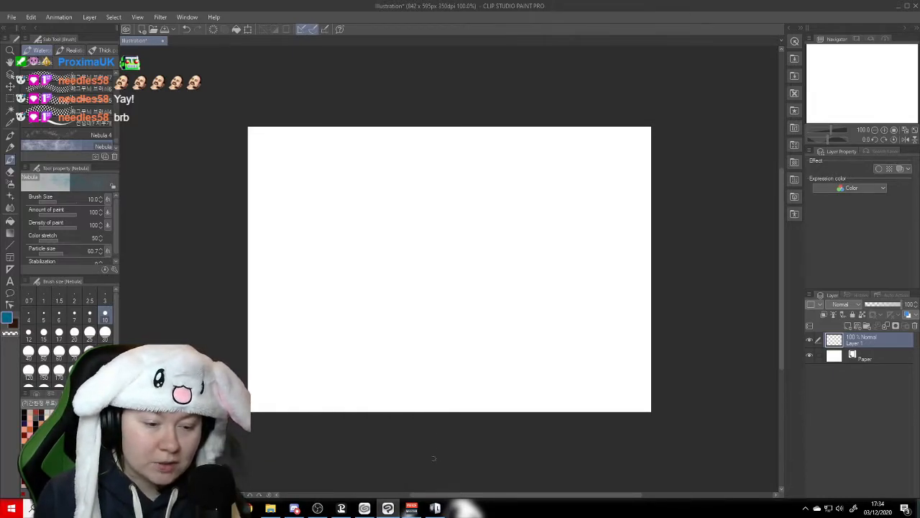
- Switch to the CLIP STUDIO launcher and open the CLIP STUDIO ASSETS service
left_click(364, 509)
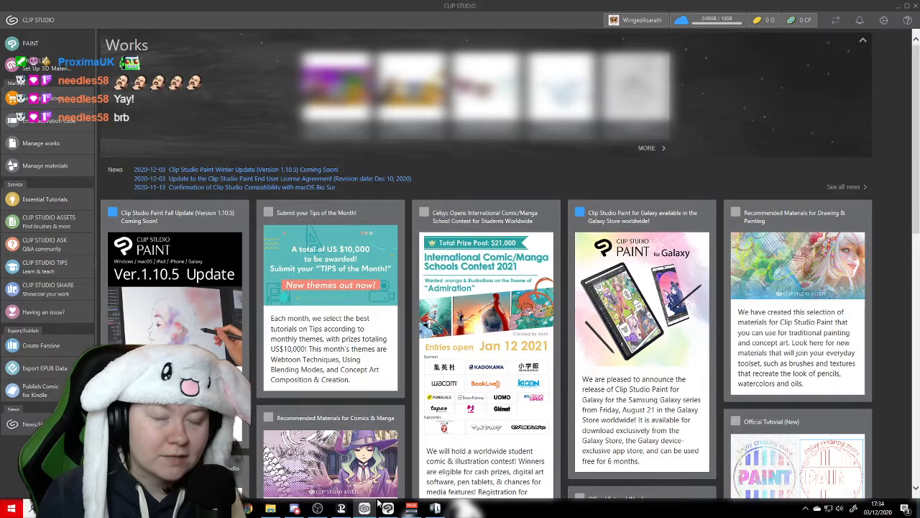
scroll(379, 499, "down", 3)
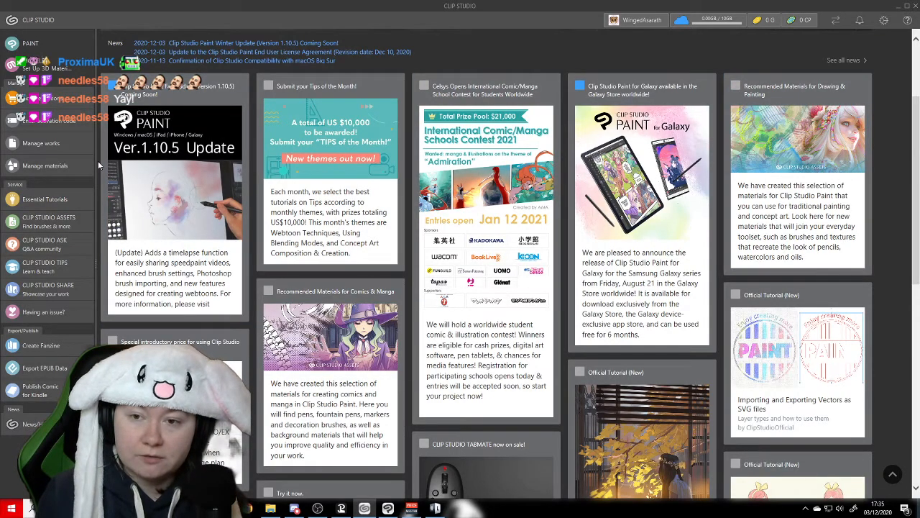
scroll(99, 165, "down", 1)
scroll(99, 165, "down", 2)
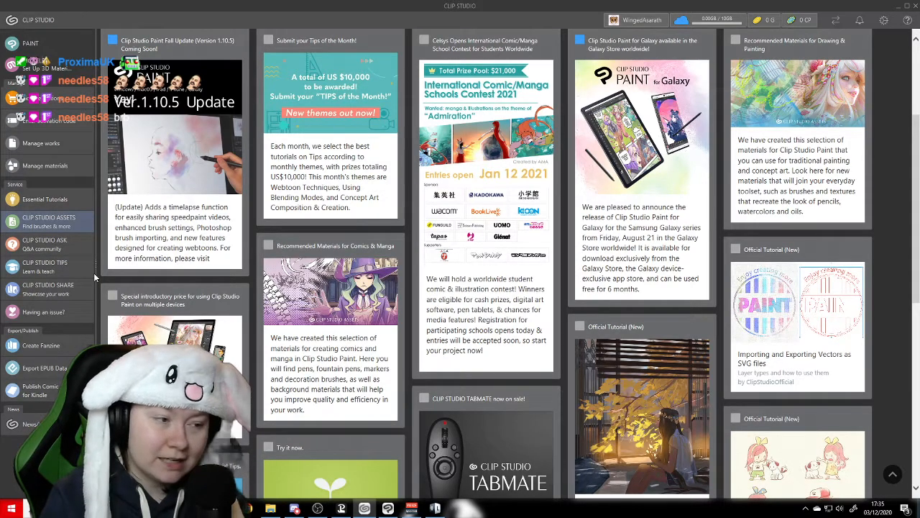
left_click(48, 221)
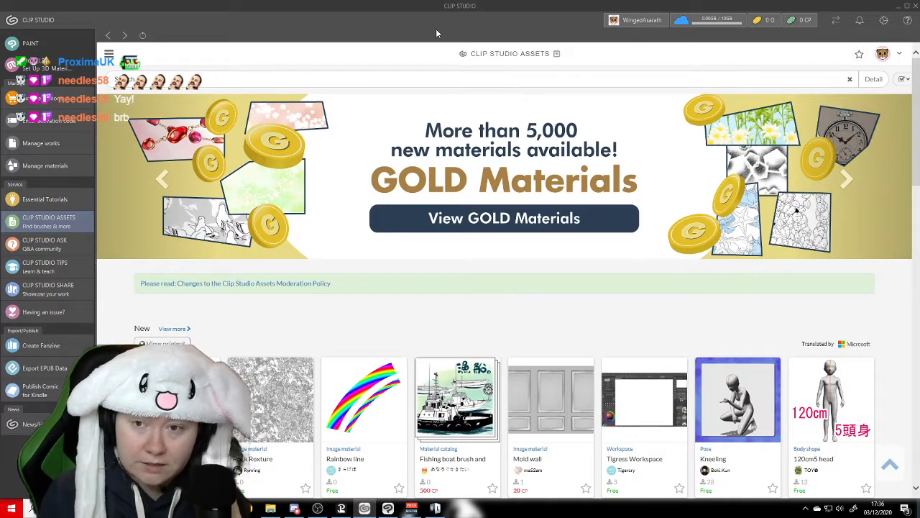
- Look through the new and top free materials on the ASSETS front page
scroll(436, 29, "down", 1)
scroll(436, 28, "down", 1)
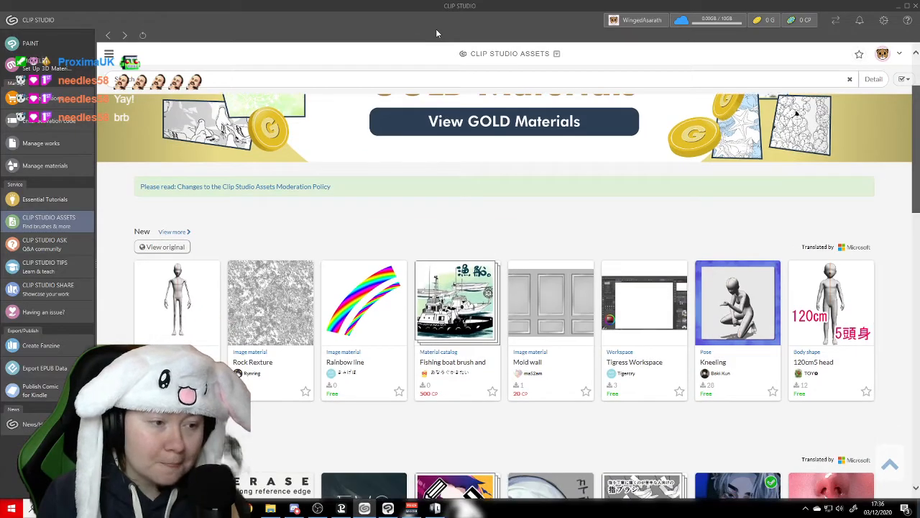
scroll(436, 33, "down", 3)
scroll(436, 33, "up", 5)
scroll(436, 33, "down", 2)
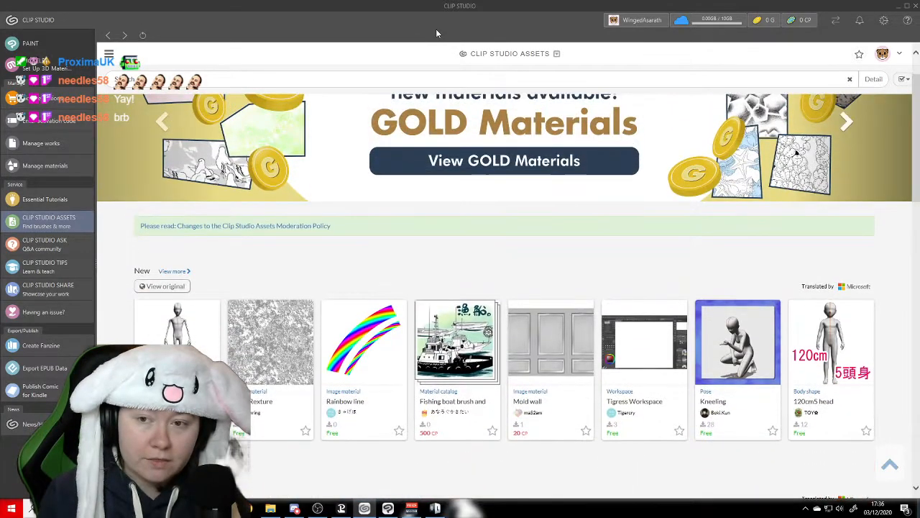
scroll(437, 29, "up", 1)
scroll(436, 30, "down", 1)
scroll(436, 29, "up", 2)
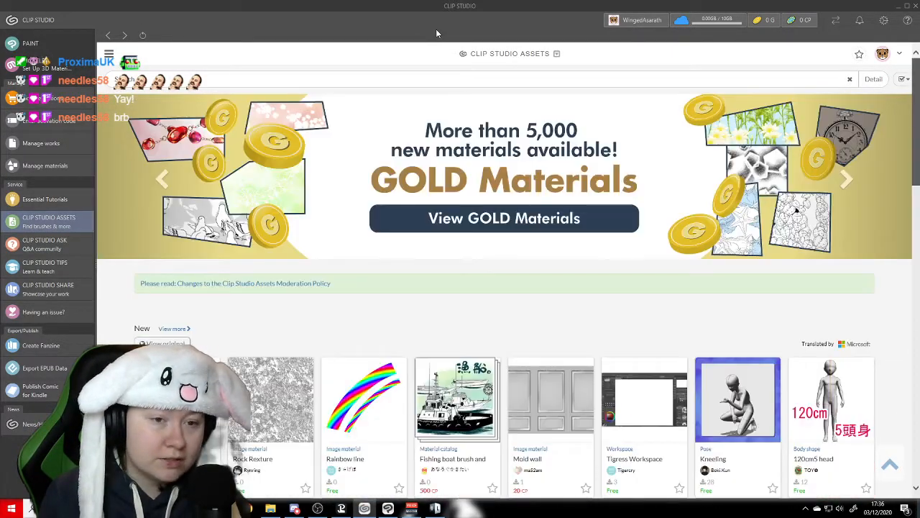
scroll(437, 30, "down", 2)
scroll(436, 29, "down", 4)
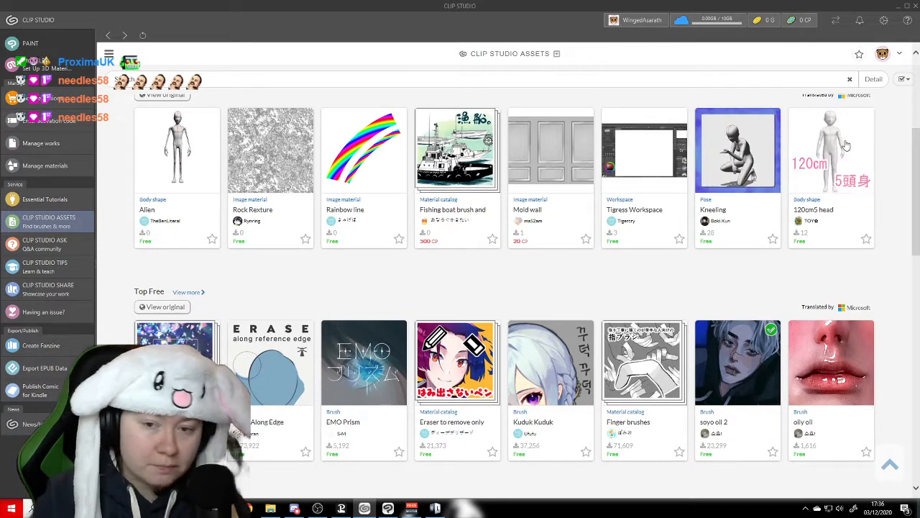
left_click_drag(918, 149, 918, 153)
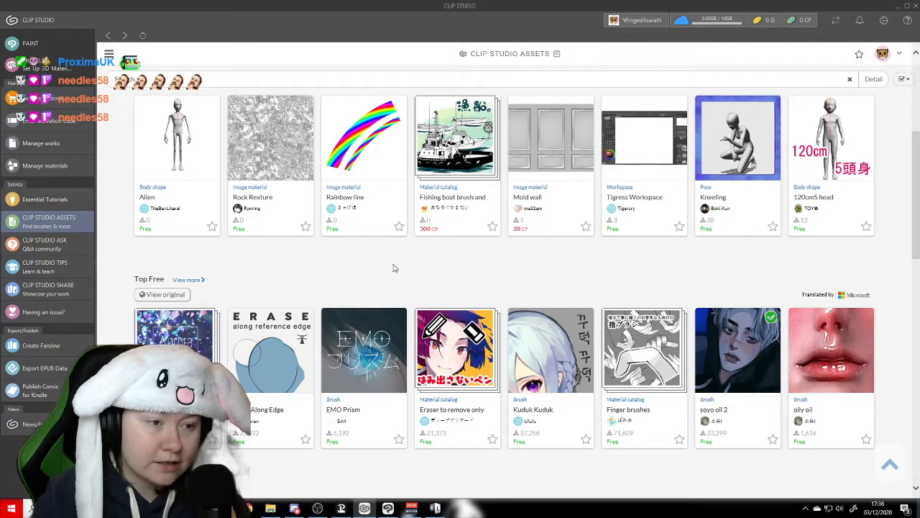
- Open the daily ranking of free materials and mark Aurora Particle Brush and EMO Prism as favorites
scroll(395, 267, "down", 2)
scroll(419, 201, "down", 1)
scroll(415, 252, "up", 1)
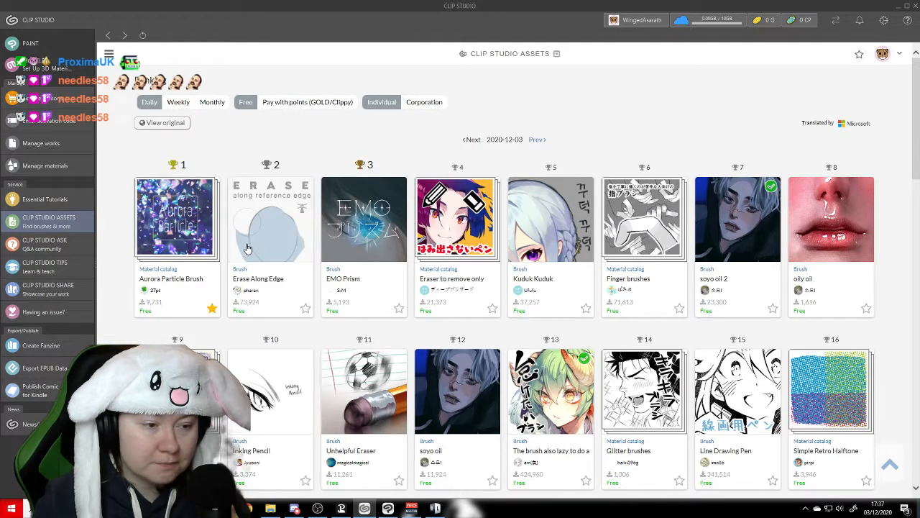
left_click(212, 309)
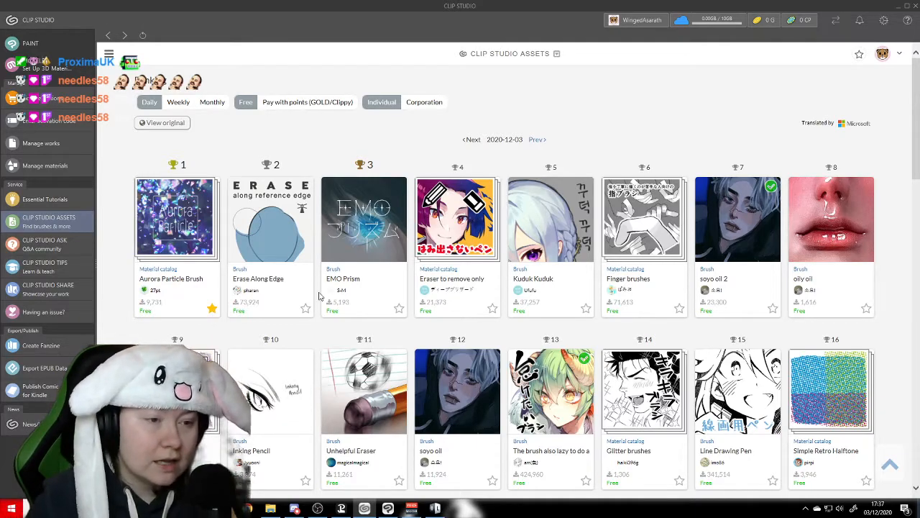
left_click(399, 310)
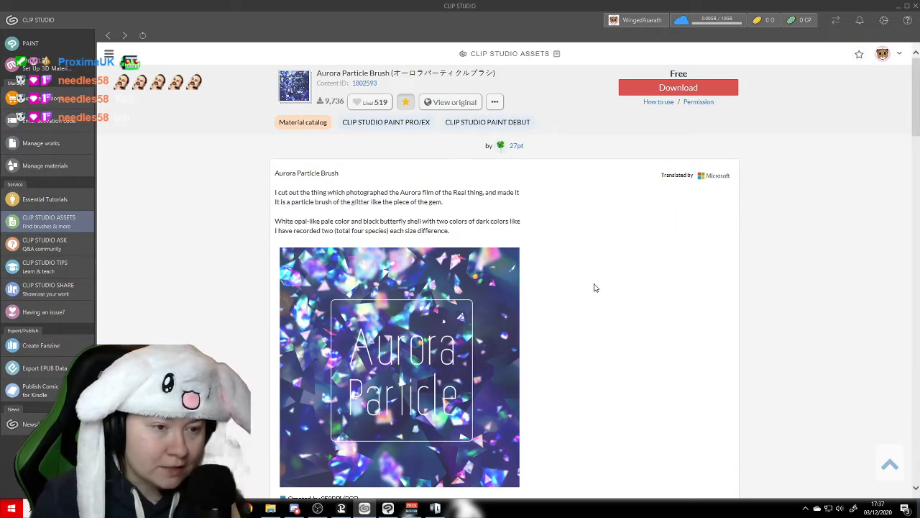
- Examine the Aurora Particle Brush page for its brush variants, layer mode examples and usage notes
scroll(602, 265, "down", 3)
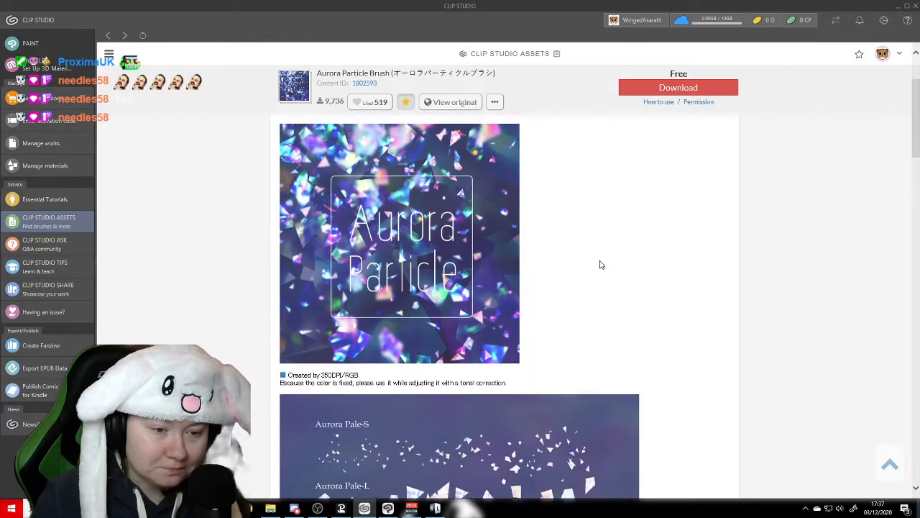
scroll(693, 277, "down", 3)
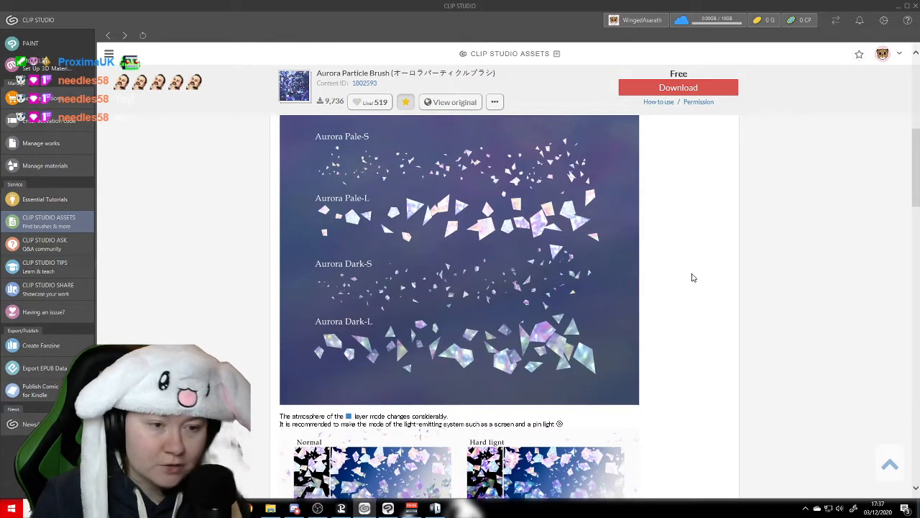
scroll(692, 278, "down", 1)
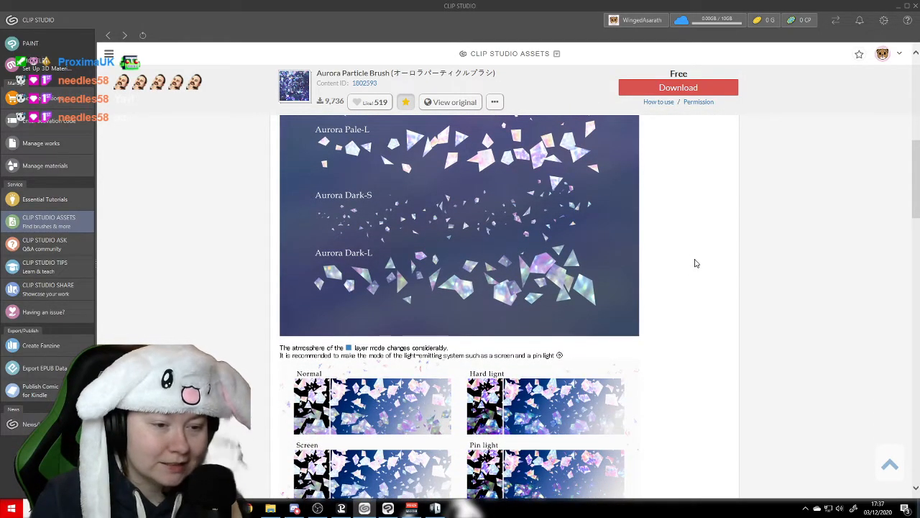
scroll(695, 263, "up", 1)
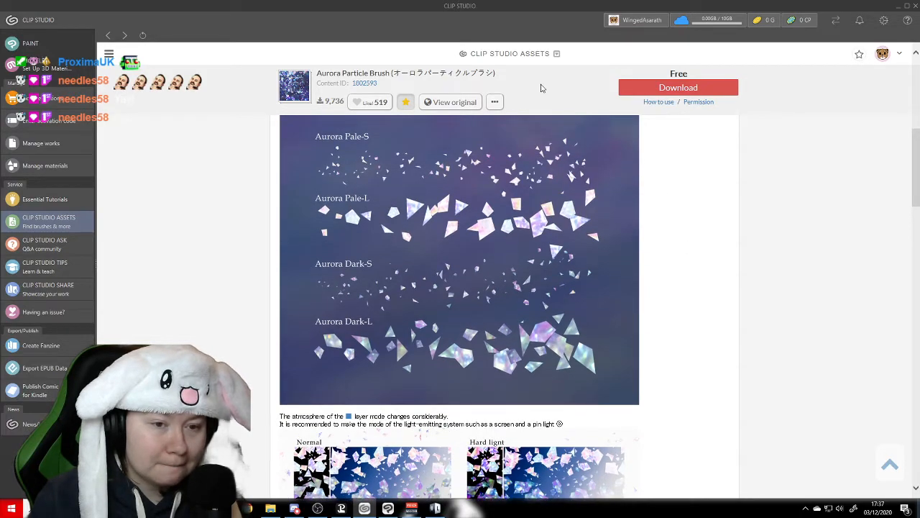
scroll(529, 431, "down", 4)
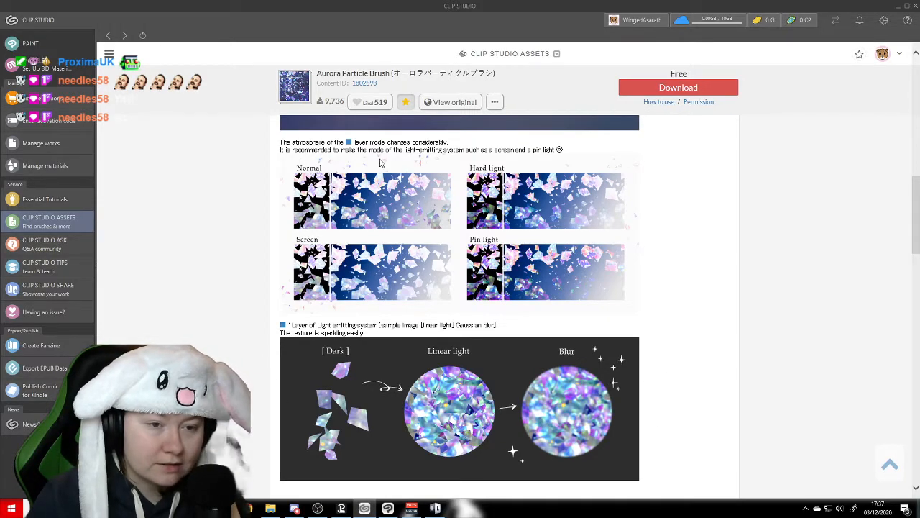
scroll(654, 222, "down", 6)
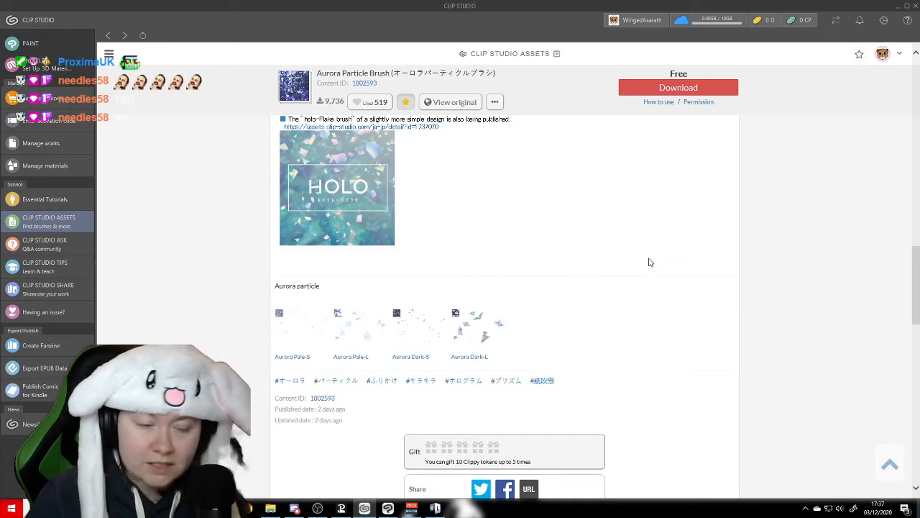
scroll(648, 262, "down", 2)
scroll(680, 290, "up", 15)
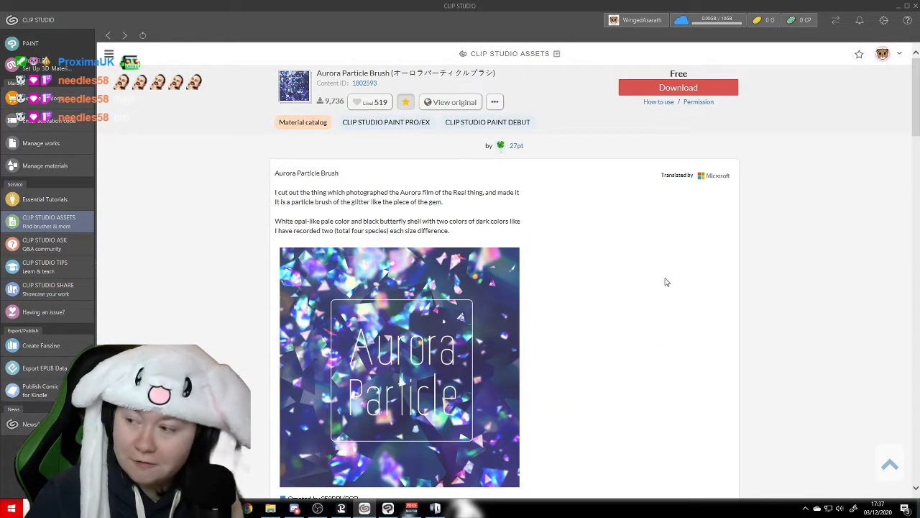
- Download the Aurora Particle Brush material and return to the free materials ranking
left_click(684, 88)
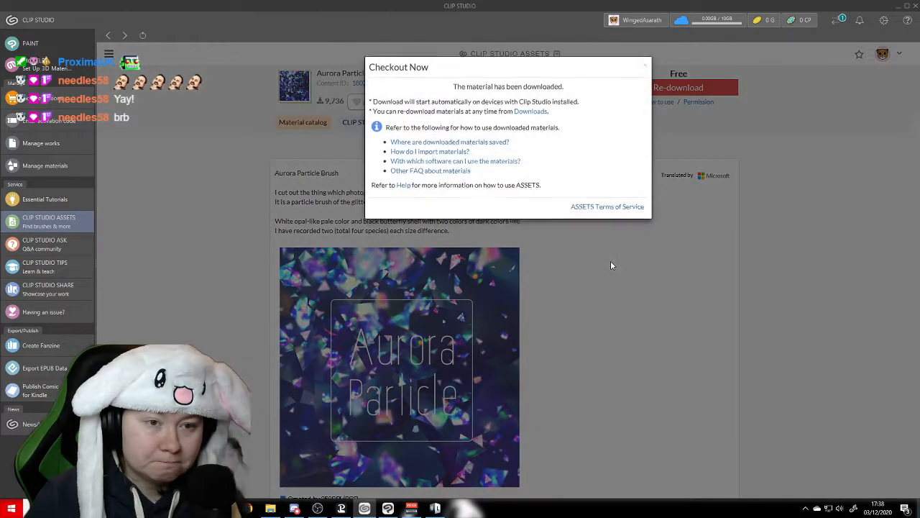
left_click(647, 67)
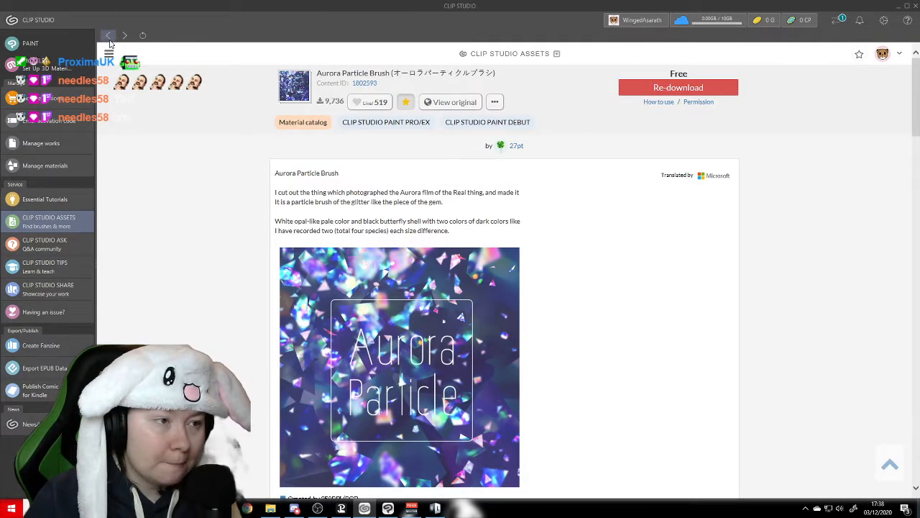
left_click(108, 36)
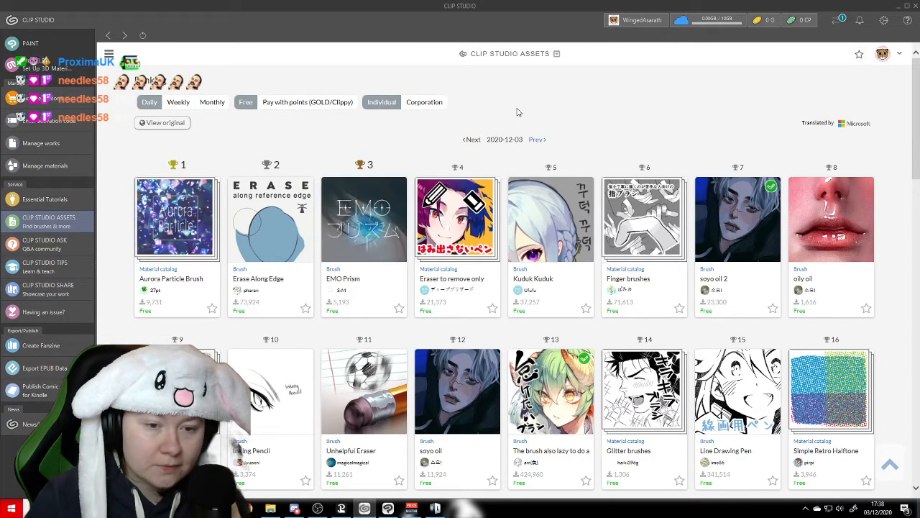
- Open the EMO Prism brush page and download the brush
left_click(401, 249)
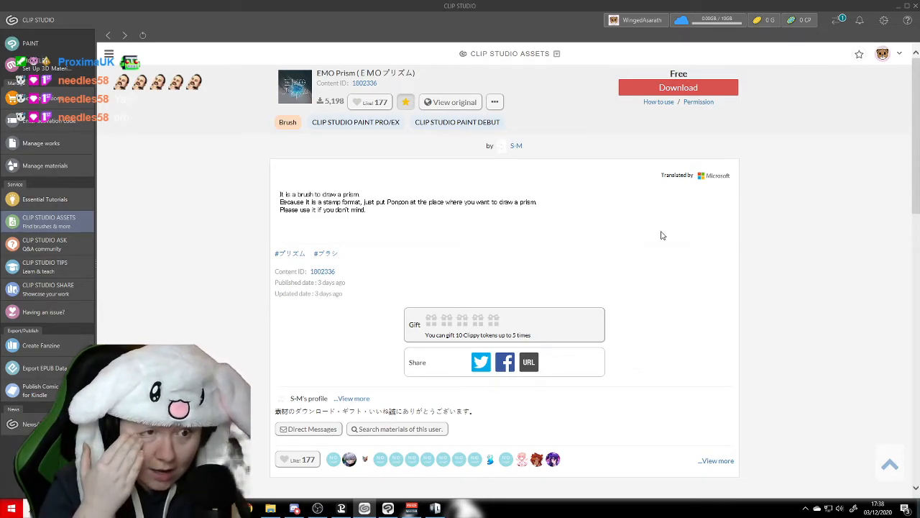
left_click(644, 87)
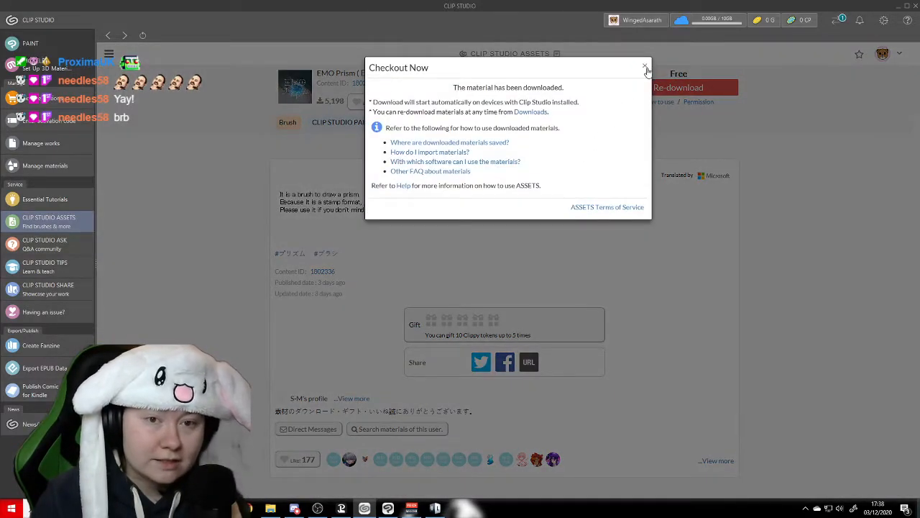
left_click(646, 67)
- Open the full list of new materials from the ASSETS front page and mark Rock Rexture as a favorite
left_click(74, 223)
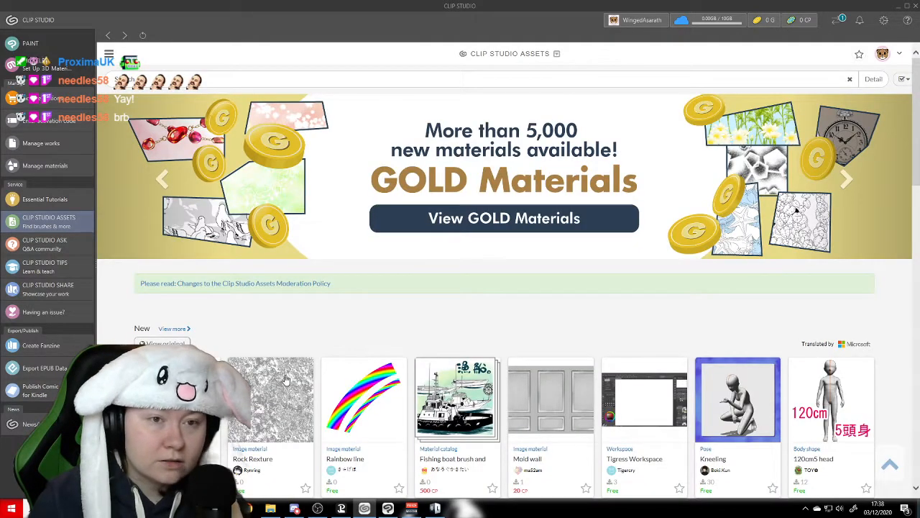
scroll(376, 323, "down", 4)
scroll(376, 314, "up", 2)
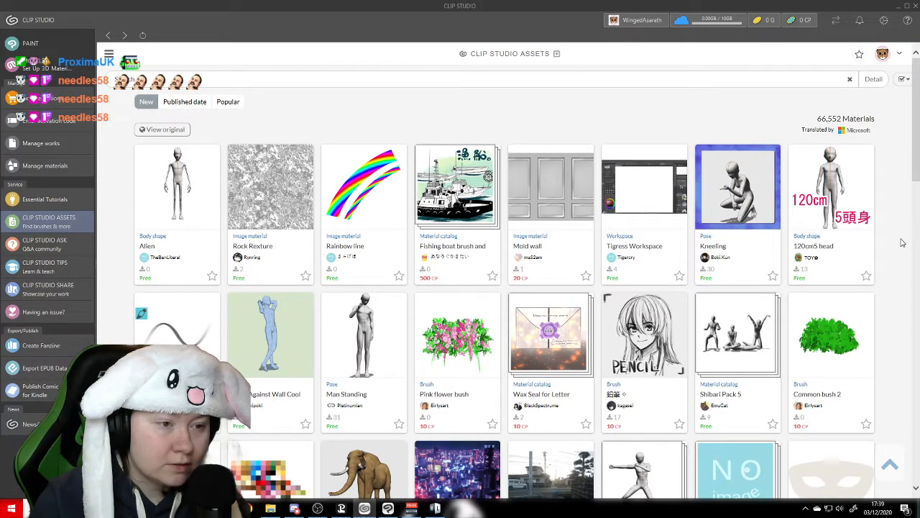
scroll(408, 284, "down", 1)
scroll(286, 267, "up", 1)
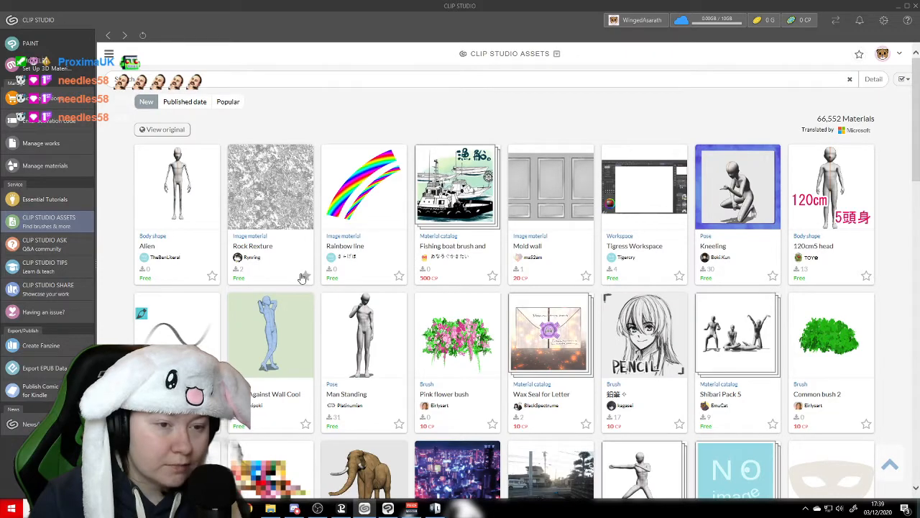
left_click(302, 278)
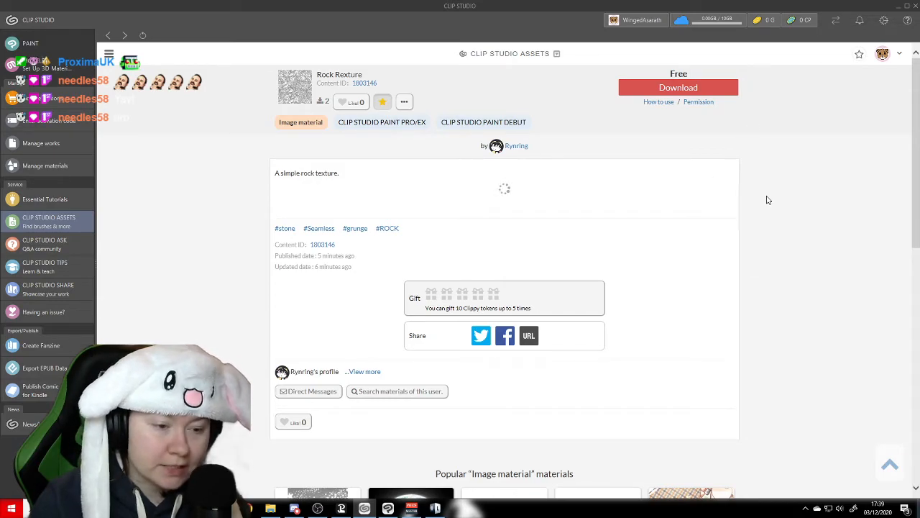
- Review the sample images on the Rock Rexture page and download the material
scroll(763, 232, "down", 1)
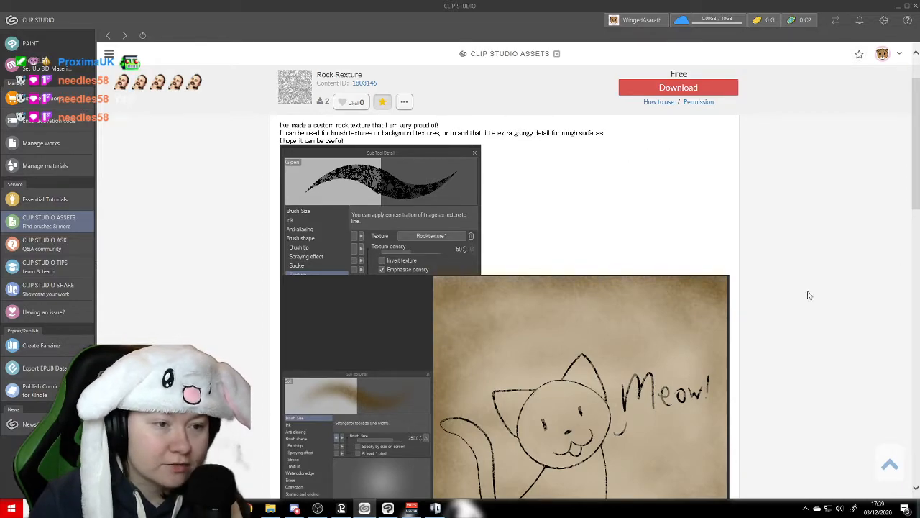
scroll(745, 259, "down", 1)
scroll(745, 259, "down", 3)
scroll(745, 259, "up", 1)
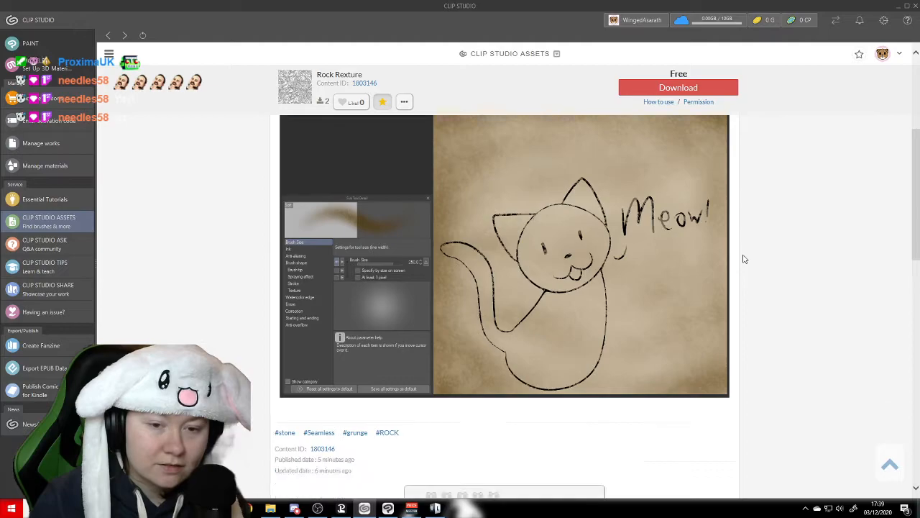
scroll(745, 259, "down", 4)
scroll(745, 259, "up", 7)
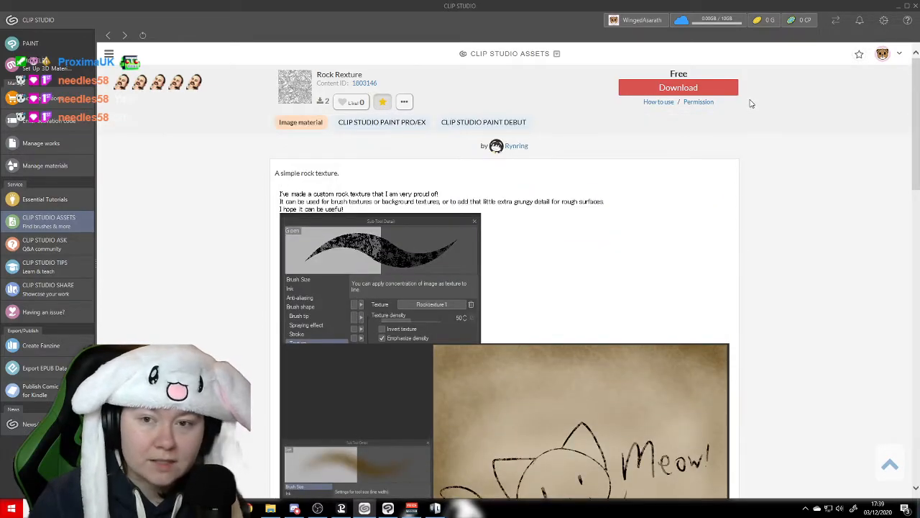
left_click(729, 89)
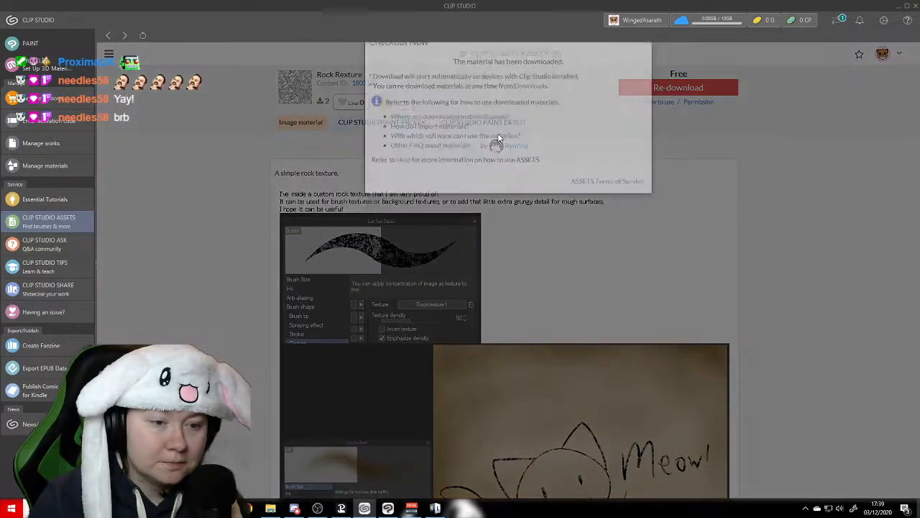
left_click(645, 65)
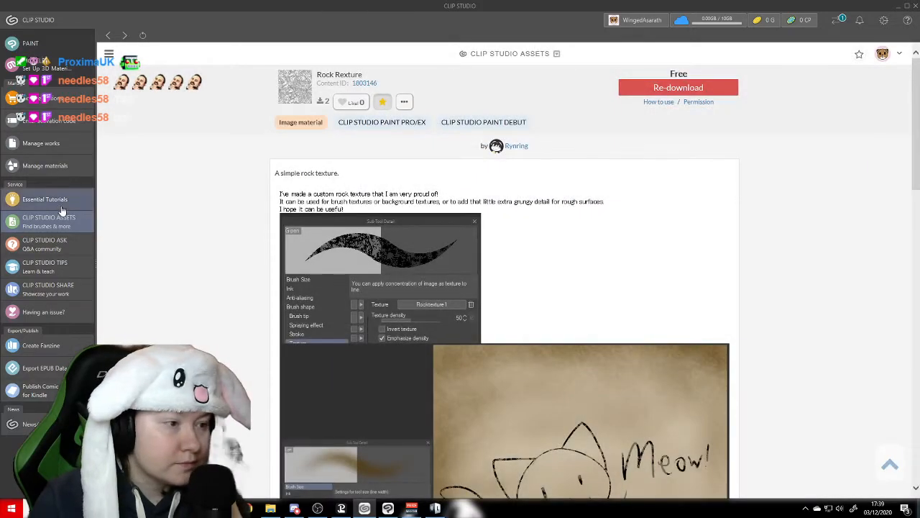
- Return to the CLIP STUDIO ASSETS front page and open the full list of new materials
left_click(54, 224)
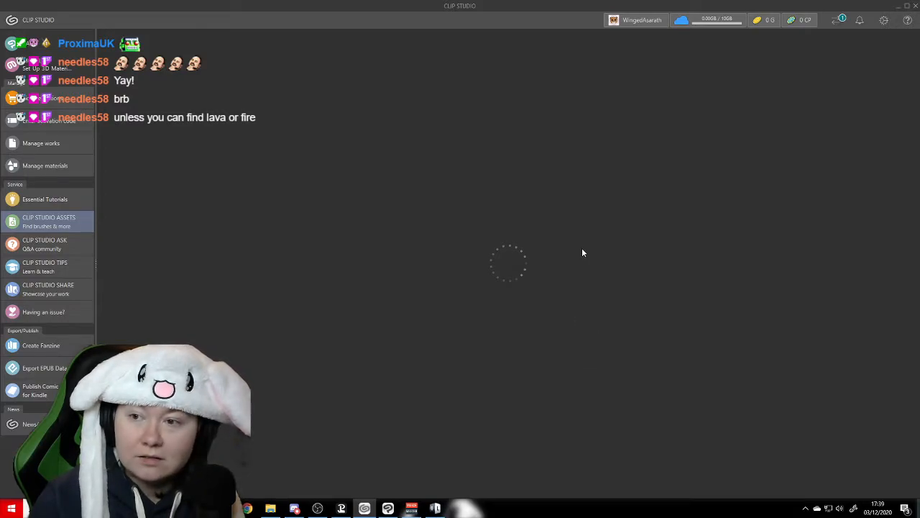
scroll(557, 274, "down", 3)
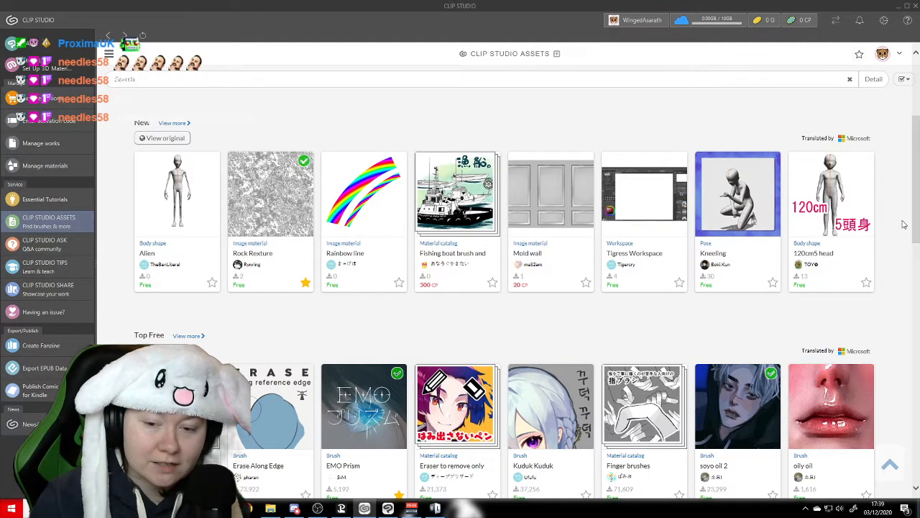
scroll(904, 236, "down", 2)
scroll(904, 236, "down", 4)
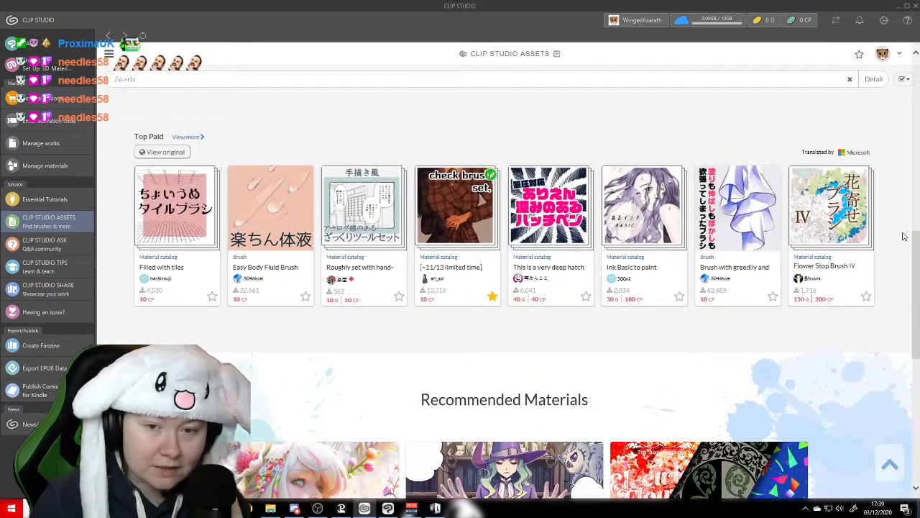
scroll(904, 236, "up", 2)
scroll(791, 251, "up", 1)
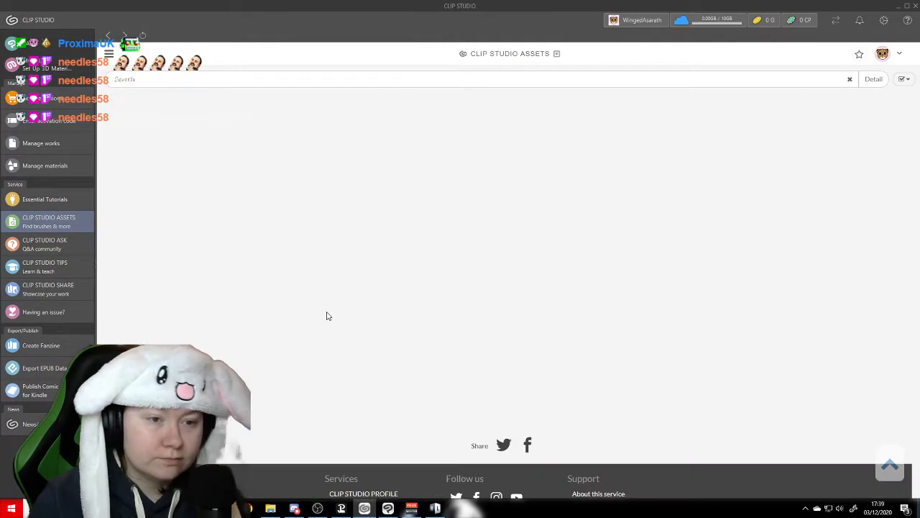
- Look through the new materials list for useful free textures and brushes, down to the row containing Rock Material
scroll(432, 273, "down", 3)
scroll(432, 273, "down", 3)
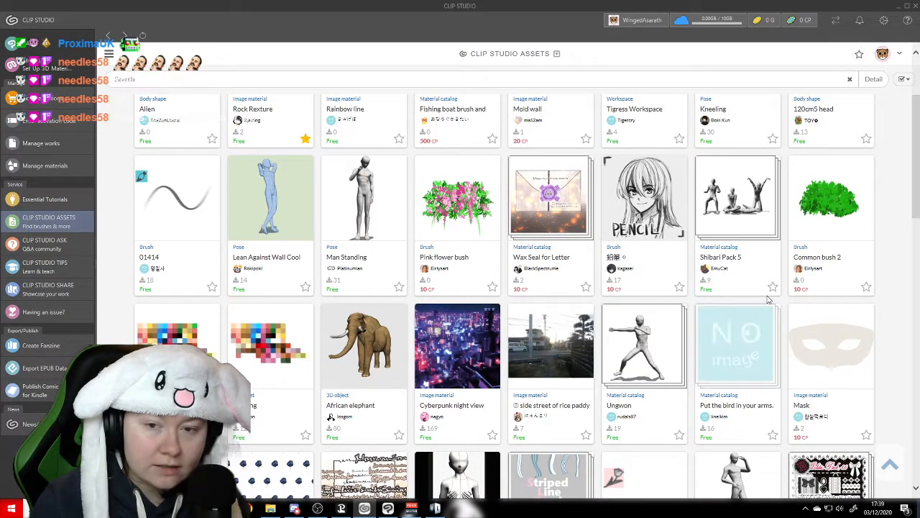
scroll(907, 247, "down", 9)
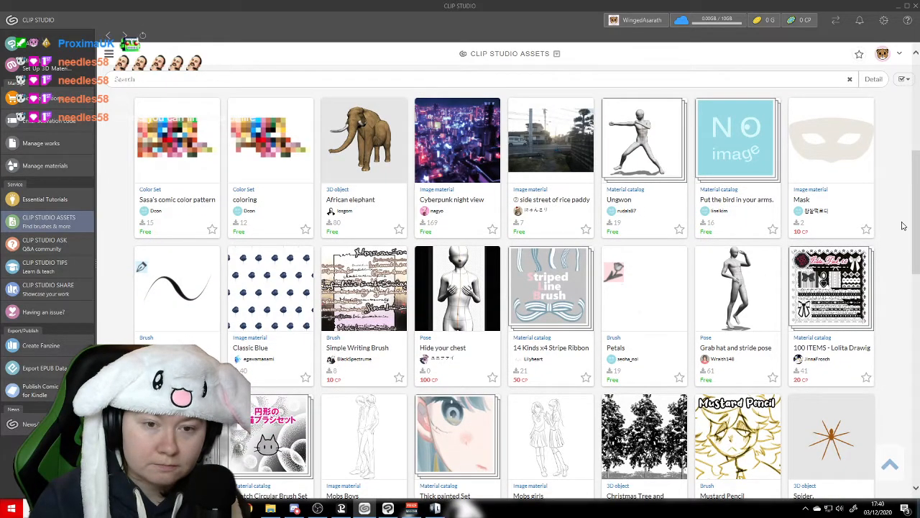
scroll(903, 226, "down", 3)
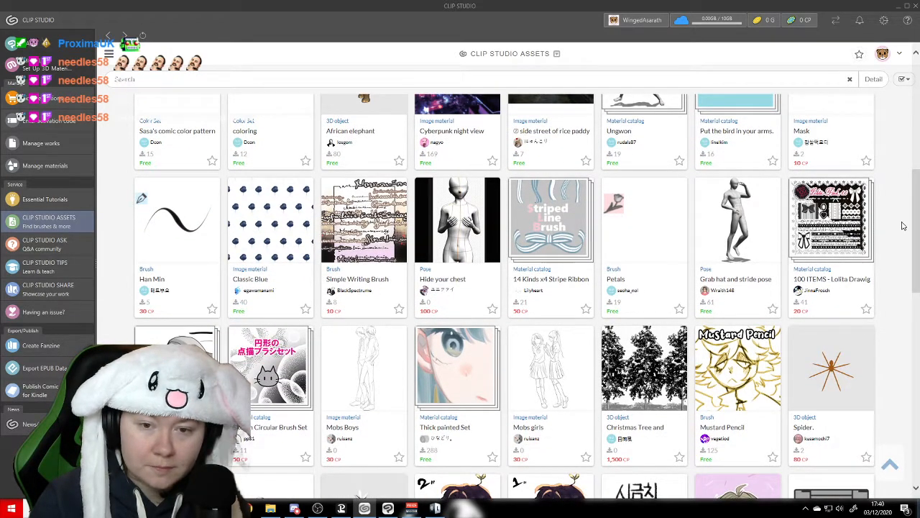
scroll(904, 226, "down", 3)
scroll(903, 226, "down", 3)
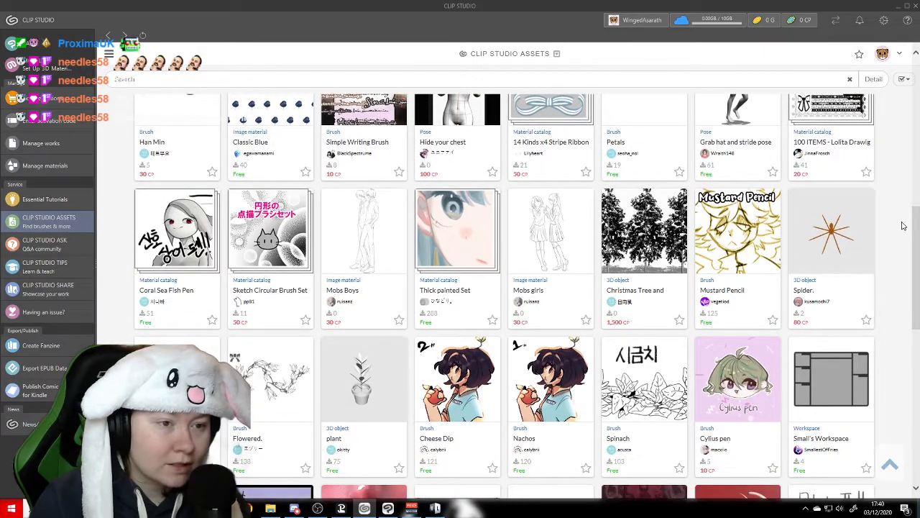
scroll(903, 226, "down", 3)
scroll(903, 226, "up", 9)
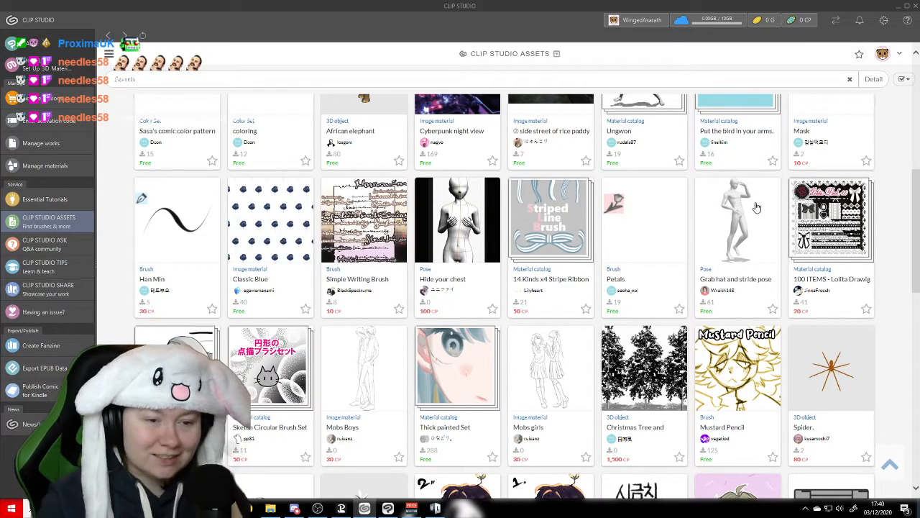
scroll(757, 207, "down", 9)
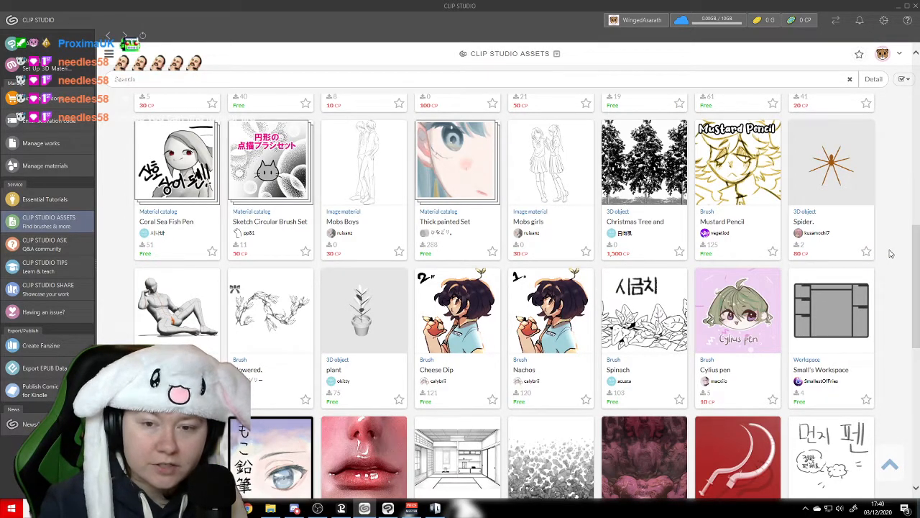
scroll(899, 275, "down", 1)
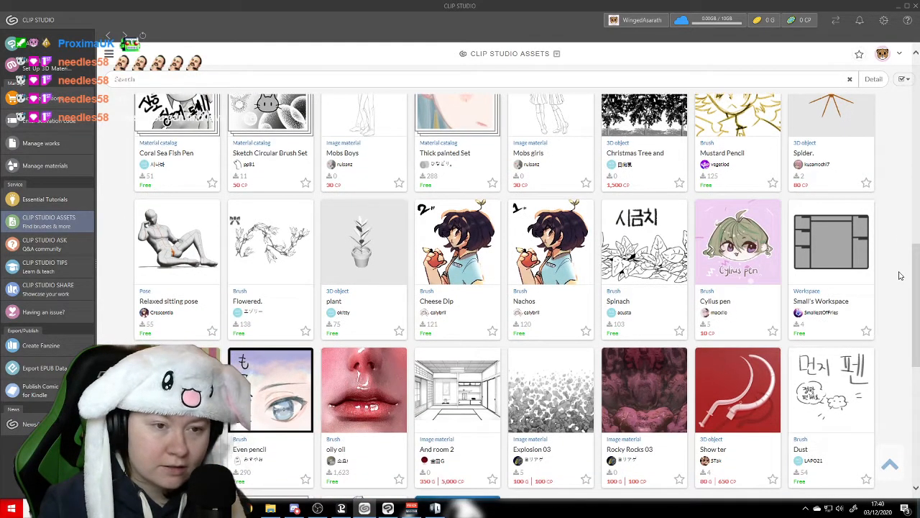
scroll(899, 275, "up", 1)
scroll(899, 275, "down", 2)
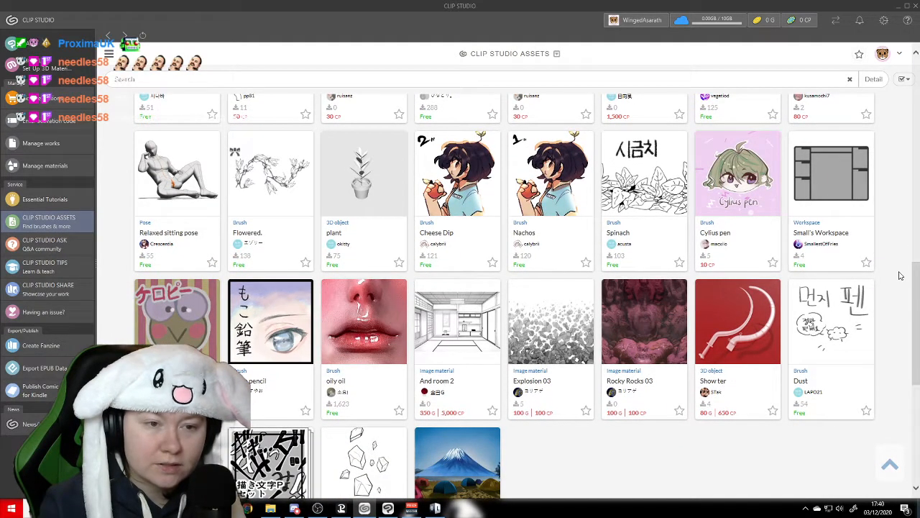
scroll(899, 276, "down", 1)
scroll(899, 276, "up", 1)
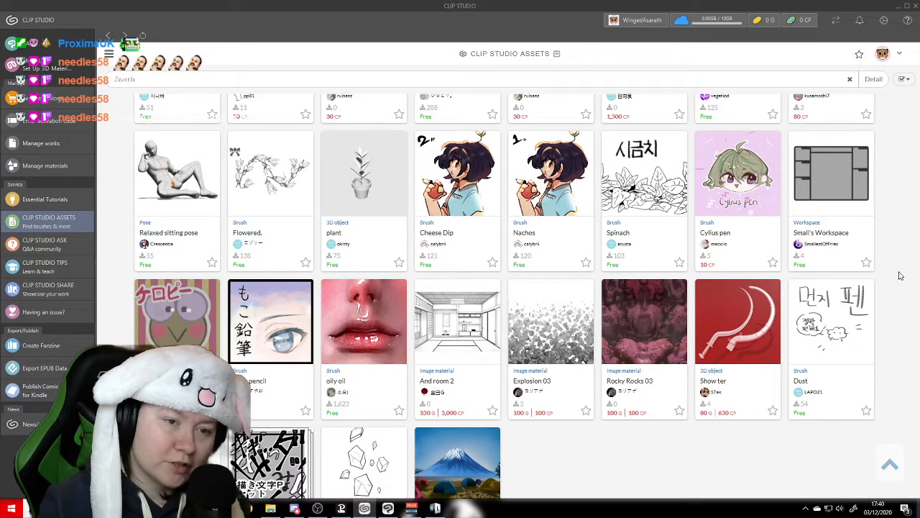
scroll(887, 279, "down", 1)
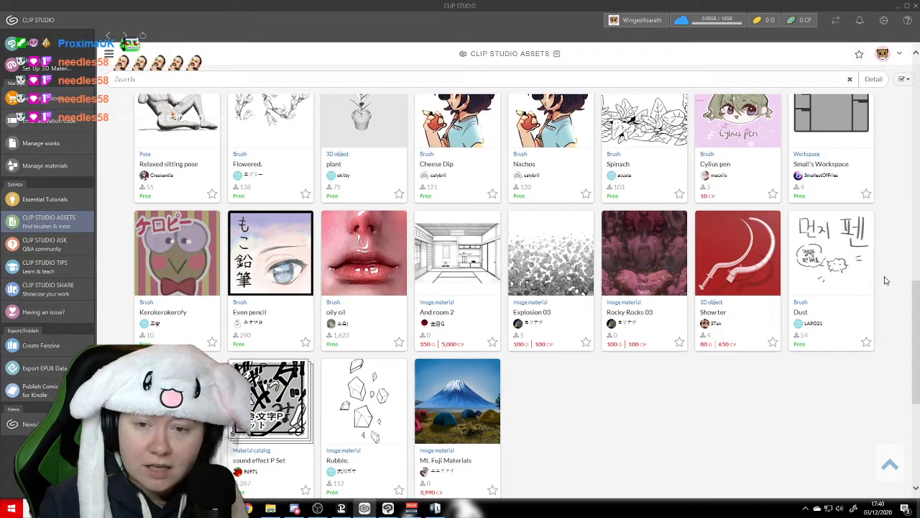
scroll(888, 279, "down", 1)
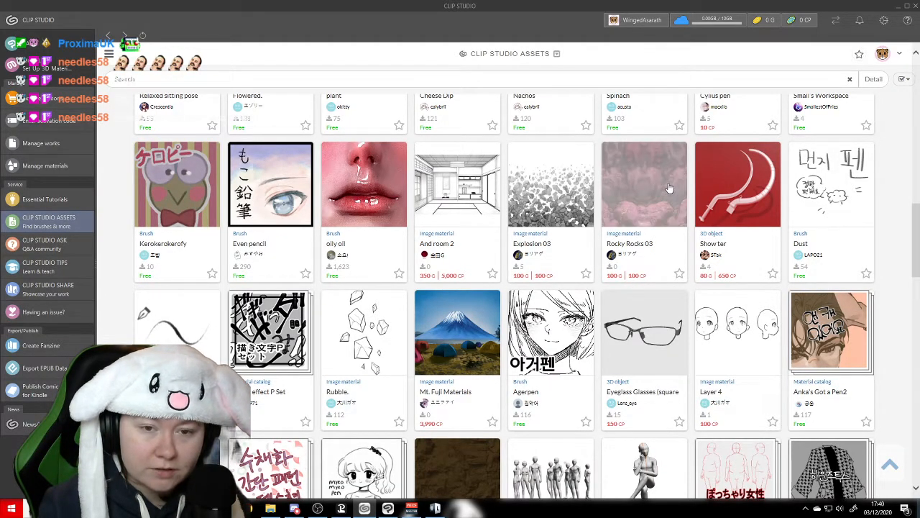
scroll(896, 232, "down", 2)
scroll(897, 234, "up", 2)
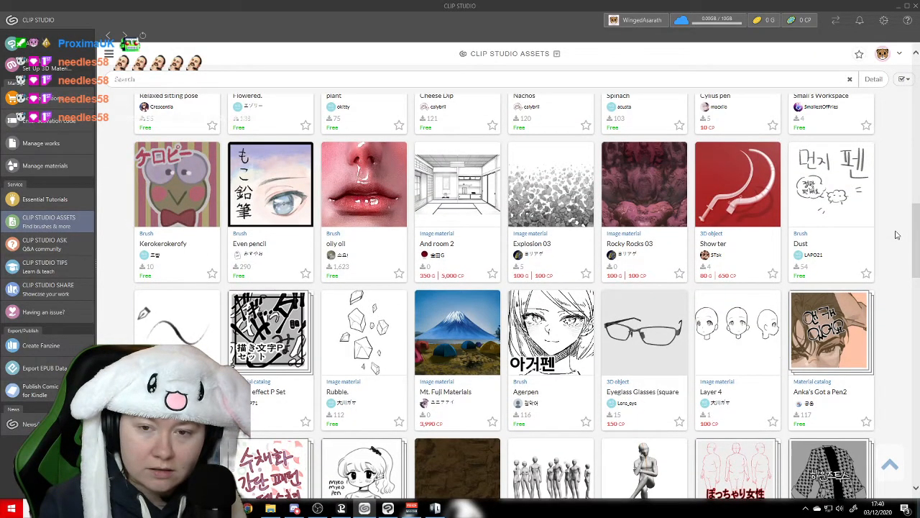
scroll(887, 243, "down", 2)
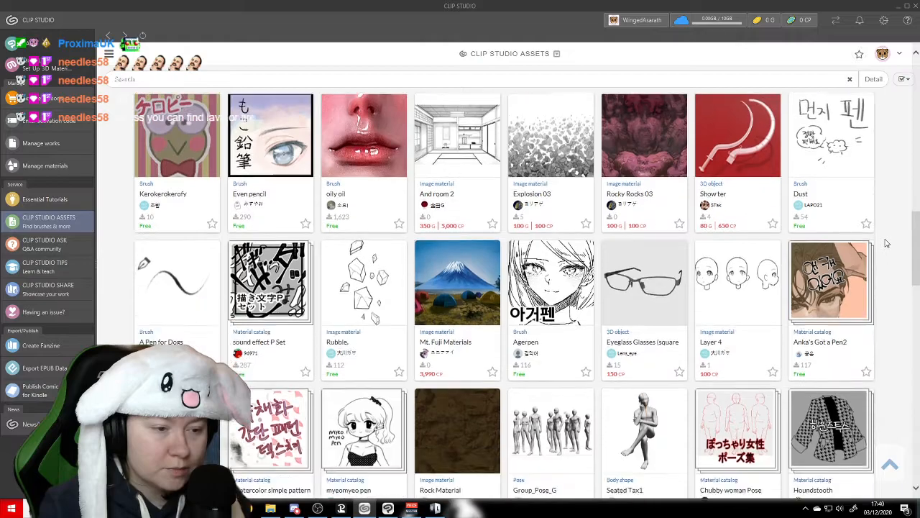
scroll(887, 243, "down", 1)
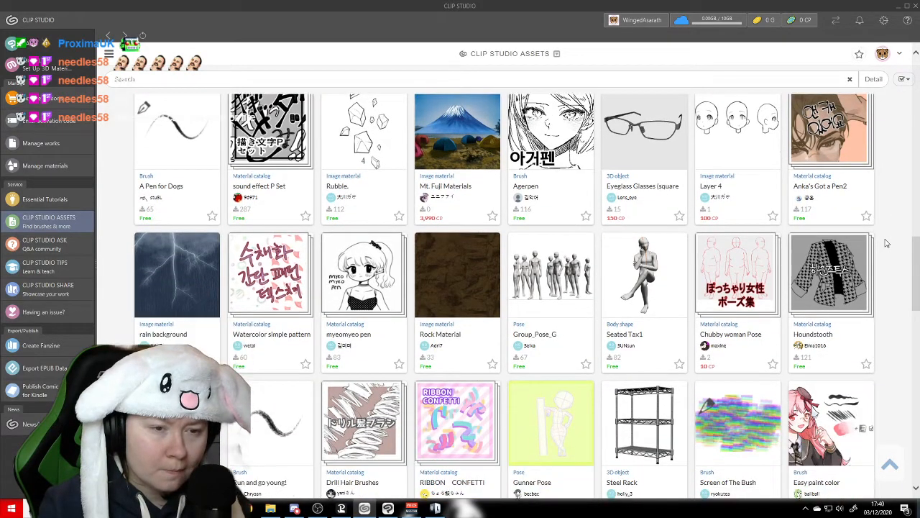
scroll(886, 243, "down", 2)
scroll(887, 243, "up", 2)
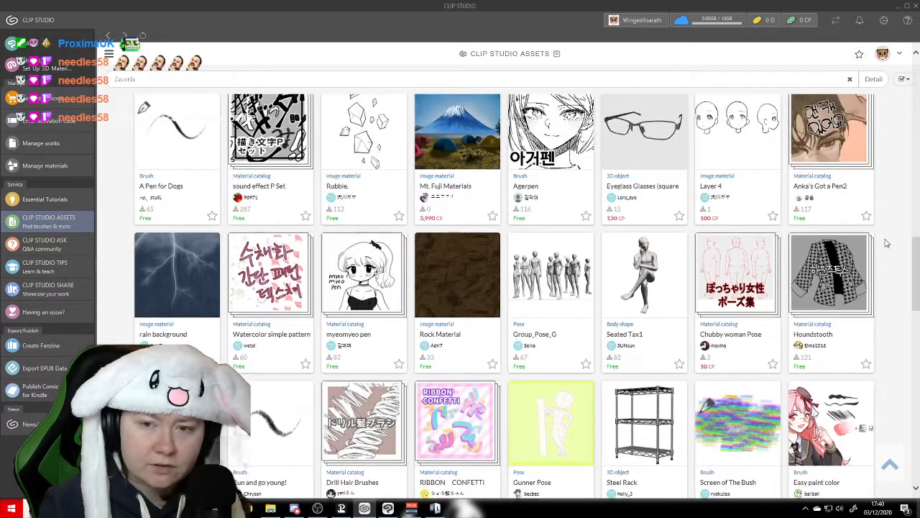
scroll(886, 243, "down", 1)
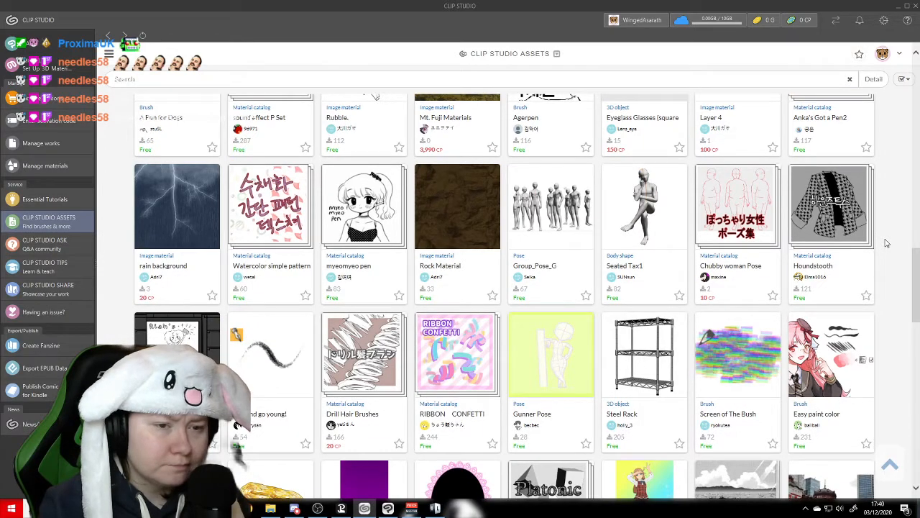
scroll(887, 243, "down", 1)
scroll(887, 243, "up", 1)
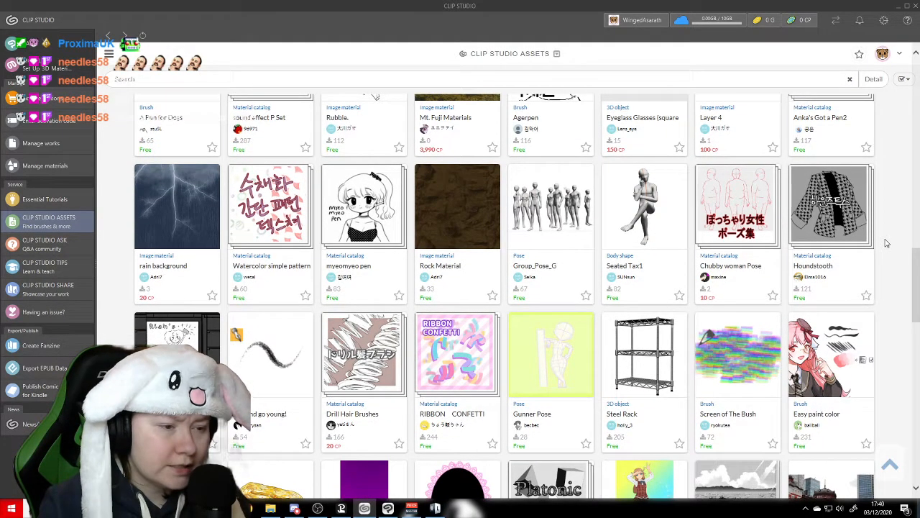
- Download the free Rock Material image from its page and return to the new materials list
left_click(492, 294)
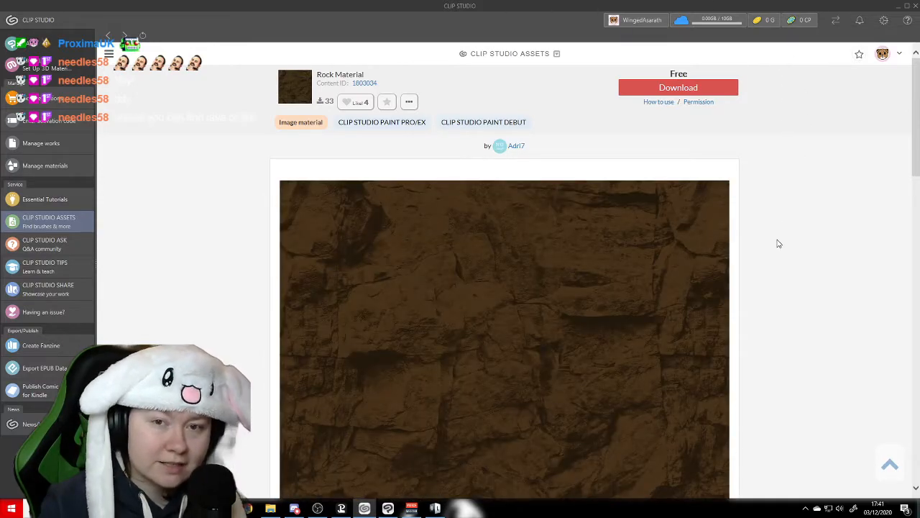
scroll(778, 244, "down", 1)
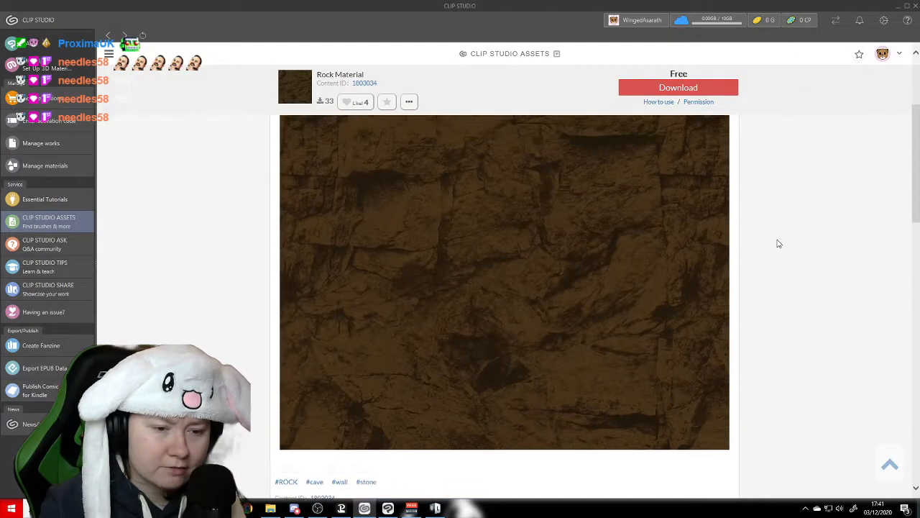
scroll(778, 244, "up", 1)
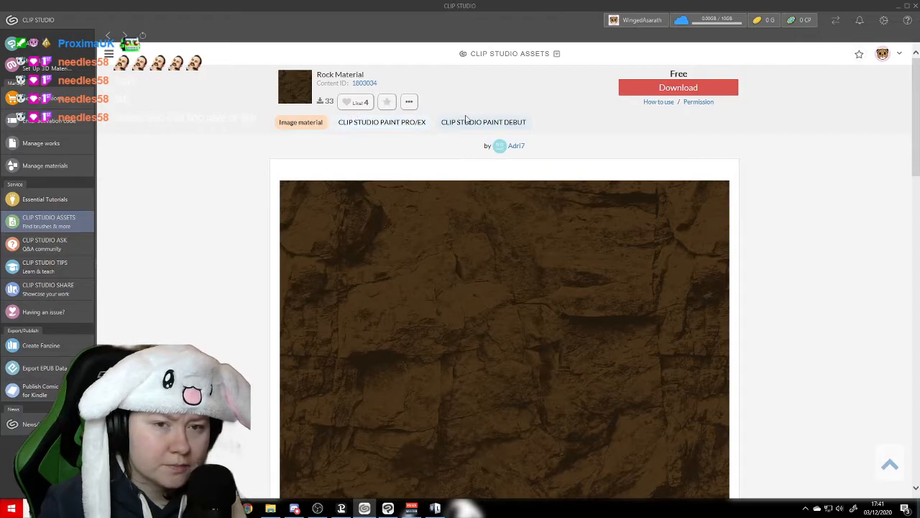
left_click(638, 88)
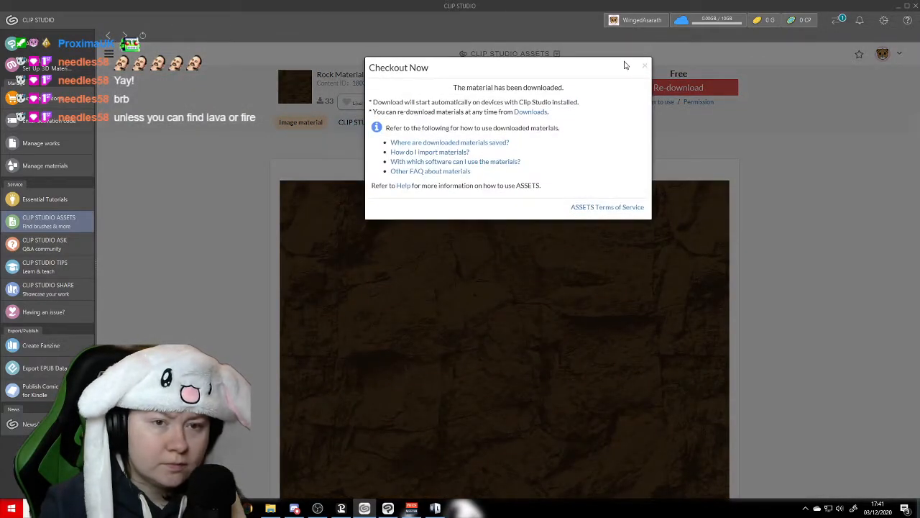
left_click(642, 66)
left_click(106, 34)
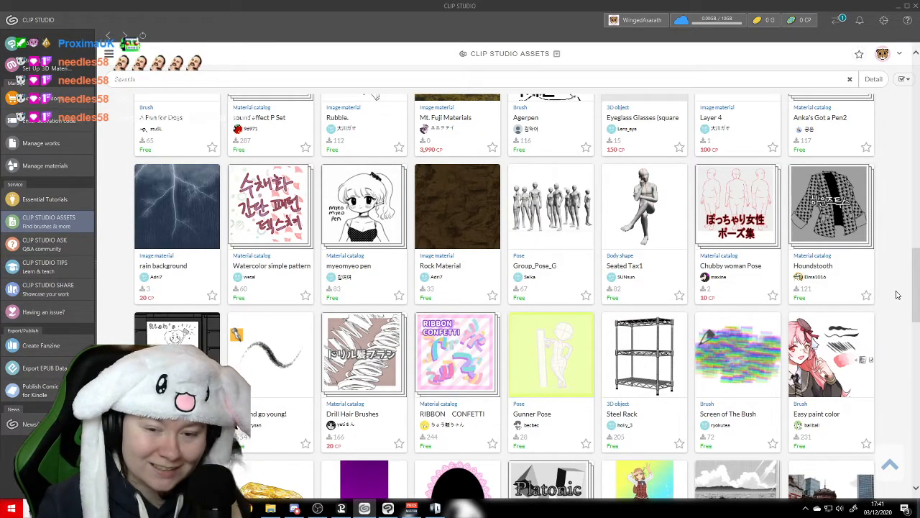
- Look through the rest of the new materials list below Rock Material for useful free brushes and textures, and return to its start
scroll(908, 251, "down", 1)
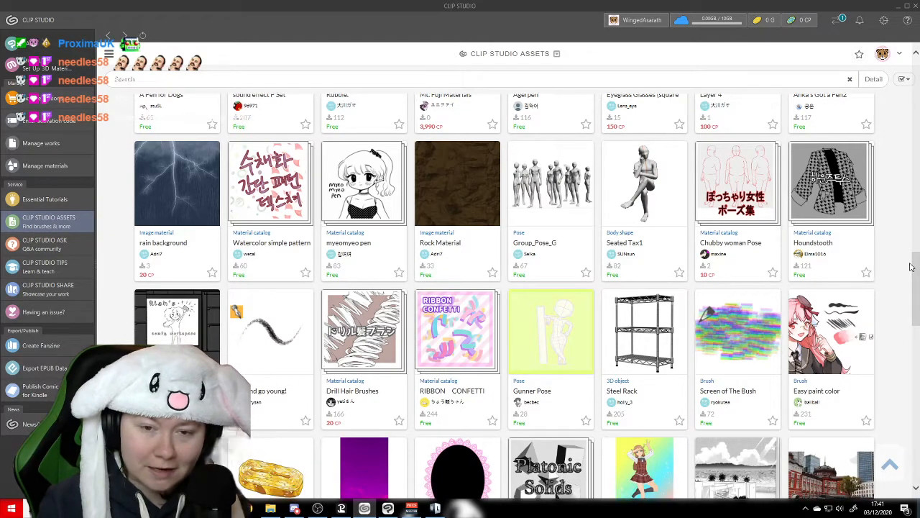
scroll(901, 268, "down", 3)
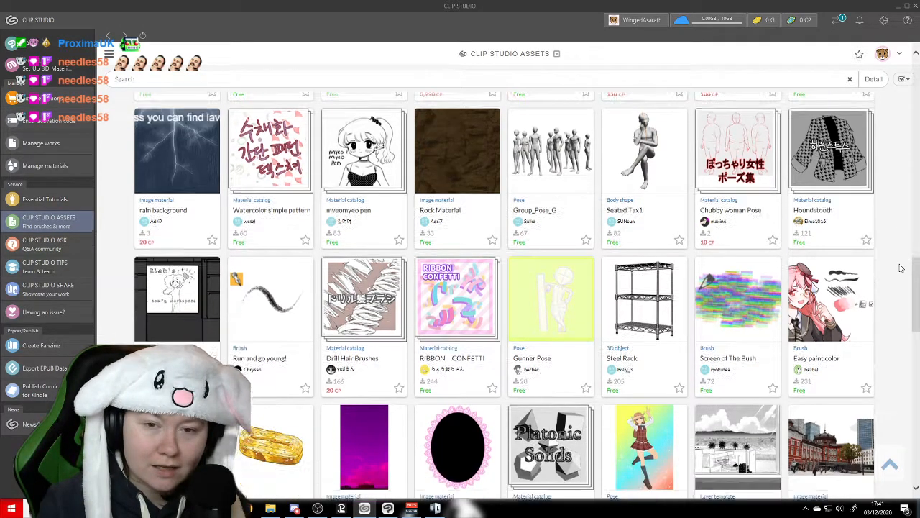
scroll(901, 268, "down", 3)
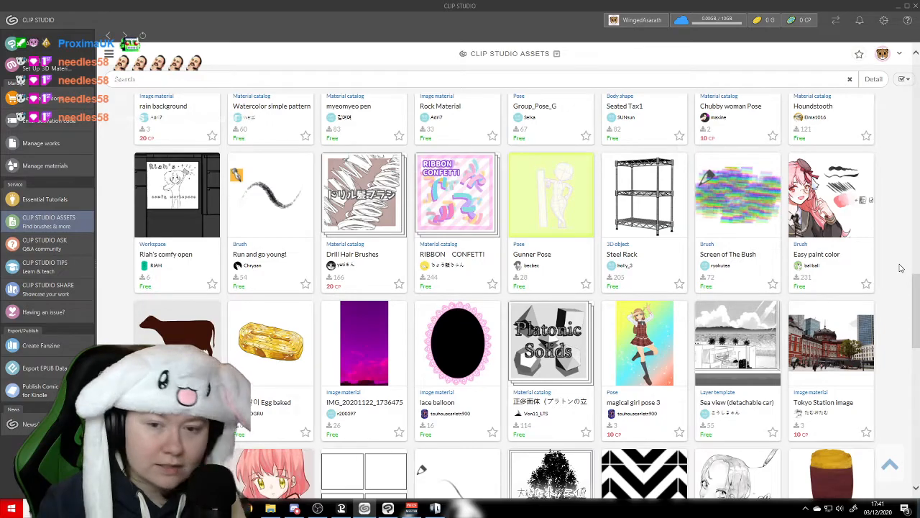
scroll(901, 268, "down", 15)
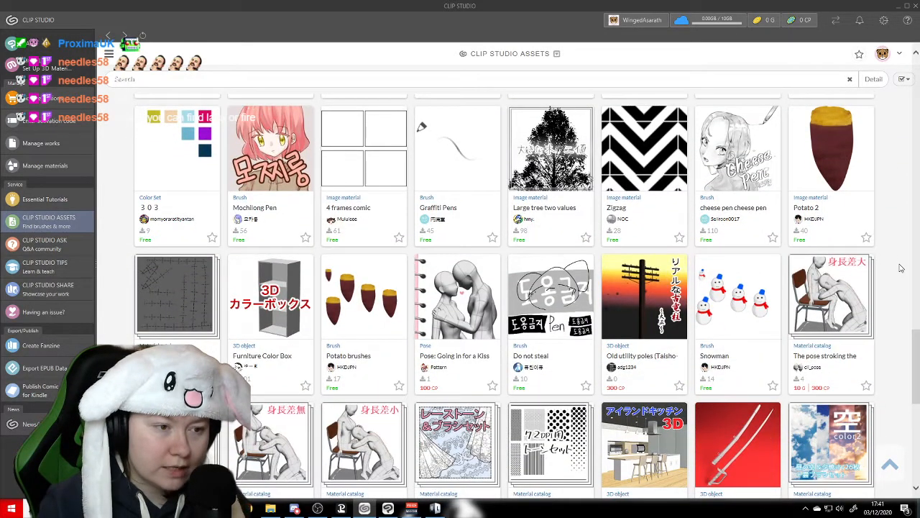
scroll(901, 268, "down", 13)
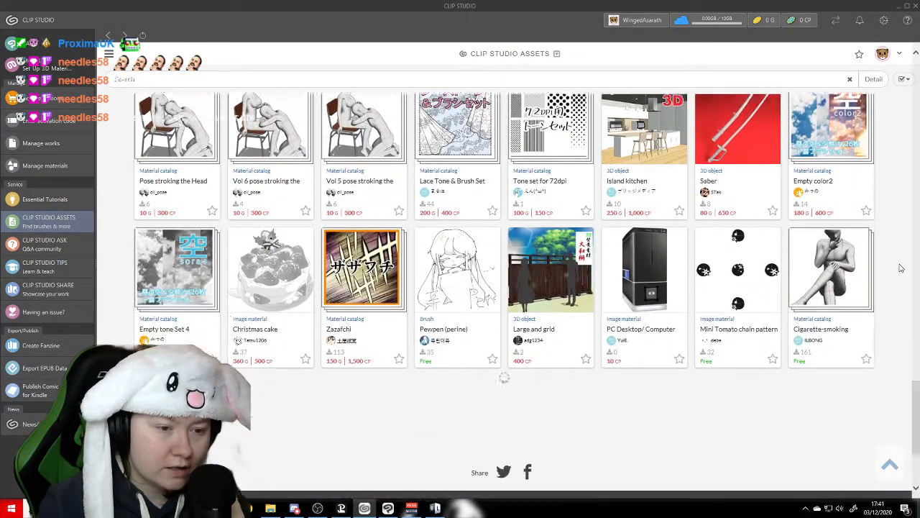
scroll(901, 268, "up", 10)
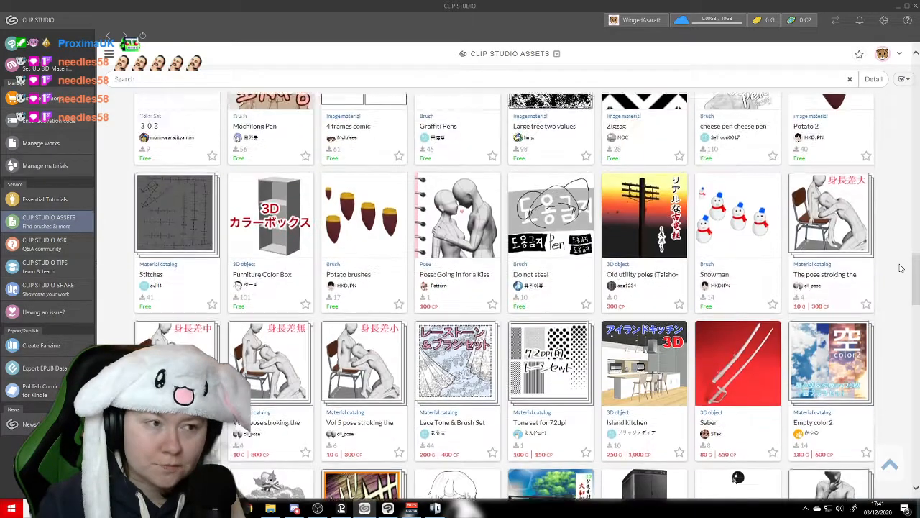
scroll(901, 268, "up", 20)
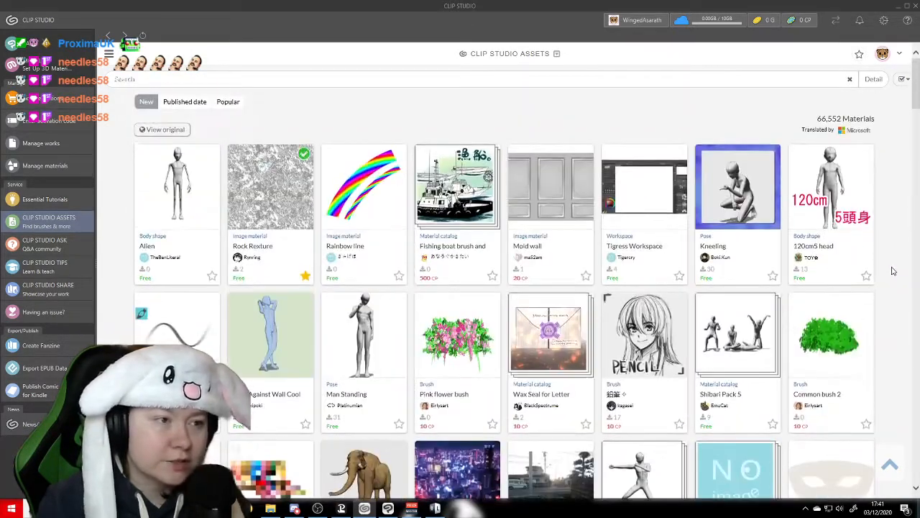
- Search the CLIP STUDIO ASSETS materials for lava
left_click(328, 80)
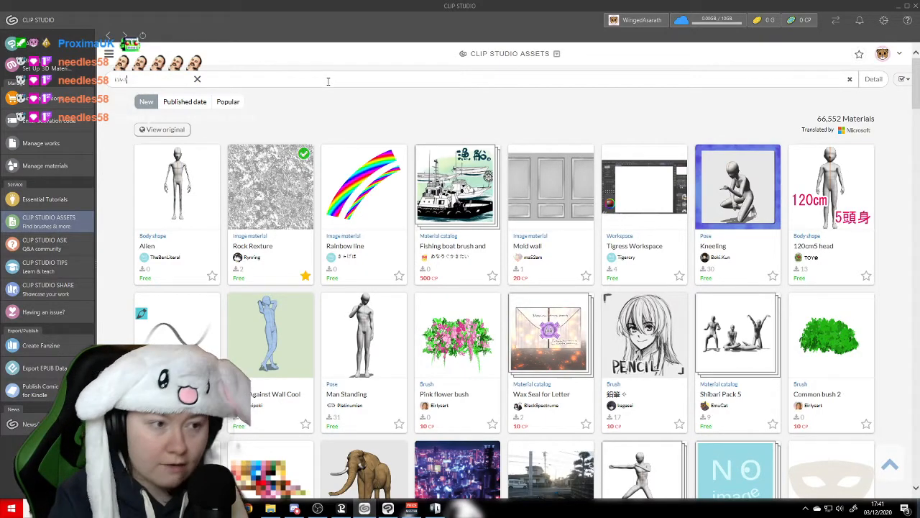
type("lava")
key("Return")
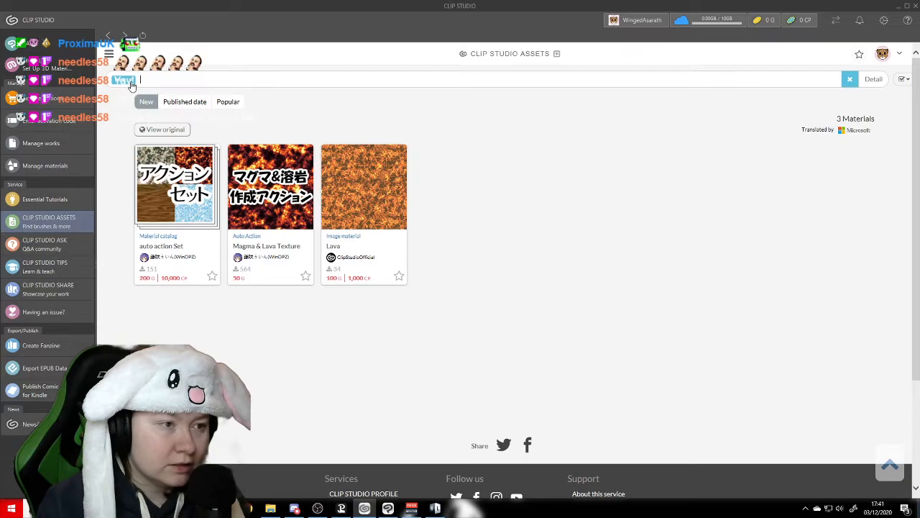
- Replace the lava search with a search for ash, and clear the search to list all materials again
key("BackSpace")
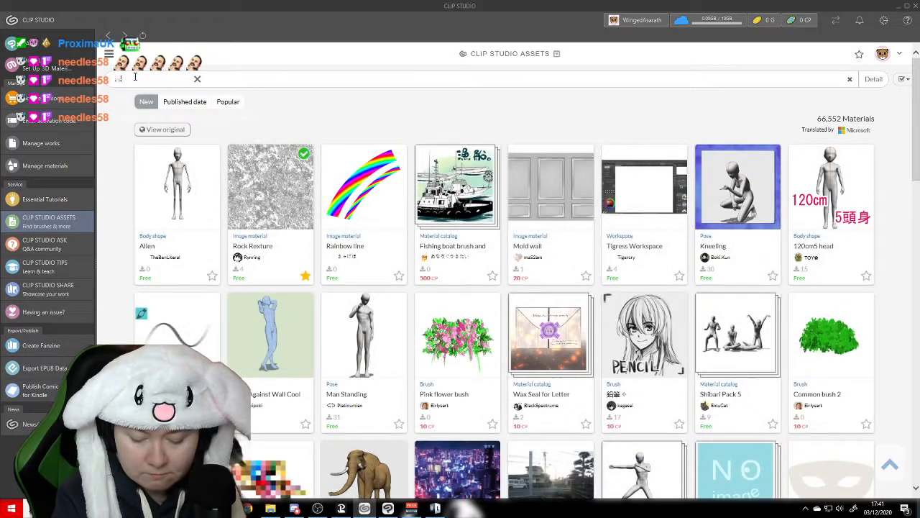
key("Return")
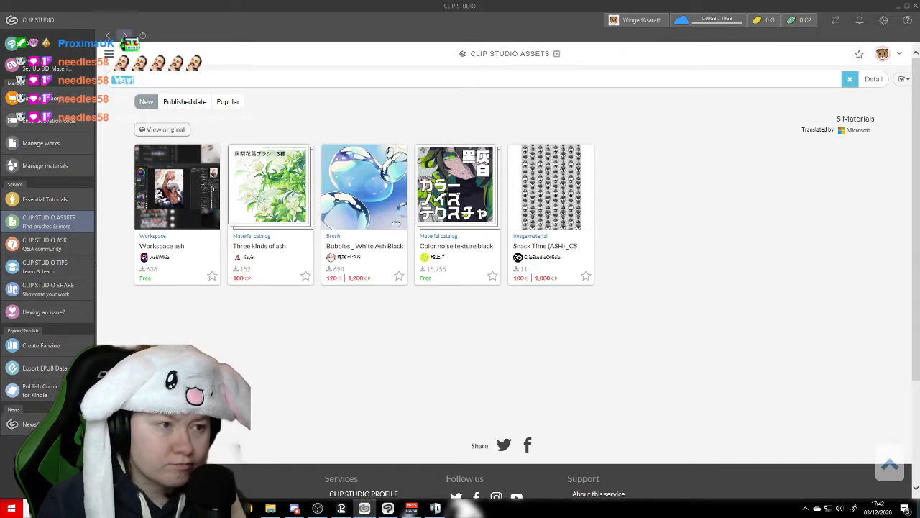
left_click(128, 81)
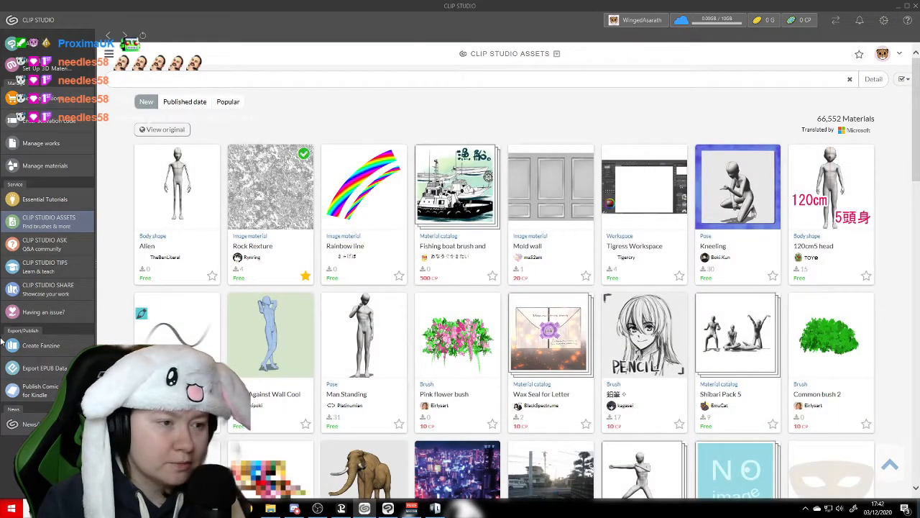
- Switch to Clip Studio Paint and look through the existing brush sub tools around the Nebula brushes
left_click(388, 510)
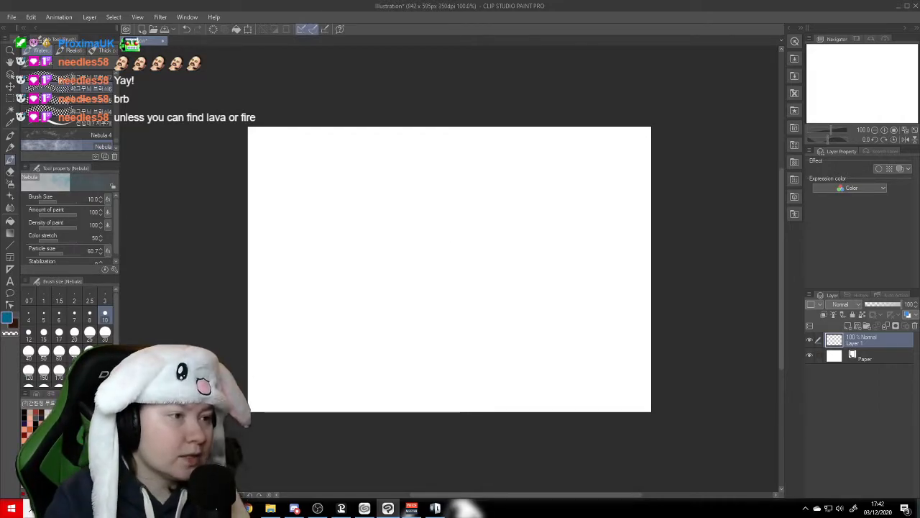
scroll(116, 140, "up", 2)
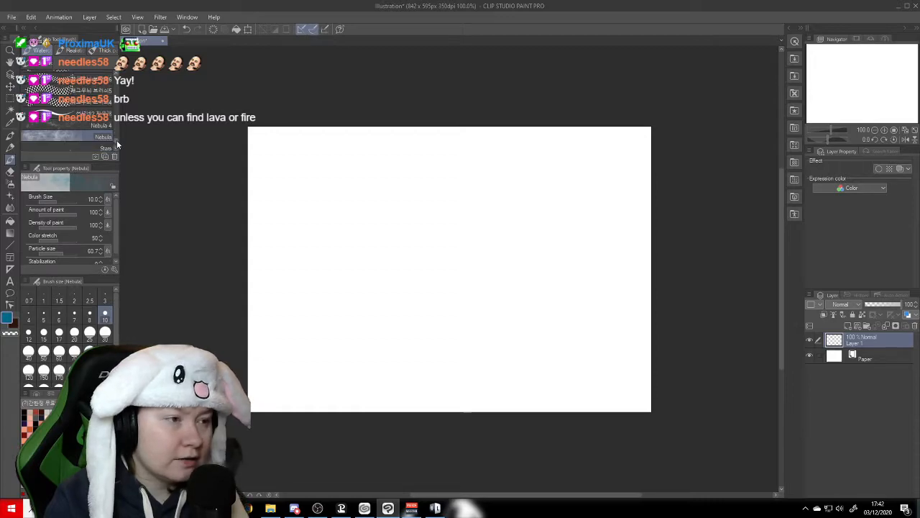
scroll(115, 140, "up", 2)
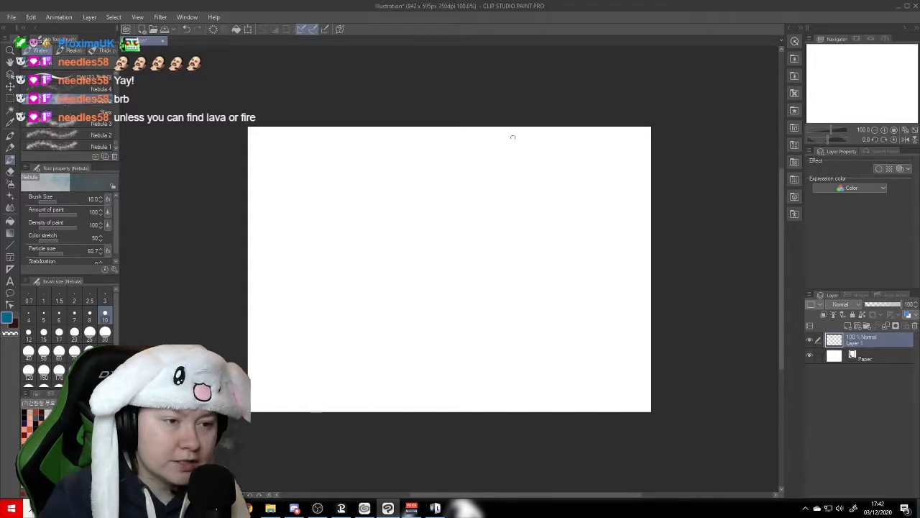
left_click(12, 17)
left_click(29, 28)
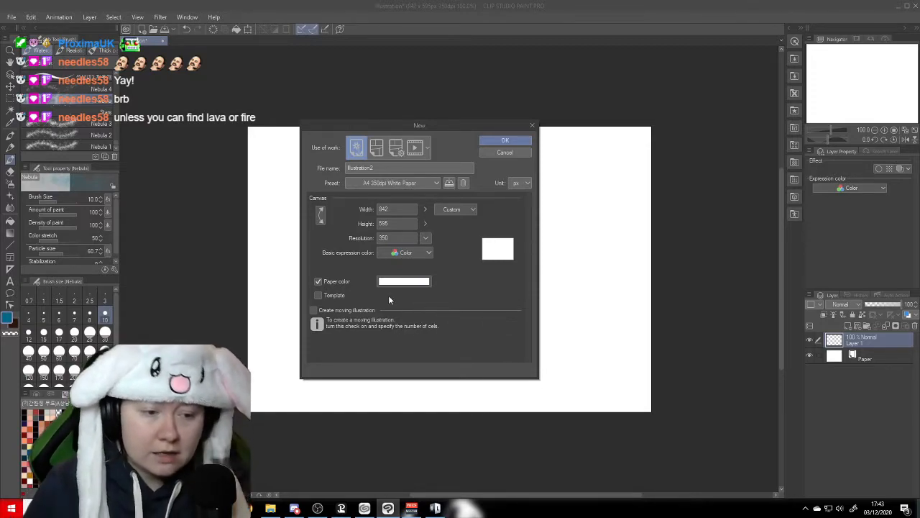
left_click(434, 183)
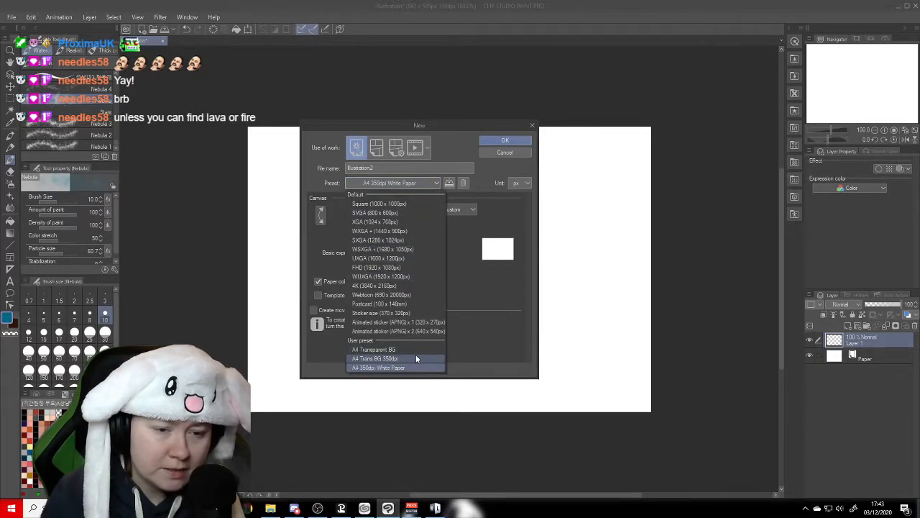
left_click(492, 313)
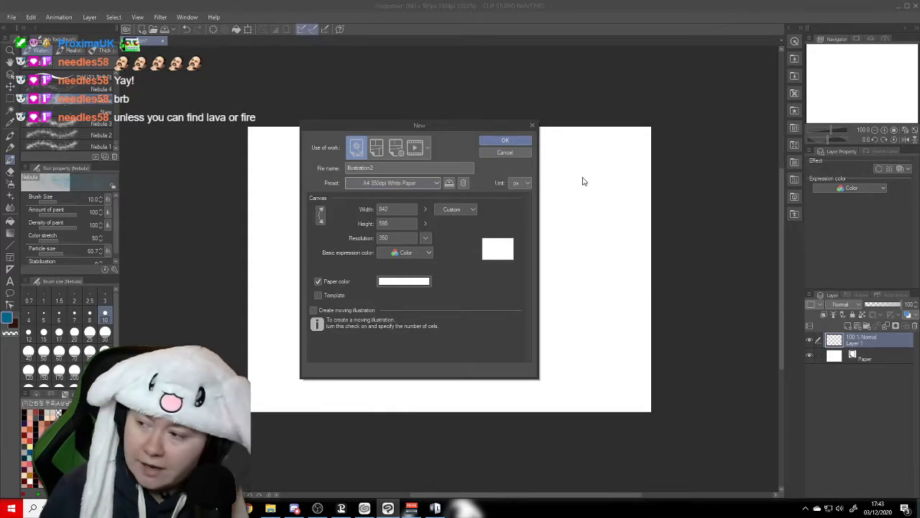
left_click(532, 126)
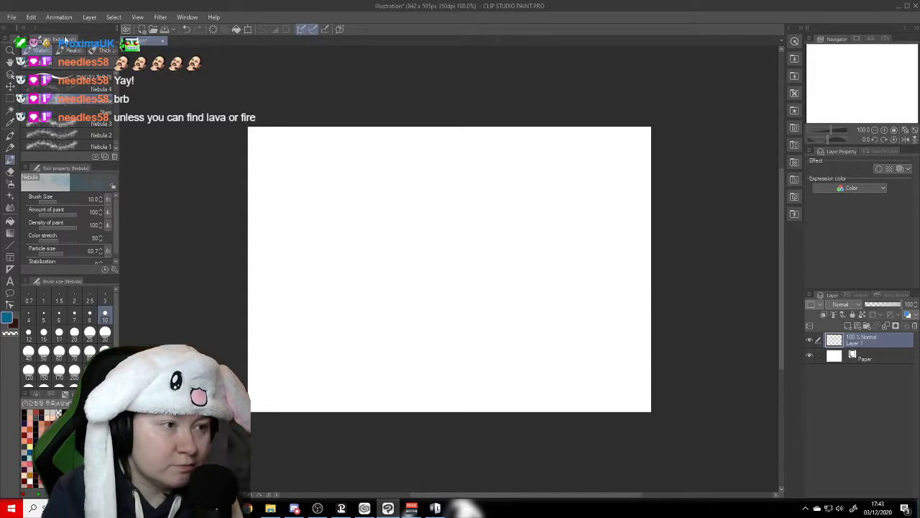
- Open the Import sub tool material dialog for the current brush group
left_click(26, 41)
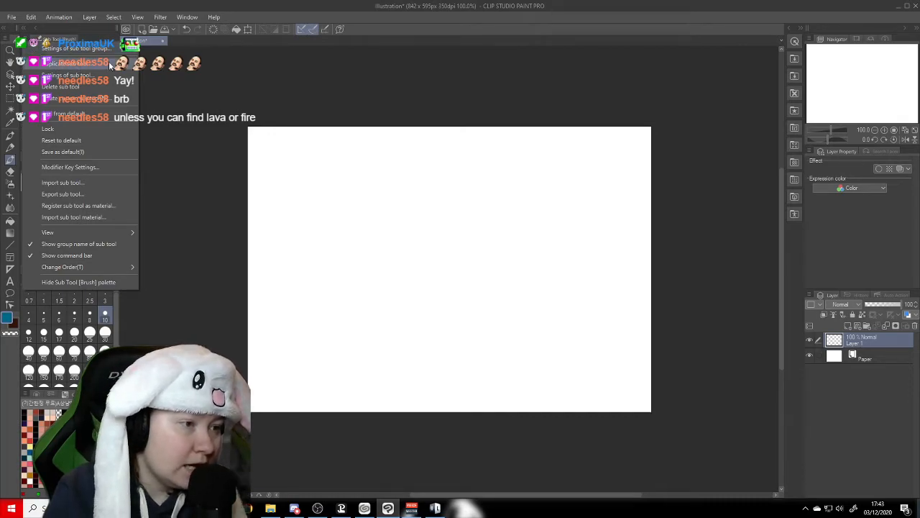
left_click(65, 218)
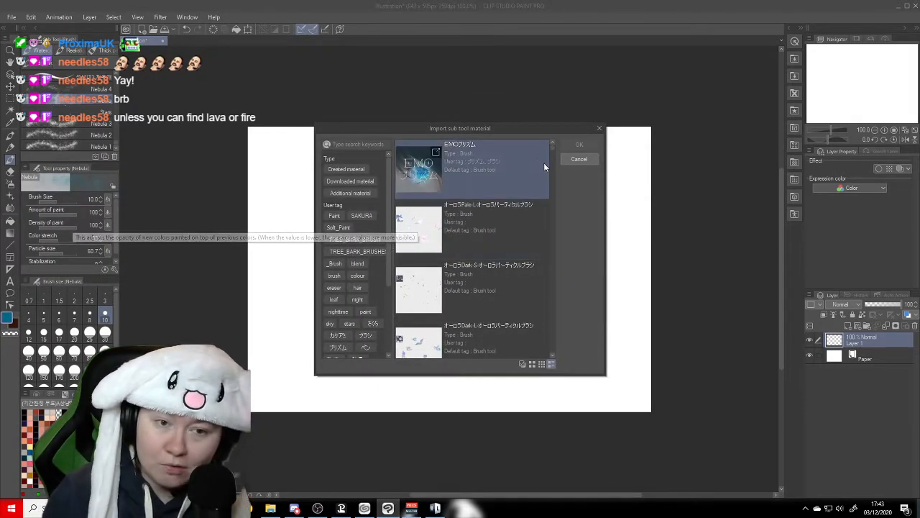
left_click_drag(552, 147, 553, 145)
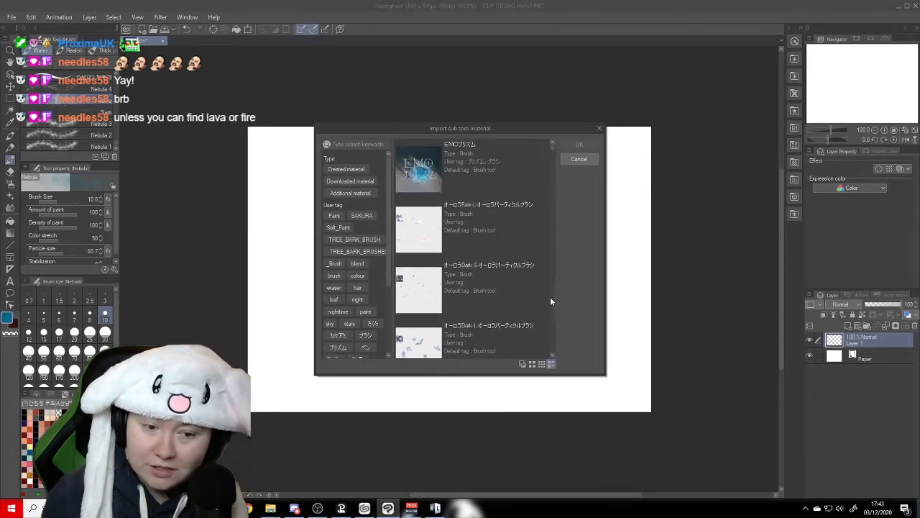
- Examine the brush materials available for import, from the aurora particle brushes down to the Cable Stitch Pack brushes
left_click(552, 354)
left_click(553, 354)
left_click(552, 353)
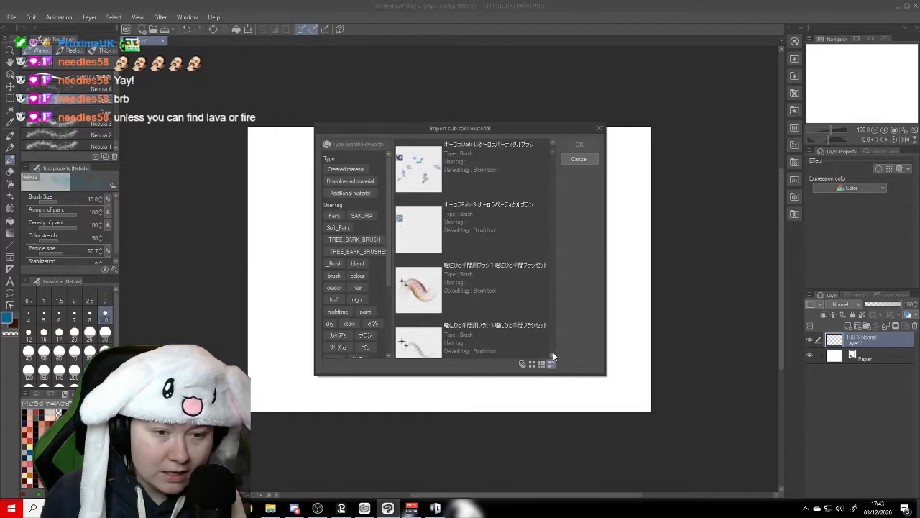
left_click(552, 354)
left_click(553, 354)
left_click(552, 354)
left_click(552, 354)
left_click(552, 357)
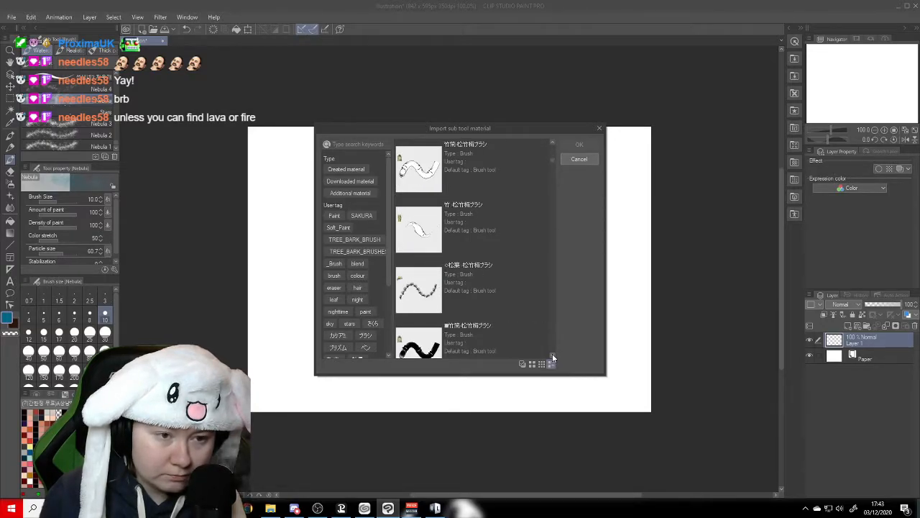
left_click(553, 356)
left_click(553, 356)
left_click(552, 356)
left_click(553, 356)
left_click(553, 356)
left_click(552, 356)
left_click(552, 356)
left_click(552, 356)
left_click(553, 356)
left_click(553, 356)
left_click(552, 356)
left_click(552, 356)
left_click(553, 356)
left_click(552, 356)
left_click(552, 355)
left_click(553, 355)
left_click(552, 356)
left_click(552, 355)
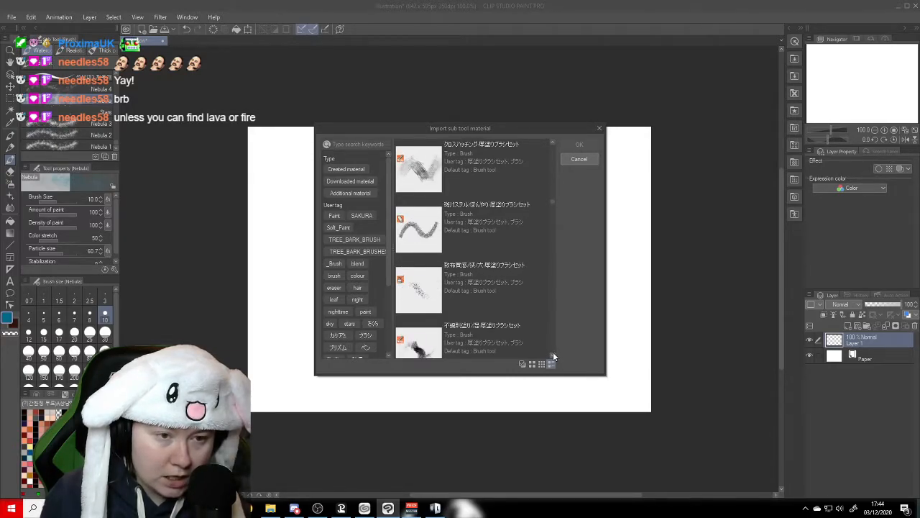
left_click(552, 355)
left_click(553, 355)
left_click(553, 356)
left_click(552, 356)
left_click(553, 355)
left_click(552, 355)
left_click(553, 355)
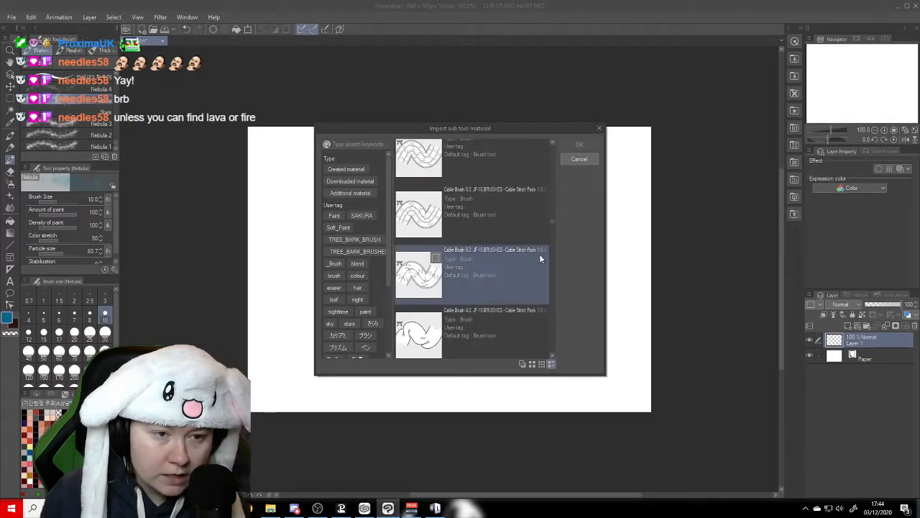
mouse_move(553, 220)
left_mouse_down()
mouse_move(553, 158)
mouse_move(549, 176)
left_mouse_up()
left_click(420, 214)
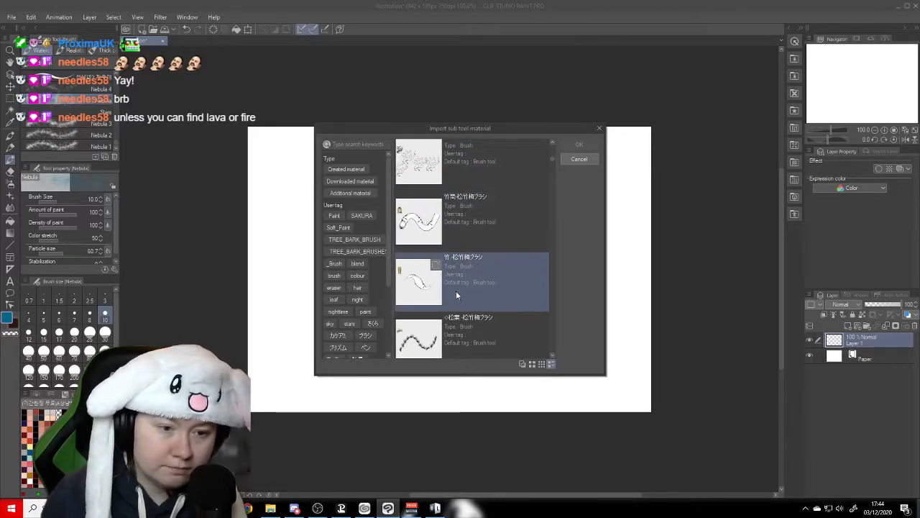
- Import the brush materials from EMOプリズム through オーロラPale-S, including all the aurora particle brushes, into the current brush group
left_click(553, 140)
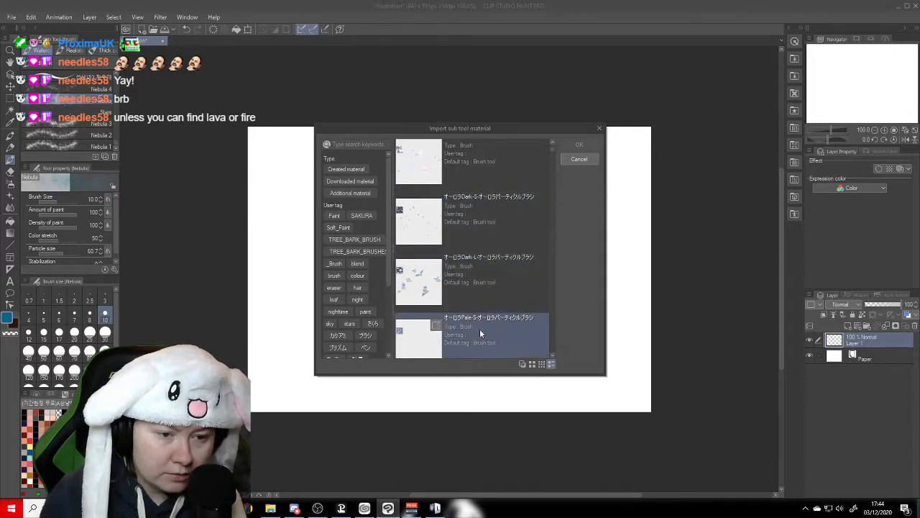
left_click(553, 353)
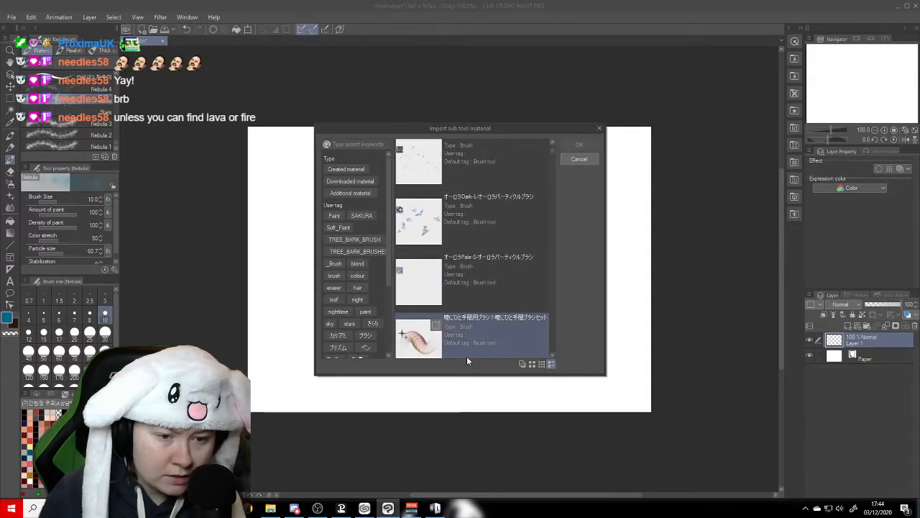
left_click(463, 287)
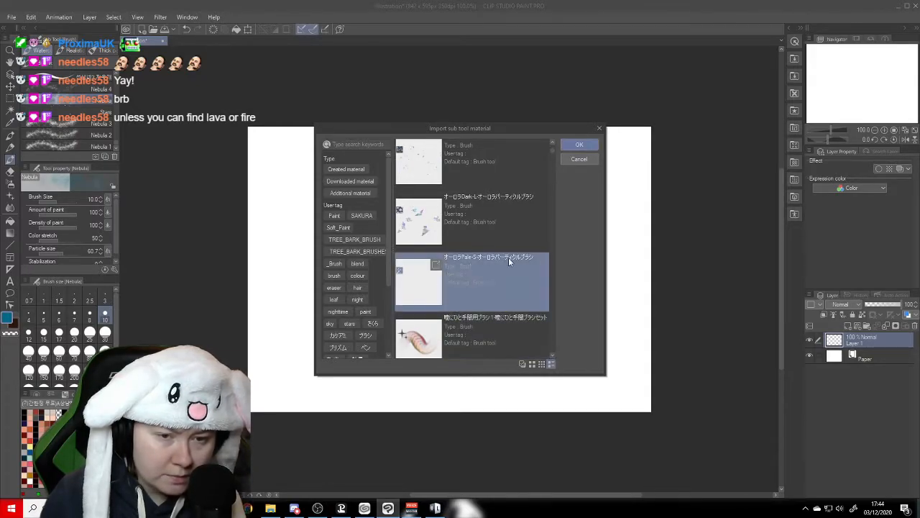
left_click(553, 142)
left_click(553, 143)
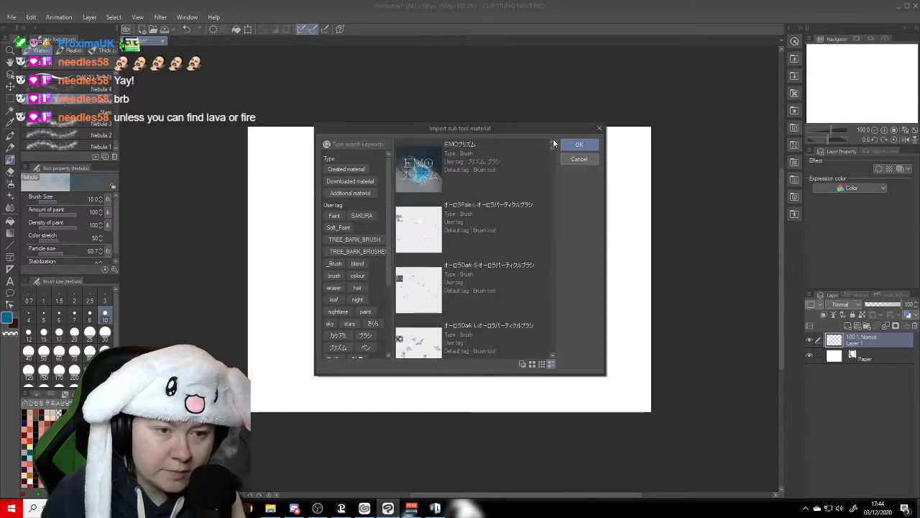
left_click(481, 171, "shift")
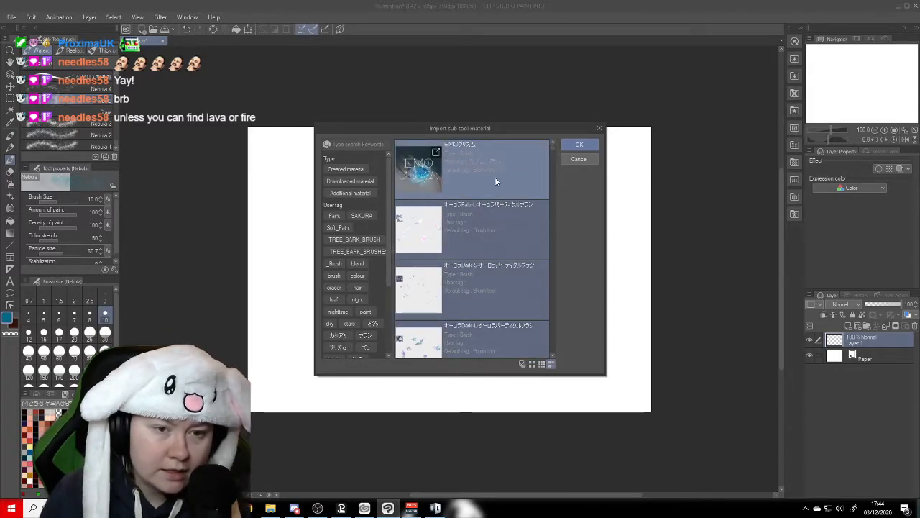
left_click(568, 146)
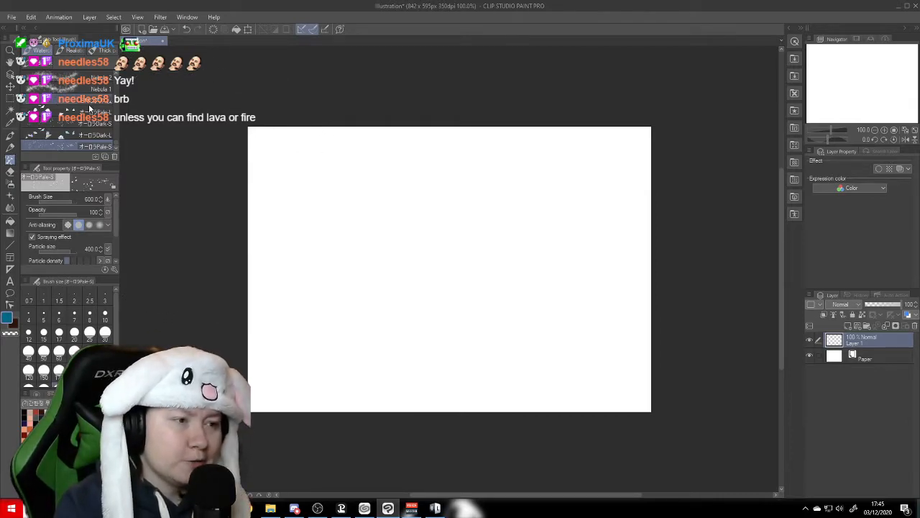
- Look through the brush sub tools in the current group, from the imported aurora particle brushes up to the older texture brushes and back
scroll(115, 139, "up", 5)
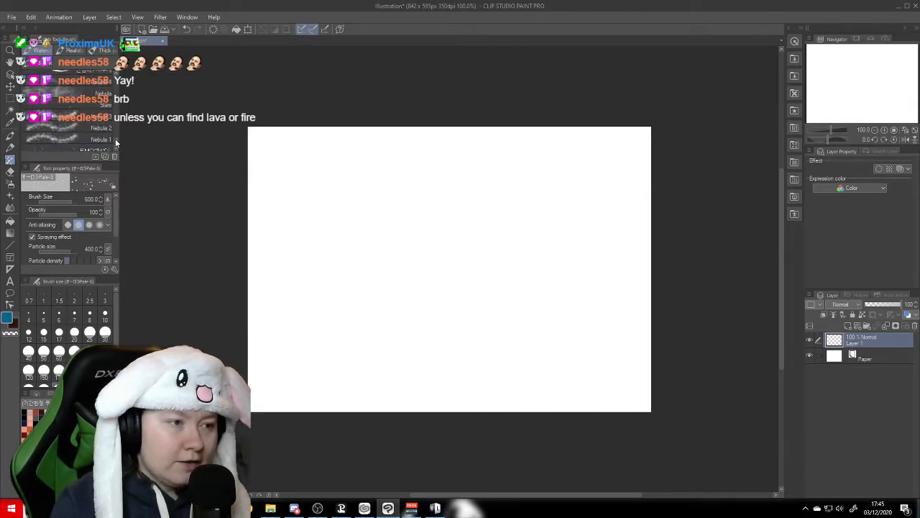
scroll(114, 133, "up", 8)
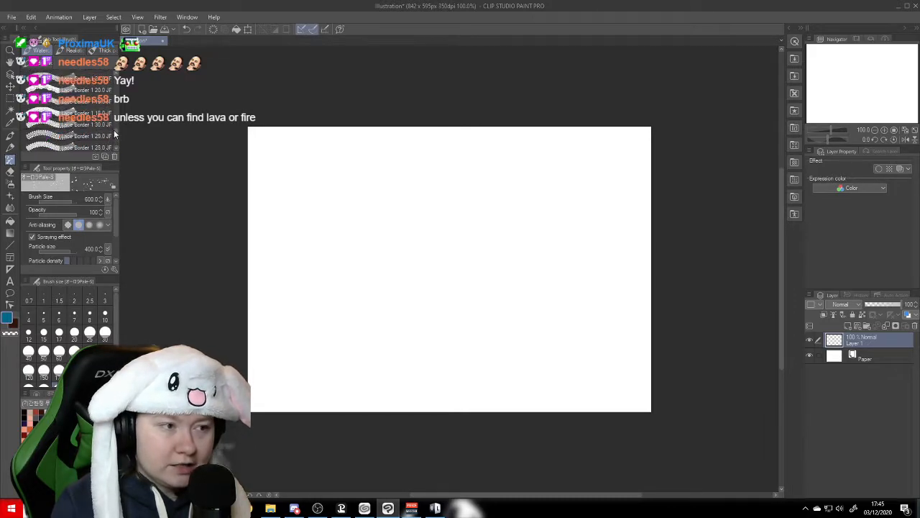
scroll(113, 115, "up", 8)
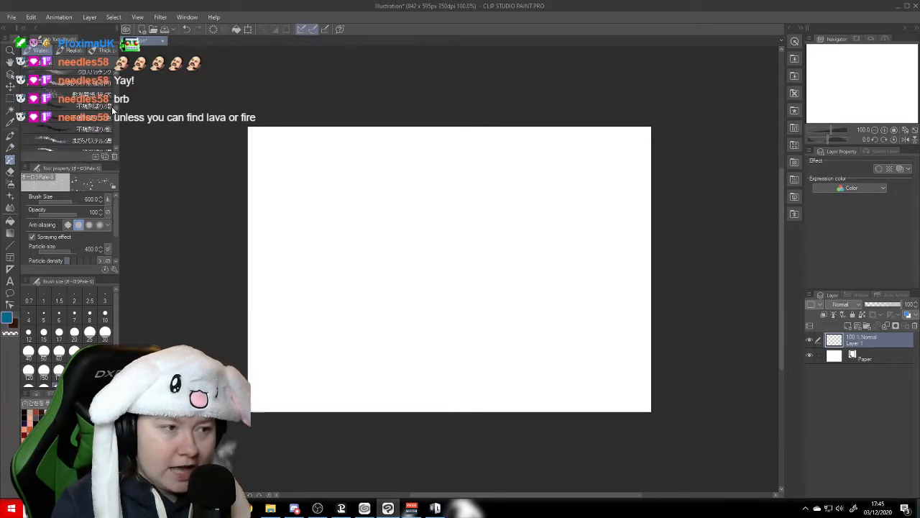
scroll(113, 109, "up", 2)
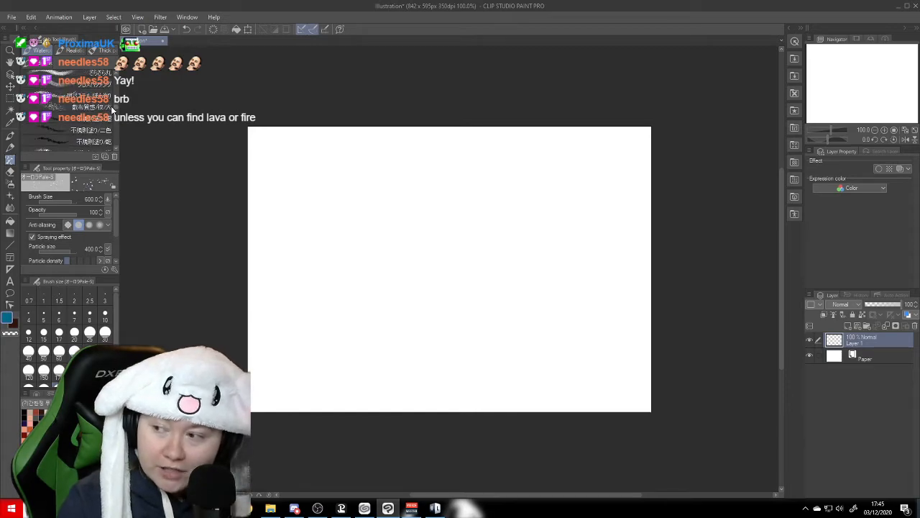
scroll(113, 108, "up", 4)
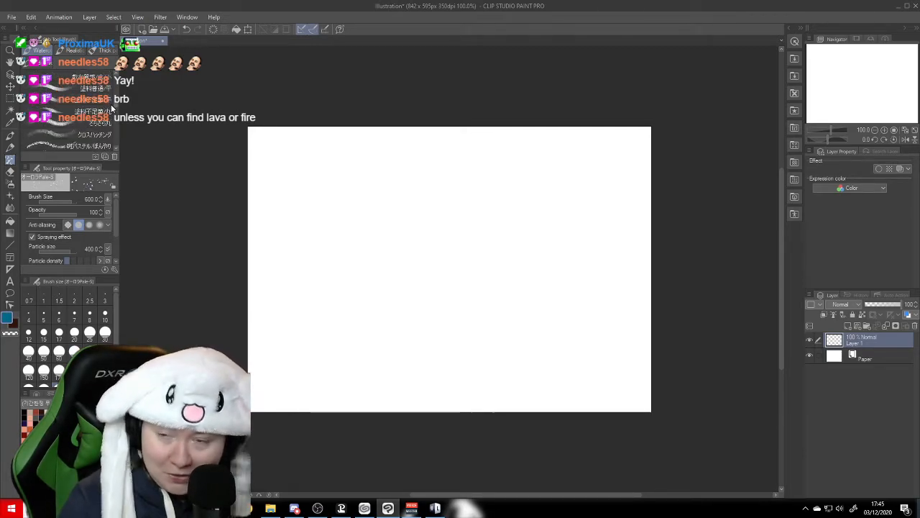
scroll(111, 108, "down", 1)
mouse_move(111, 108)
left_mouse_down()
mouse_move(114, 85)
mouse_move(118, 148)
left_mouse_up()
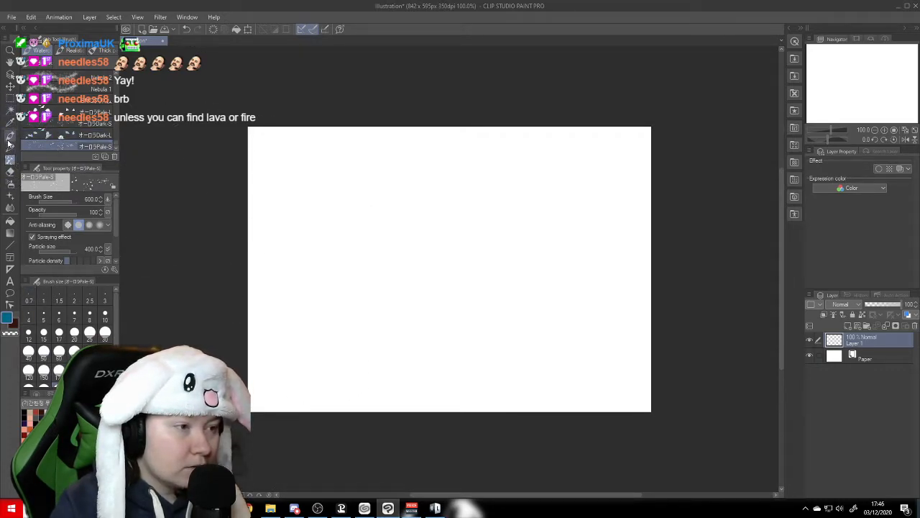
- View the downloaded materials, including the rock textures and aurora particle brushes, and close the material list
left_click(795, 60)
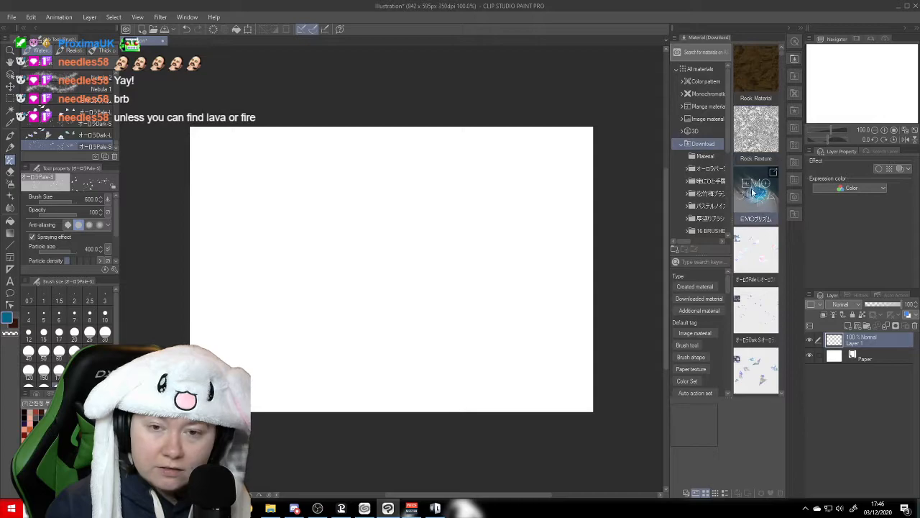
mouse_move(729, 144)
left_mouse_down()
mouse_move(727, 226)
mouse_move(733, 147)
left_mouse_up()
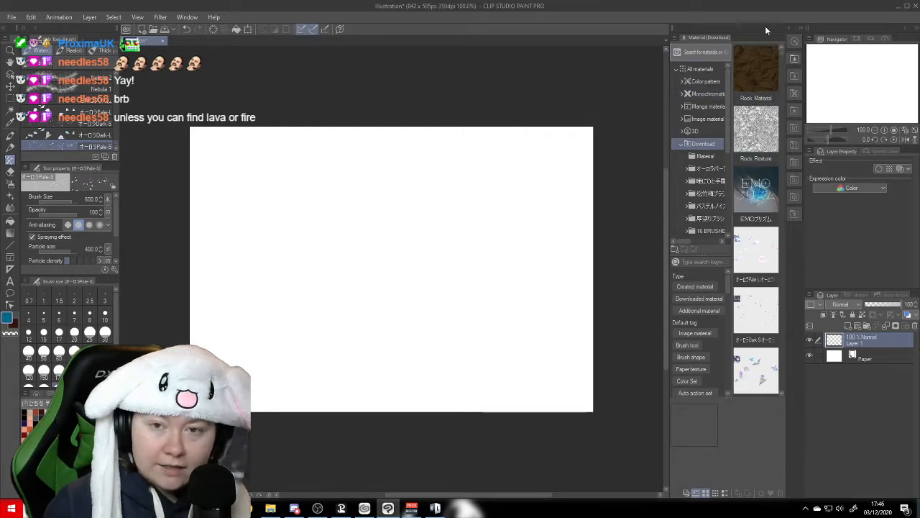
left_click(794, 60)
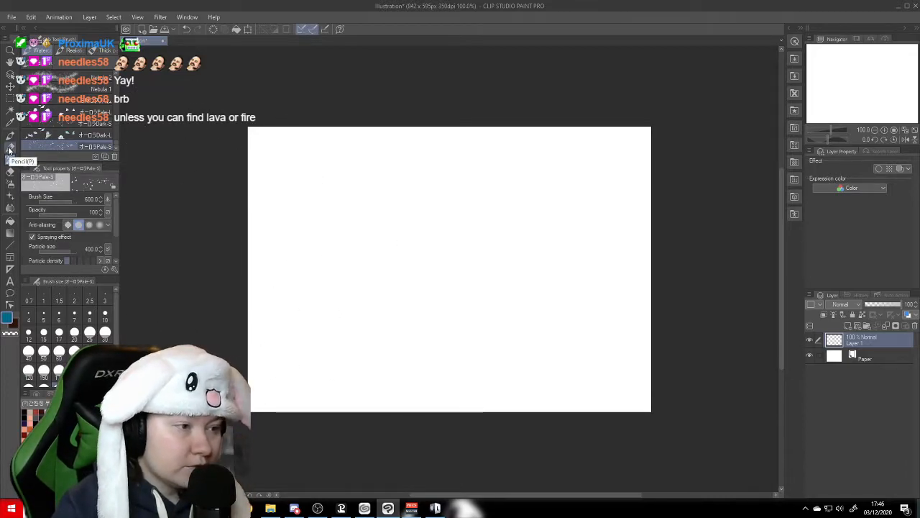
- Sketch a tilted rectangular tag body in the canvas's upper left area with the Mechanical pencil at brush size 10
left_click(10, 147)
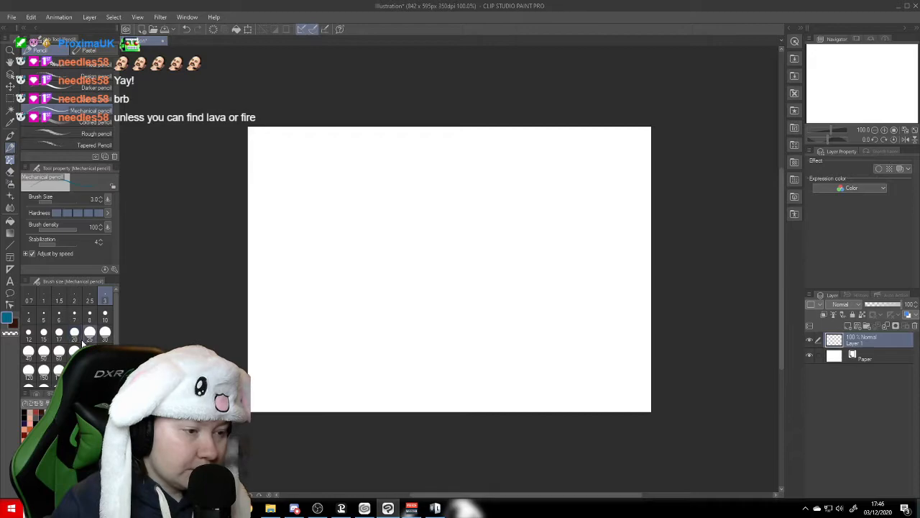
left_click(74, 333)
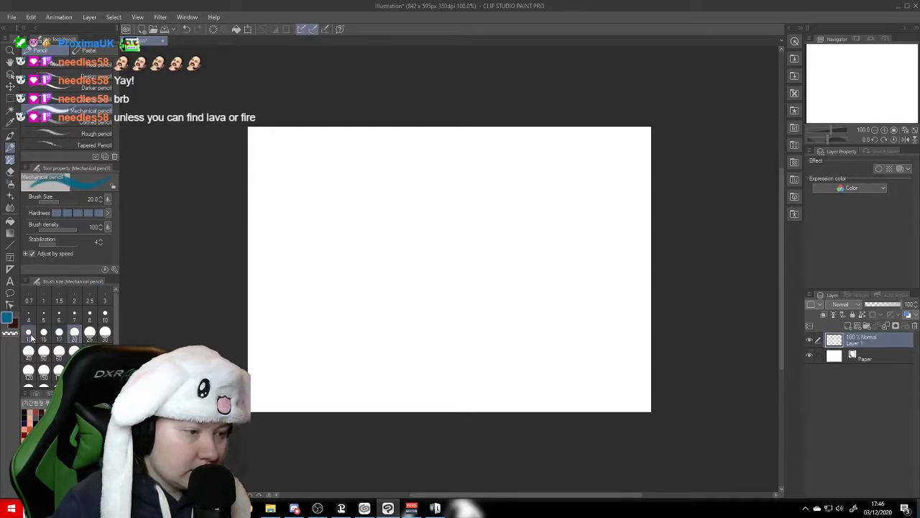
left_click(105, 314)
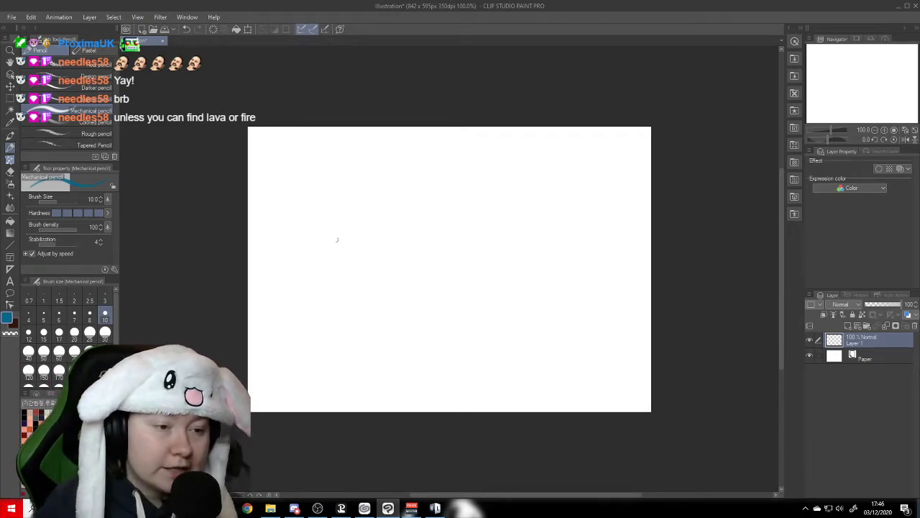
mouse_move(294, 217)
left_mouse_down()
mouse_move(298, 278)
mouse_move(293, 220)
mouse_move(279, 224)
mouse_move(376, 186)
mouse_move(402, 220)
left_mouse_up()
left_click_drag(379, 185, 396, 226)
left_click_drag(387, 198, 399, 240)
mouse_move(292, 278)
left_mouse_down()
mouse_move(317, 281)
mouse_move(395, 244)
left_mouse_up()
left_click_drag(350, 263, 401, 233)
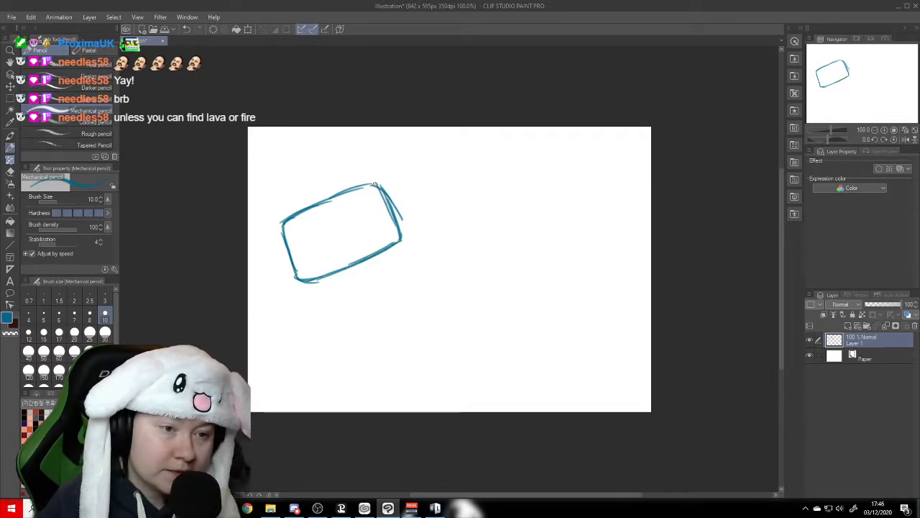
- Draw the tag's tapered upper end with a small round hole and attach two chain links to it
mouse_move(385, 185)
left_mouse_down()
mouse_move(410, 199)
mouse_move(410, 210)
mouse_move(399, 193)
mouse_move(412, 210)
mouse_move(400, 242)
left_mouse_up()
mouse_move(403, 207)
left_mouse_down()
mouse_move(394, 201)
mouse_move(421, 194)
left_mouse_up()
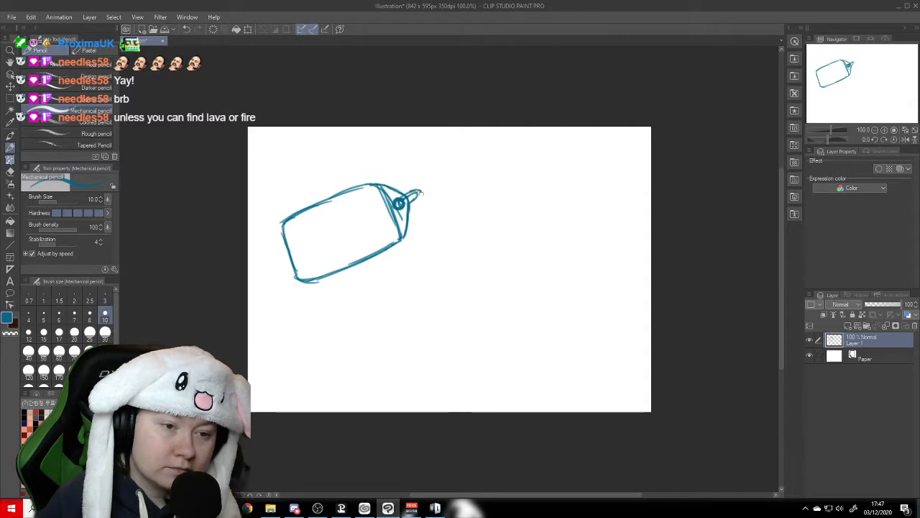
left_click_drag(420, 189, 416, 195)
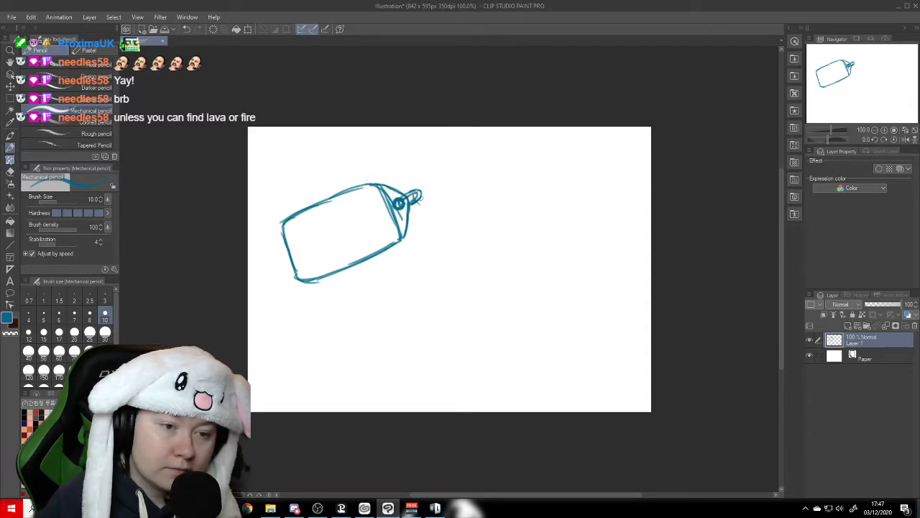
left_click_drag(420, 204, 430, 200)
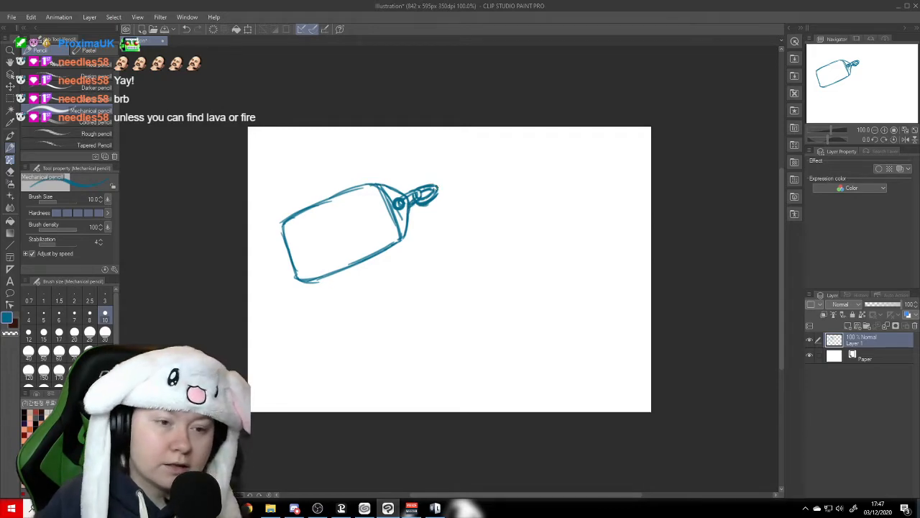
- Draw a double-outlined key ring through the outer chain link and save the illustration
mouse_move(429, 186)
left_mouse_down()
mouse_move(458, 164)
mouse_move(469, 171)
mouse_move(449, 213)
mouse_move(466, 204)
mouse_move(439, 175)
mouse_move(455, 169)
mouse_move(469, 186)
mouse_move(465, 201)
mouse_move(435, 201)
mouse_move(461, 203)
left_mouse_up()
left_click_drag(460, 169, 471, 186)
left_click_drag(464, 179, 469, 190)
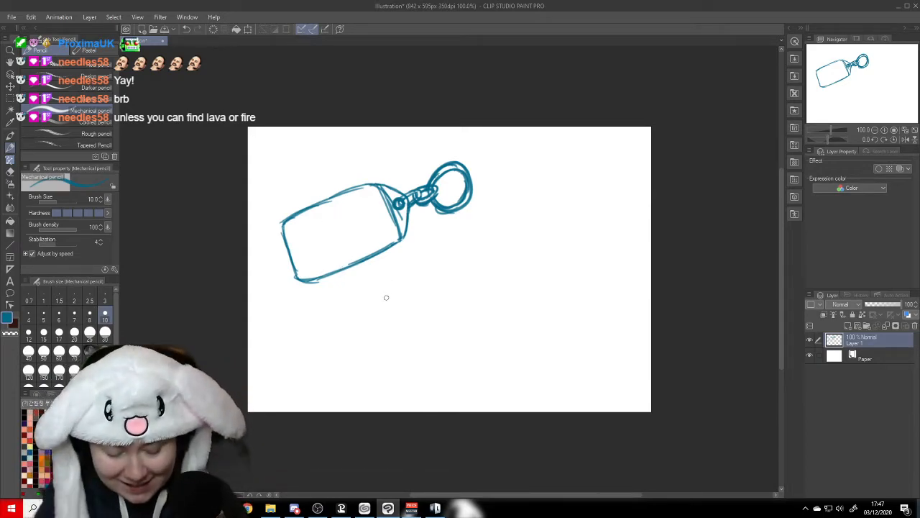
key("ctrl+s")
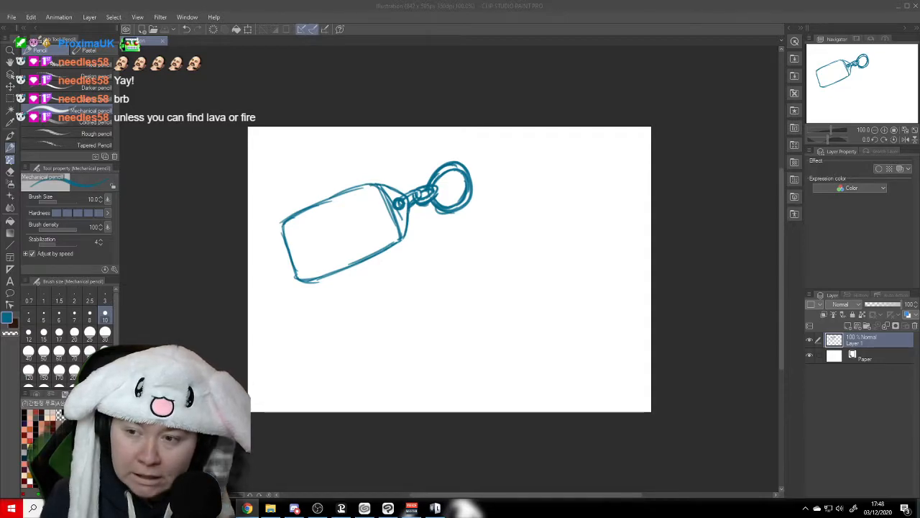
left_click(462, 11)
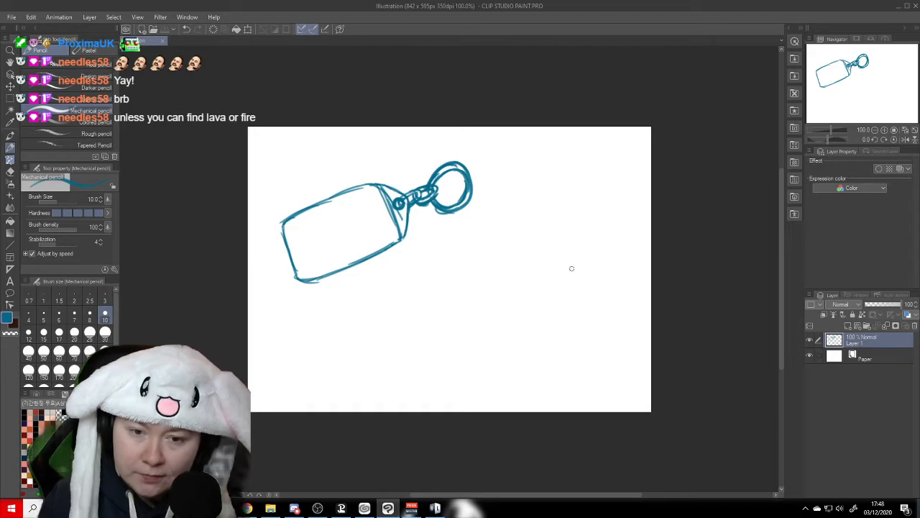
- Sketch a small chibi figure in the canvas's lower right area with a round head, outstretched arms, short body and two oval feet
left_click_drag(544, 287, 591, 304)
mouse_move(544, 267)
left_mouse_down()
mouse_move(575, 311)
mouse_move(599, 280)
mouse_move(554, 300)
mouse_move(604, 278)
mouse_move(582, 310)
mouse_move(541, 285)
mouse_move(557, 308)
left_mouse_up()
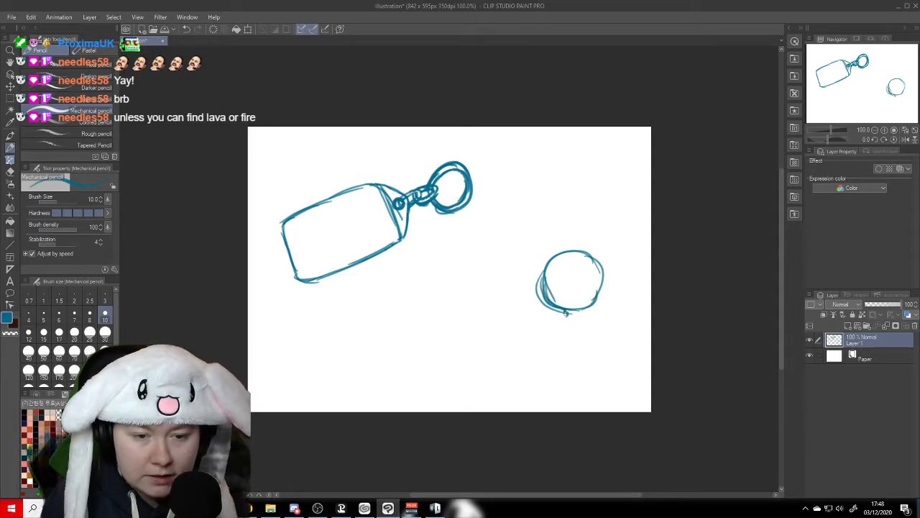
mouse_move(579, 310)
left_mouse_down()
mouse_move(508, 319)
mouse_move(516, 328)
left_mouse_up()
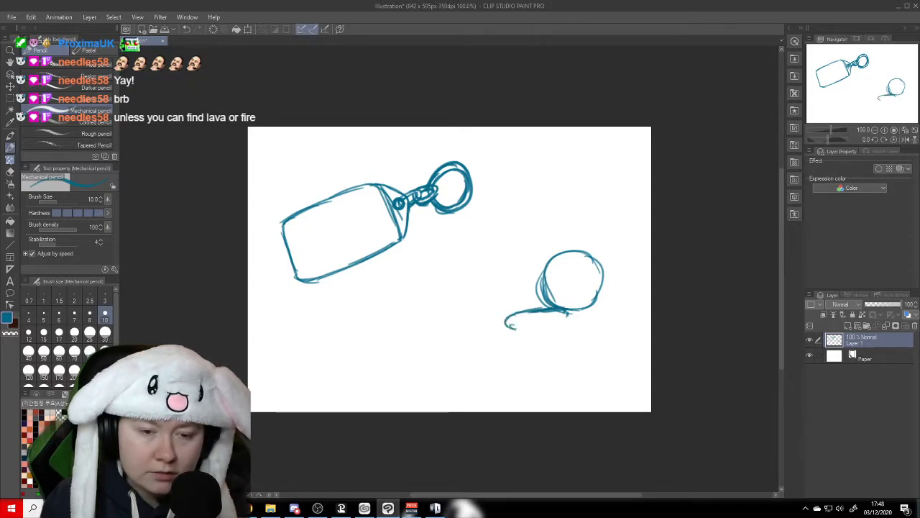
mouse_move(586, 307)
left_mouse_down()
mouse_move(644, 314)
mouse_move(642, 324)
mouse_move(618, 326)
left_mouse_up()
left_click_drag(509, 327, 550, 331)
mouse_move(624, 326)
left_mouse_down()
mouse_move(594, 333)
mouse_move(568, 368)
mouse_move(555, 345)
mouse_move(564, 342)
mouse_move(576, 367)
mouse_move(588, 344)
left_mouse_up()
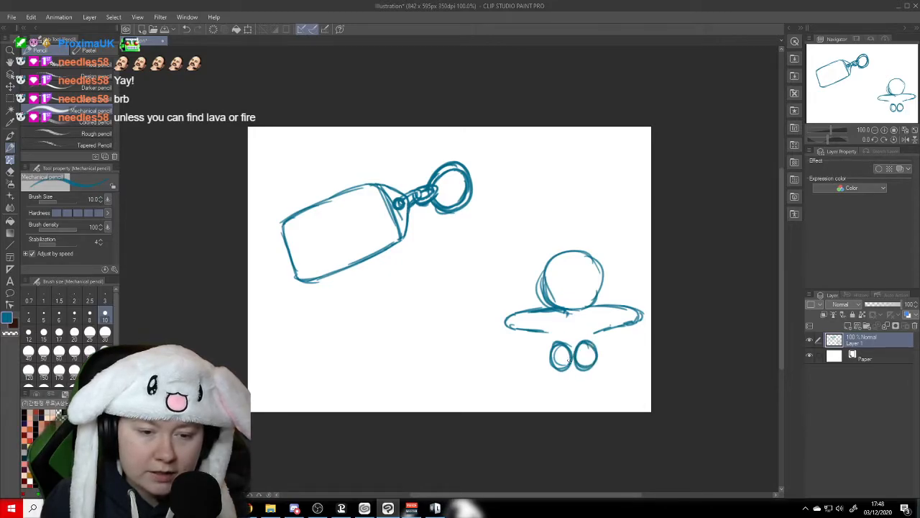
left_click_drag(544, 330, 558, 365)
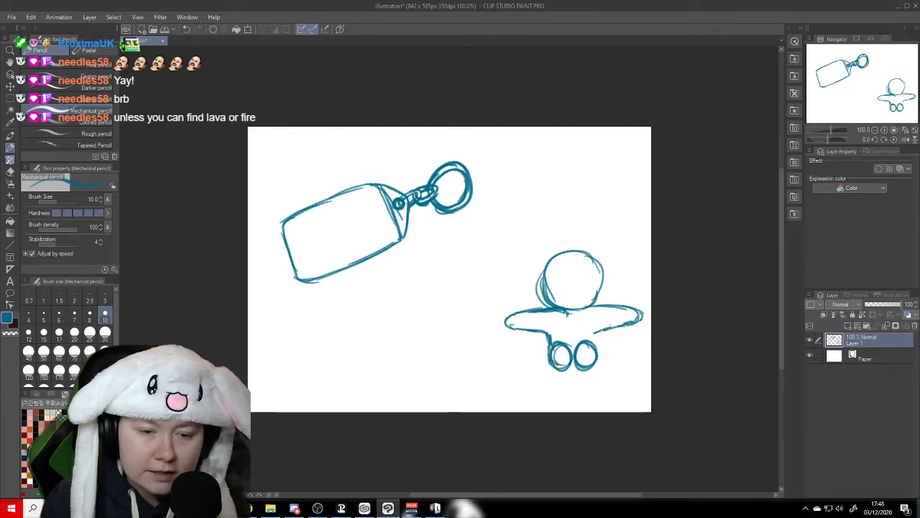
left_click_drag(604, 330, 594, 353)
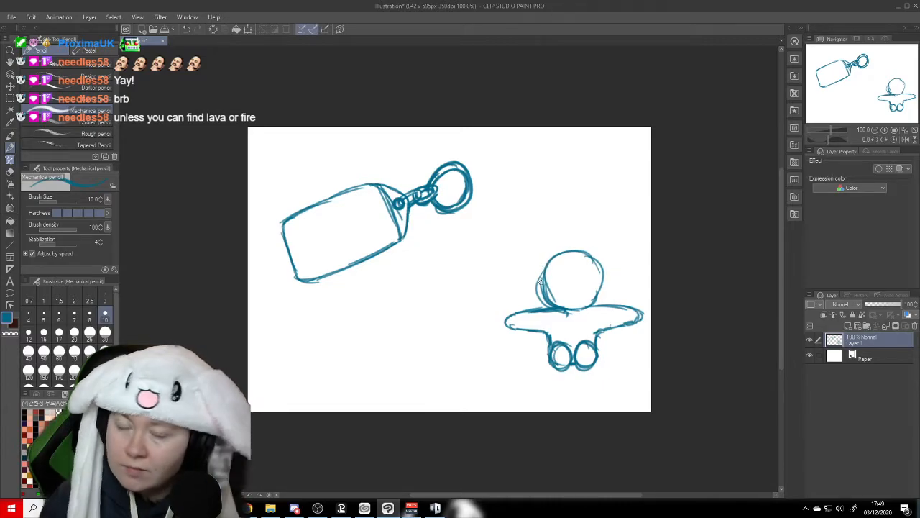
- Add pointed ears to both sides of the figure's head and draw vertical and horizontal guidelines across the face
mouse_move(544, 272)
left_mouse_down()
mouse_move(522, 276)
mouse_move(544, 292)
left_mouse_up()
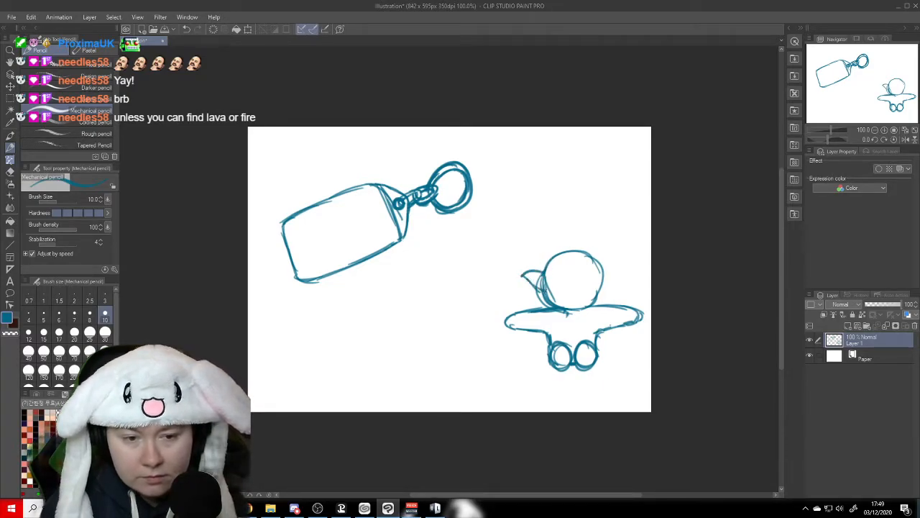
mouse_move(603, 270)
left_mouse_down()
mouse_move(615, 264)
mouse_move(606, 286)
mouse_move(596, 292)
mouse_move(615, 263)
mouse_move(574, 289)
left_mouse_up()
left_click_drag(572, 254, 572, 316)
mouse_move(538, 283)
left_mouse_down()
mouse_move(600, 283)
mouse_move(580, 295)
left_mouse_up()
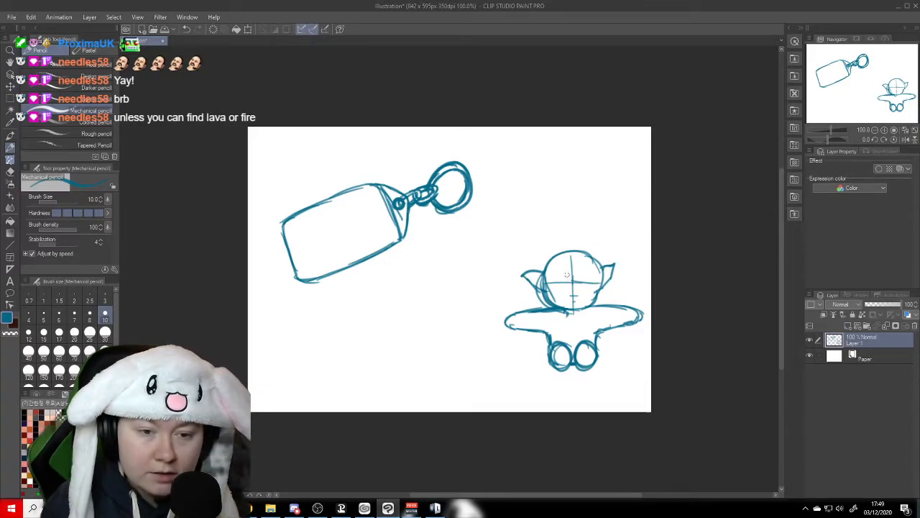
- Draw the figure's face with large round eyes, oval pupils, a small nose and a toothy mouth, and touch up the top of the head
mouse_move(568, 278)
left_mouse_down()
mouse_move(557, 269)
mouse_move(551, 285)
mouse_move(568, 279)
mouse_move(563, 288)
mouse_move(579, 288)
mouse_move(592, 269)
mouse_move(598, 281)
mouse_move(583, 276)
mouse_move(600, 285)
left_mouse_up()
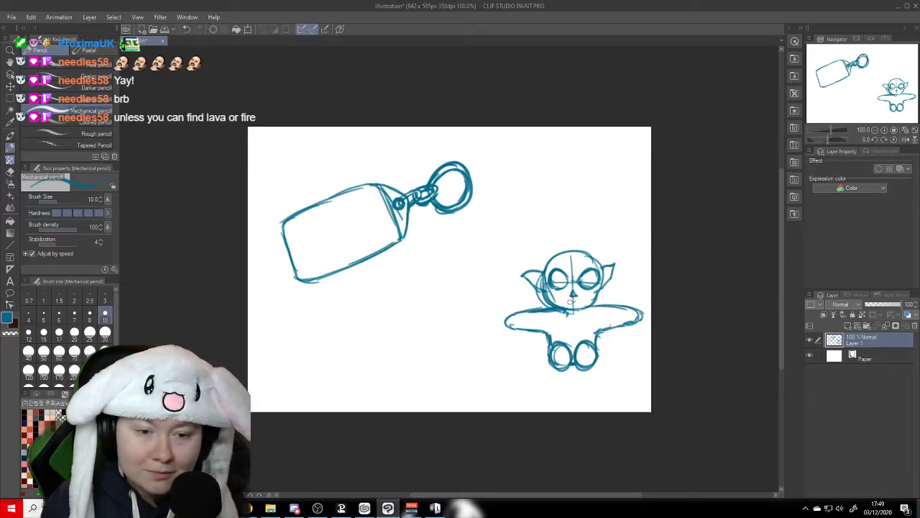
mouse_move(569, 301)
left_mouse_down()
mouse_move(578, 307)
mouse_move(567, 301)
left_mouse_up()
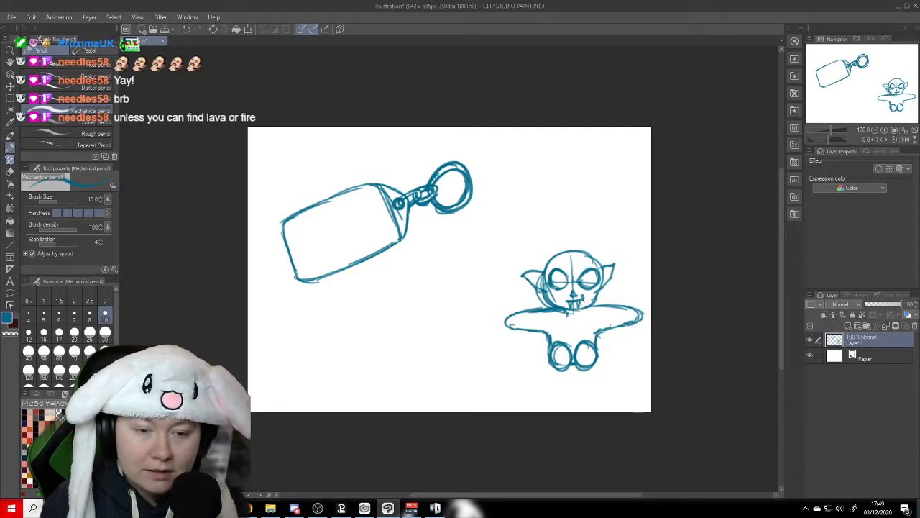
left_click_drag(570, 301, 568, 302)
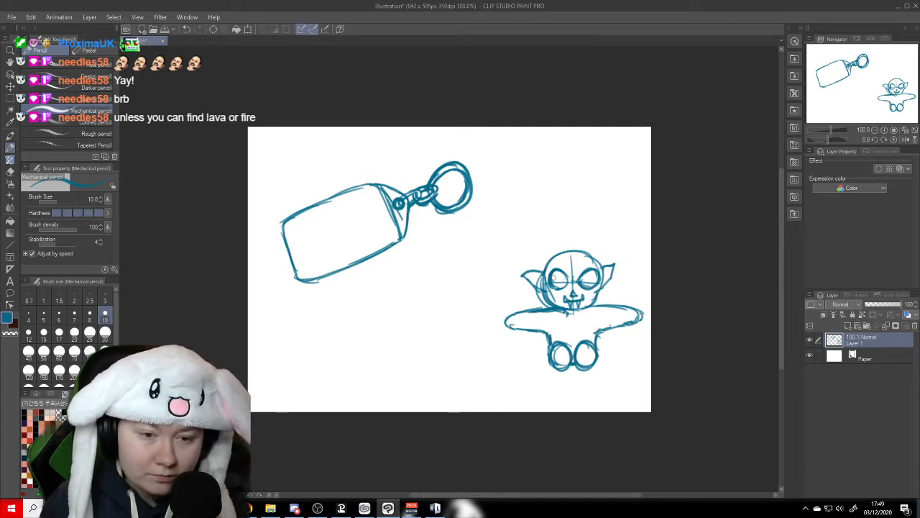
mouse_move(557, 270)
left_mouse_down()
mouse_move(586, 276)
mouse_move(588, 286)
mouse_move(595, 275)
mouse_move(564, 287)
left_mouse_up()
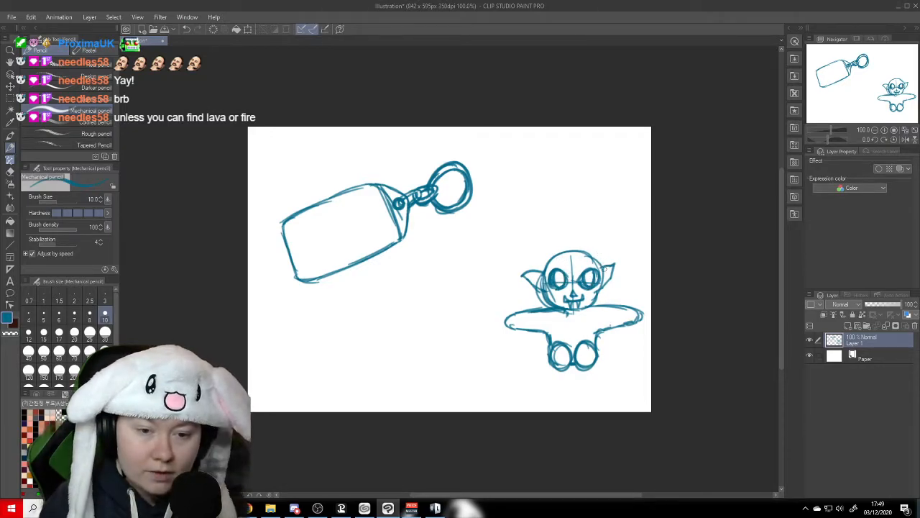
left_click_drag(595, 260, 578, 254)
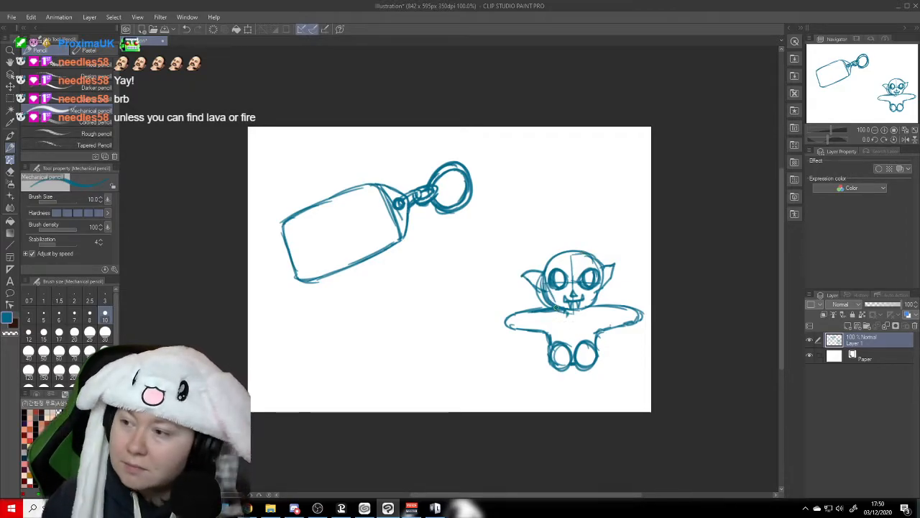
- Draw the figure's clothing with a V-shaped neckline, sleeve cuffs, front torso lines and a jagged collar
left_click_drag(556, 309, 566, 316)
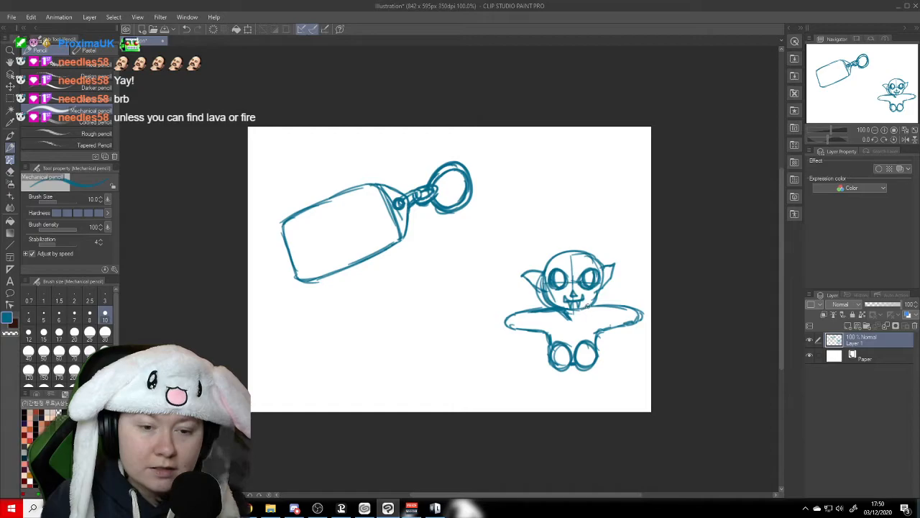
left_click_drag(571, 311, 573, 321)
mouse_move(579, 308)
left_mouse_down()
mouse_move(555, 307)
mouse_move(537, 312)
mouse_move(538, 326)
mouse_move(552, 329)
mouse_move(610, 323)
mouse_move(609, 332)
mouse_move(574, 325)
mouse_move(576, 353)
left_mouse_up()
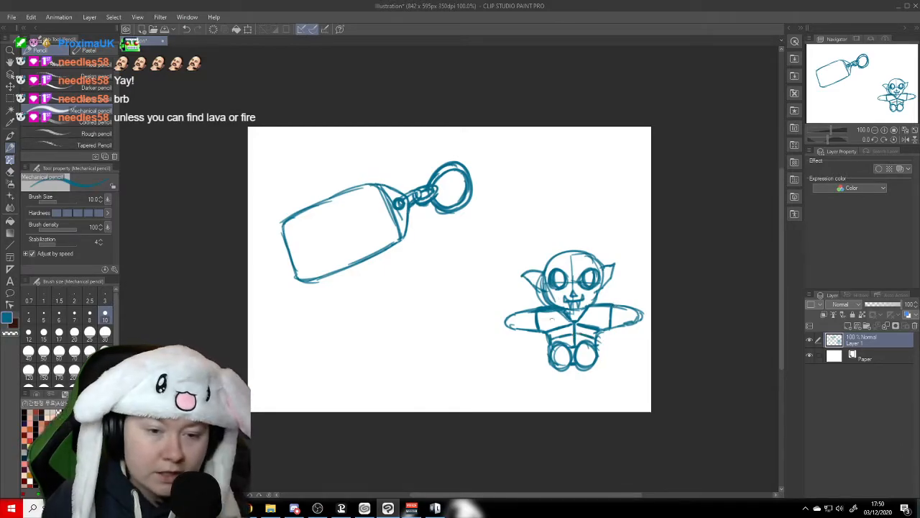
mouse_move(551, 314)
left_mouse_down()
mouse_move(600, 298)
mouse_move(584, 321)
left_mouse_up()
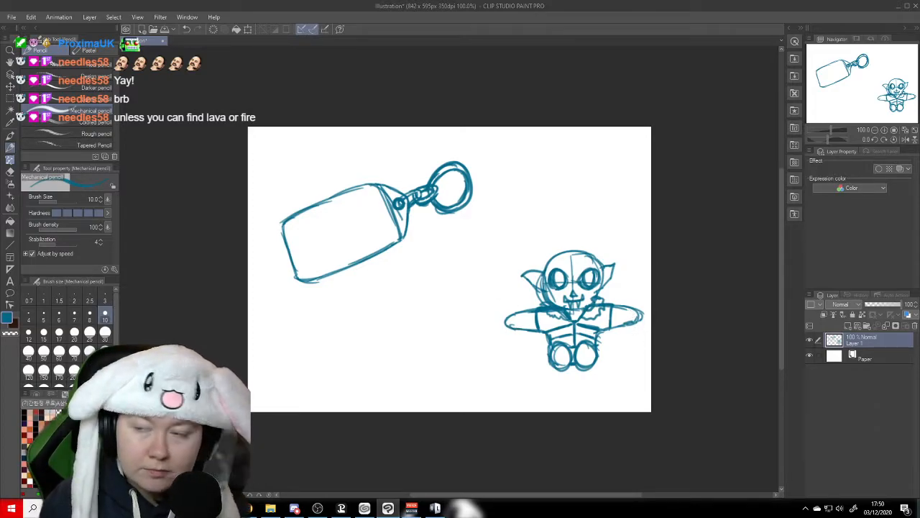
left_click_drag(636, 323, 621, 328)
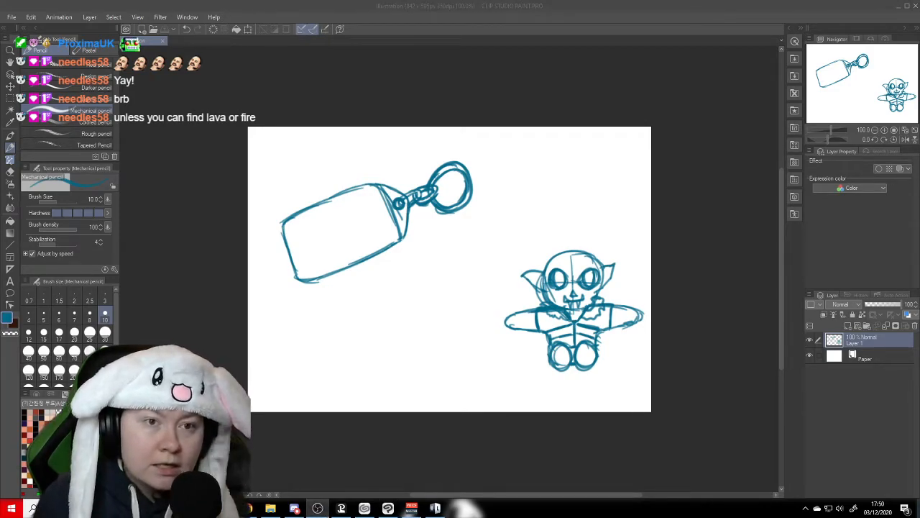
- Lower the sketch layer's opacity to 49%
double_click(406, 12)
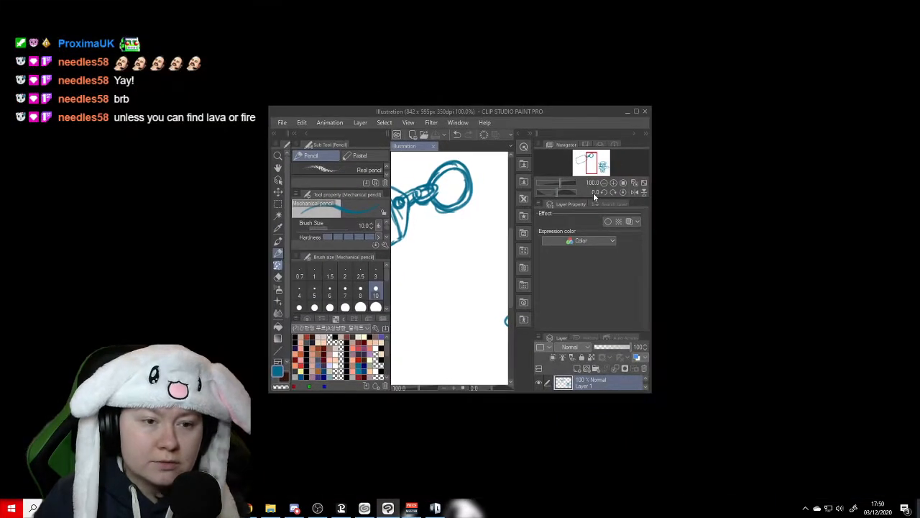
left_click(636, 111)
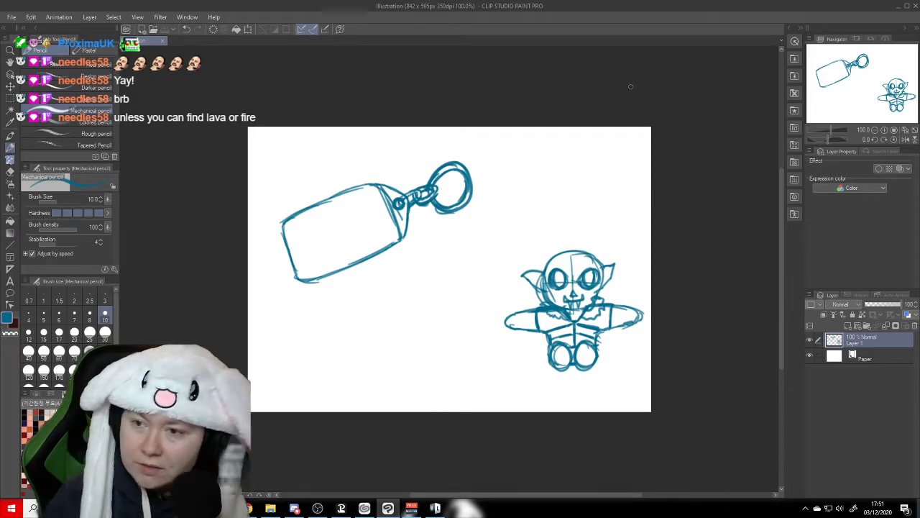
left_click_drag(896, 305, 884, 308)
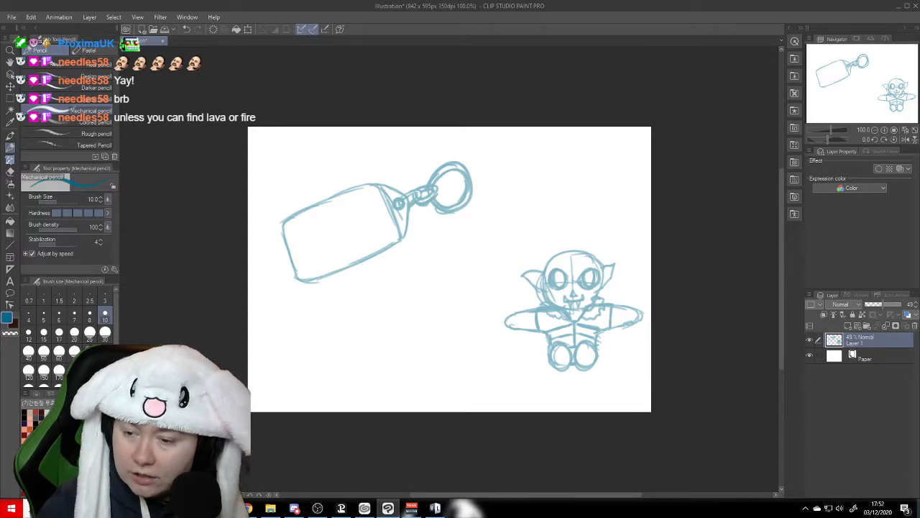
key("alt+Tab")
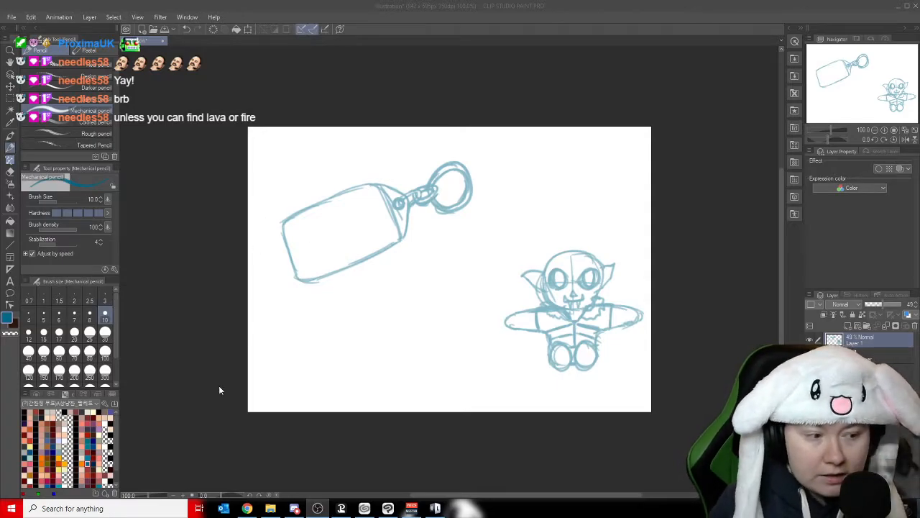
- Preview the Fantasy 7 and Fantasy 3 color sets and switch back to the Korean-named set
left_click(79, 405)
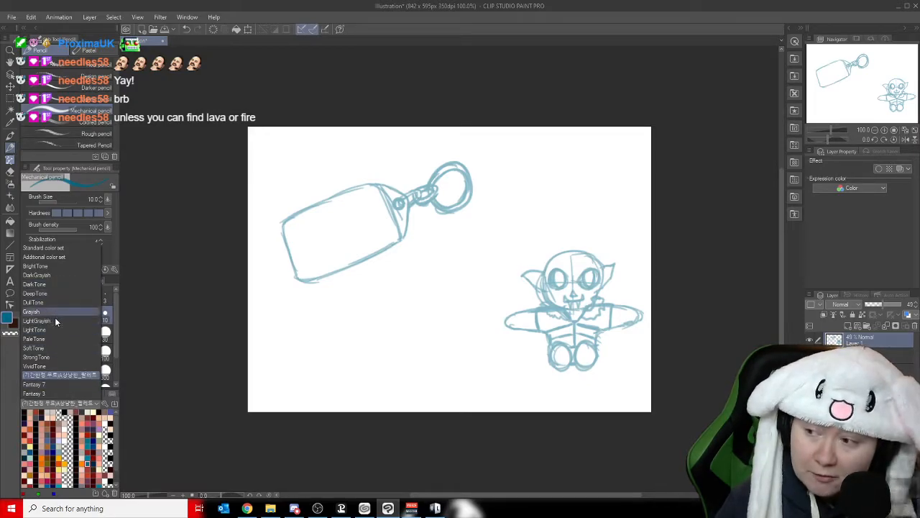
left_click(44, 384)
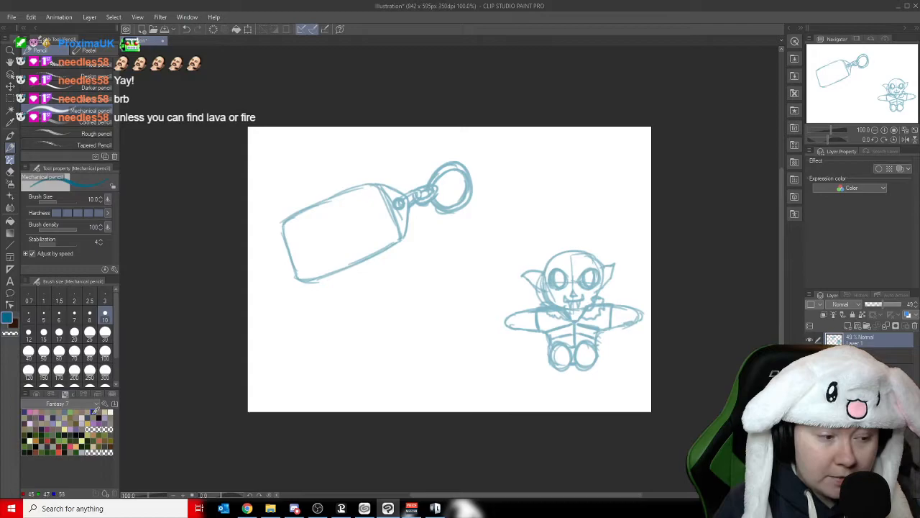
left_click(91, 405)
left_click(58, 397)
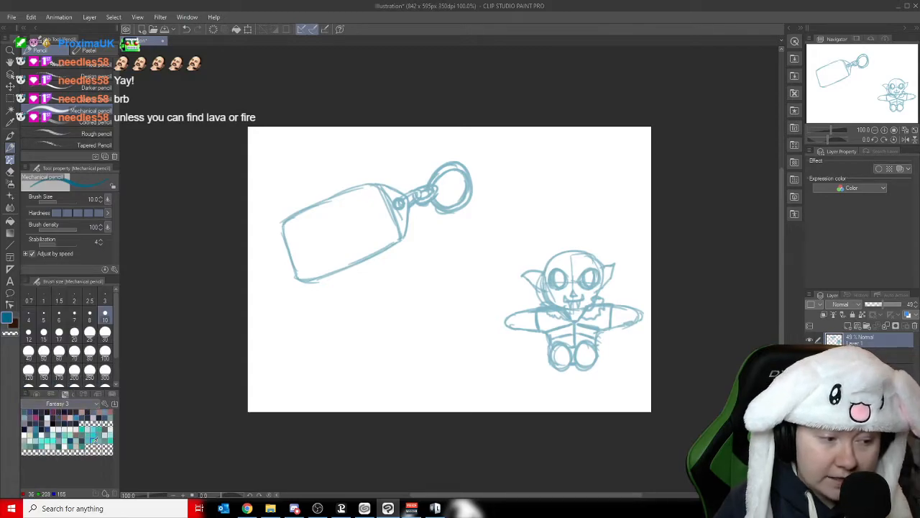
left_click(71, 403)
left_click(53, 376)
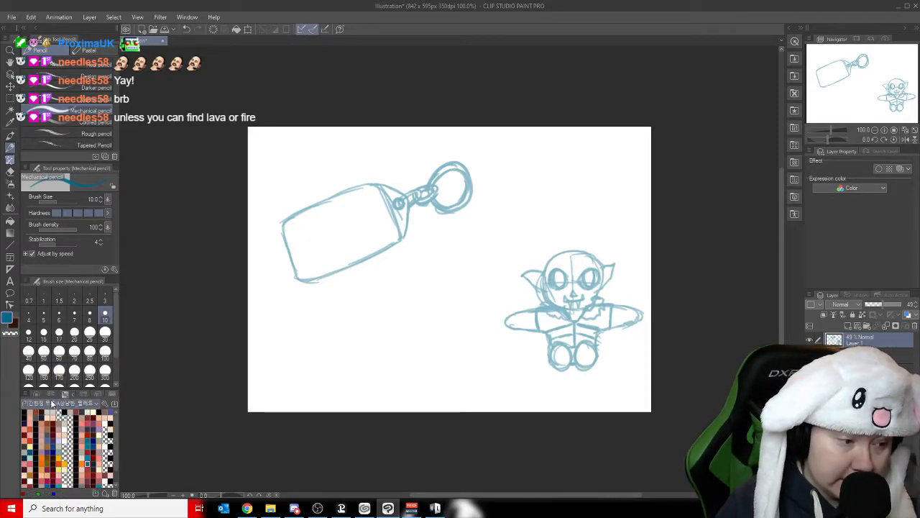
- Look through the swatches of the Korean-named color set
scroll(115, 439, "down", 3)
scroll(118, 442, "down", 2)
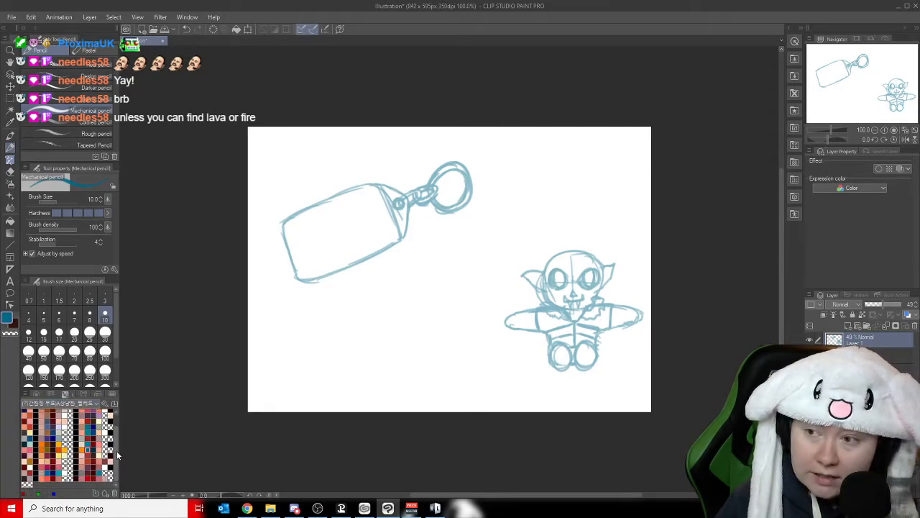
scroll(116, 448, "down", 4)
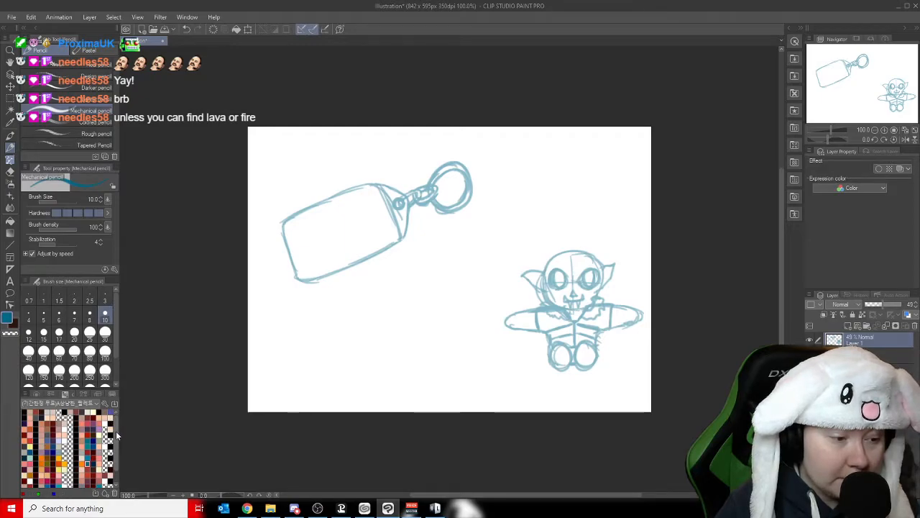
scroll(120, 447, "down", 2)
scroll(119, 438, "down", 2)
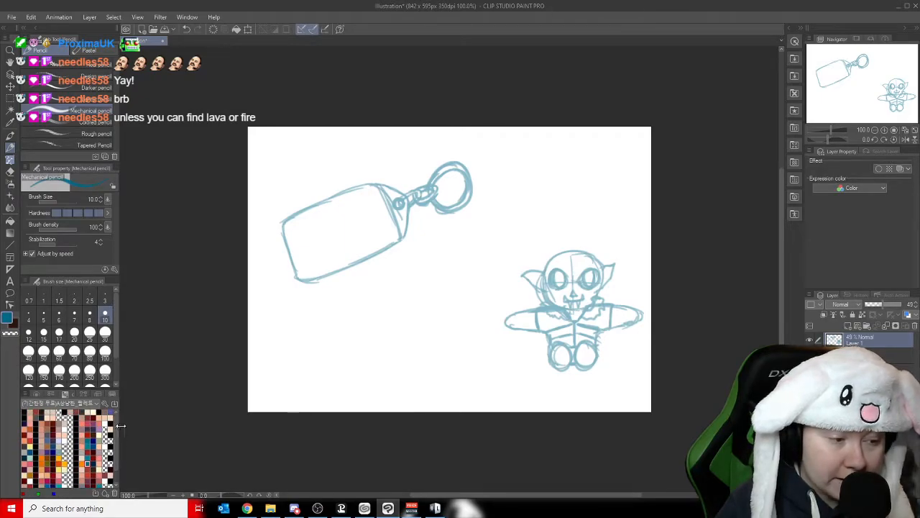
scroll(118, 448, "down", 2)
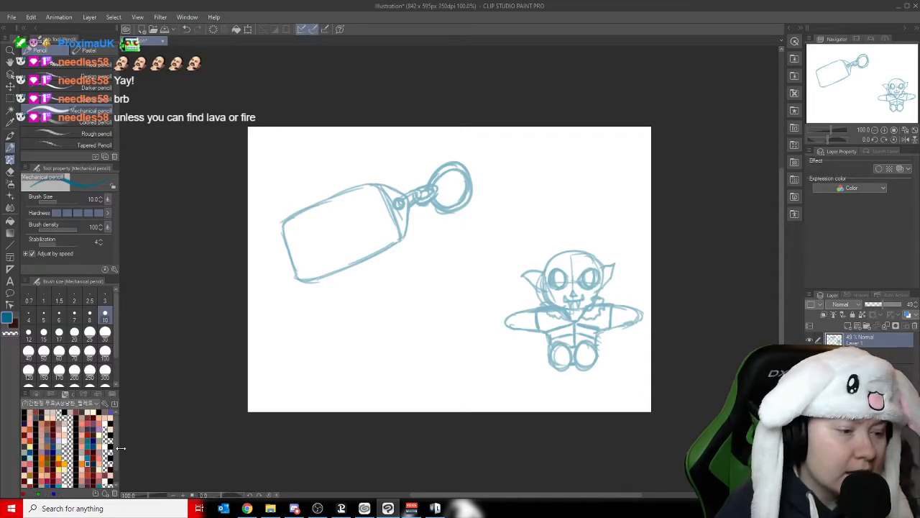
mouse_move(117, 444)
left_mouse_down()
mouse_move(119, 464)
mouse_move(116, 432)
left_mouse_up()
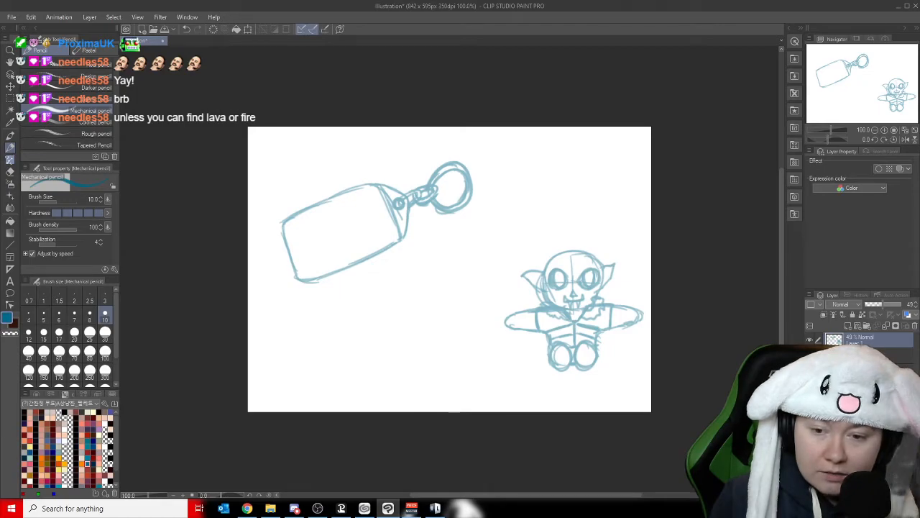
- Add a vector layer above the sketch and ready the Sketch-color-line brush in near-black at size 10
left_click(857, 328)
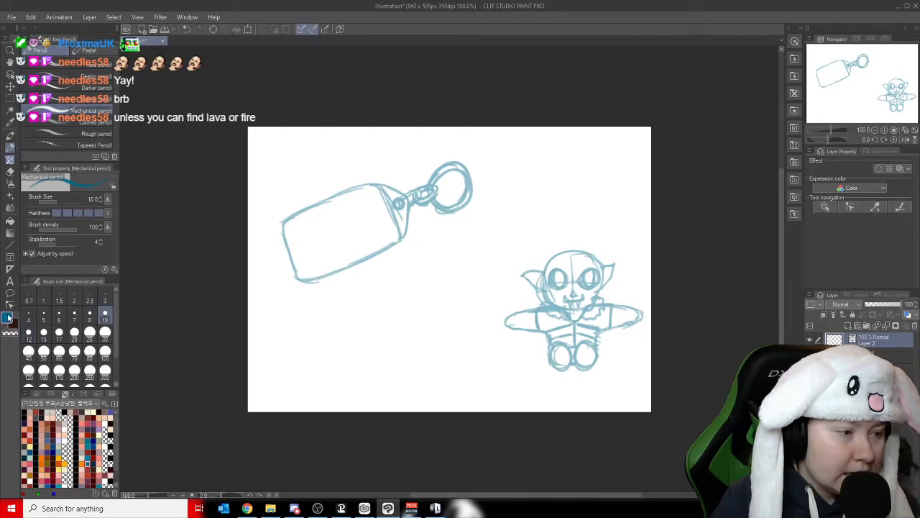
left_click(26, 413)
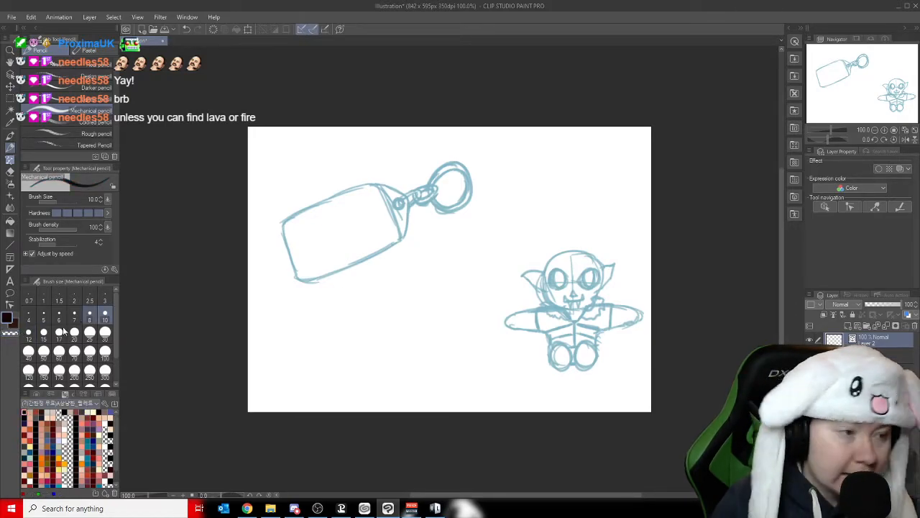
left_click(11, 136)
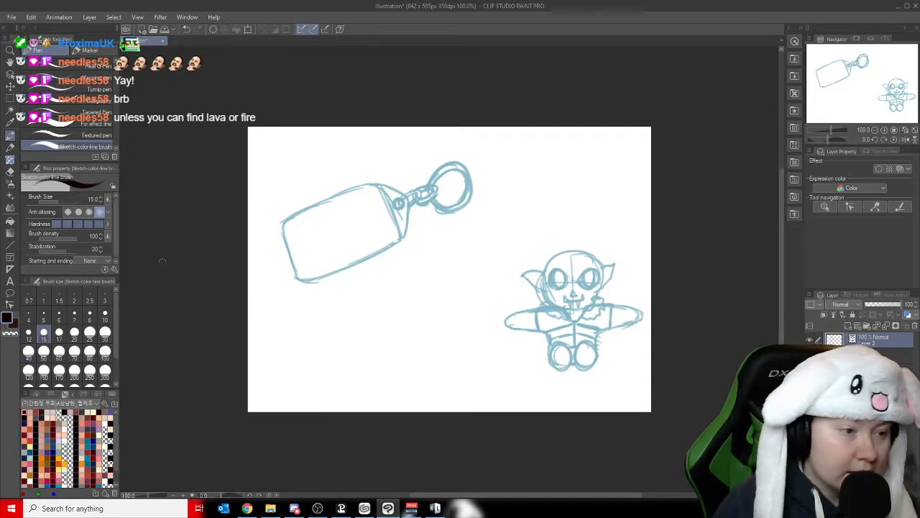
left_click(105, 314)
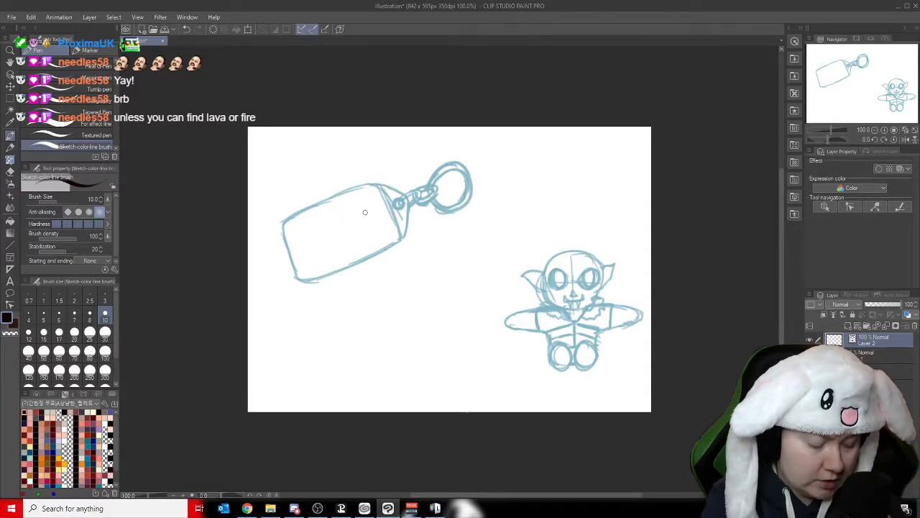
- Ink the keyring tag's long lower edge and its short edge facing the chain, rounding the corners over the sketch
scroll(365, 216, "up", 5)
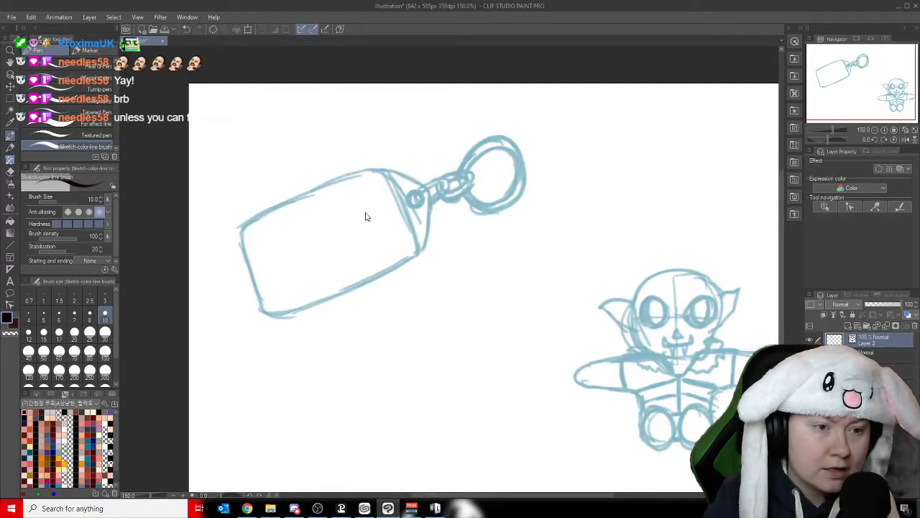
left_click_drag(856, 71, 845, 73)
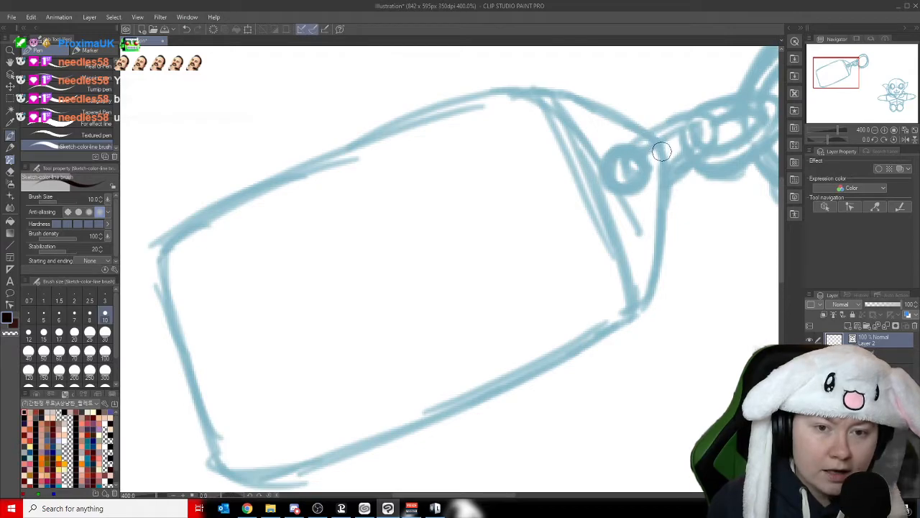
mouse_move(662, 149)
left_mouse_down()
mouse_move(653, 136)
mouse_move(485, 82)
mouse_move(464, 85)
left_mouse_up()
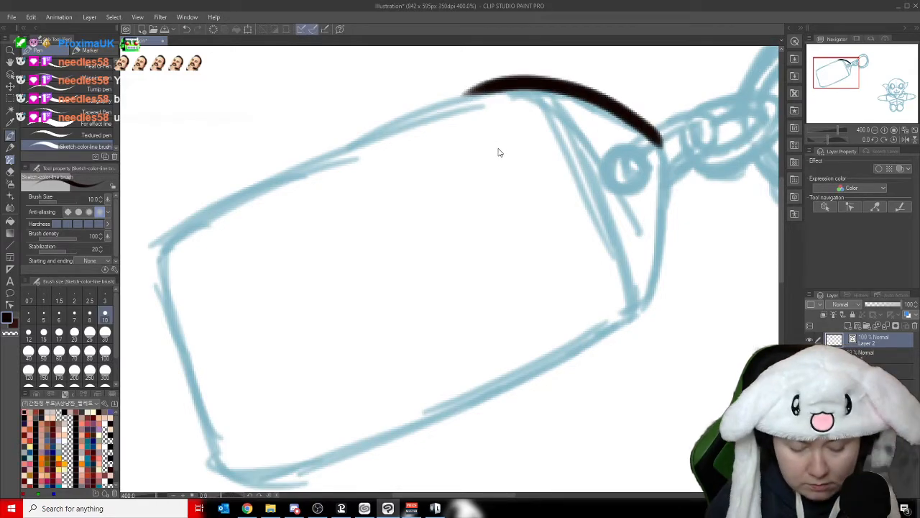
key("ctrl+z")
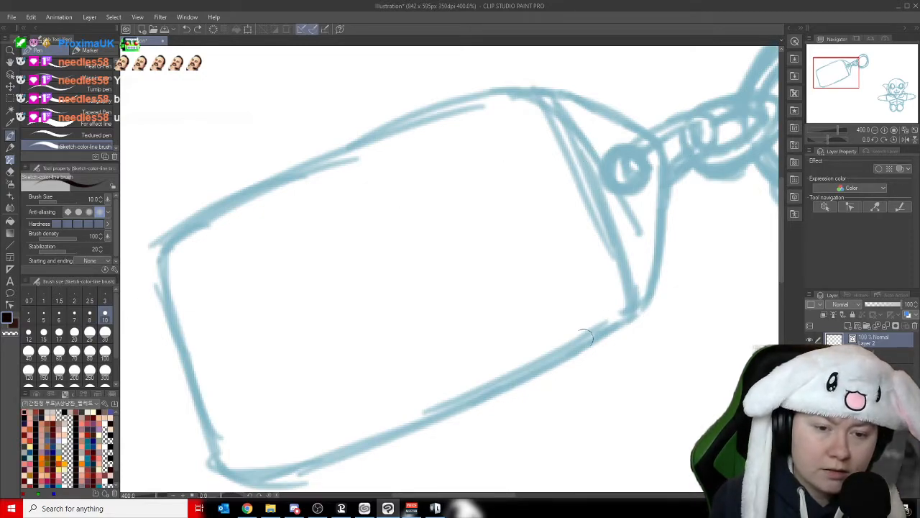
mouse_move(223, 475)
left_mouse_down()
mouse_move(317, 465)
mouse_move(541, 362)
mouse_move(644, 298)
left_mouse_up()
key("ctrl+z")
mouse_move(218, 470)
left_mouse_down()
mouse_move(270, 473)
mouse_move(644, 293)
mouse_move(584, 202)
left_mouse_up()
key("ctrl+z")
mouse_move(582, 338)
left_mouse_down()
mouse_move(628, 280)
mouse_move(579, 188)
left_mouse_up()
mouse_move(620, 248)
left_mouse_down()
mouse_move(537, 68)
mouse_move(543, 89)
mouse_move(513, 87)
mouse_move(421, 125)
left_mouse_up()
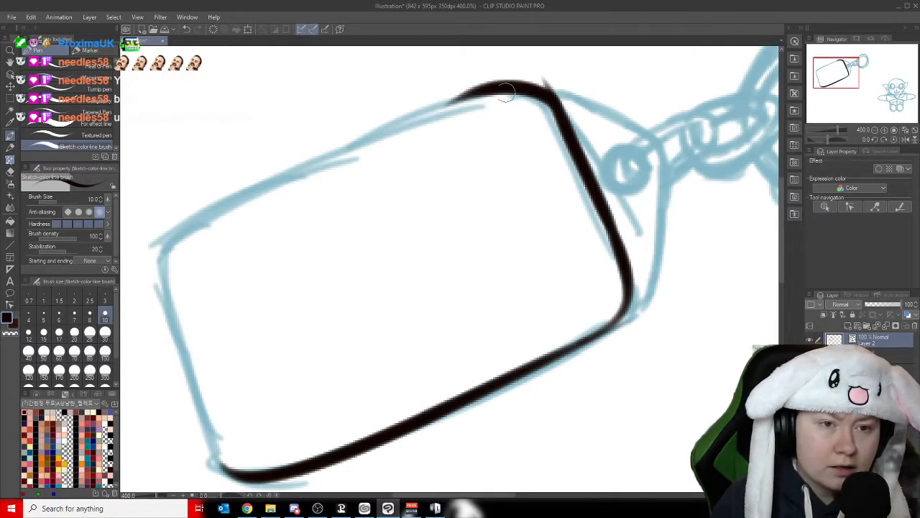
- Ink the tag's long upper edge and the short edge away from the chain, closing the outline with a rounded corner
mouse_move(489, 83)
left_mouse_down()
mouse_move(411, 127)
mouse_move(155, 229)
left_mouse_up()
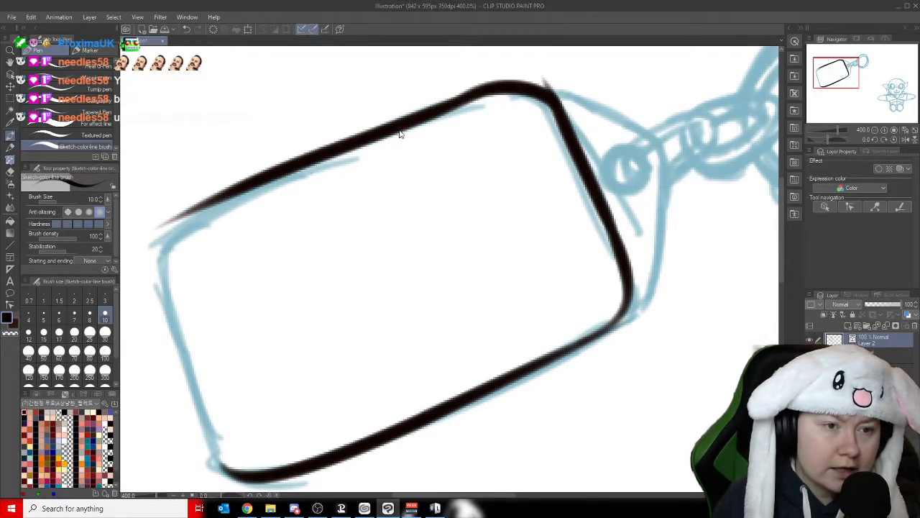
key("ctrl+z")
mouse_move(493, 82)
left_mouse_down()
mouse_move(227, 194)
mouse_move(116, 261)
left_mouse_up()
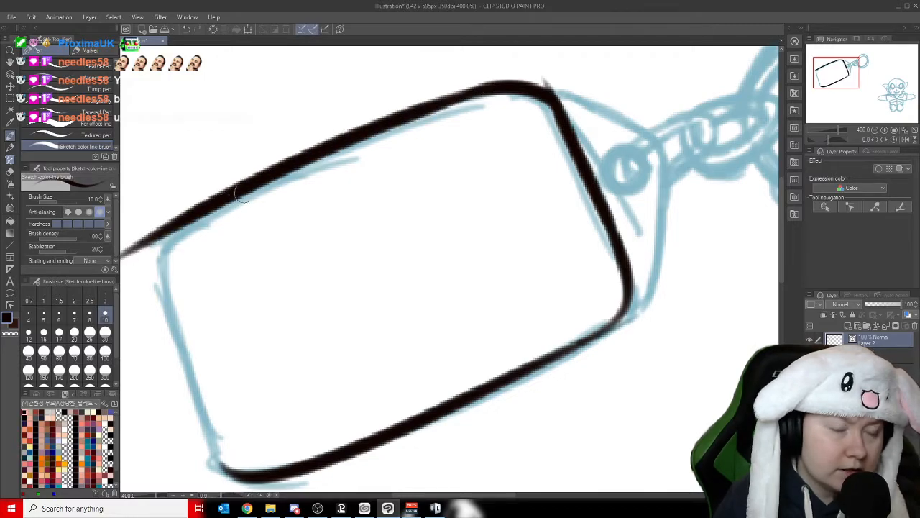
left_click_drag(173, 230, 153, 338)
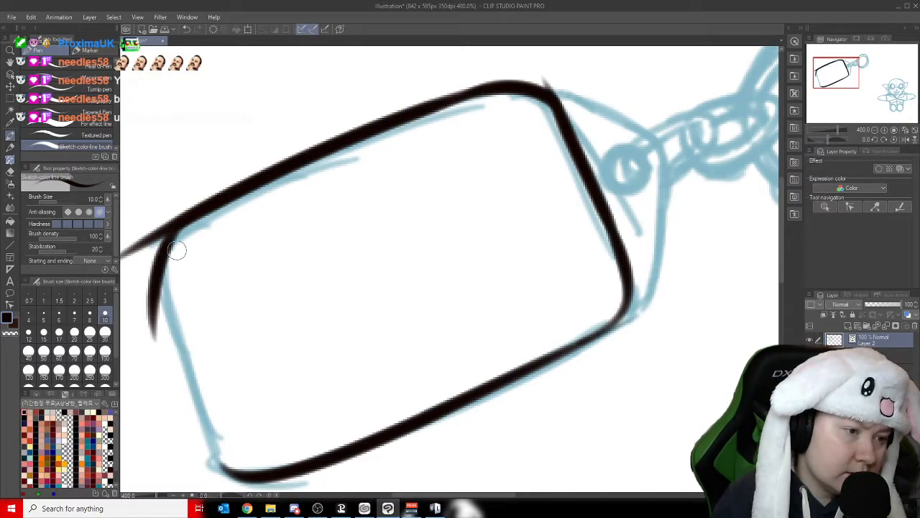
key("ctrl+z")
mouse_move(171, 229)
left_mouse_down()
mouse_move(191, 376)
mouse_move(230, 449)
left_mouse_up()
left_click_drag(188, 355, 228, 483)
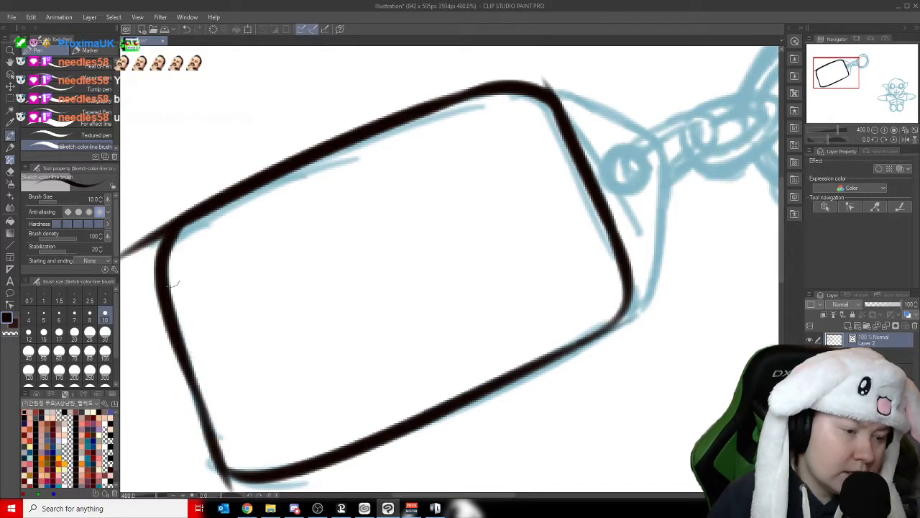
- Erase the overshooting line ends at the tag's corners with the Hard eraser at size 10
left_click(7, 171)
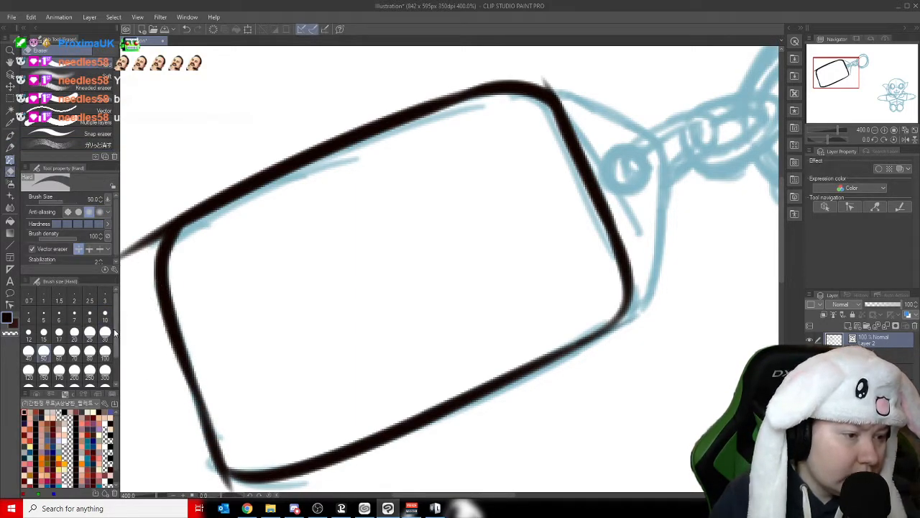
left_click(105, 314)
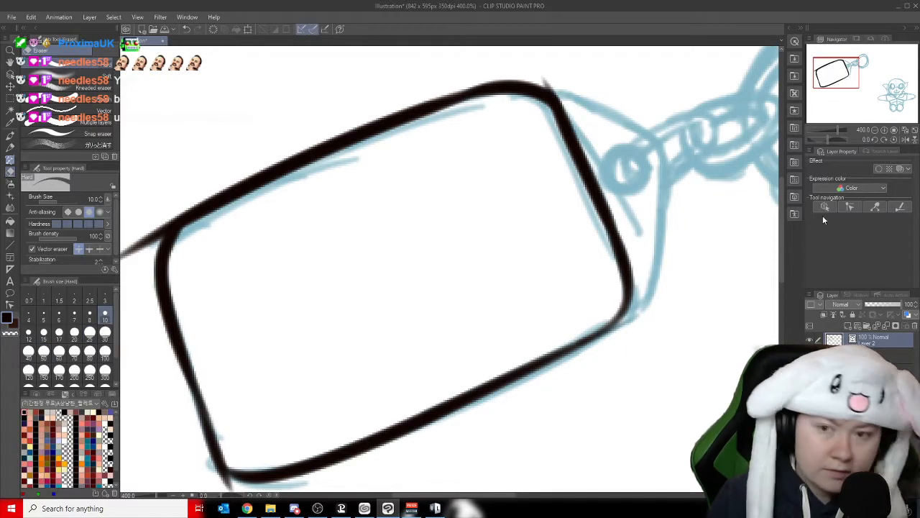
left_click_drag(842, 79, 839, 82)
mouse_move(266, 421)
left_mouse_down()
mouse_move(309, 436)
mouse_move(266, 411)
left_mouse_up()
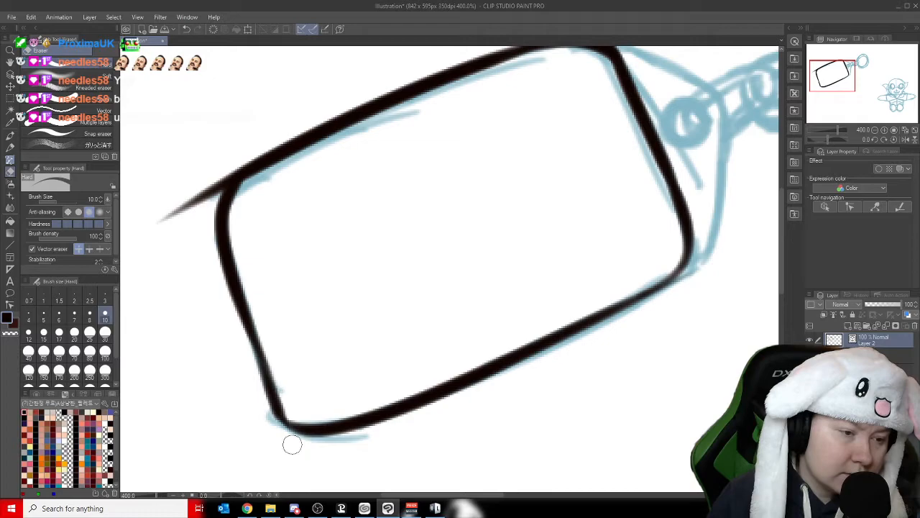
mouse_move(219, 156)
left_mouse_down()
mouse_move(215, 181)
mouse_move(173, 212)
left_mouse_up()
left_click_drag(215, 176, 147, 221)
left_click_drag(837, 83, 844, 75)
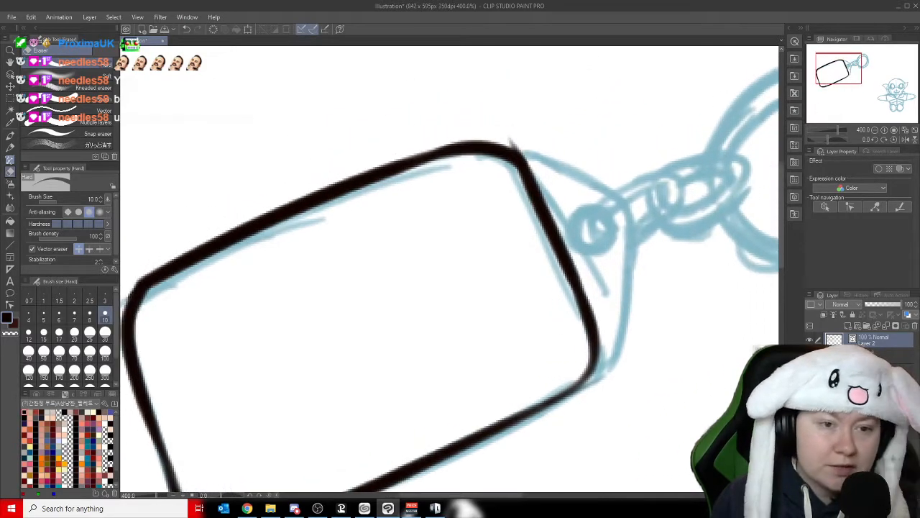
left_click_drag(511, 137, 531, 150)
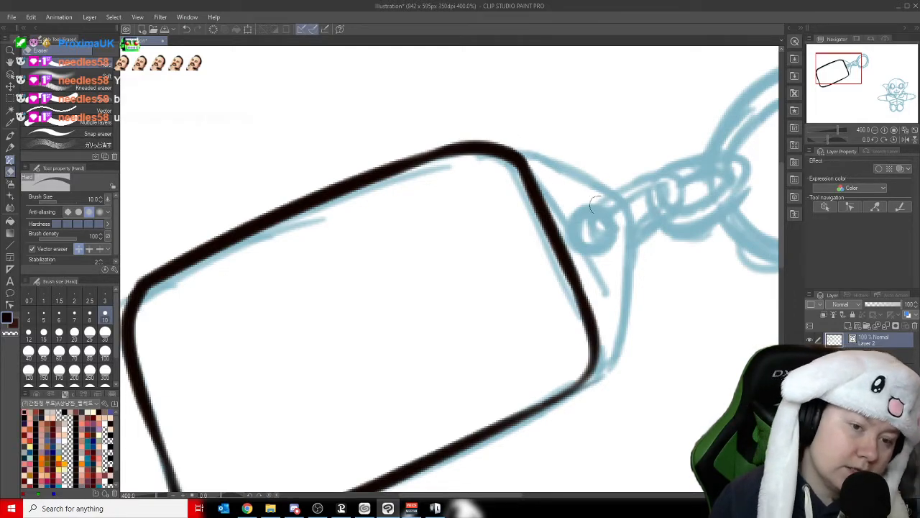
- Switch back to the Sketch-color-line brush at size 10 to ink the keyring's chain
left_click_drag(850, 65, 853, 72)
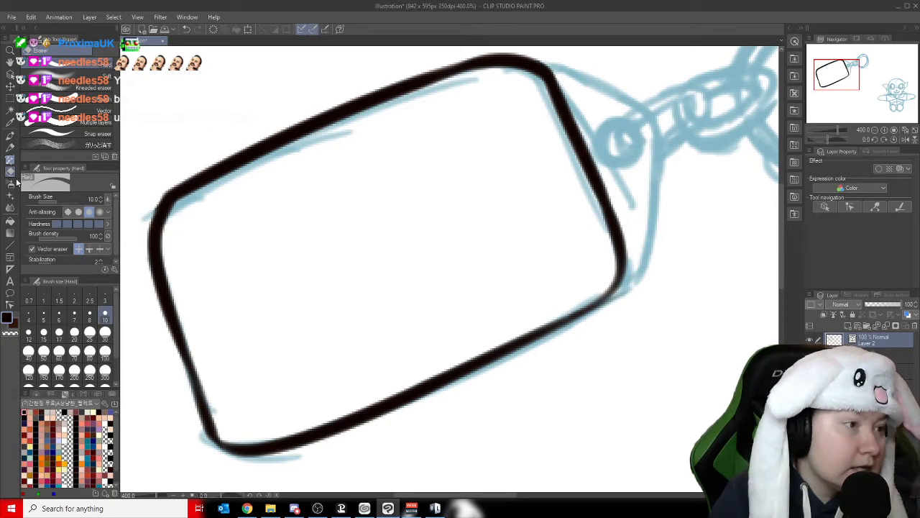
left_click(10, 135)
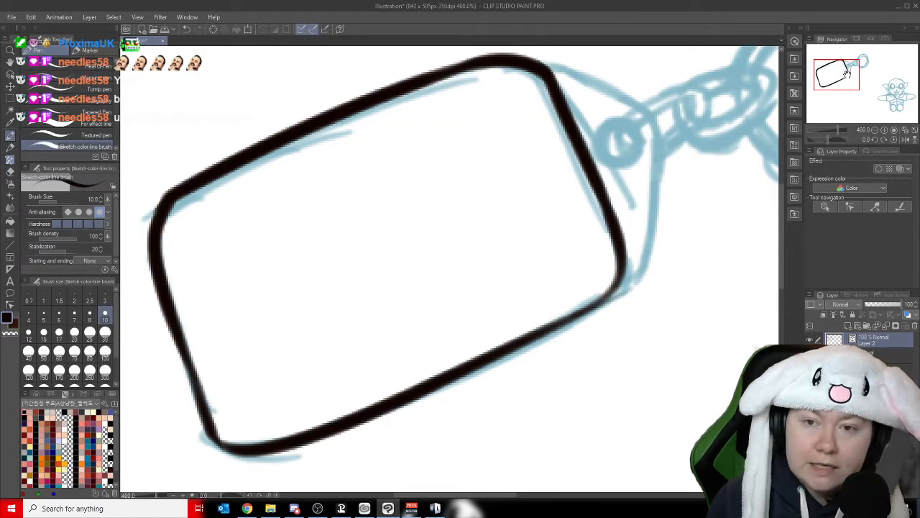
left_click_drag(847, 74, 860, 70)
mouse_move(480, 193)
left_mouse_down()
mouse_move(515, 160)
mouse_move(506, 149)
mouse_move(466, 170)
left_mouse_up()
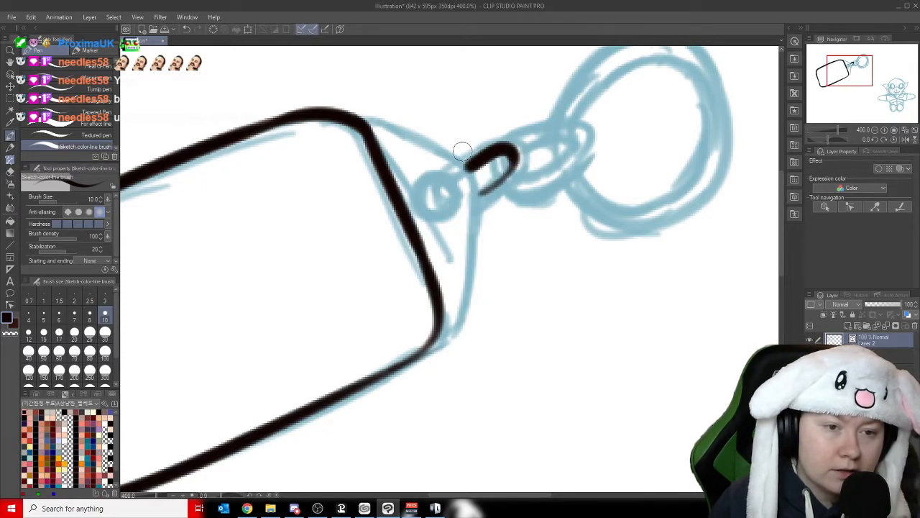
key("ctrl+z")
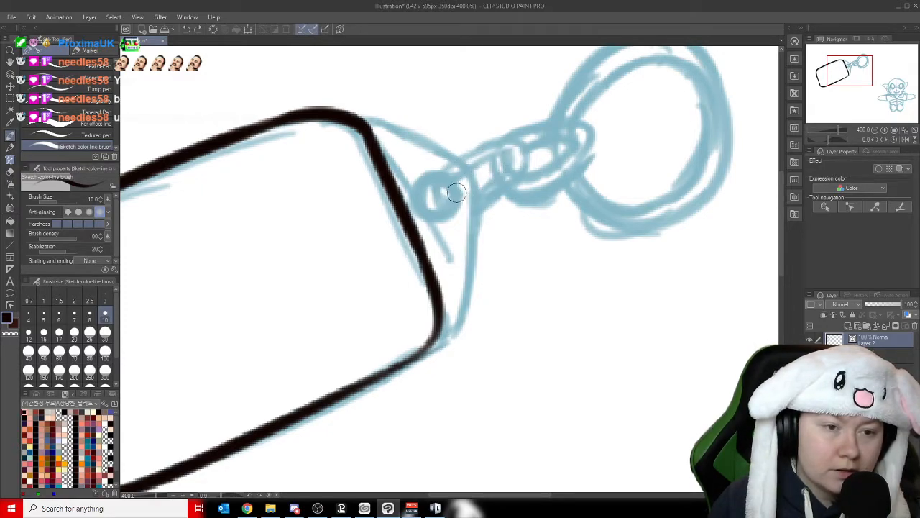
mouse_move(448, 191)
left_mouse_down()
mouse_move(501, 152)
mouse_move(496, 179)
left_mouse_up()
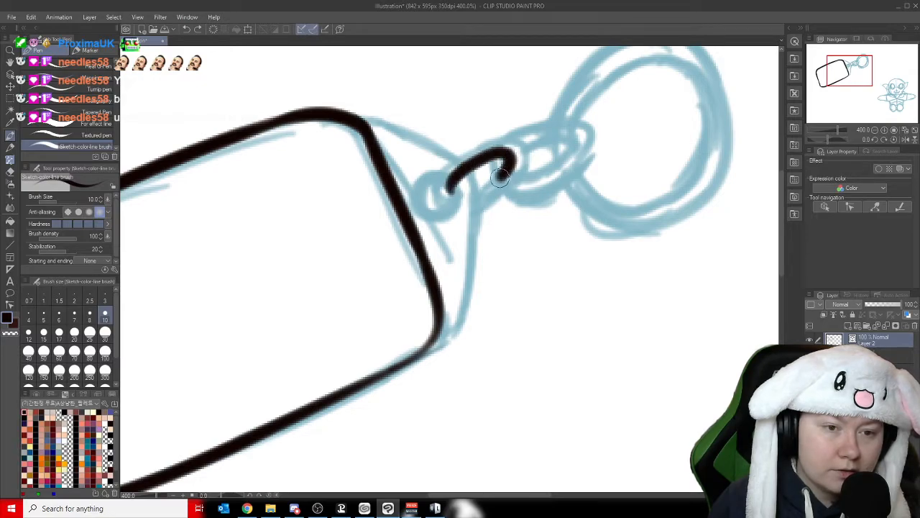
key("ctrl+z")
- Ink the split ring's inner outline over the sketch, leaving a gap where the chain link passes through
left_click_drag(867, 81, 868, 77)
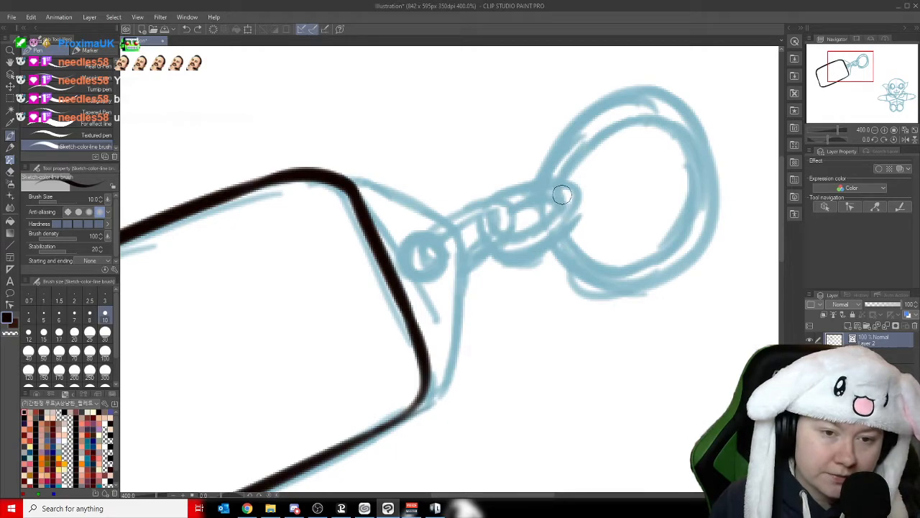
mouse_move(563, 213)
left_mouse_down()
mouse_move(578, 149)
mouse_move(626, 125)
mouse_move(669, 133)
mouse_move(683, 172)
mouse_move(684, 219)
mouse_move(643, 261)
mouse_move(595, 263)
mouse_move(539, 190)
mouse_move(553, 138)
mouse_move(600, 106)
mouse_move(651, 104)
mouse_move(686, 128)
mouse_move(704, 156)
mouse_move(705, 192)
mouse_move(671, 261)
left_mouse_up()
key("ctrl+z")
mouse_move(543, 222)
left_mouse_down()
mouse_move(588, 100)
mouse_move(691, 94)
mouse_move(721, 189)
mouse_move(685, 282)
mouse_move(602, 299)
mouse_move(541, 256)
left_mouse_up()
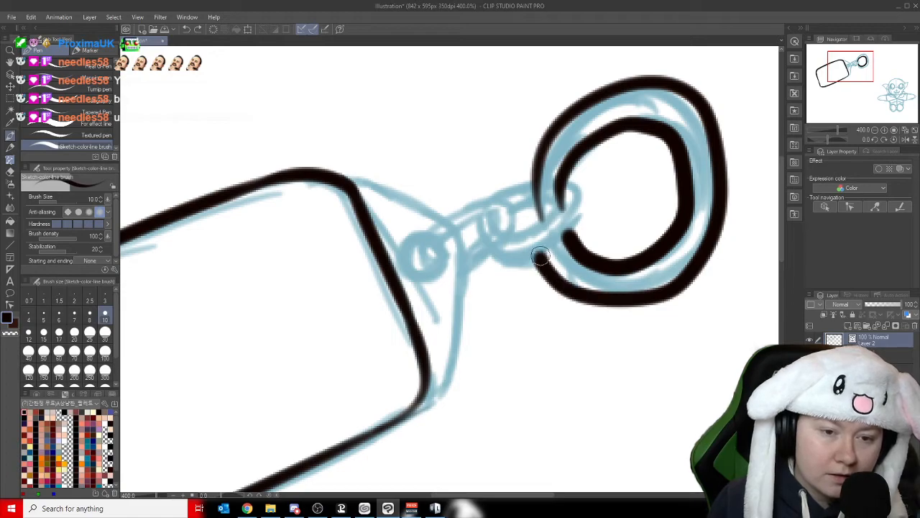
key("ctrl+z")
mouse_move(545, 223)
left_mouse_down()
mouse_move(540, 171)
mouse_move(651, 91)
mouse_move(713, 167)
mouse_move(680, 279)
mouse_move(550, 252)
left_mouse_up()
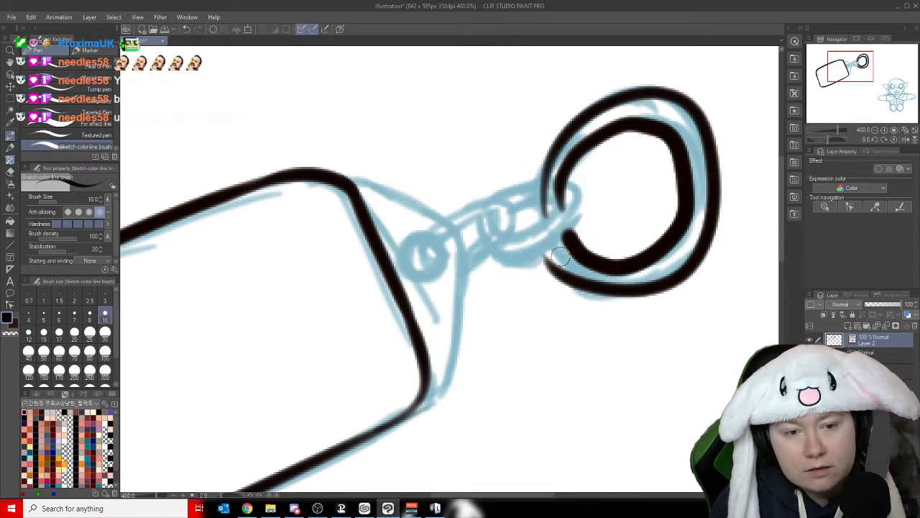
key("ctrl+z")
mouse_move(552, 251)
left_mouse_down()
mouse_move(712, 245)
mouse_move(633, 106)
mouse_move(598, 115)
left_mouse_up()
key("ctrl+z")
mouse_move(543, 195)
left_mouse_down()
mouse_move(573, 117)
mouse_move(672, 94)
left_mouse_up()
key("ctrl+z")
mouse_move(545, 220)
left_mouse_down()
mouse_move(629, 94)
mouse_move(679, 109)
mouse_move(705, 149)
mouse_move(708, 203)
mouse_move(686, 251)
mouse_move(635, 280)
mouse_move(576, 278)
mouse_move(555, 254)
left_mouse_up()
key("ctrl+z")
mouse_move(551, 219)
left_mouse_down()
mouse_move(574, 122)
mouse_move(674, 108)
mouse_move(707, 210)
mouse_move(666, 285)
mouse_move(548, 239)
left_mouse_up()
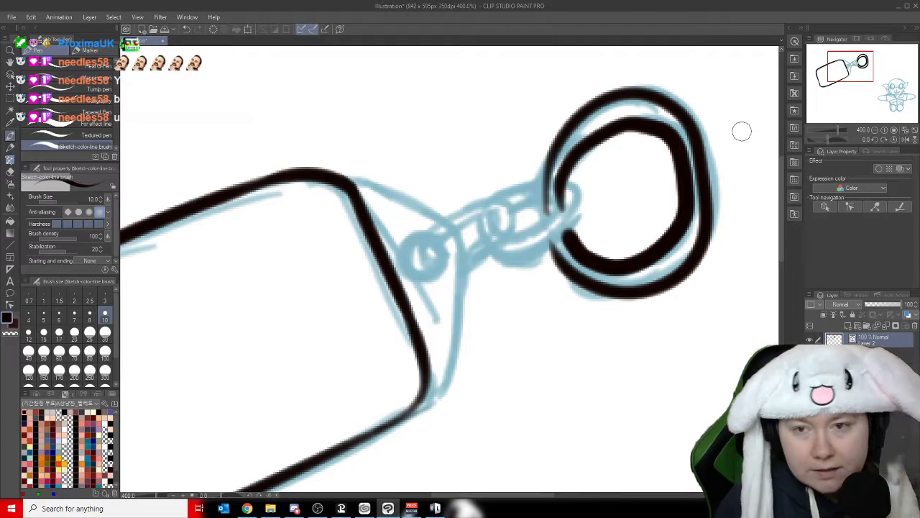
key("ctrl+z")
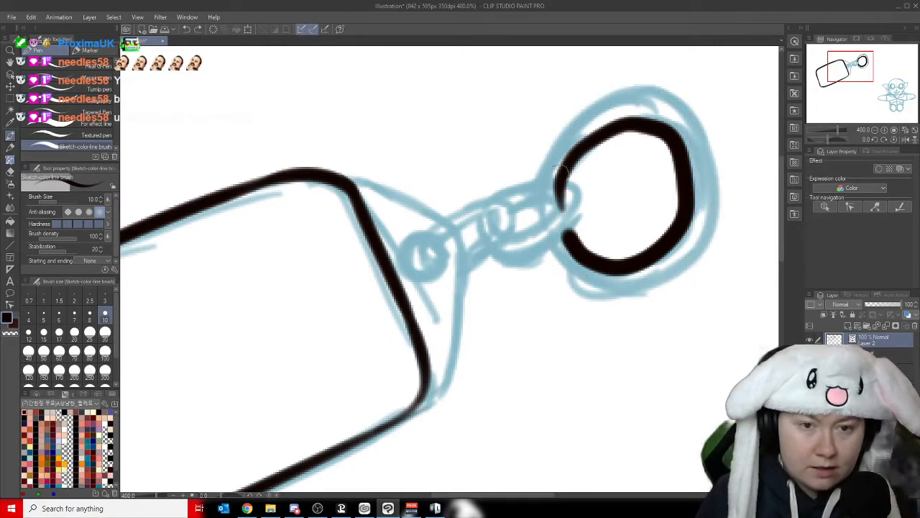
mouse_move(579, 194)
left_mouse_down()
mouse_move(573, 121)
mouse_move(651, 100)
mouse_move(699, 136)
mouse_move(714, 209)
mouse_move(676, 264)
mouse_move(608, 285)
mouse_move(567, 260)
mouse_move(548, 175)
mouse_move(615, 106)
mouse_move(696, 112)
mouse_move(717, 208)
mouse_move(675, 279)
mouse_move(592, 287)
mouse_move(548, 242)
left_mouse_up()
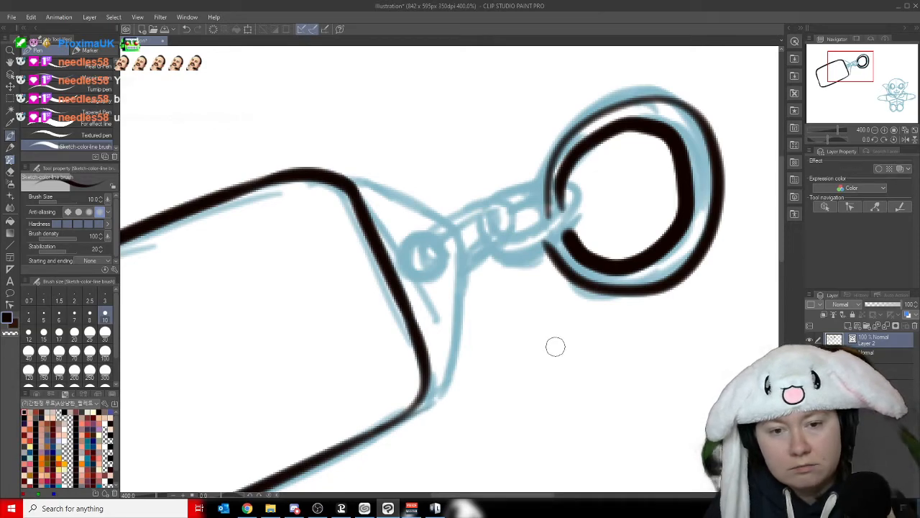
key("ctrl+z")
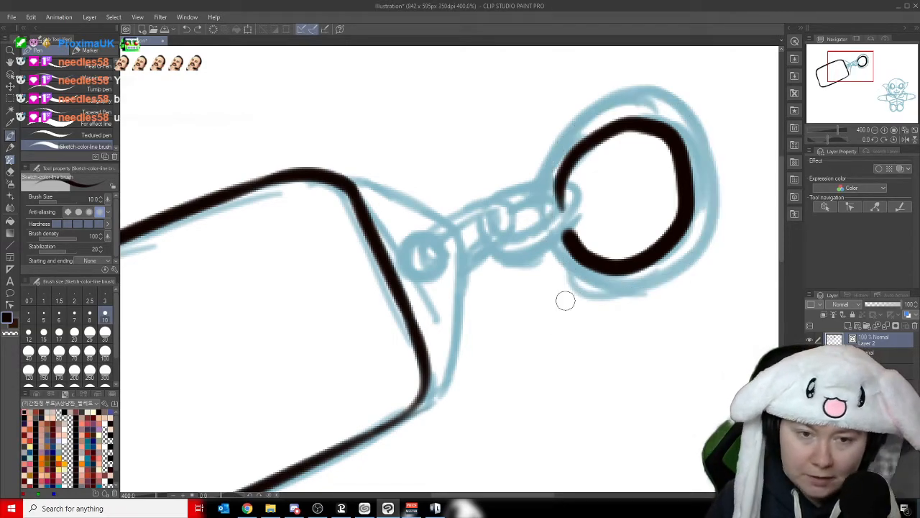
mouse_move(548, 217)
left_mouse_down()
mouse_move(547, 201)
mouse_move(611, 110)
left_mouse_up()
key("ctrl+z")
- Ink the ring's outer outline and erase its lower end near the chain with the Hard eraser
mouse_move(548, 218)
left_mouse_down()
mouse_move(556, 145)
mouse_move(652, 101)
mouse_move(707, 169)
mouse_move(689, 262)
mouse_move(606, 295)
mouse_move(543, 259)
left_mouse_up()
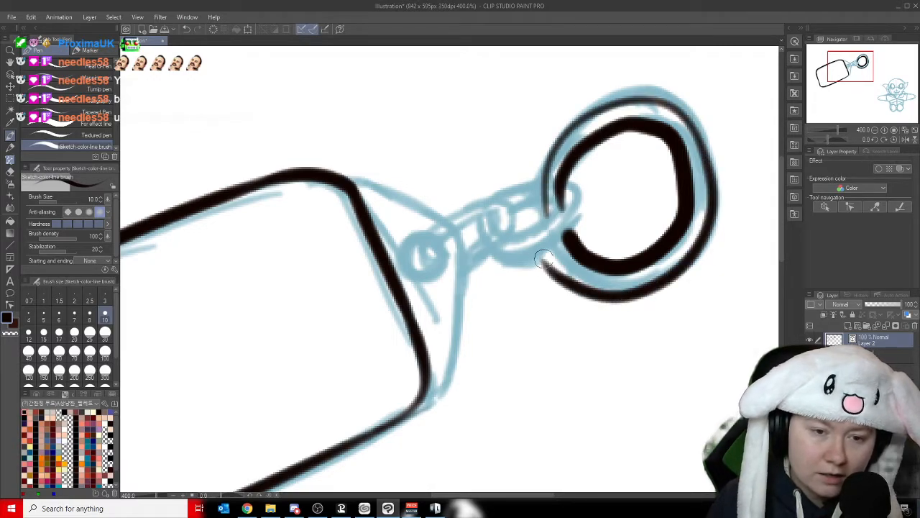
left_click(10, 171)
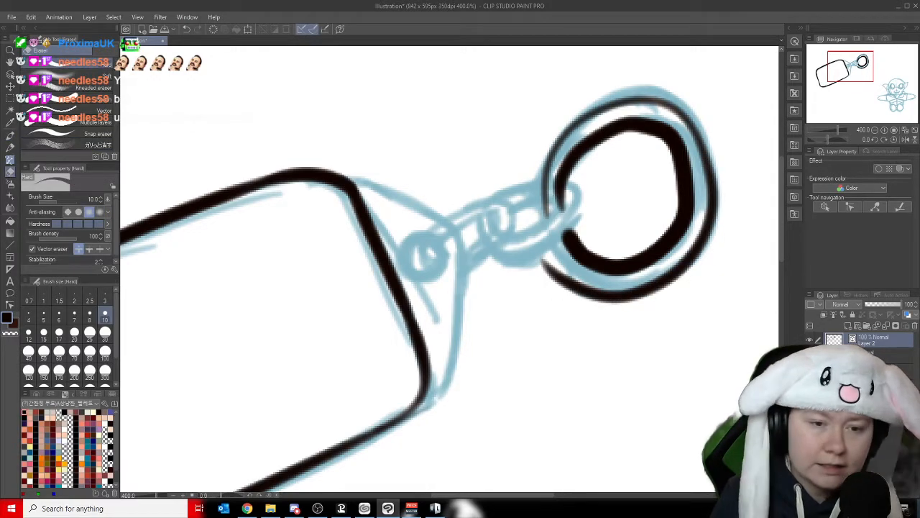
mouse_move(558, 256)
left_mouse_down()
mouse_move(568, 293)
mouse_move(602, 297)
left_mouse_up()
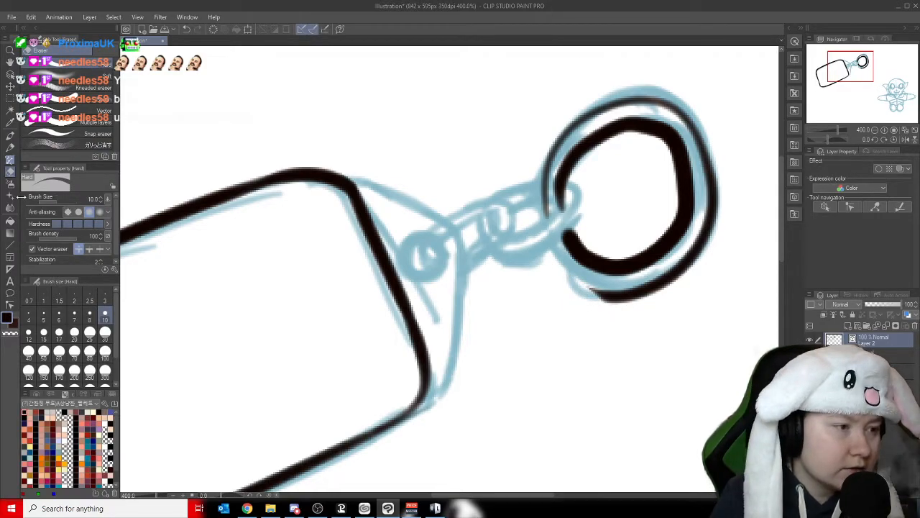
- Redraw the erased lower part of the ring's outer outline with the Sketch-color-line brush, curving it up to the chain link
left_click(10, 138)
mouse_move(609, 297)
left_mouse_down()
mouse_move(591, 289)
mouse_move(552, 234)
left_mouse_up()
key("ctrl+z")
mouse_move(610, 296)
left_mouse_down()
mouse_move(552, 223)
mouse_move(603, 296)
mouse_move(561, 268)
mouse_move(551, 242)
mouse_move(594, 286)
mouse_move(554, 203)
mouse_move(543, 218)
mouse_move(548, 171)
mouse_move(542, 213)
mouse_move(543, 165)
mouse_move(569, 143)
left_mouse_up()
key("ctrl+z")
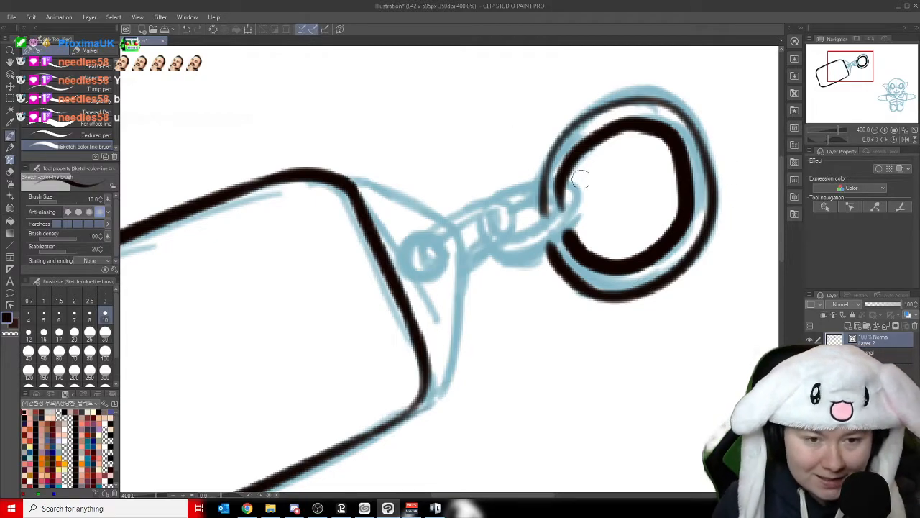
- Ink the chain link passing through the ring, the second interlocking link and the small eyelet beside the tag
mouse_move(566, 199)
left_mouse_down()
mouse_move(507, 237)
mouse_move(501, 216)
left_mouse_up()
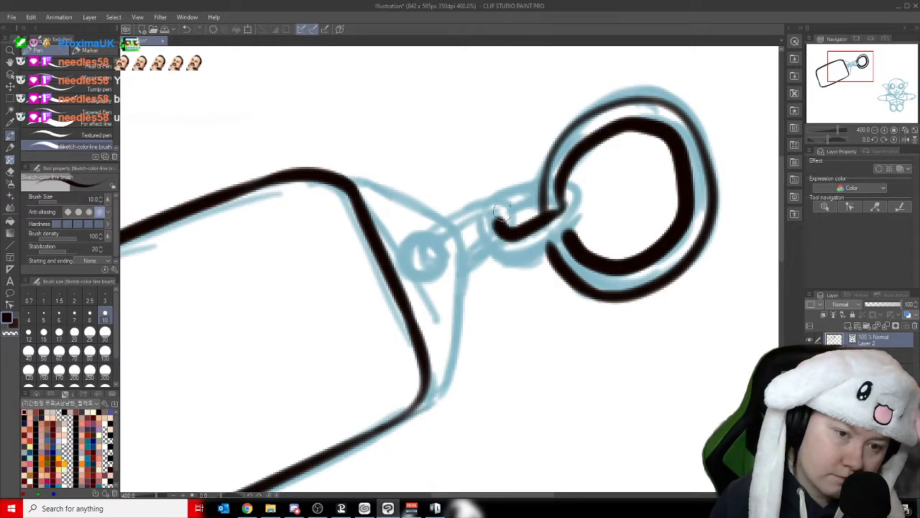
key("ctrl+z")
mouse_move(564, 207)
left_mouse_down()
mouse_move(519, 230)
mouse_move(499, 218)
mouse_move(518, 191)
mouse_move(518, 209)
mouse_move(577, 184)
mouse_move(567, 181)
mouse_move(581, 203)
mouse_move(577, 222)
mouse_move(530, 259)
mouse_move(507, 262)
mouse_move(487, 236)
mouse_move(496, 254)
mouse_move(479, 239)
mouse_move(477, 217)
mouse_move(504, 189)
mouse_move(540, 177)
left_mouse_up()
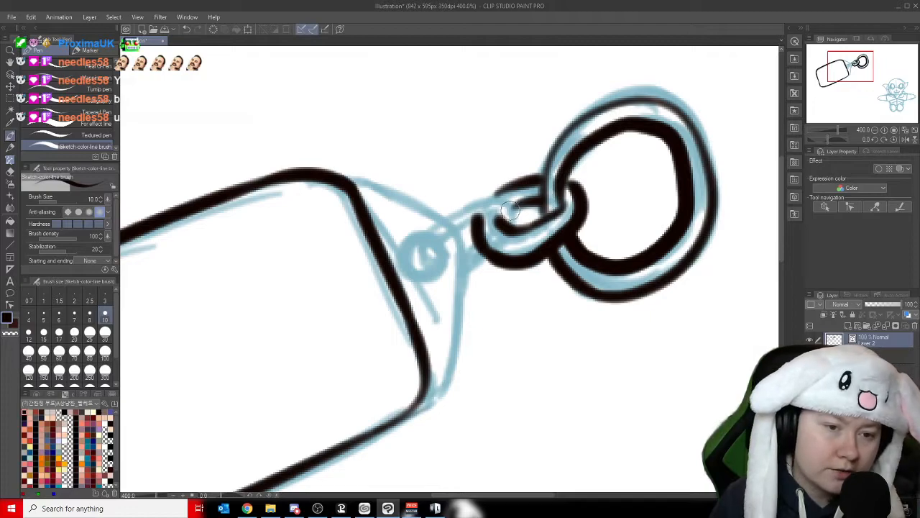
mouse_move(430, 262)
left_mouse_down()
mouse_move(444, 210)
mouse_move(489, 198)
mouse_move(511, 208)
mouse_move(512, 225)
mouse_move(489, 211)
mouse_move(476, 216)
mouse_move(438, 256)
mouse_move(487, 258)
mouse_move(466, 251)
mouse_move(479, 246)
mouse_move(438, 262)
mouse_move(448, 248)
mouse_move(434, 269)
mouse_move(416, 272)
mouse_move(405, 262)
mouse_move(410, 240)
mouse_move(422, 233)
mouse_move(461, 294)
mouse_move(440, 381)
left_mouse_up()
key("ctrl+z")
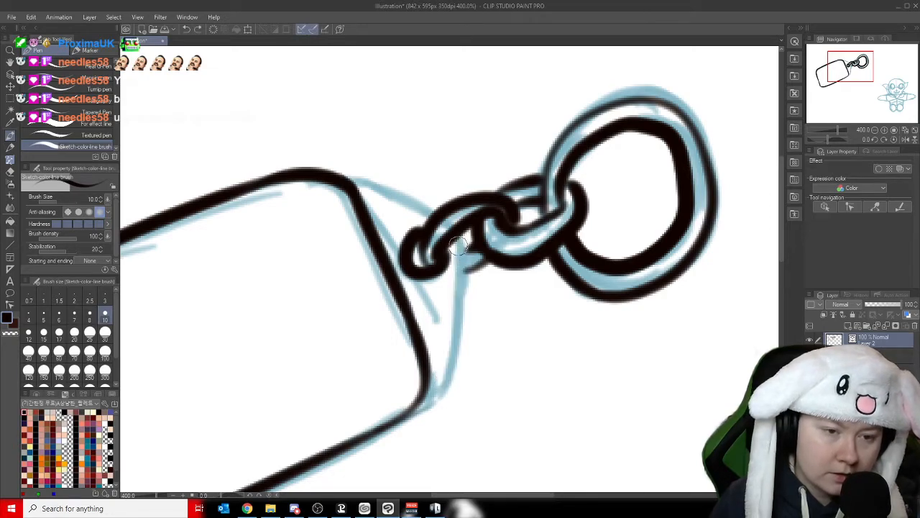
- Ink both curved sides of the tag's end cap from the chain to the tag's corners, and save the illustration
mouse_move(461, 248)
left_mouse_down()
mouse_move(440, 363)
mouse_move(427, 397)
mouse_move(404, 415)
left_mouse_up()
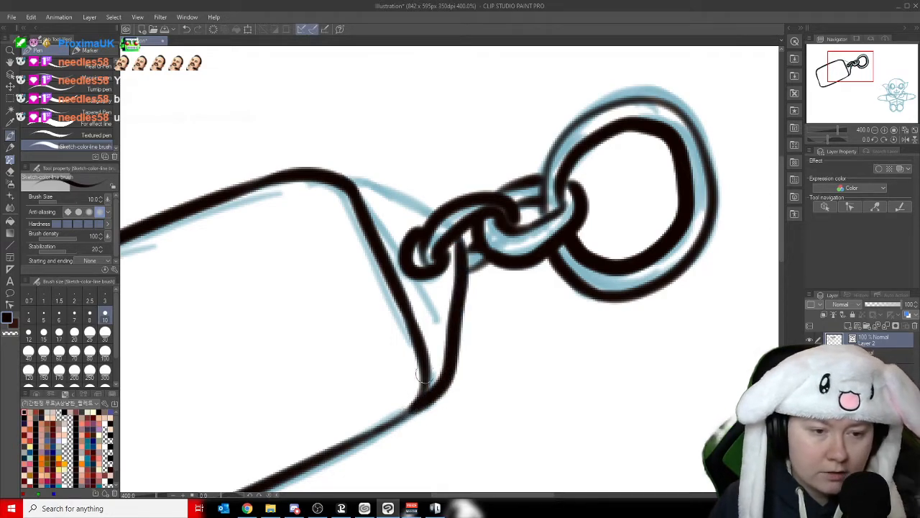
mouse_move(435, 215)
left_mouse_down()
mouse_move(396, 185)
mouse_move(305, 167)
mouse_move(282, 173)
left_mouse_up()
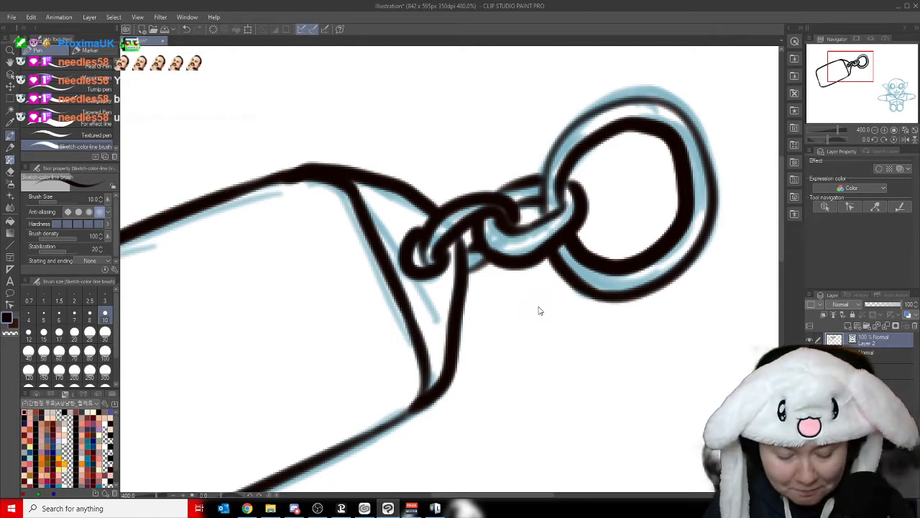
key("ctrl+s")
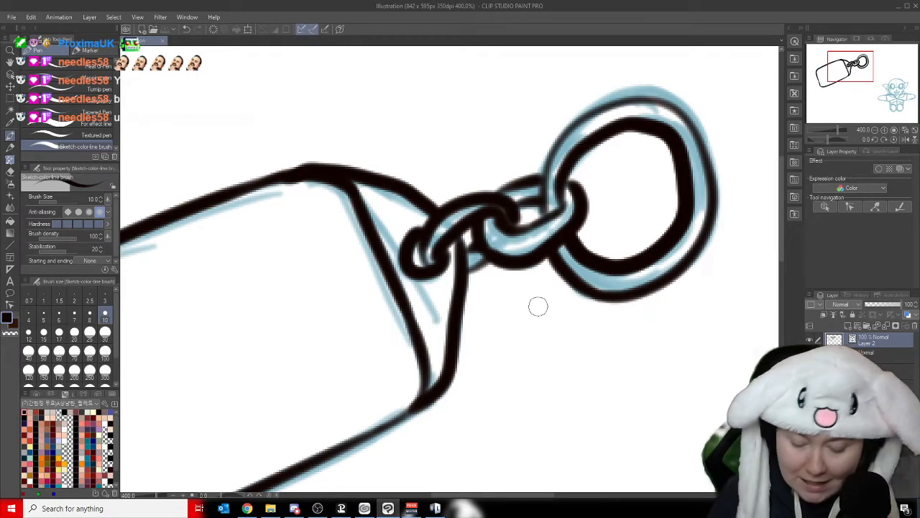
- Ink the chibi figure's head outline with both pointed ears, and add thin inner ear lines
scroll(538, 306, "down", 4)
scroll(538, 306, "up", 1)
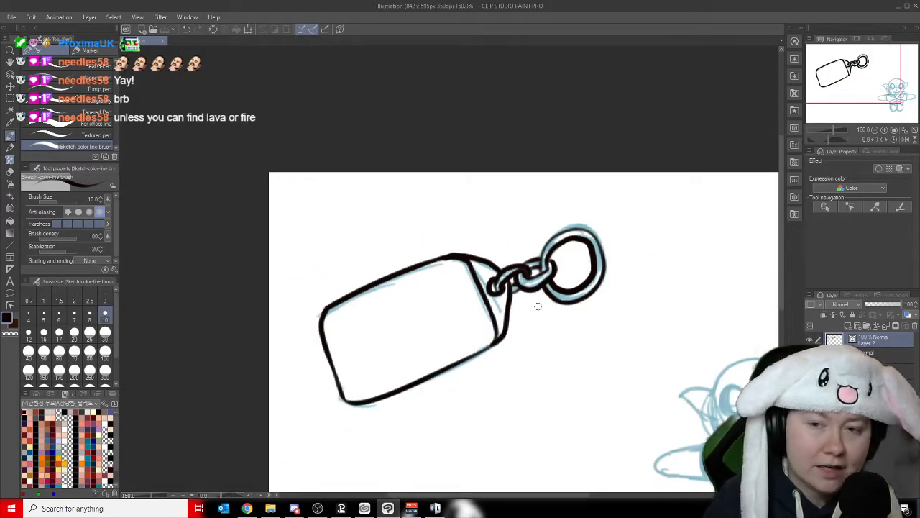
mouse_move(863, 91)
left_mouse_down()
mouse_move(876, 112)
mouse_move(891, 112)
mouse_move(885, 103)
left_mouse_up()
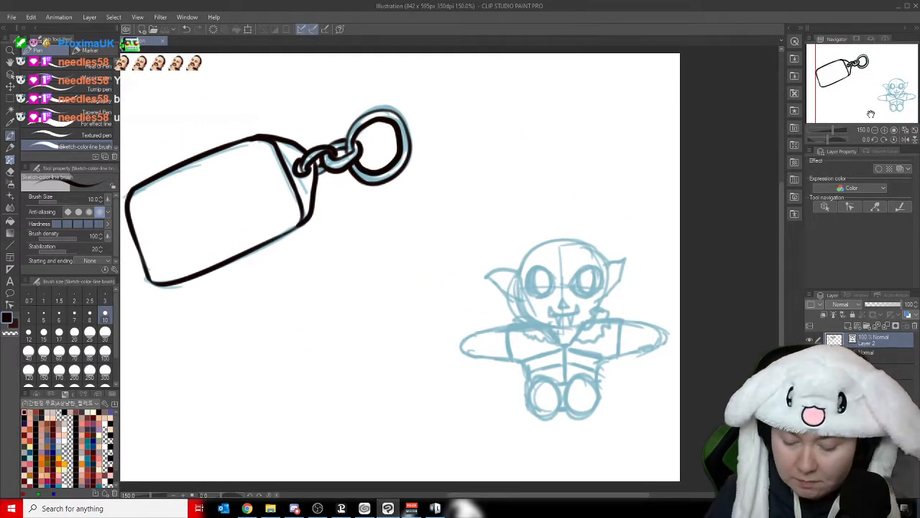
scroll(871, 113, "up", 3)
scroll(871, 113, "up", 2)
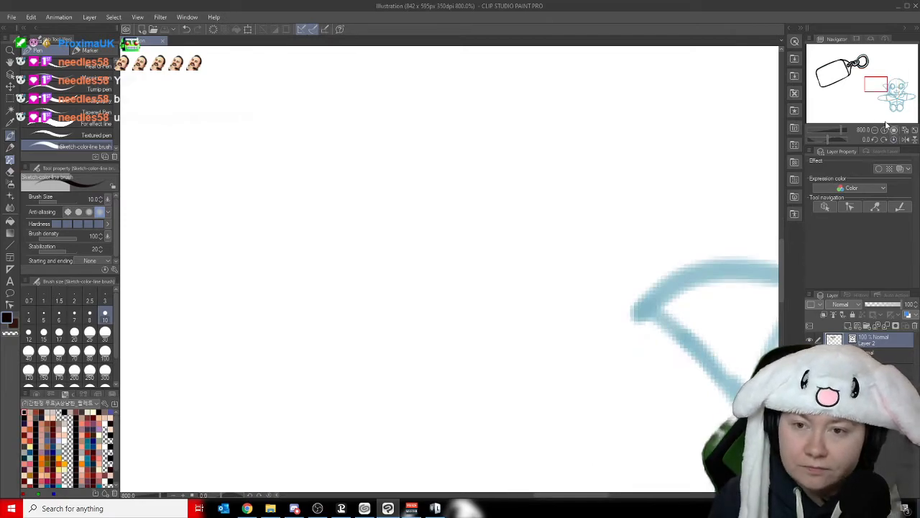
mouse_move(879, 89)
left_mouse_down()
mouse_move(887, 103)
mouse_move(894, 89)
left_mouse_up()
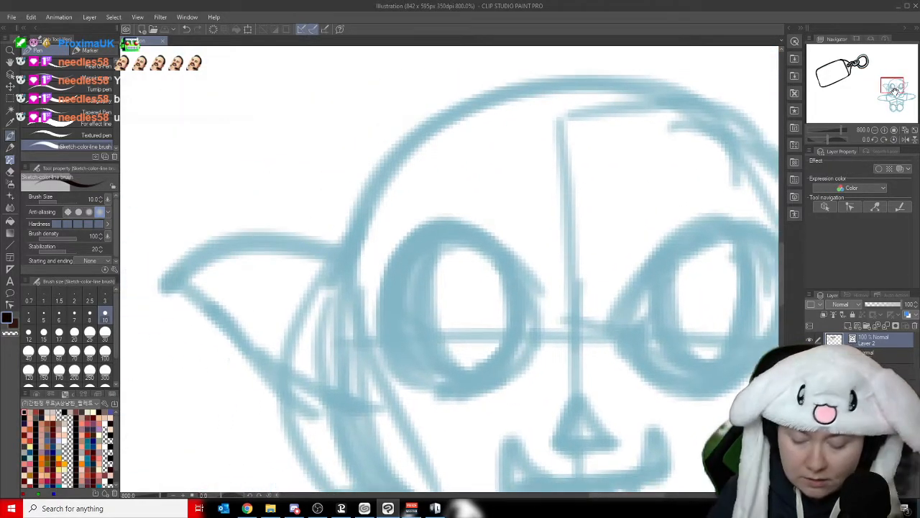
scroll(895, 89, "down", 2)
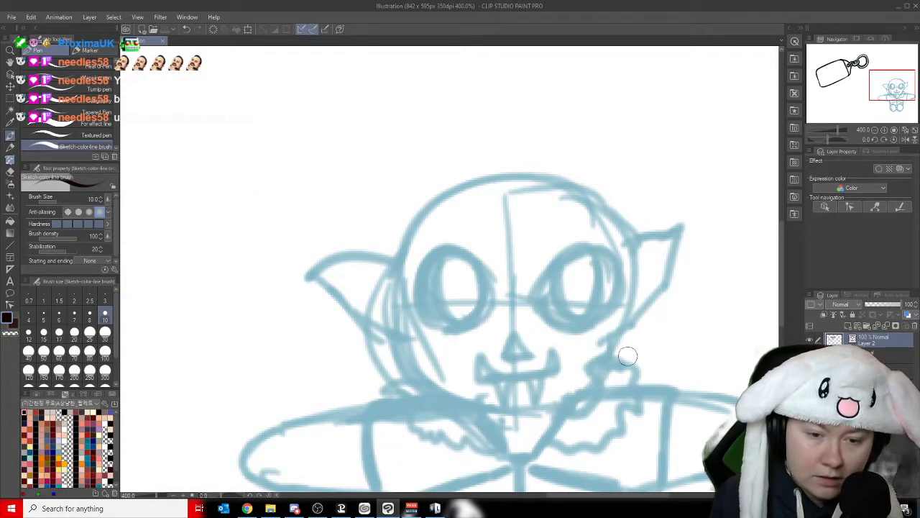
mouse_move(609, 359)
left_mouse_down()
mouse_move(634, 295)
mouse_move(625, 238)
mouse_move(601, 194)
mouse_move(555, 172)
mouse_move(481, 185)
left_mouse_up()
key("ctrl+z")
key("ctrl+z")
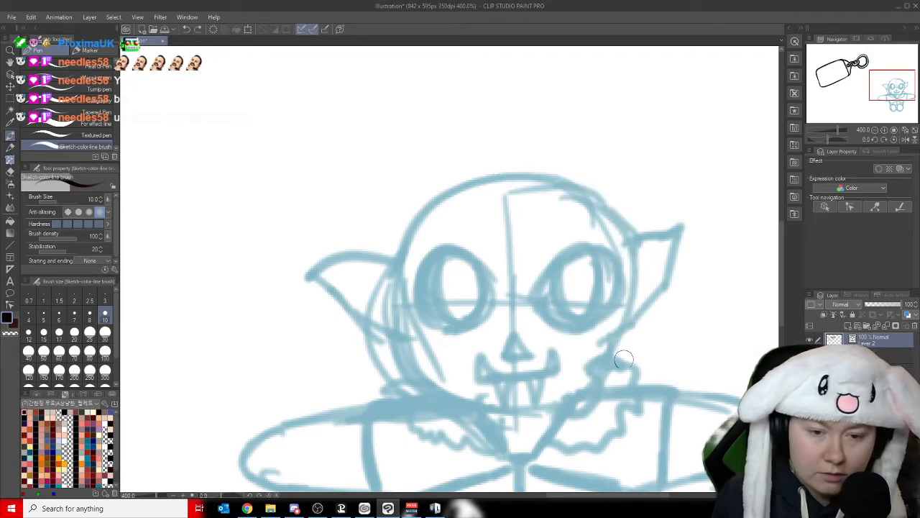
mouse_move(611, 357)
left_mouse_down()
mouse_move(663, 280)
mouse_move(677, 229)
mouse_move(630, 232)
mouse_move(577, 181)
mouse_move(485, 171)
mouse_move(407, 233)
mouse_move(308, 282)
mouse_move(387, 332)
mouse_move(424, 379)
mouse_move(471, 411)
left_mouse_up()
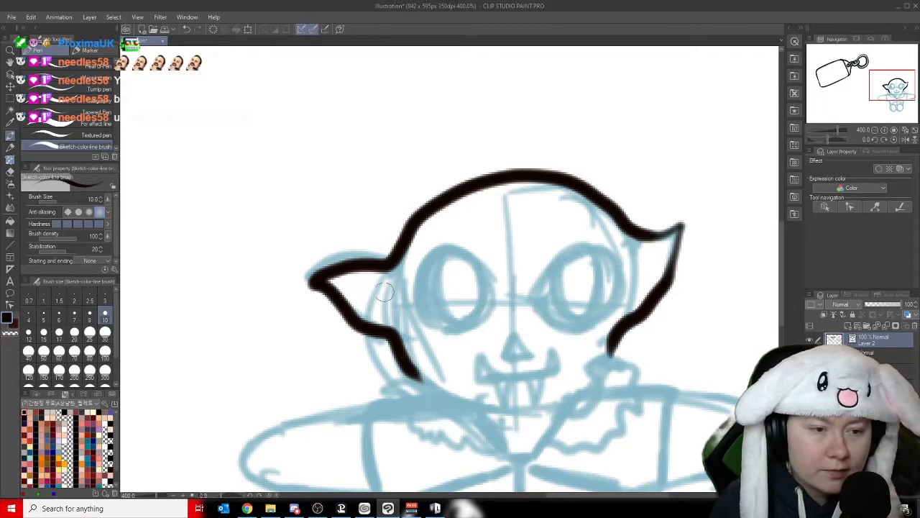
mouse_move(384, 302)
left_mouse_down()
mouse_move(350, 277)
mouse_move(363, 299)
left_mouse_up()
left_click_drag(642, 286, 662, 243)
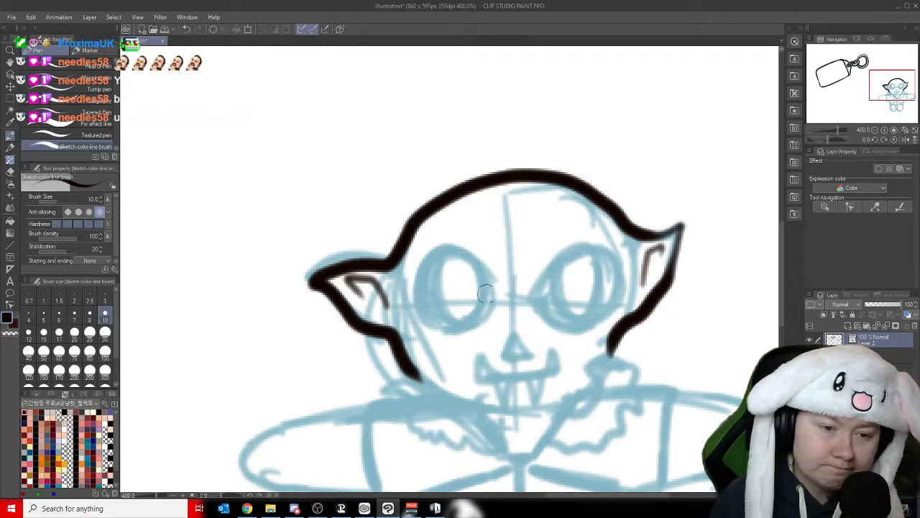
- Ink thick oval outlines around both of the figure's eyes, slanting them toward the nose
mouse_move(425, 323)
left_mouse_down()
mouse_move(452, 333)
mouse_move(480, 320)
mouse_move(490, 294)
mouse_move(477, 266)
mouse_move(447, 246)
mouse_move(424, 254)
mouse_move(417, 282)
mouse_move(443, 335)
left_mouse_up()
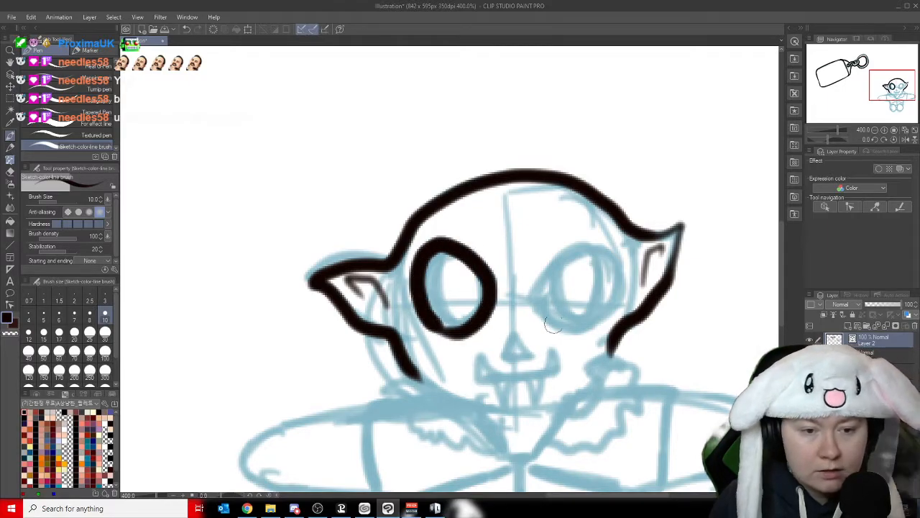
mouse_move(558, 326)
left_mouse_down()
mouse_move(538, 302)
mouse_move(575, 251)
mouse_move(602, 244)
mouse_move(621, 261)
mouse_move(622, 296)
mouse_move(606, 317)
mouse_move(554, 318)
mouse_move(534, 293)
left_mouse_up()
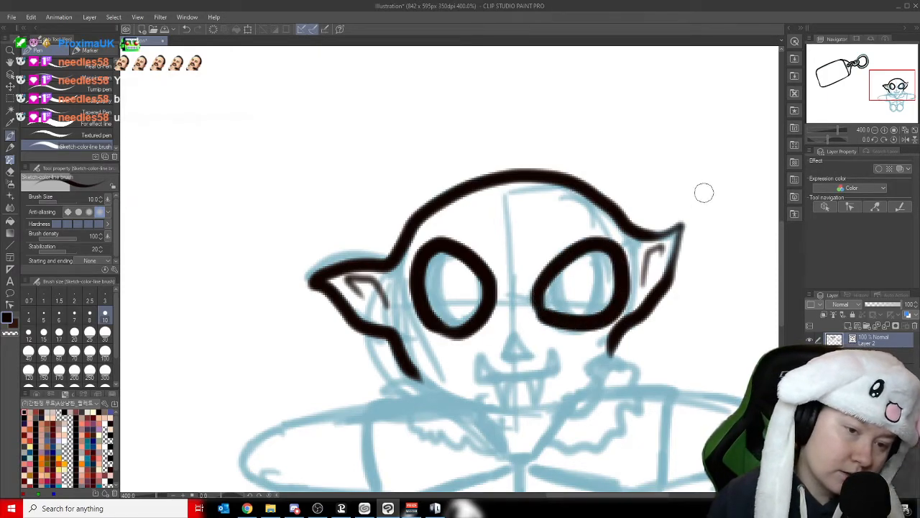
key("ctrl+z")
mouse_move(550, 317)
left_mouse_down()
mouse_move(553, 264)
mouse_move(583, 245)
mouse_move(616, 246)
mouse_move(622, 282)
mouse_move(605, 311)
mouse_move(579, 323)
mouse_move(548, 318)
mouse_move(536, 294)
left_mouse_up()
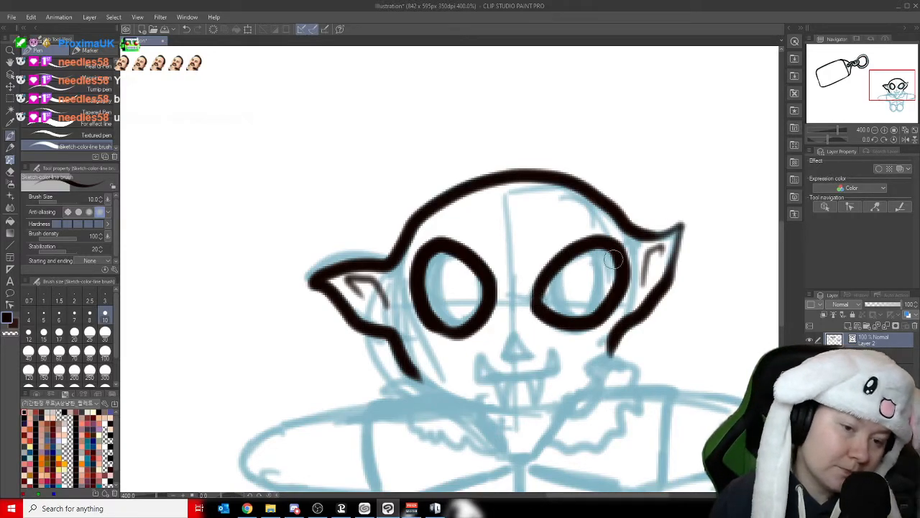
- Ink the figure's small filled triangular nose and its mouth line with an upward-pointing fang at each end
mouse_move(512, 332)
left_mouse_down()
mouse_move(507, 356)
mouse_move(535, 358)
mouse_move(511, 343)
mouse_move(506, 355)
mouse_move(515, 347)
left_mouse_up()
key("ctrl+z")
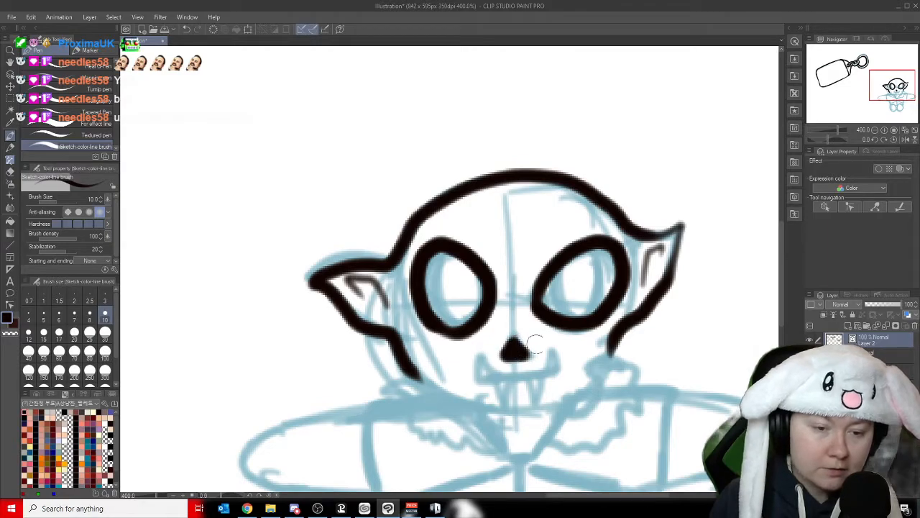
left_click_drag(476, 375, 563, 371)
mouse_move(489, 369)
left_mouse_down()
mouse_move(479, 355)
mouse_move(476, 376)
mouse_move(490, 379)
left_mouse_up()
mouse_move(547, 368)
left_mouse_down()
mouse_move(555, 348)
mouse_move(560, 372)
left_mouse_up()
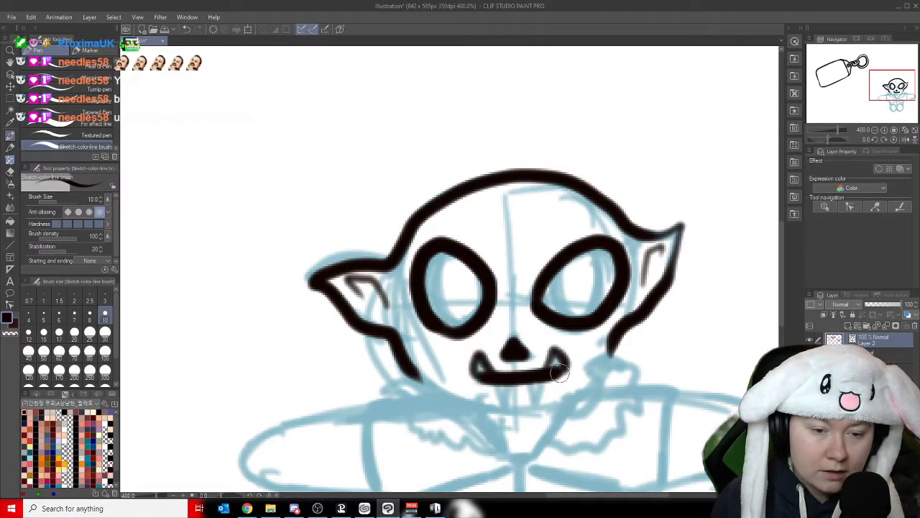
- Ink two small downward-pointing fangs under the figure's mouth and wavy fluffy collar outlines on both sides of the neck
mouse_move(501, 381)
left_mouse_down()
mouse_move(496, 403)
mouse_move(517, 383)
mouse_move(533, 402)
mouse_move(547, 378)
left_mouse_up()
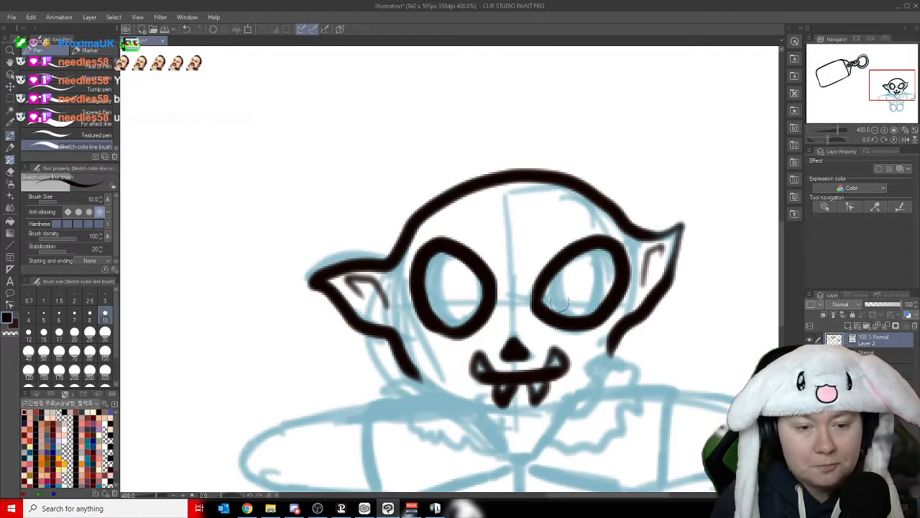
mouse_move(423, 379)
left_mouse_down()
mouse_move(387, 390)
mouse_move(416, 427)
mouse_move(510, 449)
mouse_move(505, 422)
mouse_move(474, 391)
mouse_move(407, 381)
left_mouse_up()
mouse_move(606, 352)
left_mouse_down()
mouse_move(584, 388)
mouse_move(535, 429)
mouse_move(555, 441)
mouse_move(603, 445)
mouse_move(628, 429)
mouse_move(619, 409)
mouse_move(639, 409)
mouse_move(641, 397)
mouse_move(624, 354)
mouse_move(610, 338)
left_mouse_up()
- Ink the figure's curved chin line under the fangs and close the neckline between the two collar halves
left_click_drag(886, 86, 890, 97)
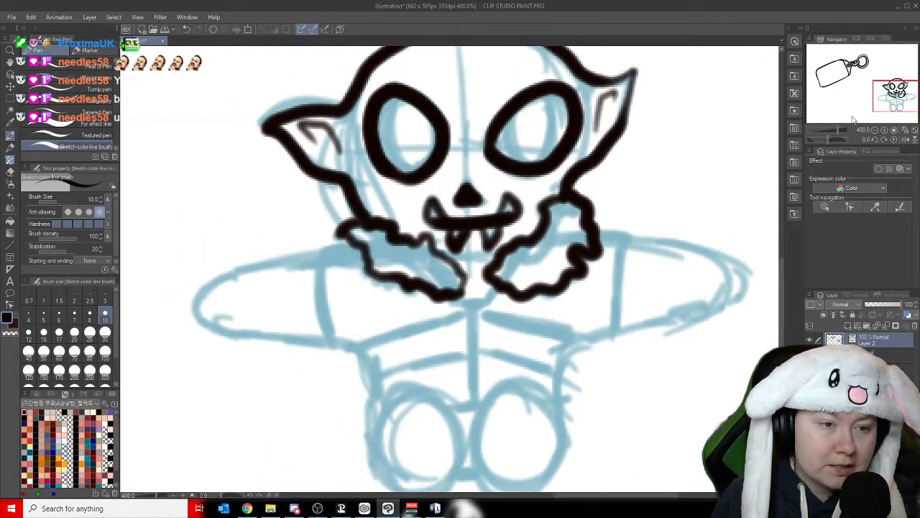
mouse_move(442, 255)
left_mouse_down()
mouse_move(476, 267)
mouse_move(506, 262)
left_mouse_up()
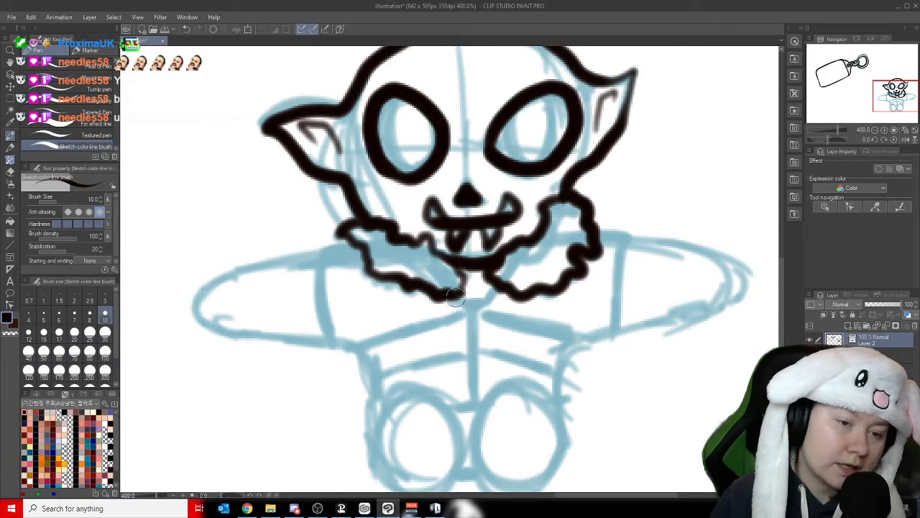
mouse_move(454, 298)
left_mouse_down()
mouse_move(456, 306)
mouse_move(489, 309)
mouse_move(506, 286)
left_mouse_up()
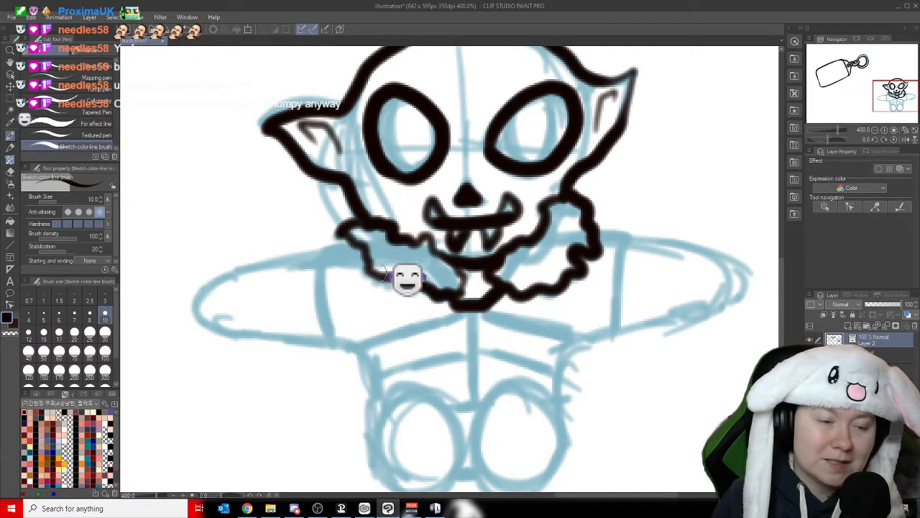
- Ink the shoulders and both sides of the figure's torso down to the feet, plus the vertical centre line
mouse_move(363, 244)
left_mouse_down()
mouse_move(314, 253)
mouse_move(314, 270)
mouse_move(327, 337)
mouse_move(362, 349)
mouse_move(377, 411)
left_mouse_up()
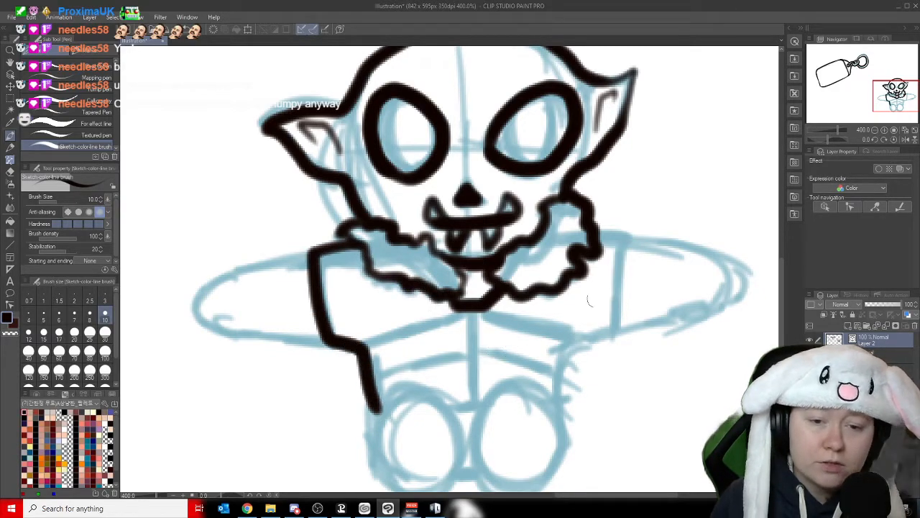
mouse_move(594, 232)
left_mouse_down()
mouse_move(632, 236)
mouse_move(617, 326)
mouse_move(572, 354)
mouse_move(552, 414)
left_mouse_up()
left_click_drag(471, 307, 466, 410)
- Ink both oval feet of the figure and two curved bands across the torso on either side of the centre line
left_click_drag(883, 105, 876, 112)
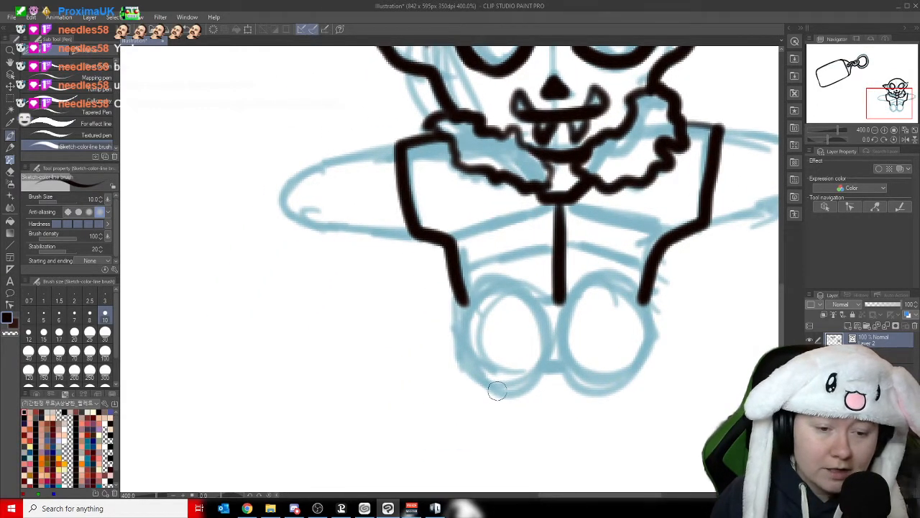
mouse_move(497, 390)
left_mouse_down()
mouse_move(525, 384)
mouse_move(554, 348)
mouse_move(545, 308)
mouse_move(519, 277)
mouse_move(487, 278)
mouse_move(464, 313)
mouse_move(480, 370)
mouse_move(518, 395)
left_mouse_up()
mouse_move(561, 354)
left_mouse_down()
mouse_move(555, 293)
mouse_move(617, 272)
mouse_move(647, 317)
mouse_move(630, 370)
mouse_move(590, 388)
mouse_move(555, 359)
mouse_move(558, 348)
left_mouse_up()
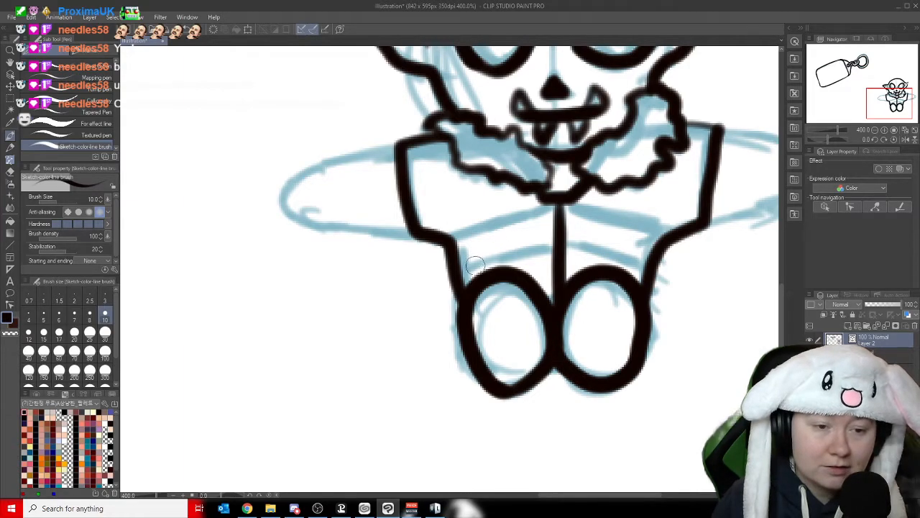
mouse_move(456, 278)
left_mouse_down()
mouse_move(487, 259)
mouse_move(544, 250)
mouse_move(647, 268)
left_mouse_up()
mouse_move(668, 231)
left_mouse_down()
mouse_move(557, 209)
mouse_move(439, 239)
left_mouse_up()
- Ink the figure's two outstretched rounded arms from the shoulder edges
left_click_drag(881, 106, 883, 95)
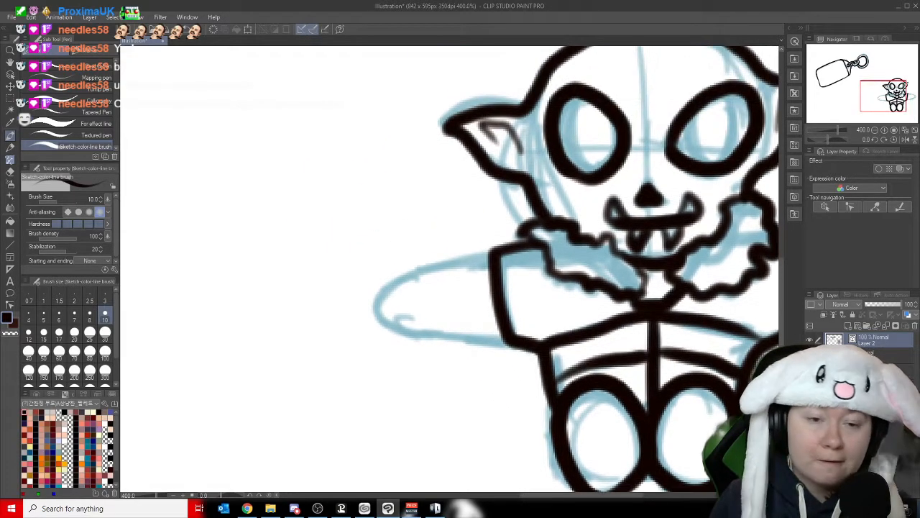
mouse_move(489, 258)
left_mouse_down()
mouse_move(403, 270)
mouse_move(386, 321)
mouse_move(522, 337)
left_mouse_up()
left_click_drag(870, 82, 890, 87)
mouse_move(532, 242)
left_mouse_down()
mouse_move(600, 246)
mouse_move(638, 286)
mouse_move(564, 323)
mouse_move(523, 323)
left_mouse_up()
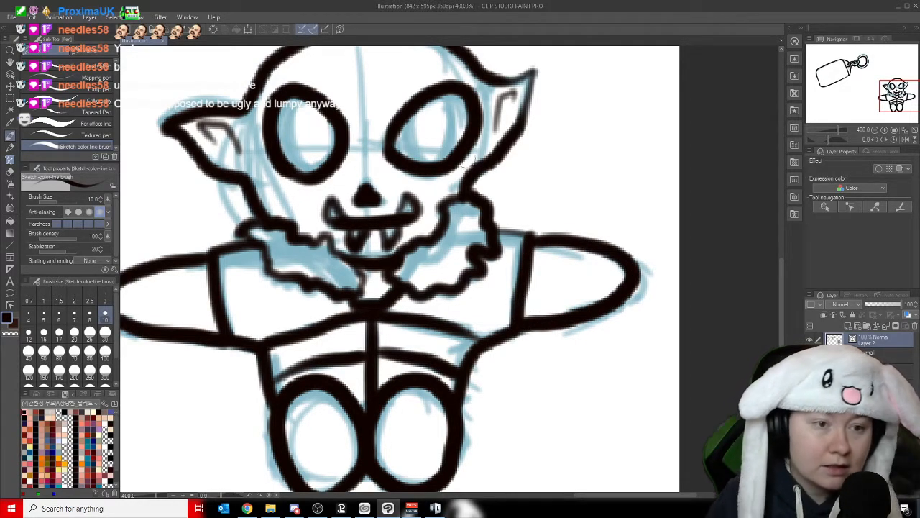
left_click_drag(399, 131, 444, 162)
mouse_move(454, 88)
left_mouse_down()
mouse_move(467, 124)
mouse_move(432, 166)
left_mouse_up()
mouse_move(290, 93)
left_mouse_down()
mouse_move(290, 167)
mouse_move(329, 137)
left_mouse_up()
mouse_move(327, 105)
left_mouse_down()
mouse_move(316, 179)
mouse_move(302, 151)
left_mouse_up()
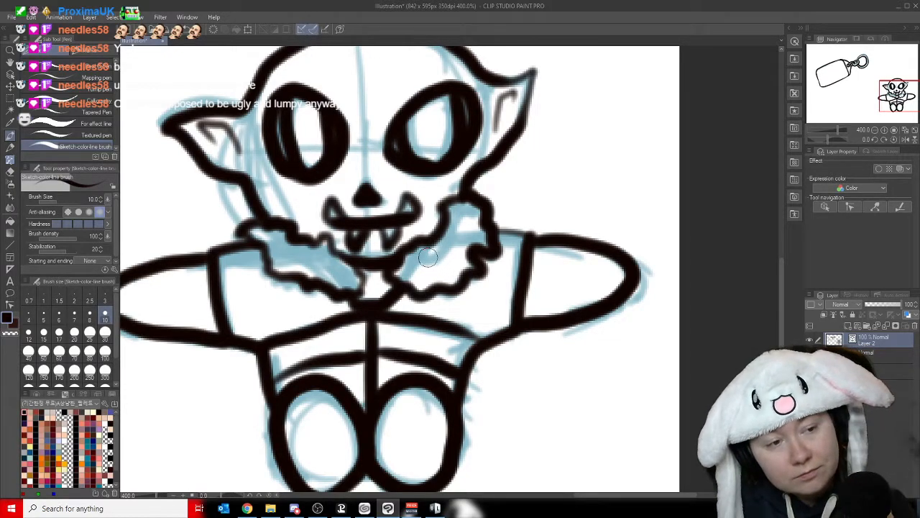
key("ctrl+z")
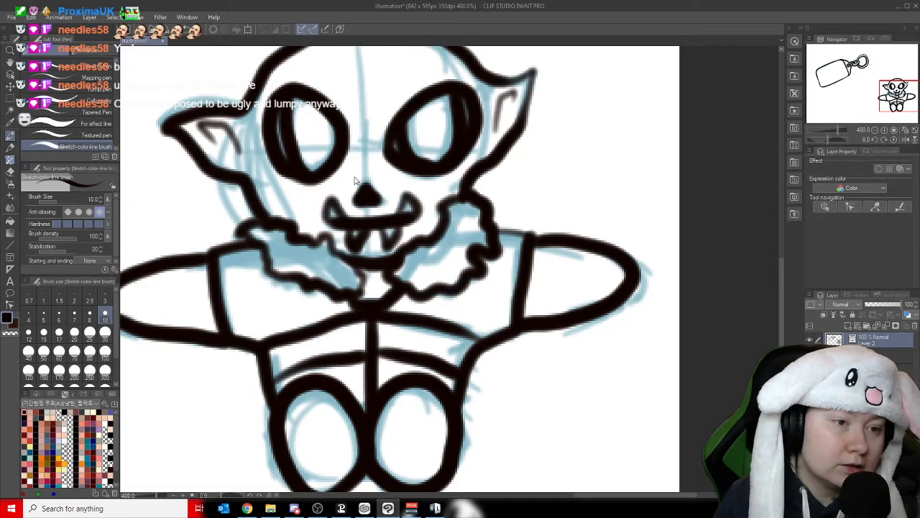
key("ctrl+z")
key("ctrl+z")
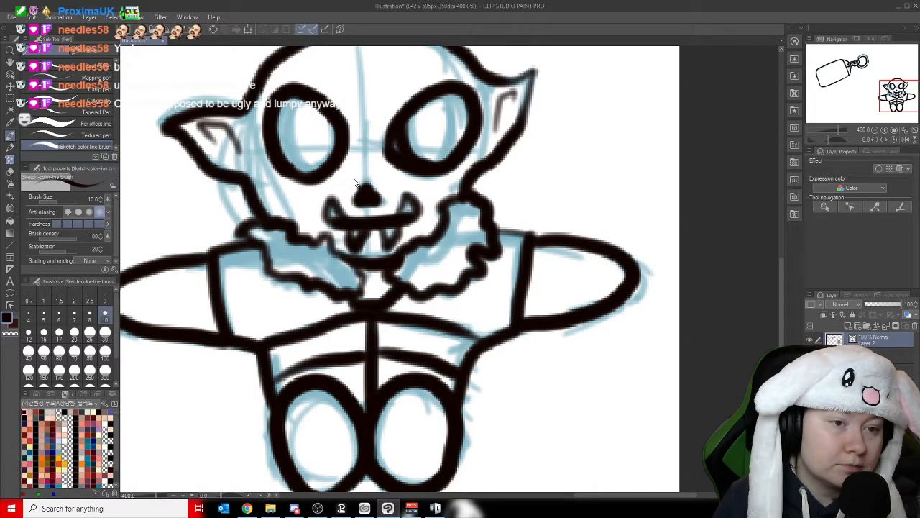
key("ctrl+z")
- Ink a single near-vertical curved line through the outer part of each of the figure's eyes
mouse_move(446, 89)
left_mouse_down()
mouse_move(462, 128)
mouse_move(440, 173)
left_mouse_up()
left_click_drag(293, 93, 307, 183)
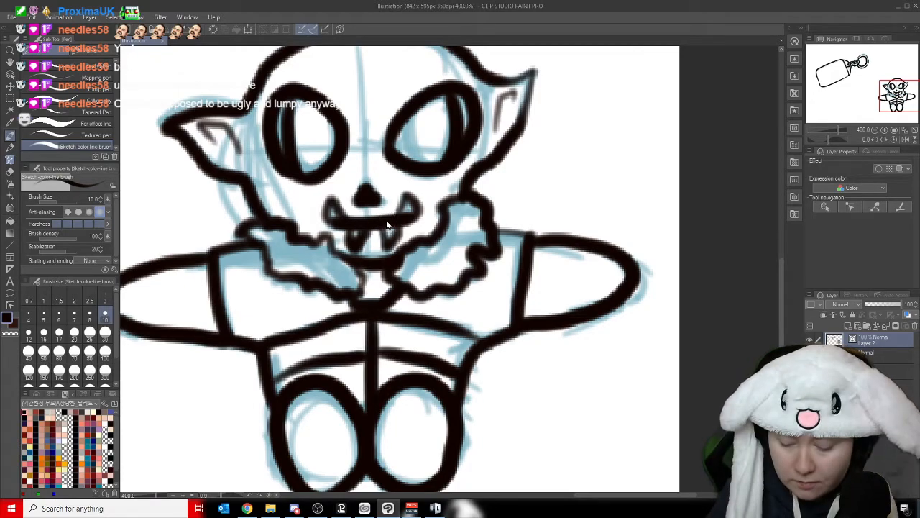
- Add a new vector layer above the inked line art layer
scroll(386, 225, "down", 4)
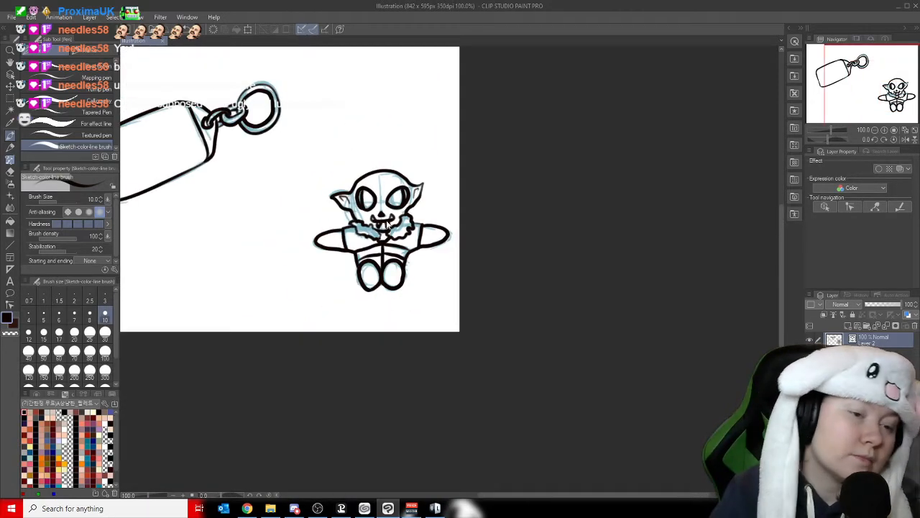
scroll(386, 225, "down", 1)
left_click(10, 62)
left_click_drag(285, 237, 406, 268)
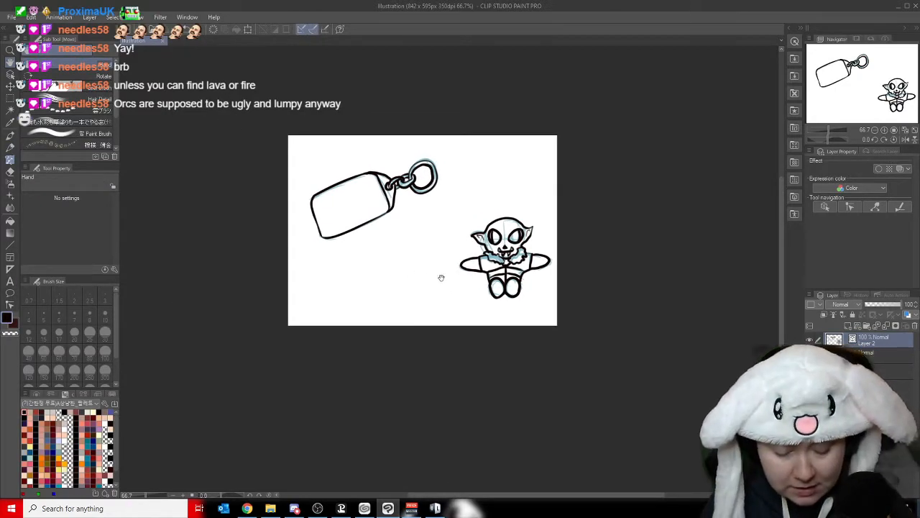
left_click_drag(453, 244, 445, 259)
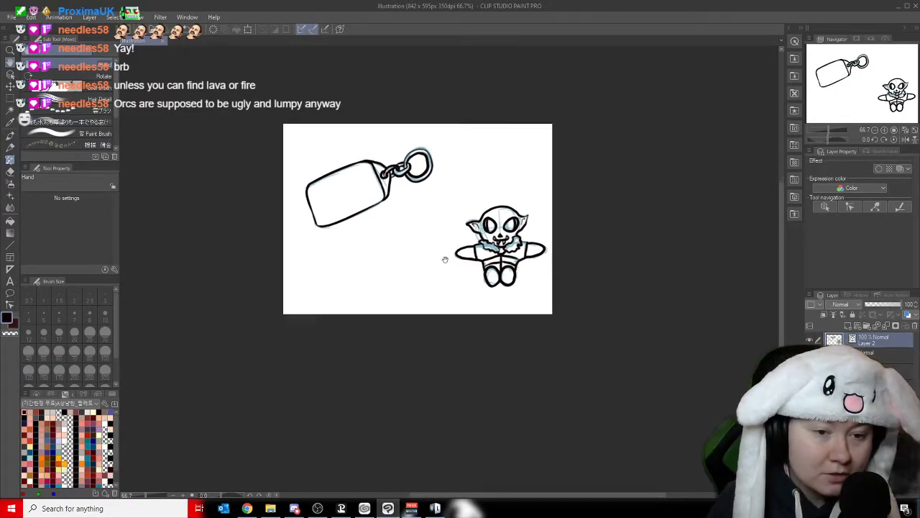
left_click(859, 326)
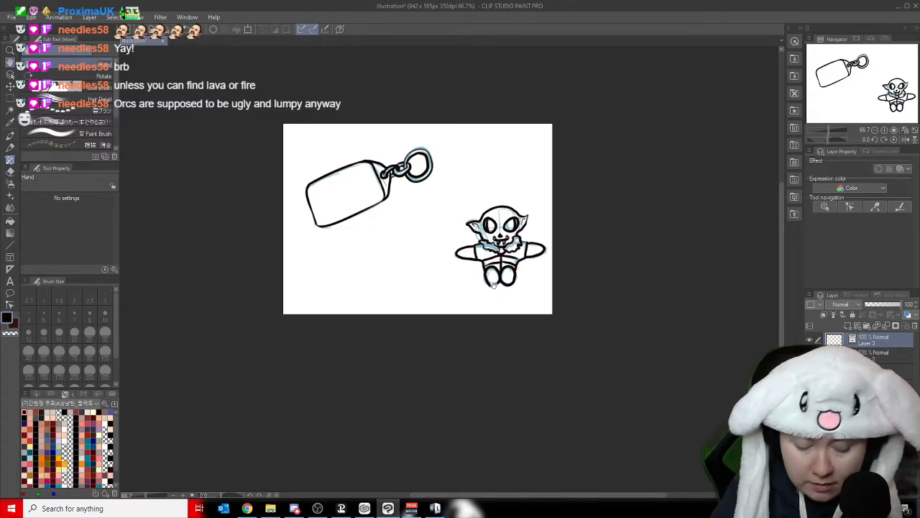
- Hand-letter the word THE on the tag's upper line, slanted along the tag's long edge
scroll(493, 285, "up", 3)
left_click_drag(875, 106, 818, 70)
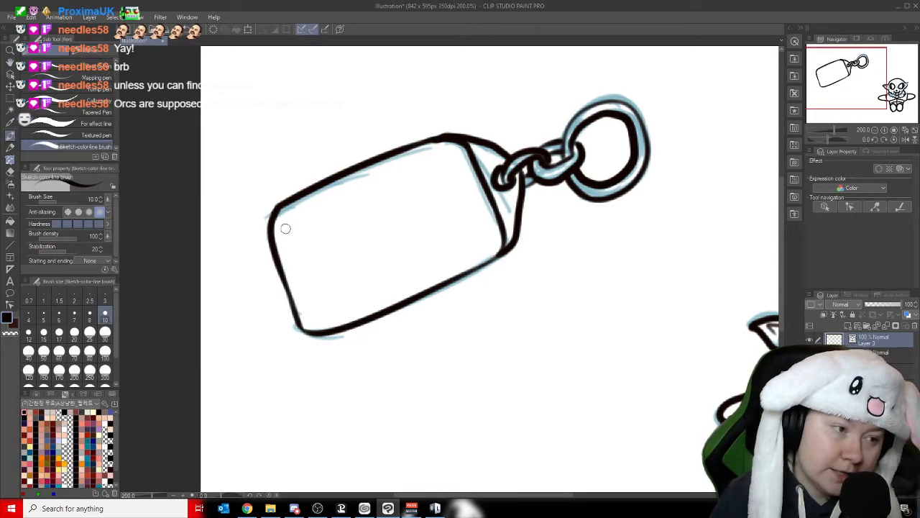
mouse_move(287, 231)
left_mouse_down()
mouse_move(306, 222)
mouse_move(309, 249)
left_mouse_up()
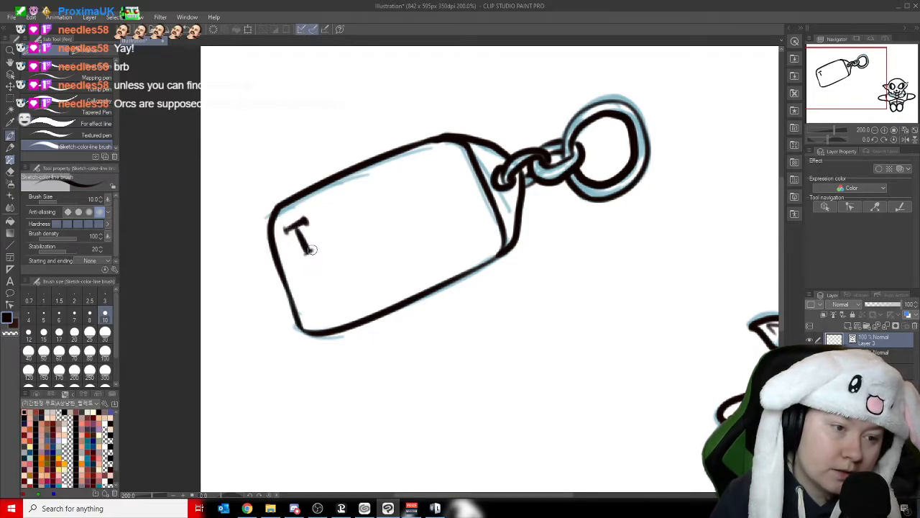
left_click_drag(323, 219, 318, 247)
left_click(327, 212)
left_click_drag(335, 204, 340, 241)
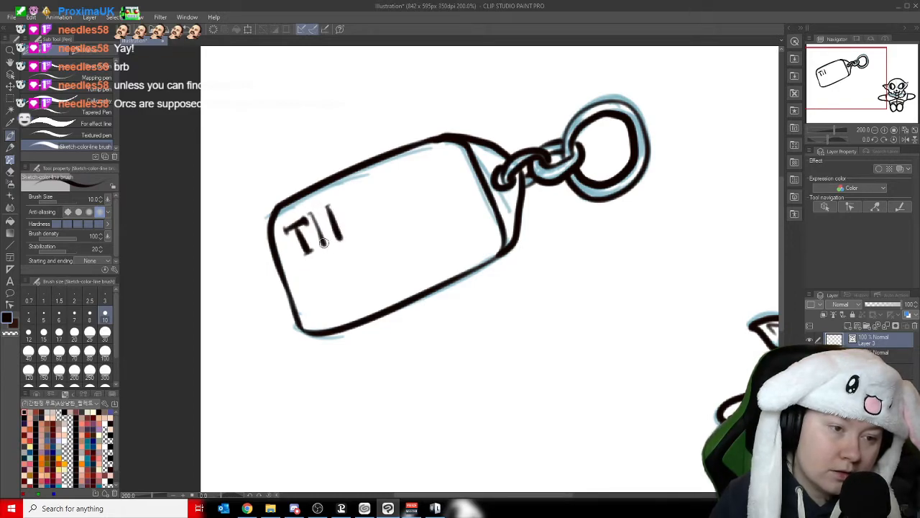
mouse_move(318, 232)
left_mouse_down()
mouse_move(337, 227)
mouse_move(364, 190)
mouse_move(351, 234)
mouse_move(372, 225)
left_mouse_up()
mouse_move(348, 221)
left_mouse_down()
mouse_move(365, 207)
mouse_move(370, 226)
mouse_move(365, 194)
left_mouse_up()
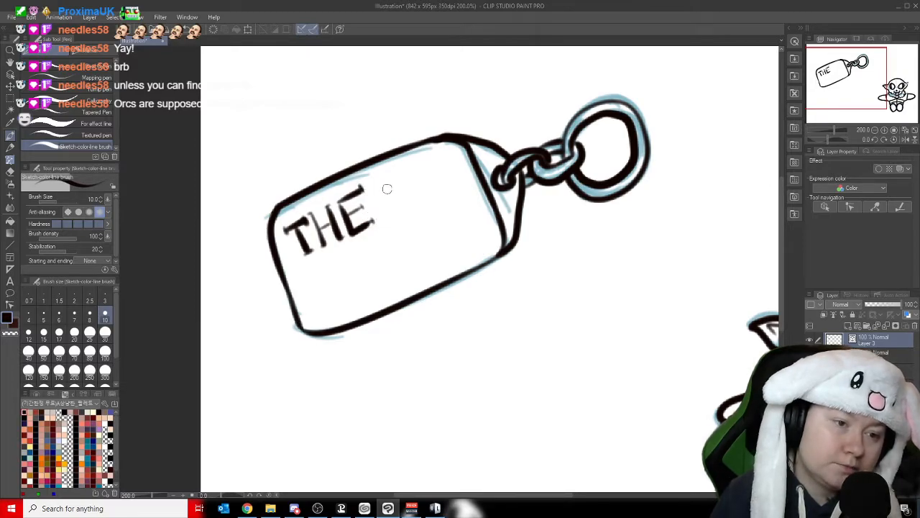
- Hand-letter the word ONE after THE on the tag's upper line
mouse_move(394, 177)
left_mouse_down()
mouse_move(383, 212)
mouse_move(407, 182)
mouse_move(390, 177)
mouse_move(407, 203)
mouse_move(431, 191)
mouse_move(425, 160)
left_mouse_up()
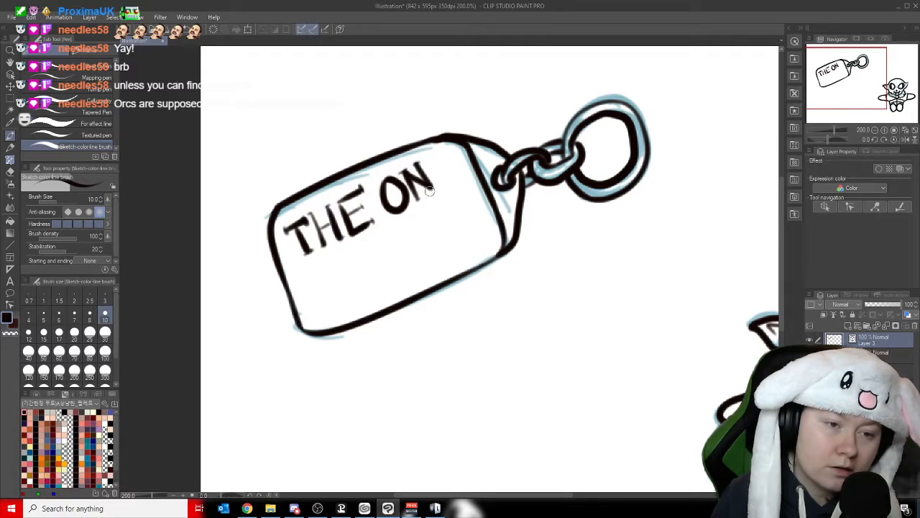
mouse_move(432, 163)
left_mouse_down()
mouse_move(438, 186)
mouse_move(454, 179)
mouse_move(445, 159)
left_mouse_up()
left_click_drag(435, 176, 448, 171)
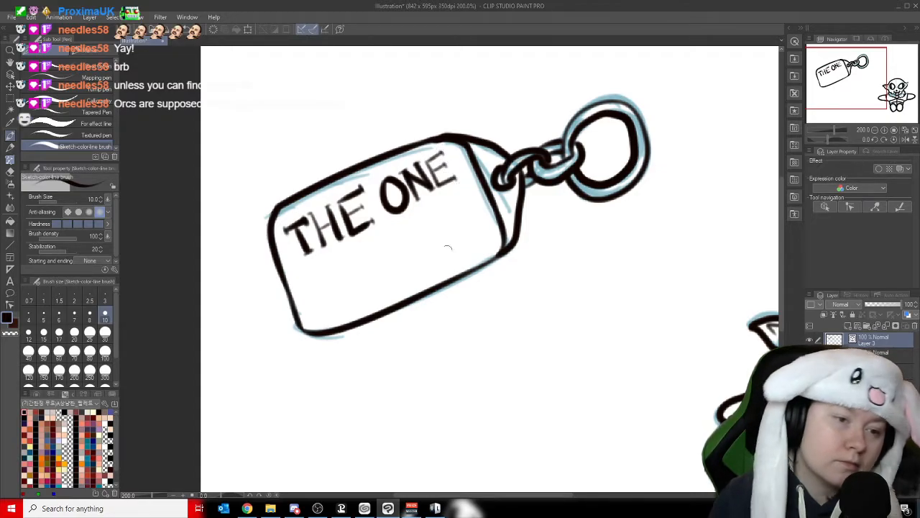
- Hand-letter the word KEYRING on the tag's second line, parallel to THE ONE
mouse_move(307, 274)
left_mouse_down()
mouse_move(322, 301)
mouse_move(330, 291)
mouse_move(318, 290)
mouse_move(329, 271)
left_mouse_up()
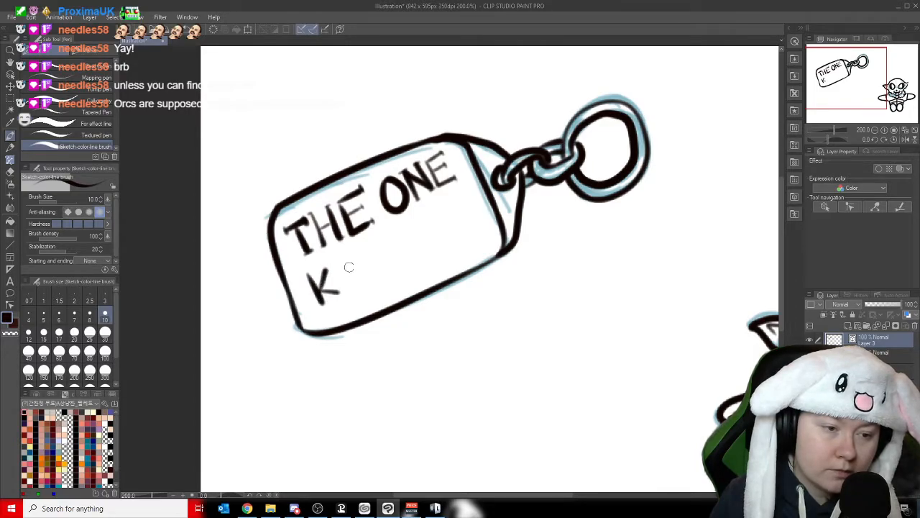
mouse_move(322, 269)
left_mouse_down()
mouse_move(347, 284)
mouse_move(325, 302)
left_mouse_up()
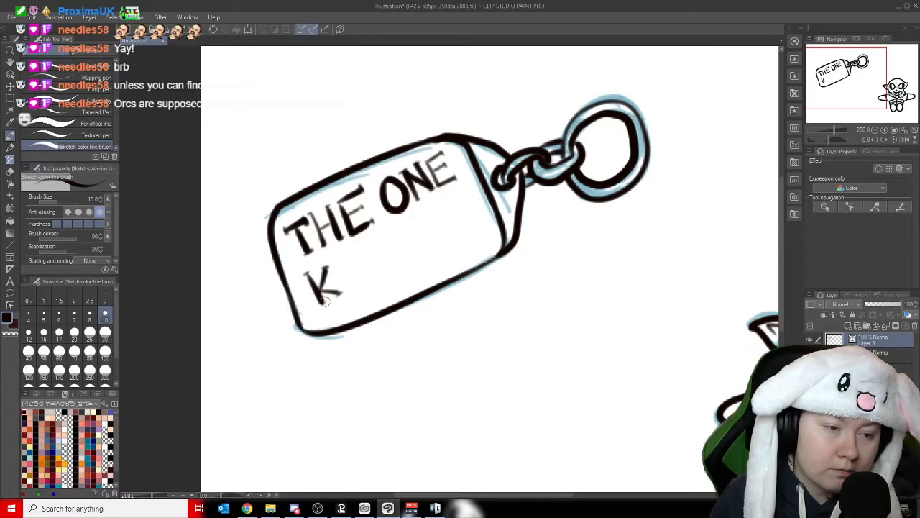
mouse_move(338, 270)
left_mouse_down()
mouse_move(345, 291)
mouse_move(367, 282)
mouse_move(351, 275)
mouse_move(353, 264)
left_mouse_up()
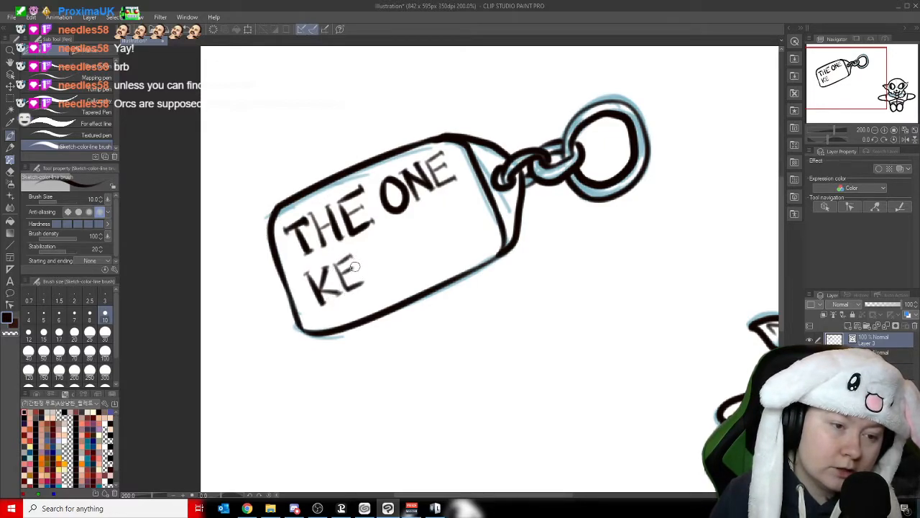
left_click_drag(354, 249, 382, 280)
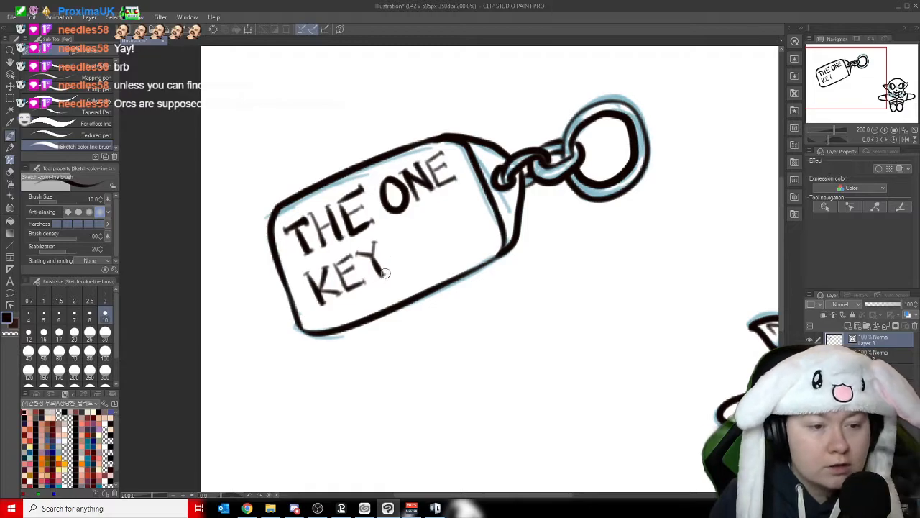
mouse_move(386, 244)
left_mouse_down()
mouse_move(397, 267)
mouse_move(402, 233)
mouse_move(393, 251)
mouse_move(419, 259)
left_mouse_up()
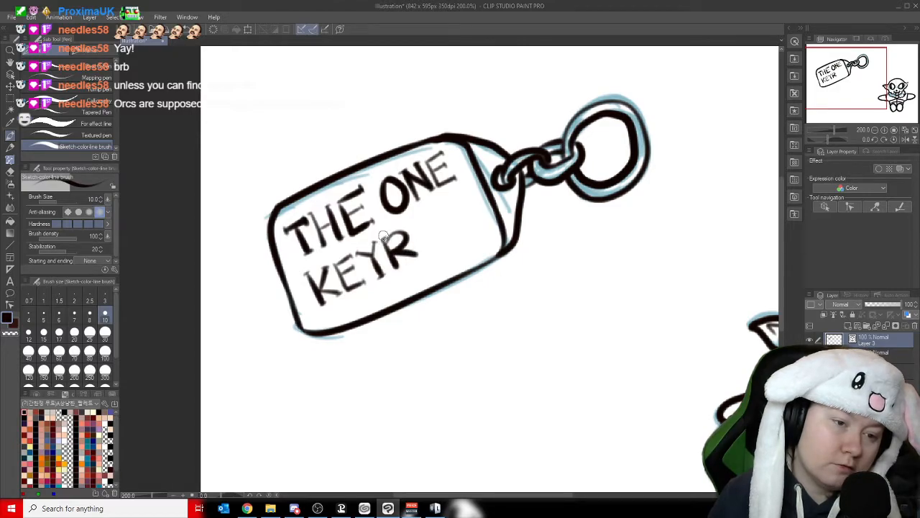
mouse_move(410, 251)
left_mouse_down()
mouse_move(439, 248)
mouse_move(424, 219)
mouse_move(453, 241)
mouse_move(437, 209)
left_mouse_up()
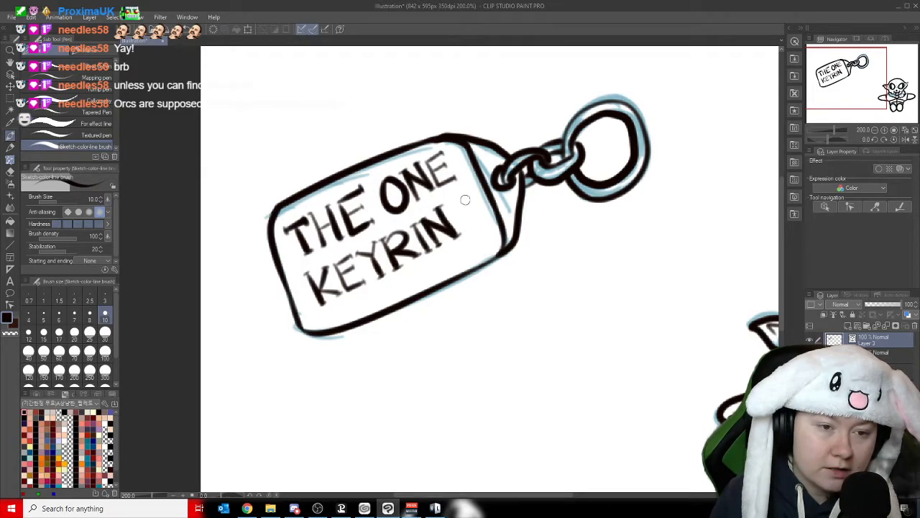
mouse_move(469, 197)
left_mouse_down()
mouse_move(453, 216)
mouse_move(480, 218)
mouse_move(471, 216)
left_mouse_up()
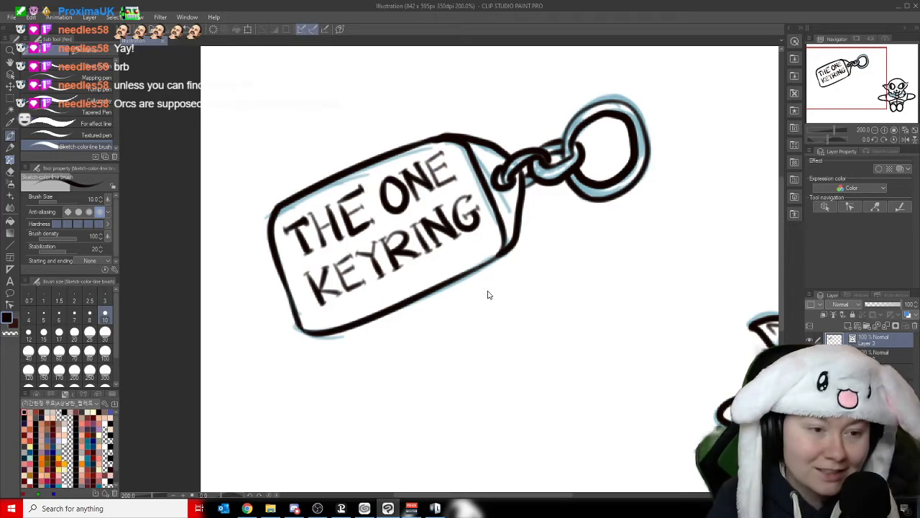
- Hide the blue sketch layer and select the layer directly beneath the line art layers
scroll(488, 294, "down", 2)
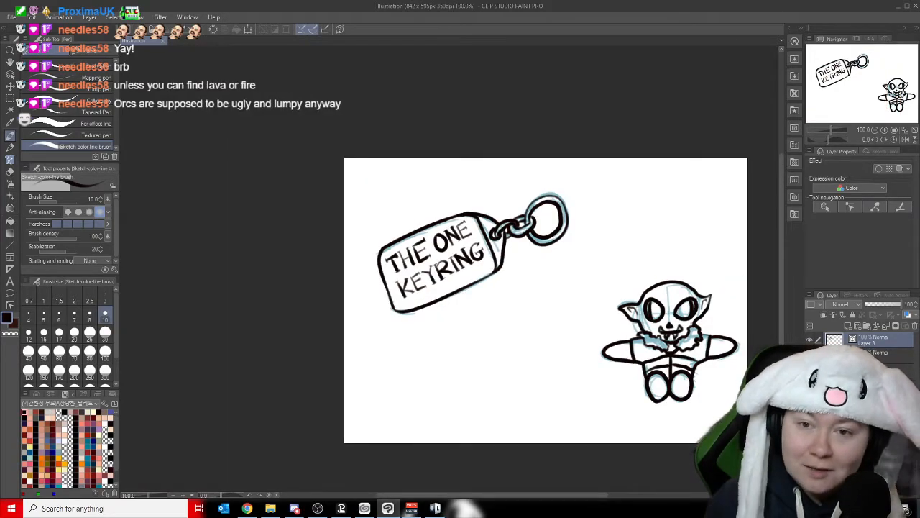
left_click_drag(847, 84, 860, 92)
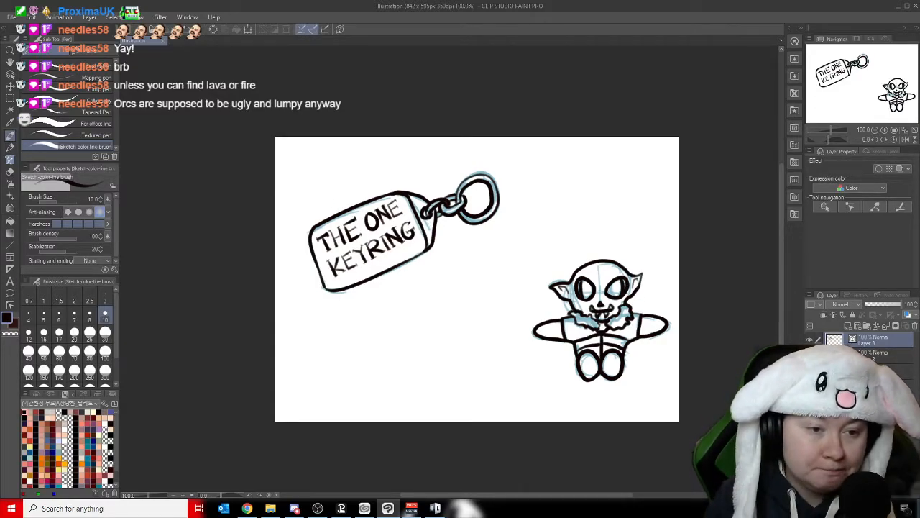
left_click(10, 63)
left_click_drag(454, 319, 435, 301)
left_click_drag(486, 288, 512, 285)
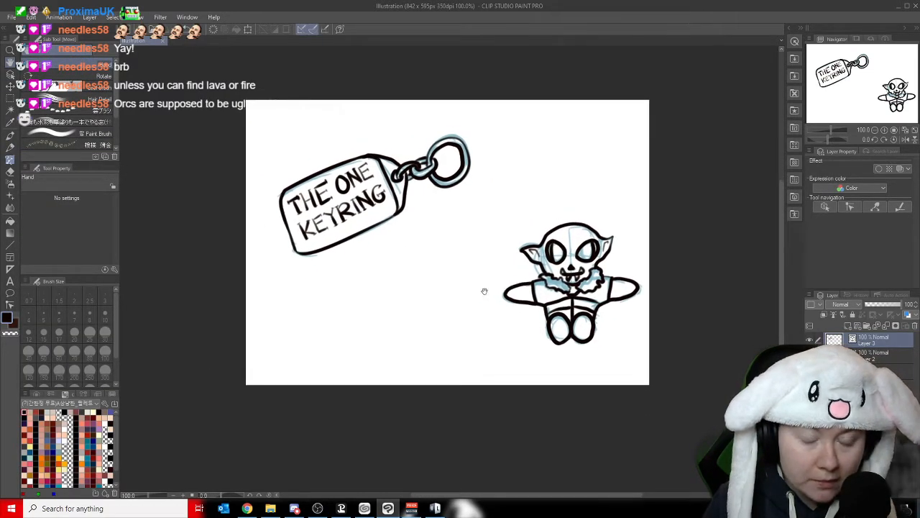
left_click_drag(559, 207, 572, 221)
left_click(809, 356)
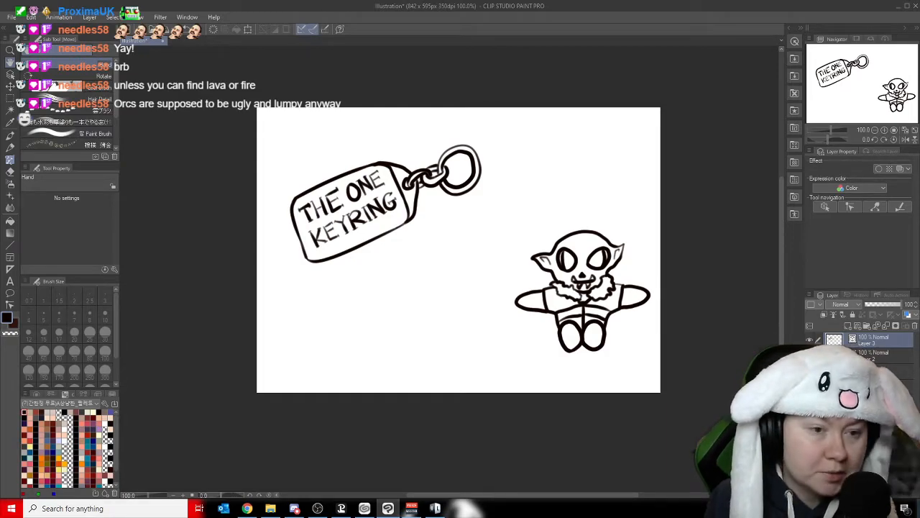
left_click(877, 371)
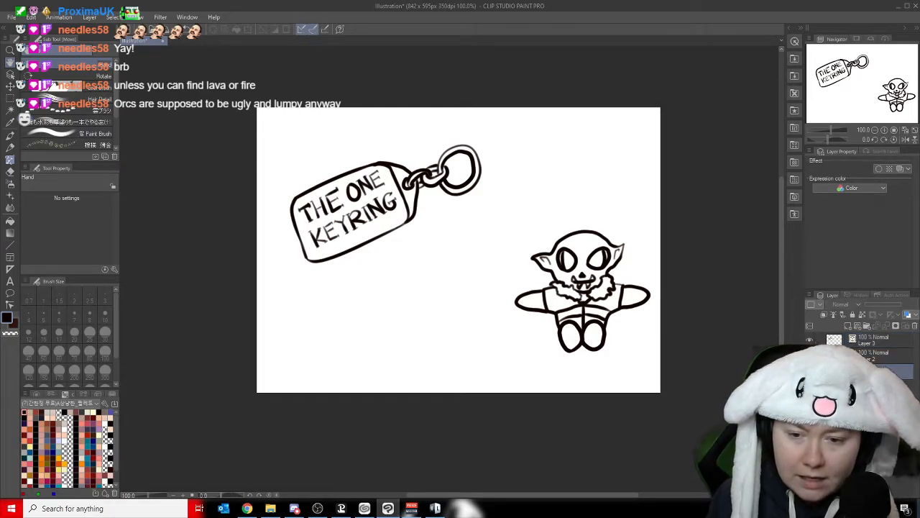
- Switch to the Brush tool and choose the smooth line-art pen なめらか線画ペン from its sub tools
left_click(847, 339)
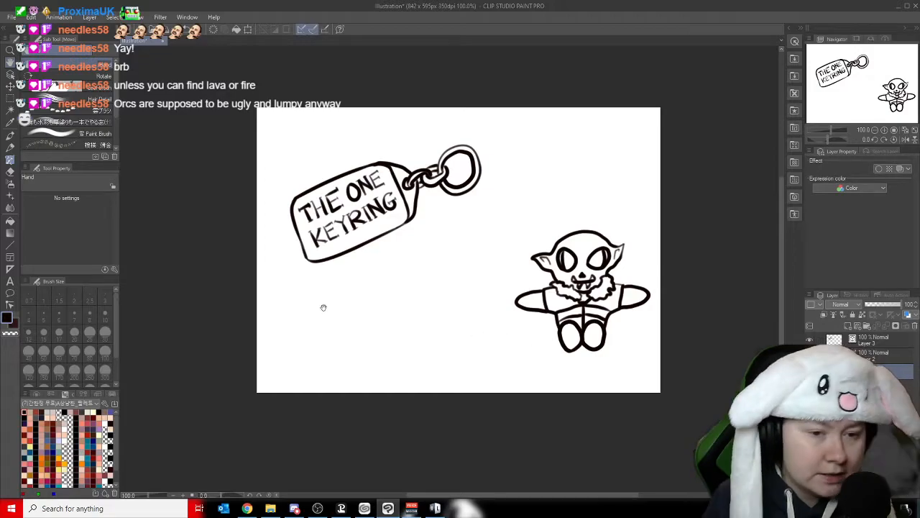
left_click_drag(323, 308, 342, 322)
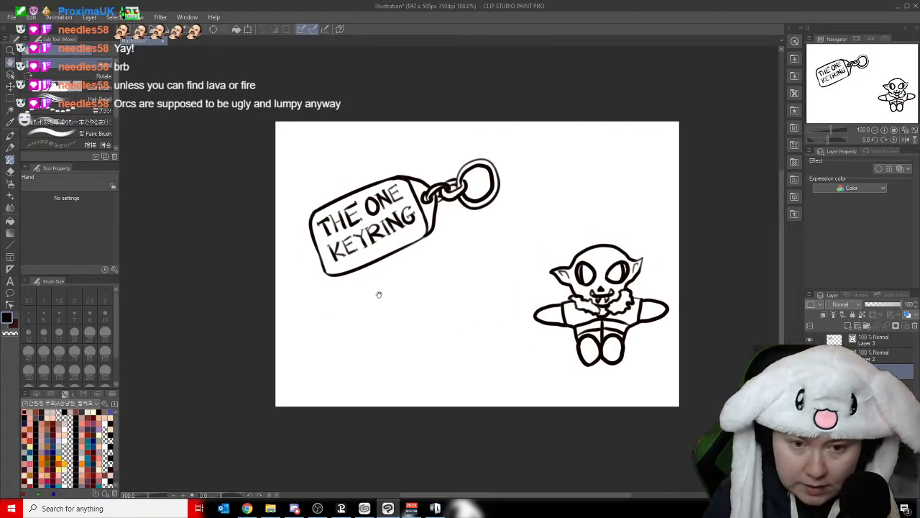
scroll(379, 294, "up", 2)
left_click(10, 158)
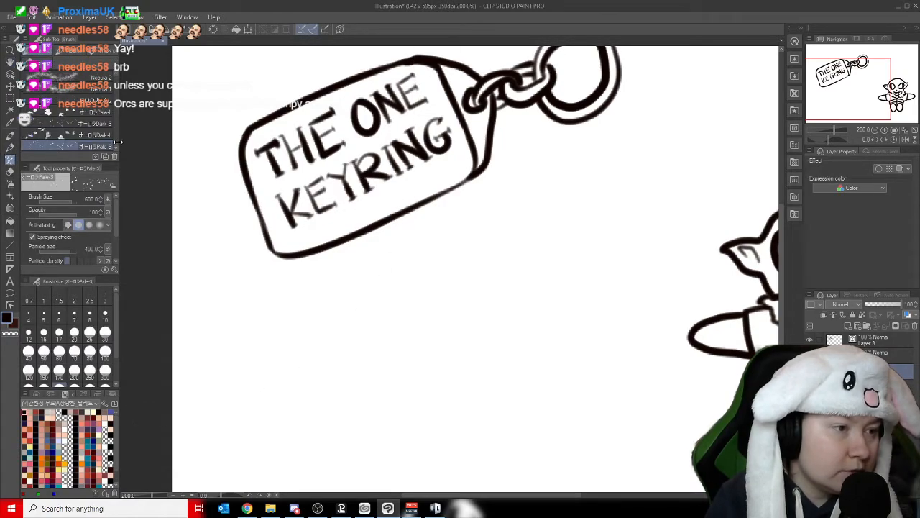
left_click_drag(116, 141, 118, 84)
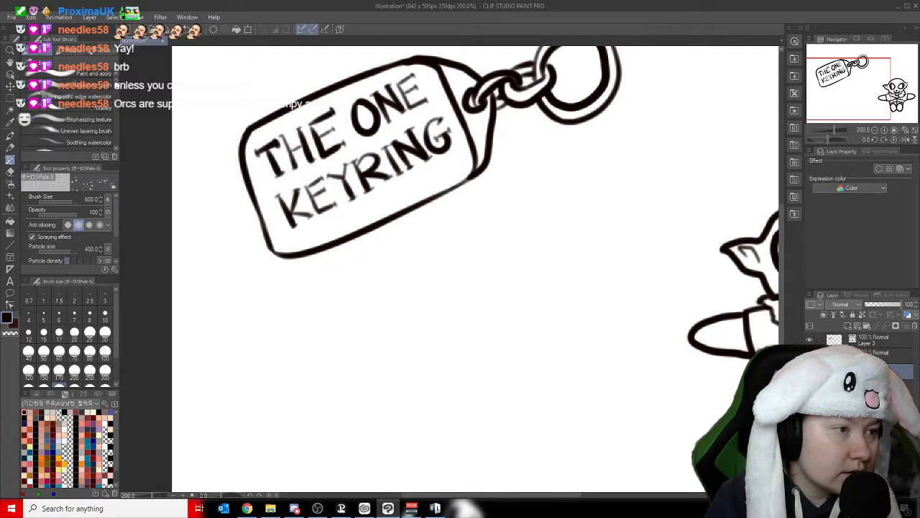
scroll(115, 147, "down", 5)
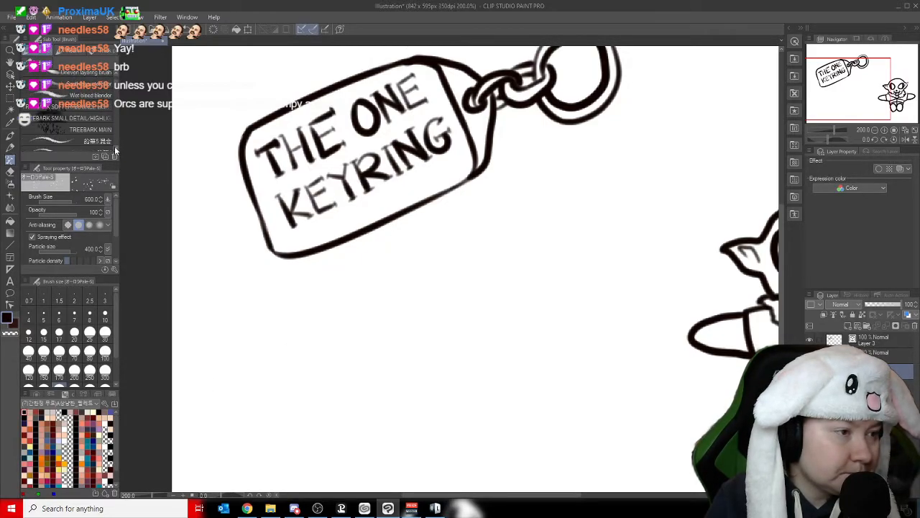
scroll(115, 146, "down", 3)
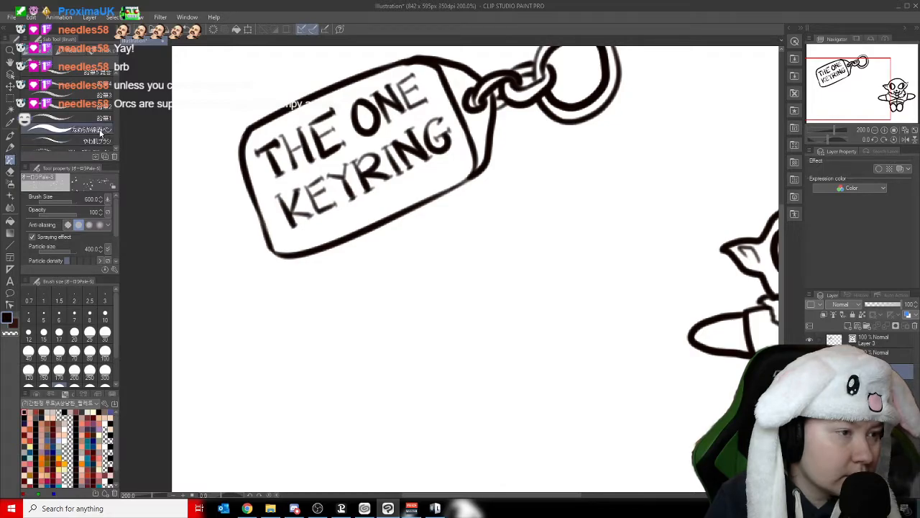
left_click(101, 131)
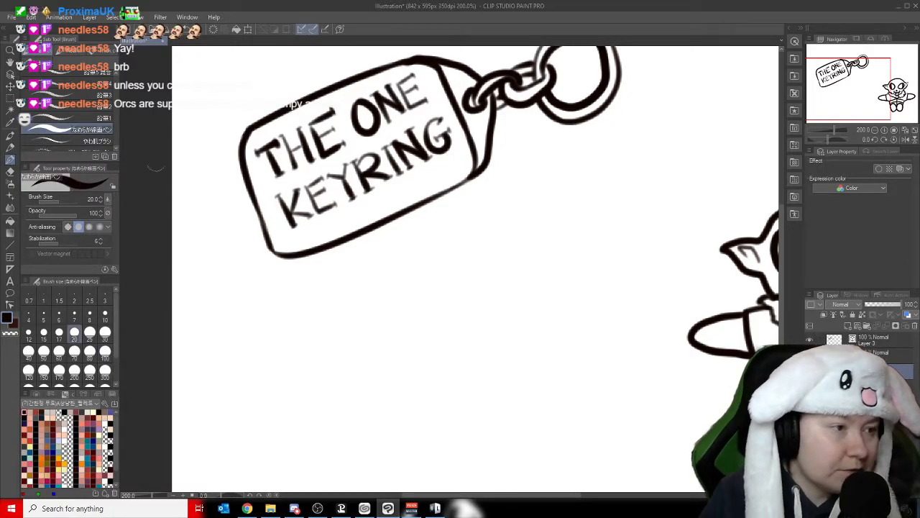
- Look through the remaining brush sub tools and set the line-art pen's brush size to 30
scroll(115, 146, "down", 4)
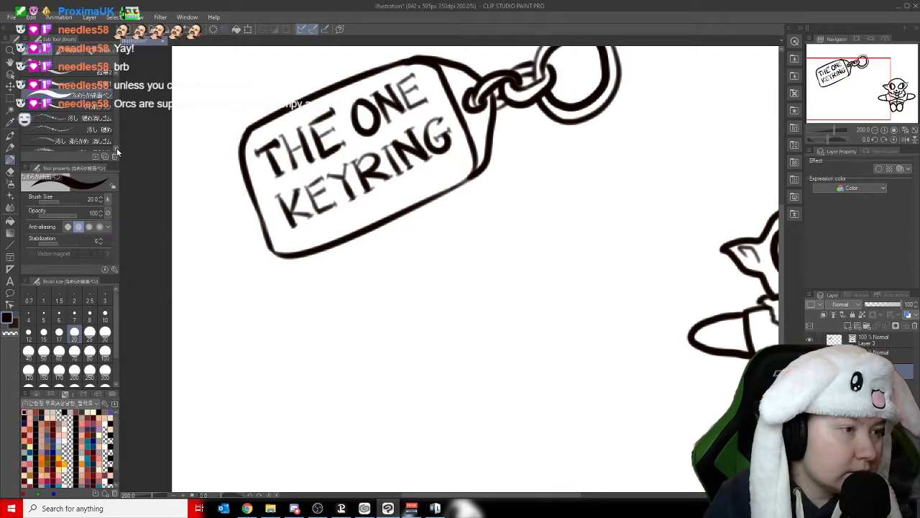
scroll(117, 151, "down", 2)
scroll(117, 145, "down", 4)
scroll(115, 147, "down", 5)
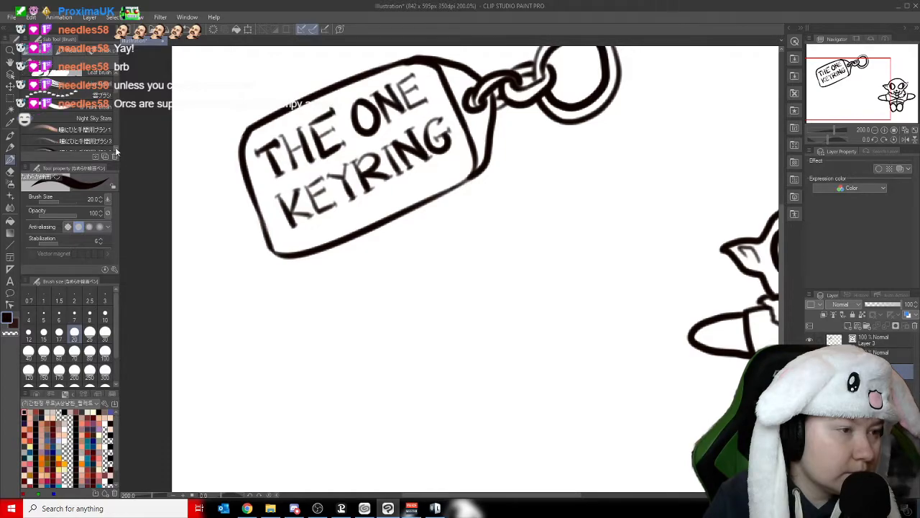
scroll(115, 146, "down", 6)
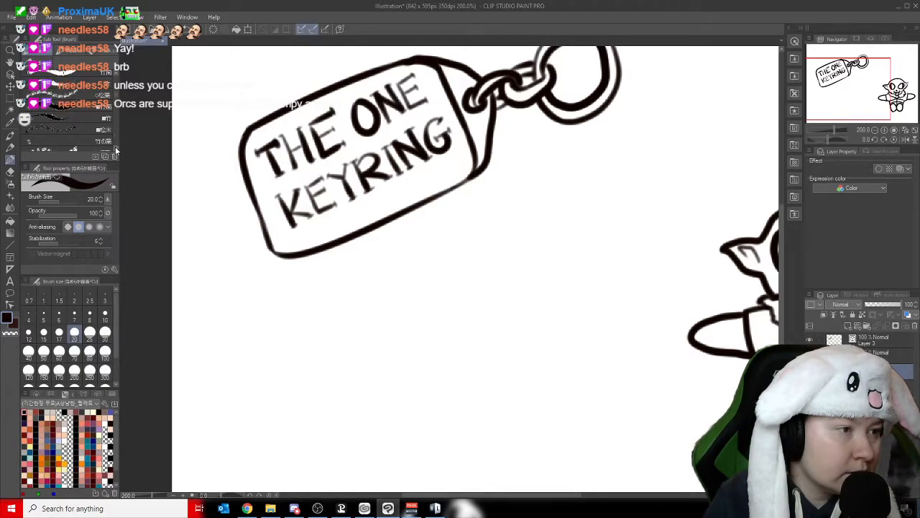
scroll(116, 146, "down", 6)
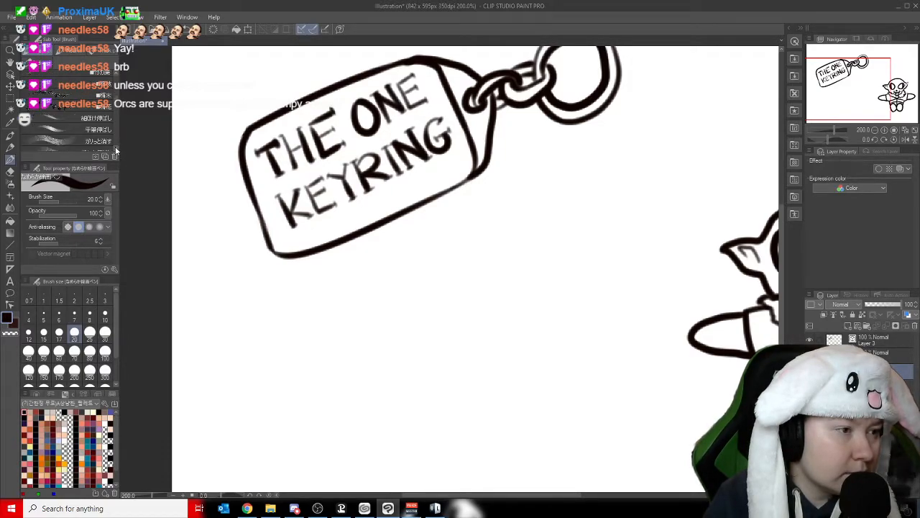
scroll(116, 146, "down", 6)
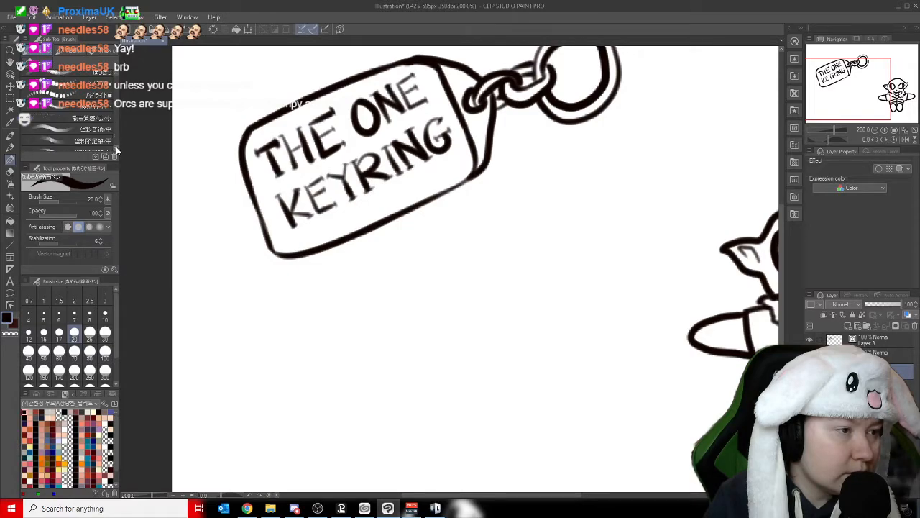
scroll(115, 146, "down", 6)
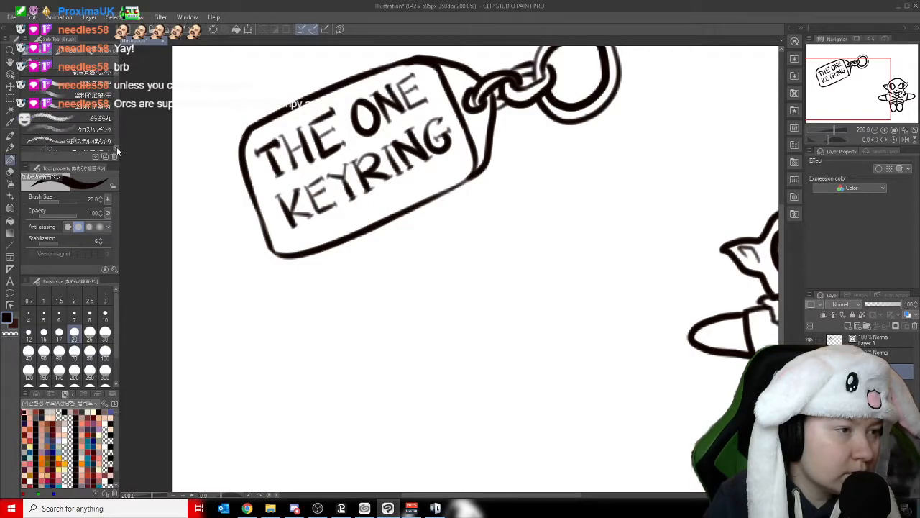
scroll(115, 146, "down", 4)
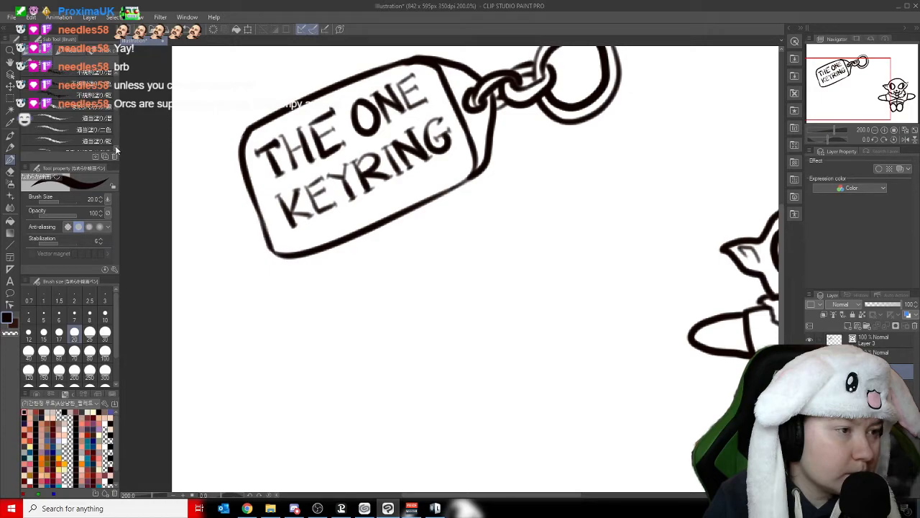
left_click(108, 336)
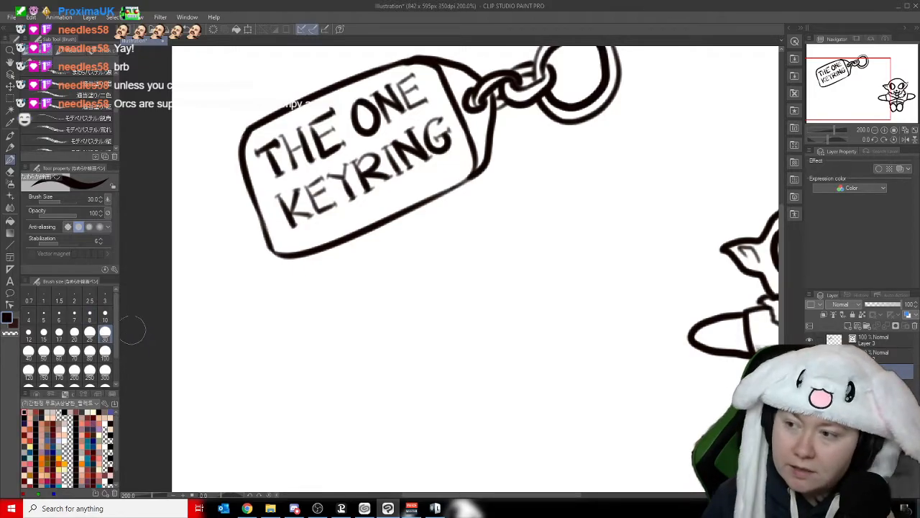
- Auto-select the blank area inside the keyring tag's outline around the lettering, referring to all layers
mouse_move(849, 102)
left_mouse_down()
mouse_move(851, 87)
mouse_move(847, 94)
left_mouse_up()
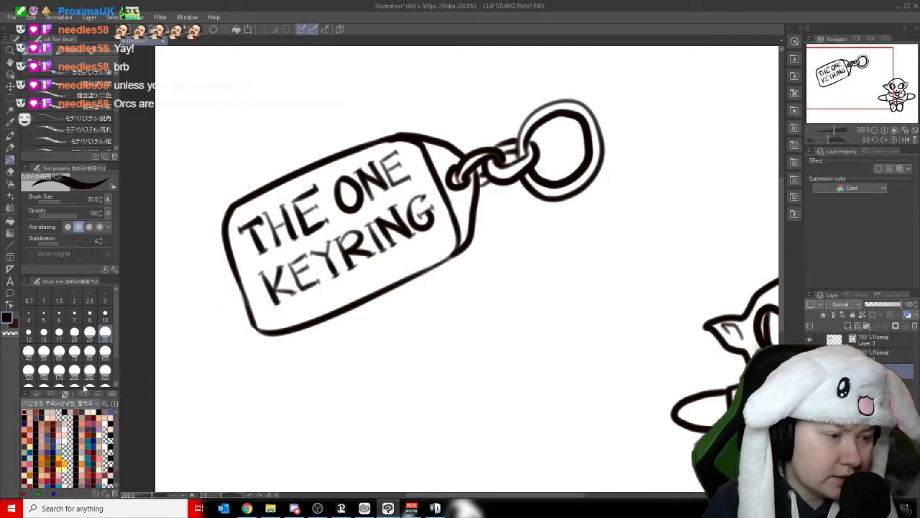
left_click(10, 110)
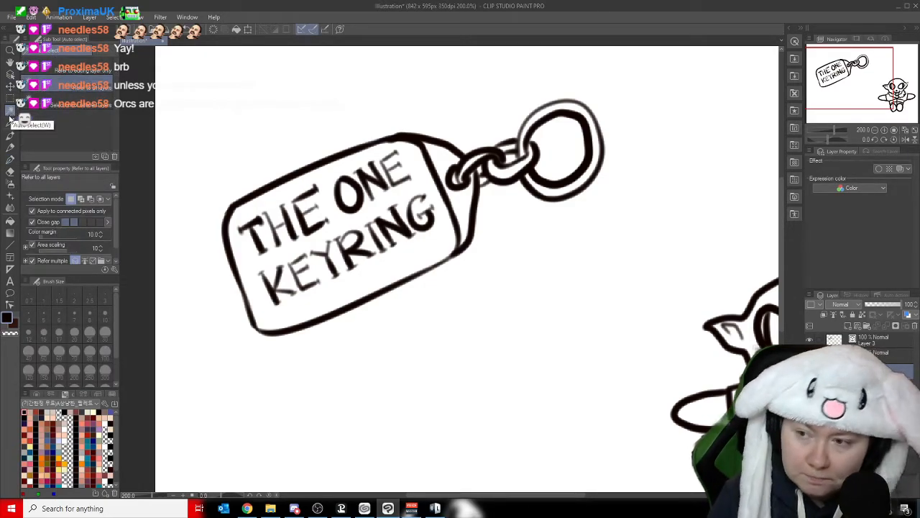
left_click(326, 181)
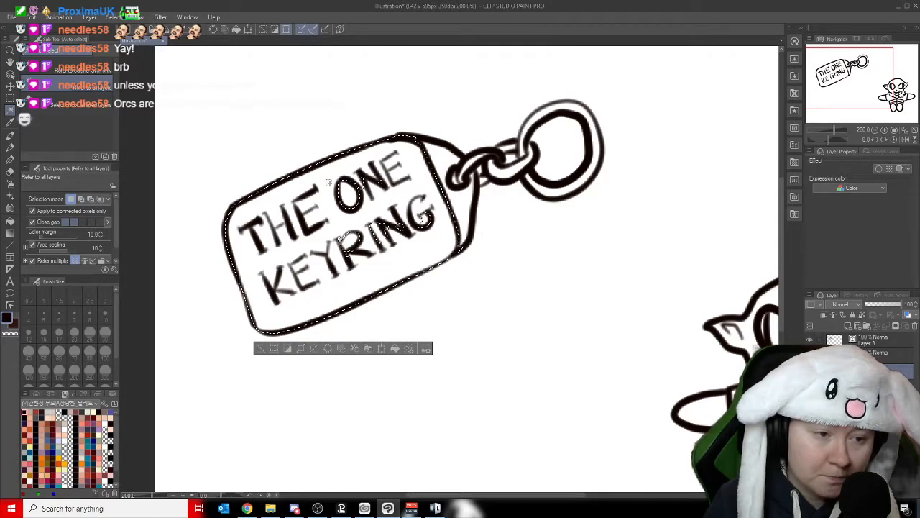
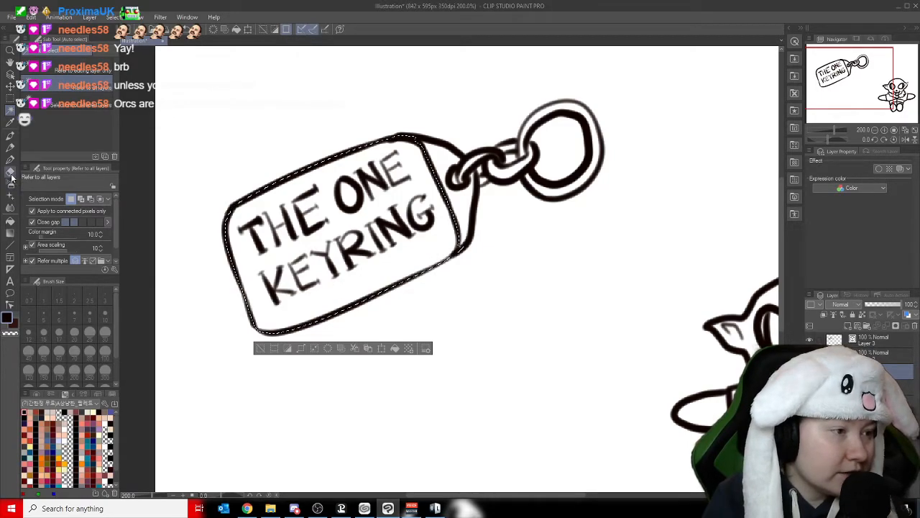
- Fill the selected area inside the keyring tag's outline with dark red from the colour set and clear the selection
left_click(11, 223)
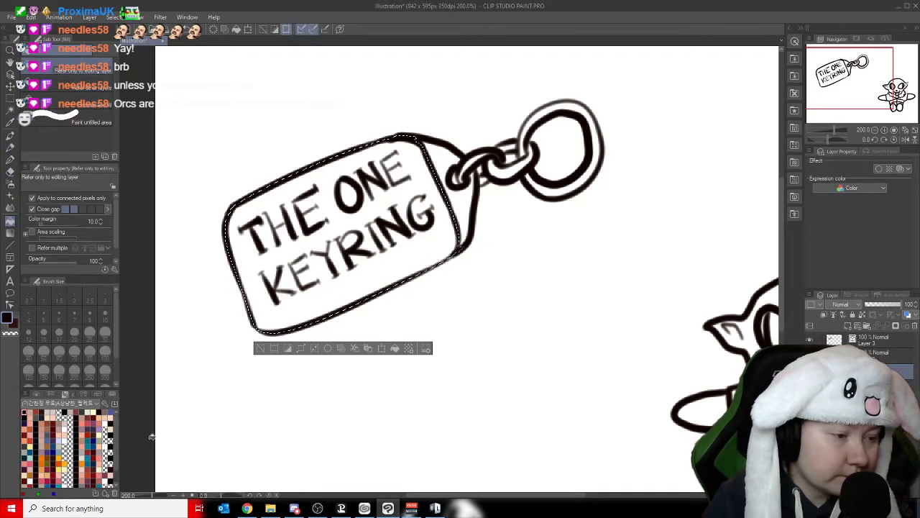
scroll(117, 430, "down", 3)
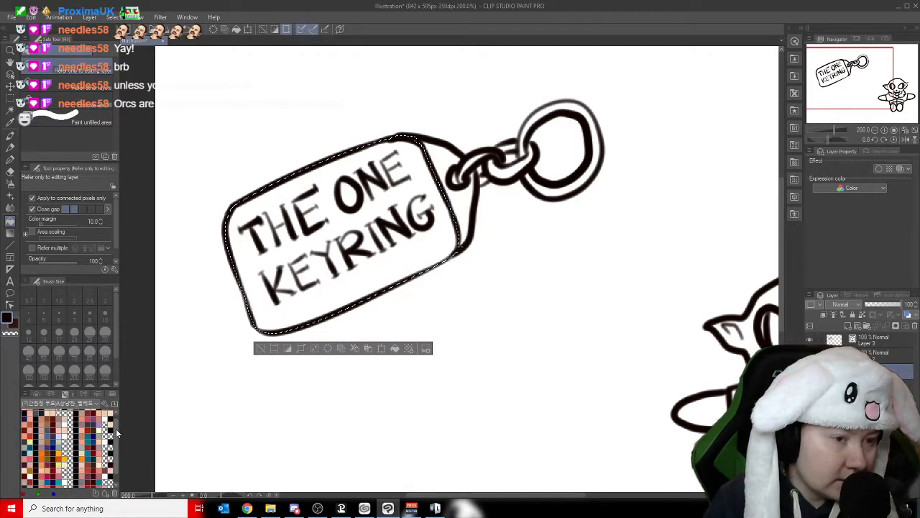
left_click(26, 429)
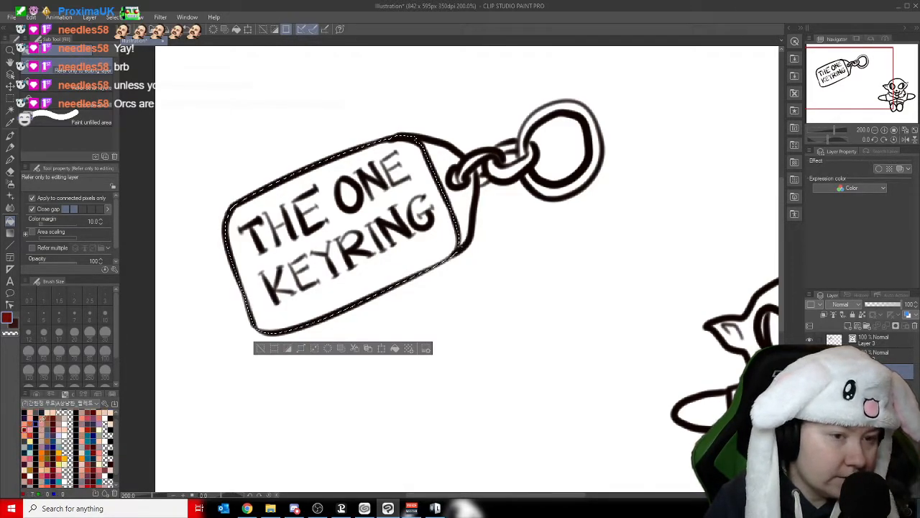
left_click(281, 255)
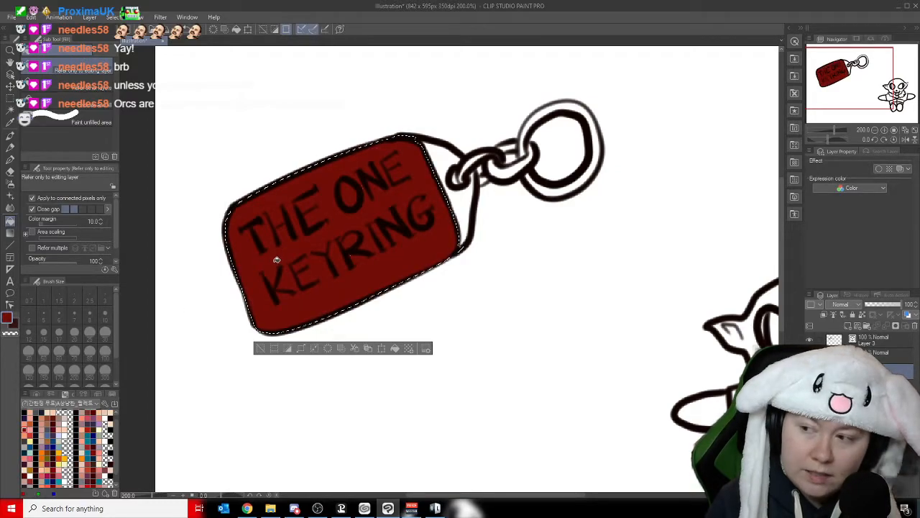
left_click(115, 18)
left_click(134, 42)
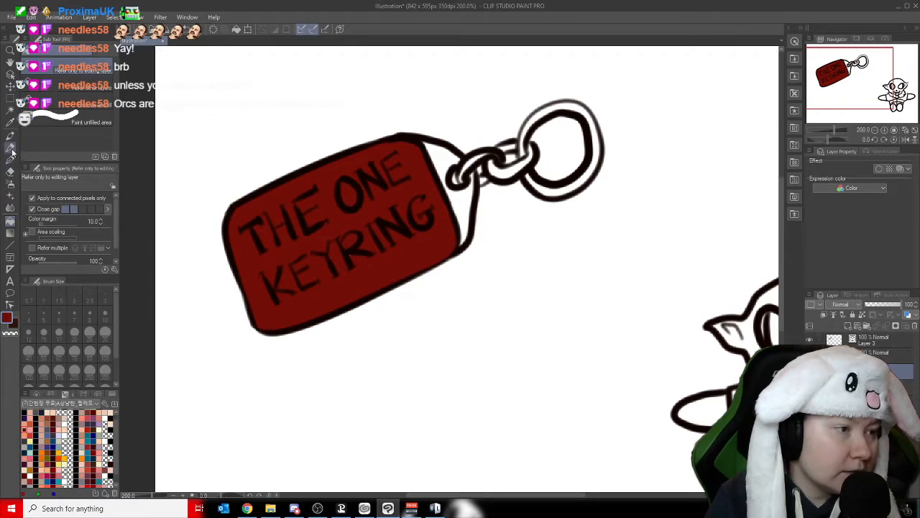
left_click(11, 147)
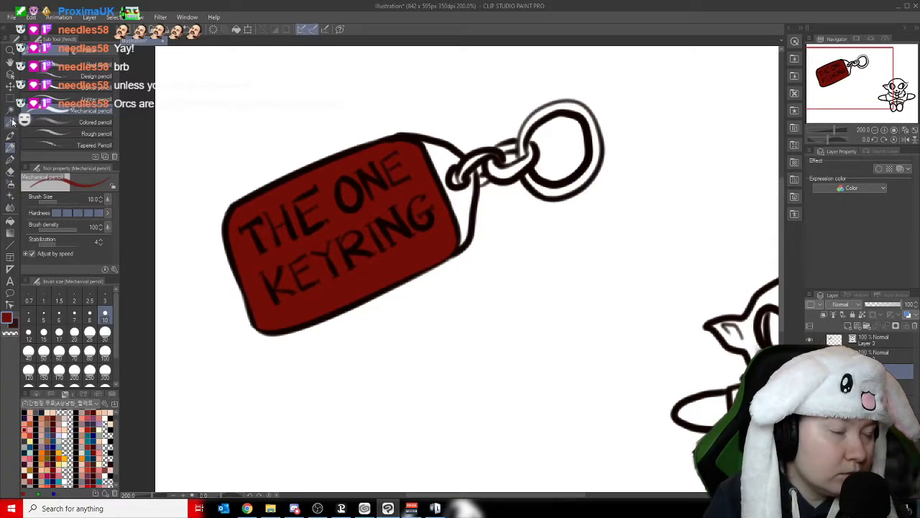
left_click(10, 220)
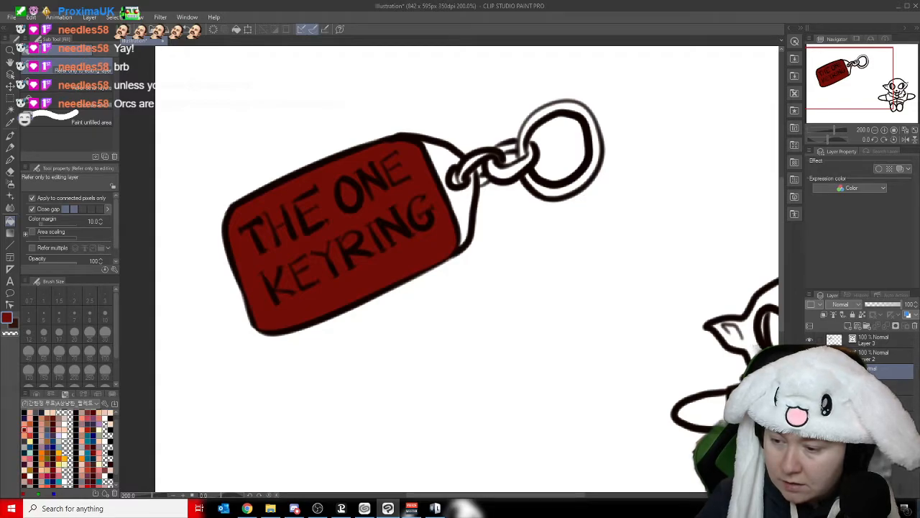
key("alt+Tab")
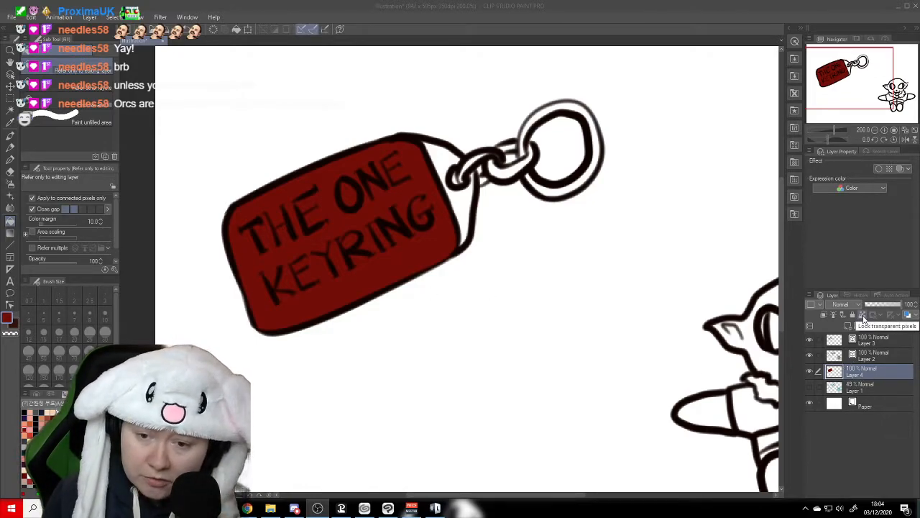
- Lock the transparent pixels of the red tag layer and add a new raster layer above it
left_click(863, 316)
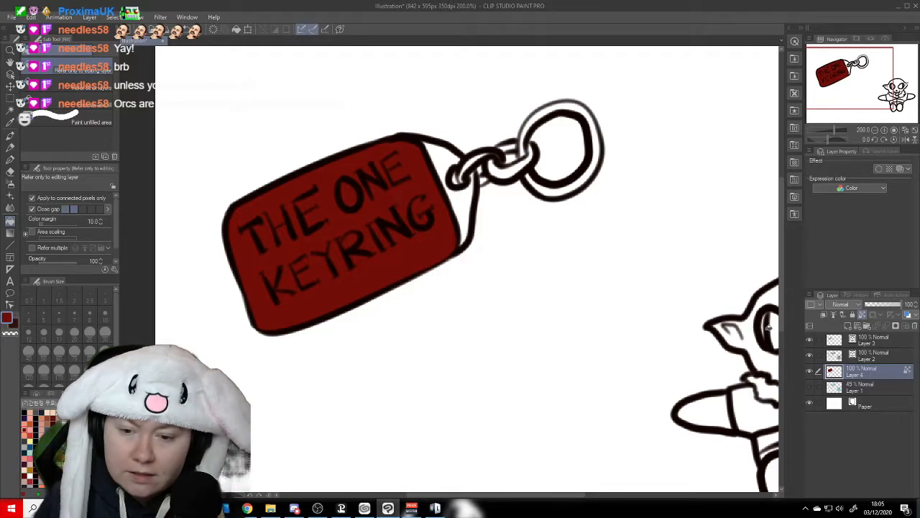
left_click(849, 327)
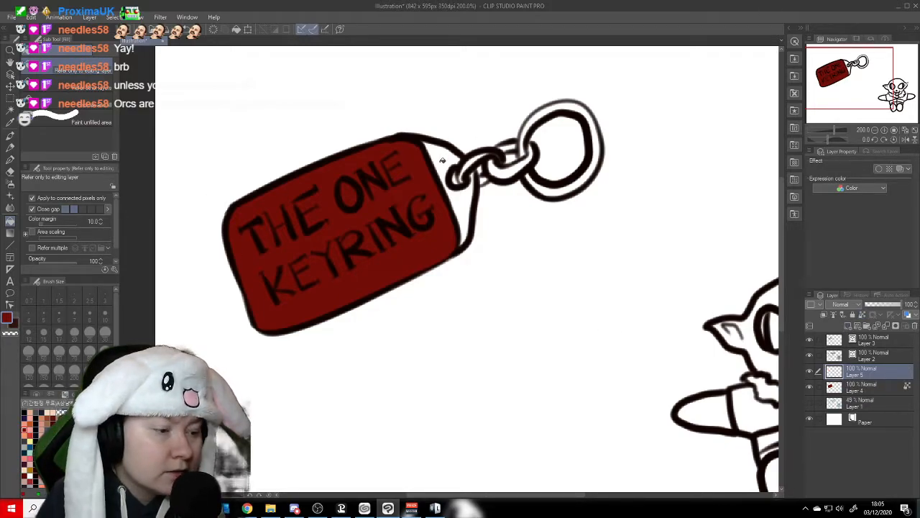
- Auto-select the tag's end piece, chain links and ring, fill them with orange-brown on the new layer, and clear the selection
left_click(10, 108)
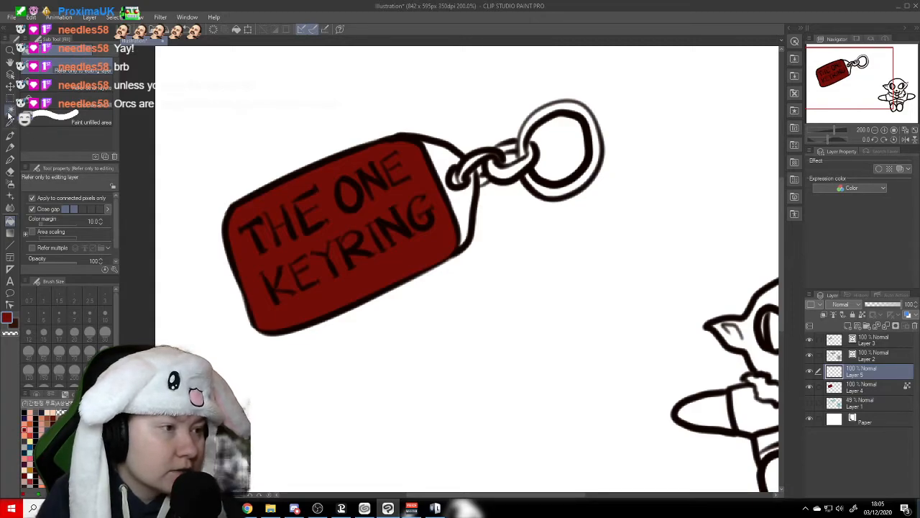
left_click(443, 169)
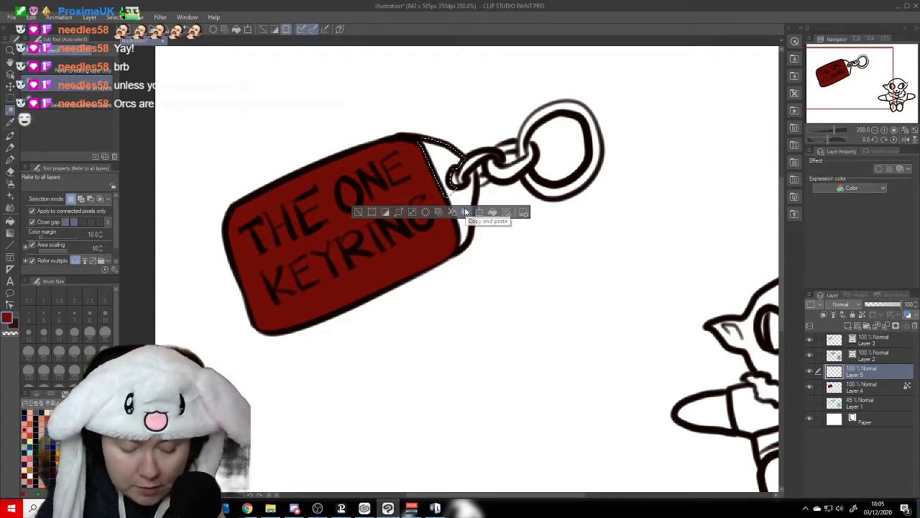
left_click(469, 191, "shift")
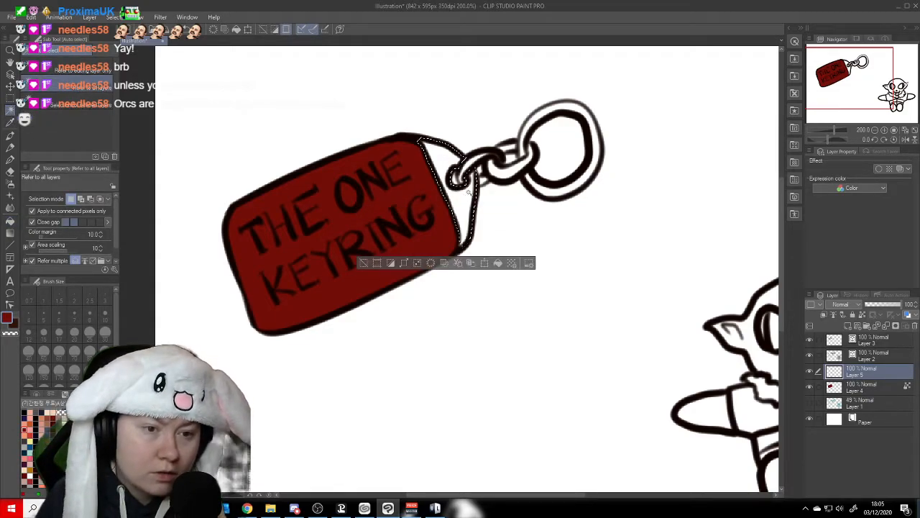
left_click(462, 246, "shift")
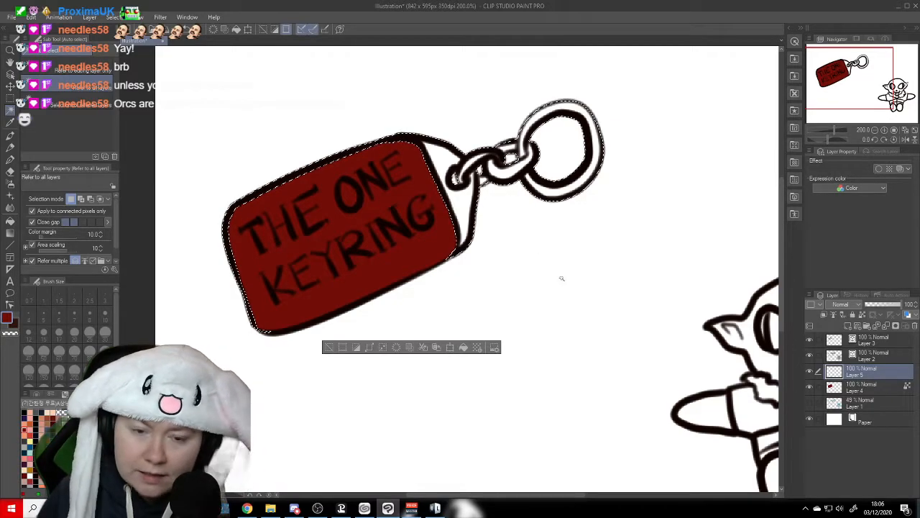
left_click(10, 221)
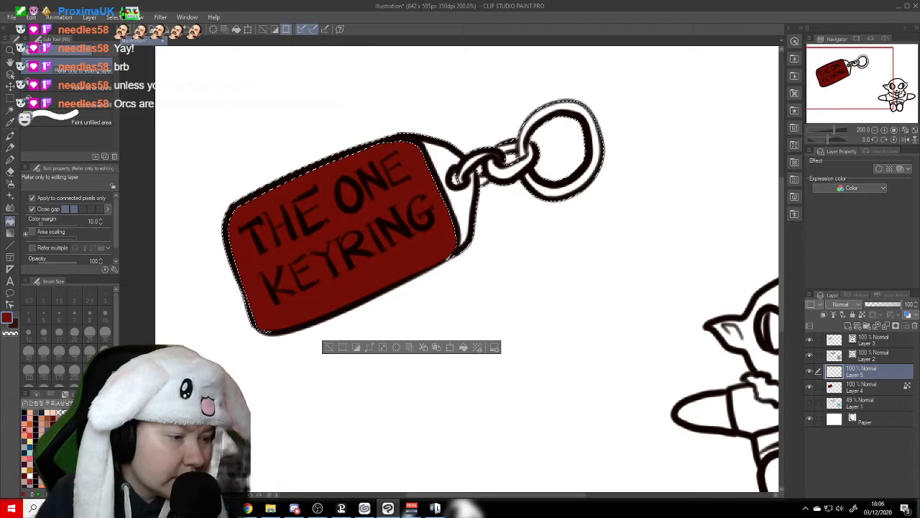
left_click(47, 419)
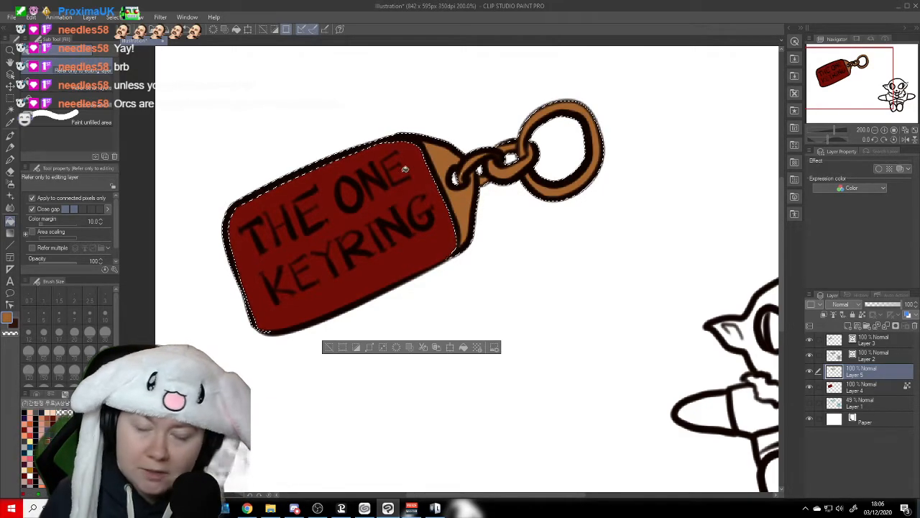
left_click(112, 17)
left_click(133, 41)
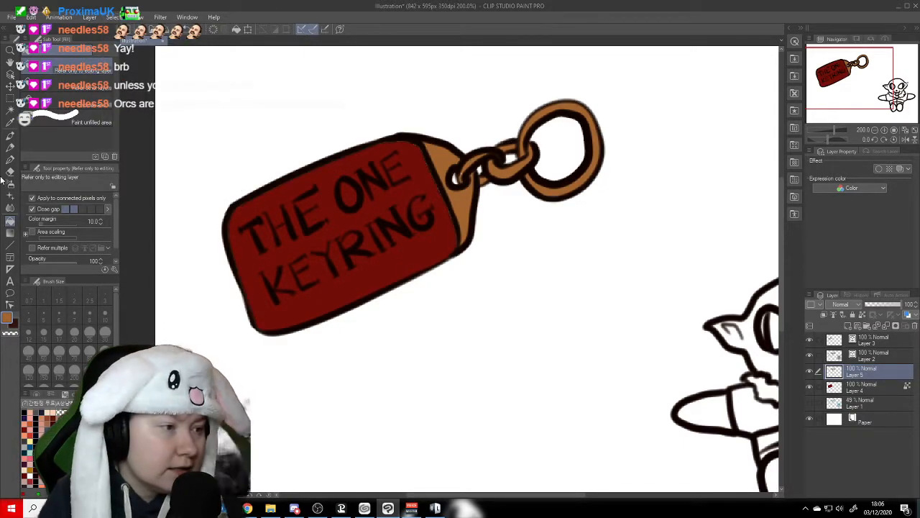
- Lock the transparent pixels of the orange-brown layer and move both keyring colour layers into a new layer folder
left_click(10, 62)
left_click(864, 315)
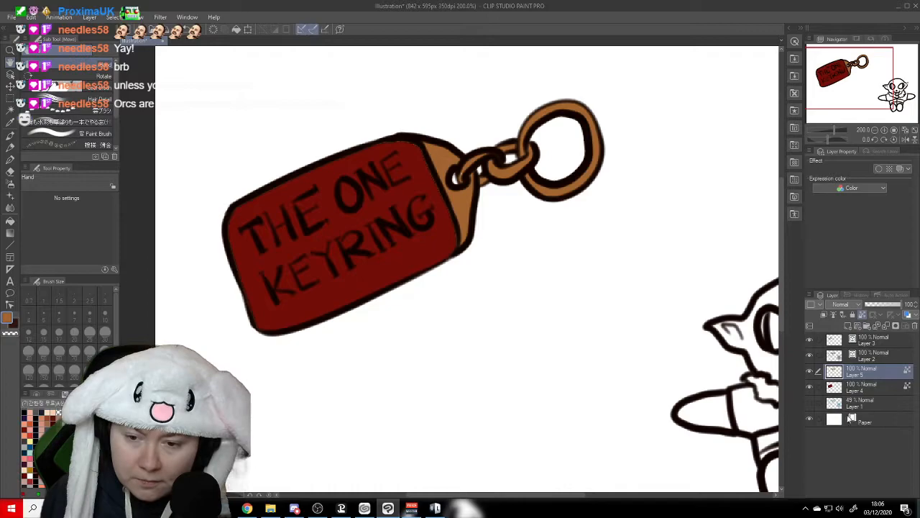
left_click(867, 326)
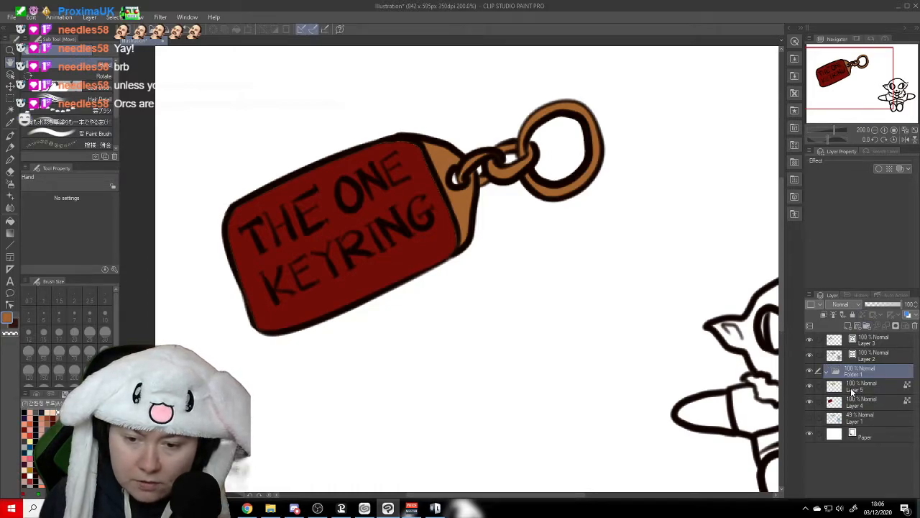
mouse_move(857, 387)
left_mouse_down()
mouse_move(860, 376)
mouse_move(864, 383)
left_mouse_up()
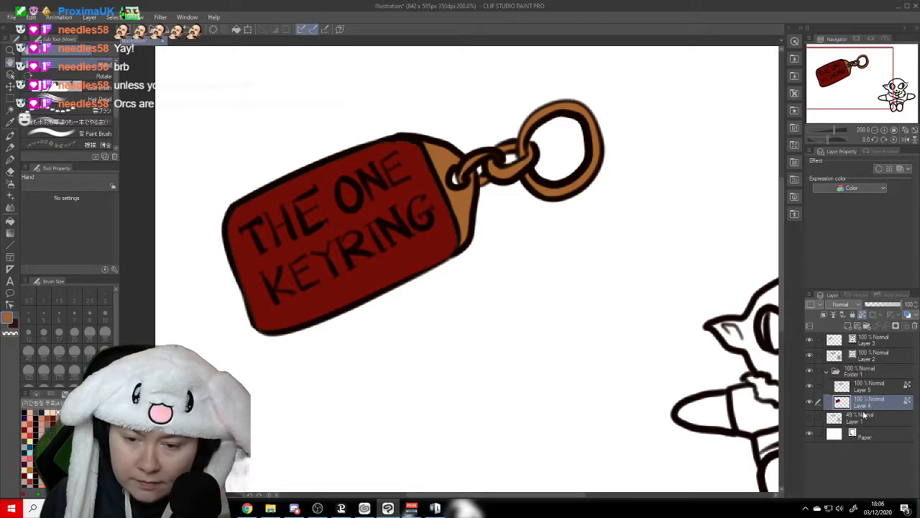
- Rename the new layer folder as The One Keyring
double_click(859, 374)
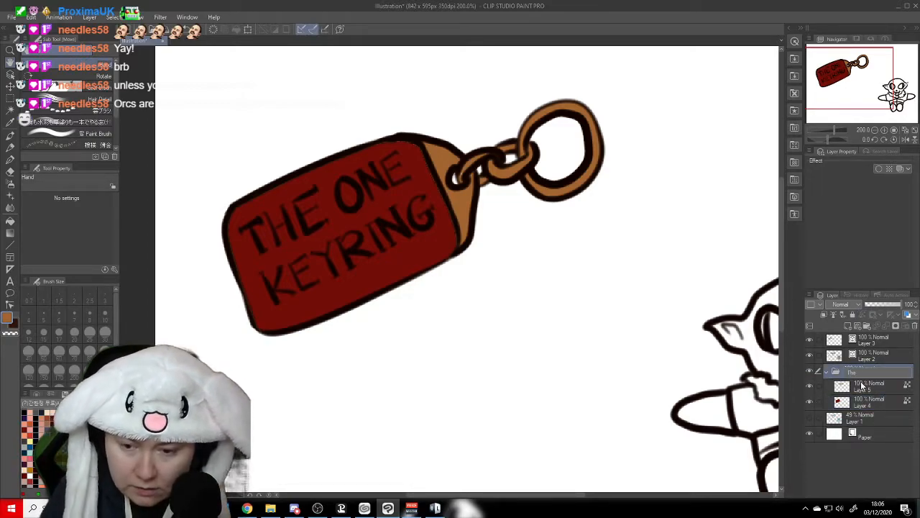
type("The One Keyring")
key("Return")
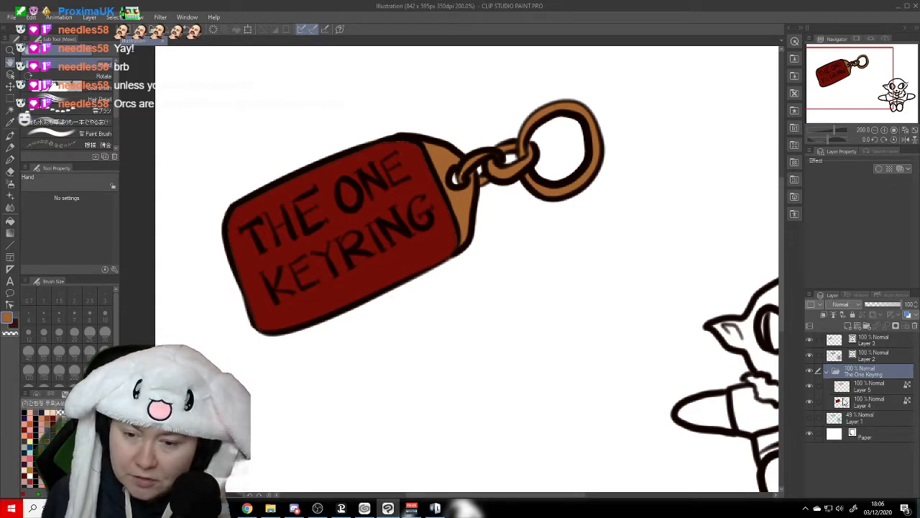
left_click(810, 386)
left_click(811, 387)
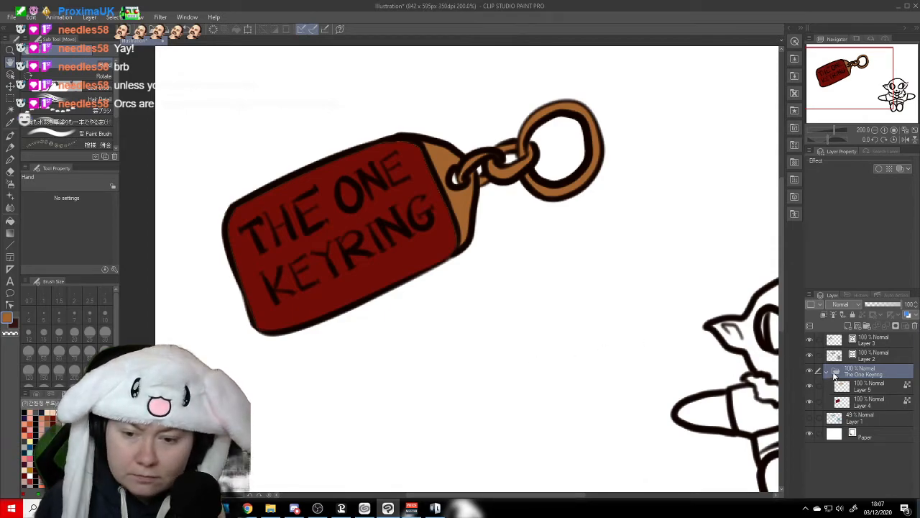
left_click_drag(858, 79, 854, 85)
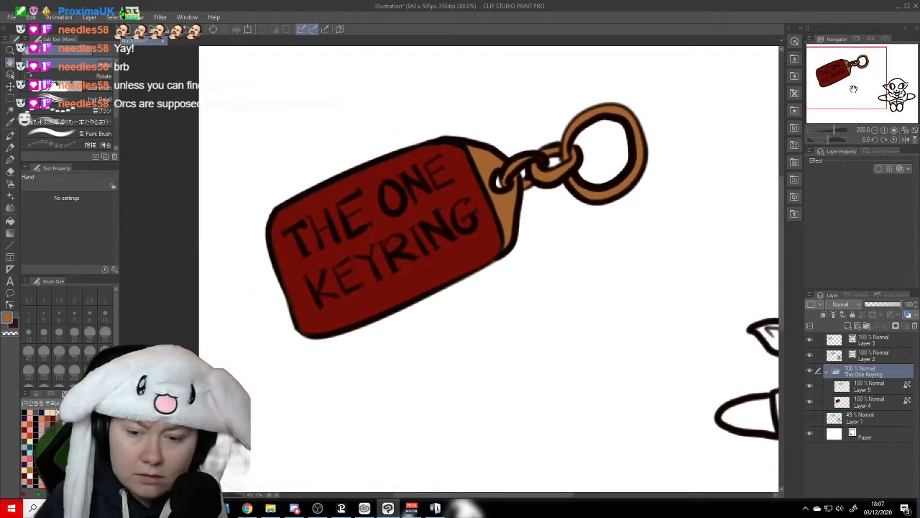
- Unlock the transparent pixels of the orange-brown layer and try a Mechanical pencil stroke near the end piece's lower corner
left_click(908, 387)
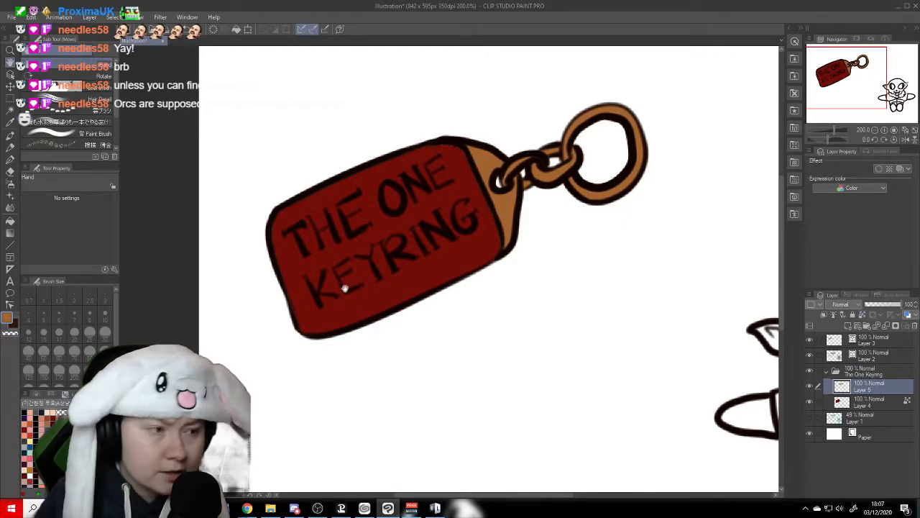
left_click(11, 151)
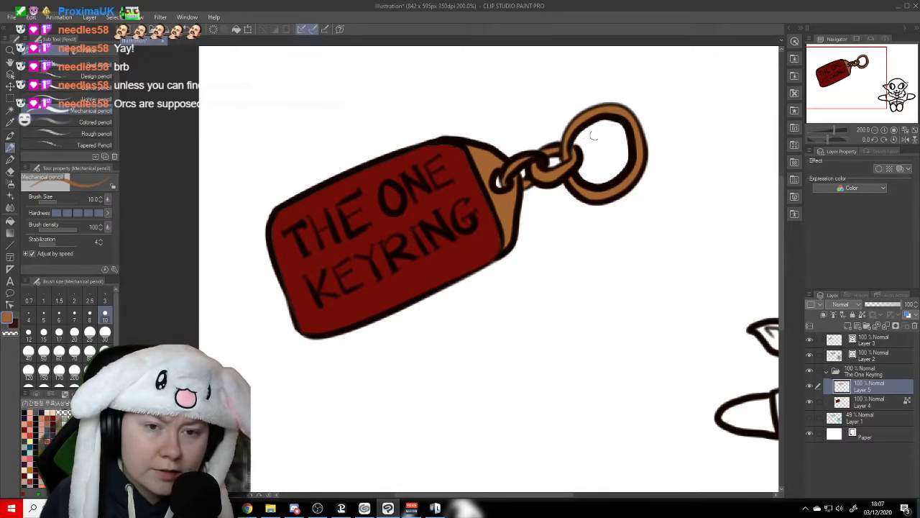
left_click_drag(508, 239, 504, 251)
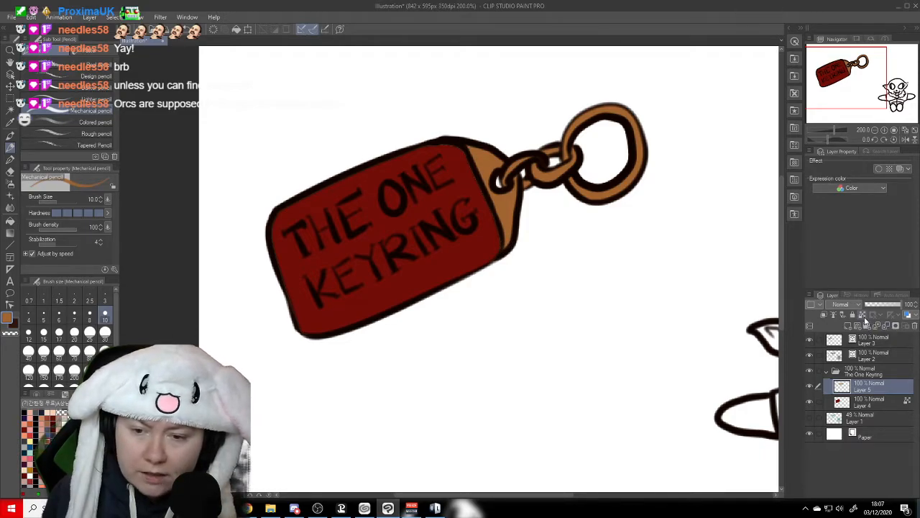
- Select the red tag layer and prepare the なめらか線画ペン brush with orange at size 50
left_click(869, 406)
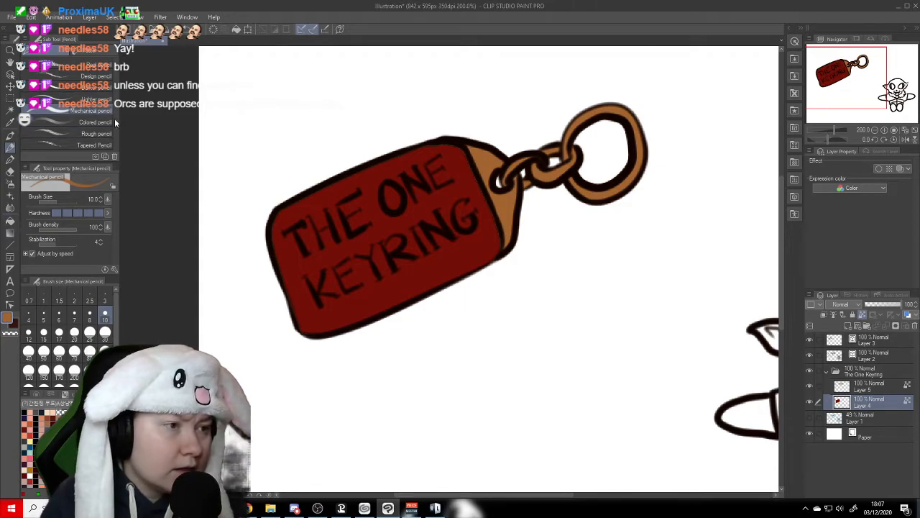
left_click(10, 162)
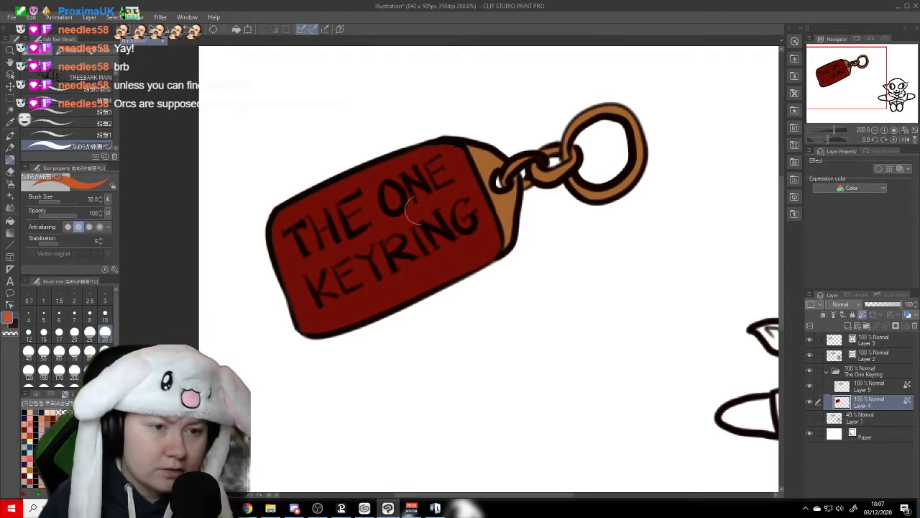
left_click(43, 351)
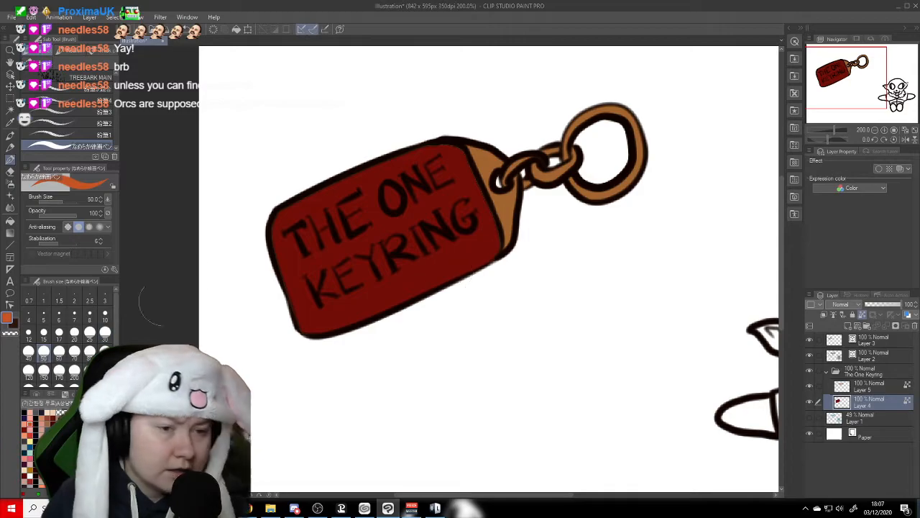
- Try an orange highlight stroke diagonally across the tag behind THE ONE, and undo it along with the stray object selections
mouse_move(456, 175)
left_mouse_down()
mouse_move(433, 162)
mouse_move(463, 157)
mouse_move(399, 195)
mouse_move(433, 184)
mouse_move(323, 241)
left_mouse_up()
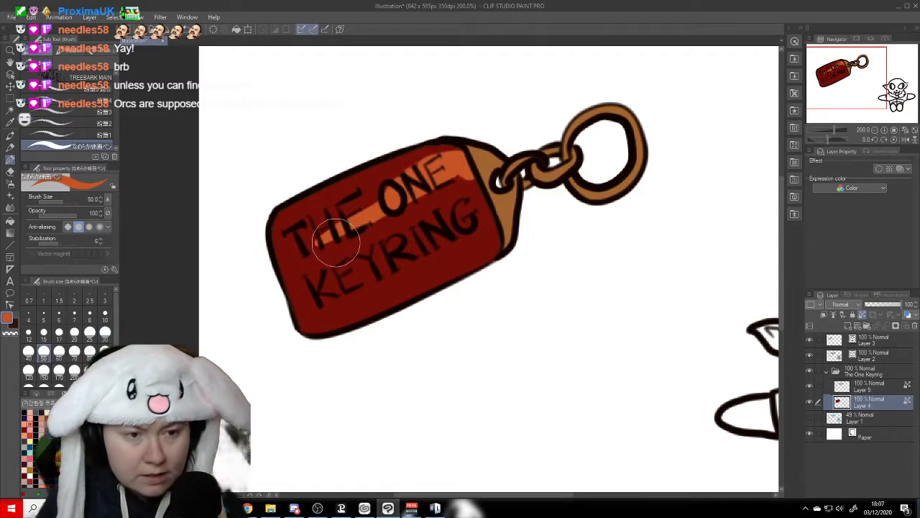
left_click(336, 244, "ctrl")
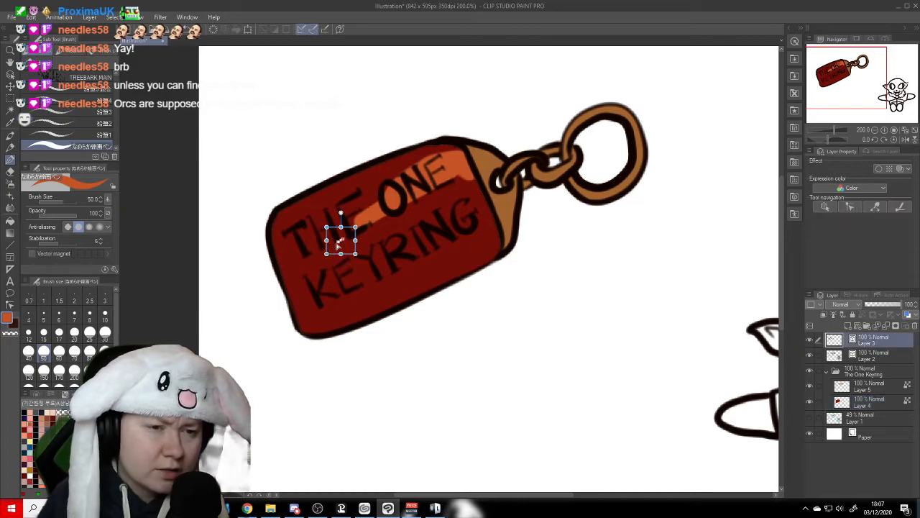
key("ctrl+z")
key("ctrl+z")
key("ctrl+z")
key("ctrl+z")
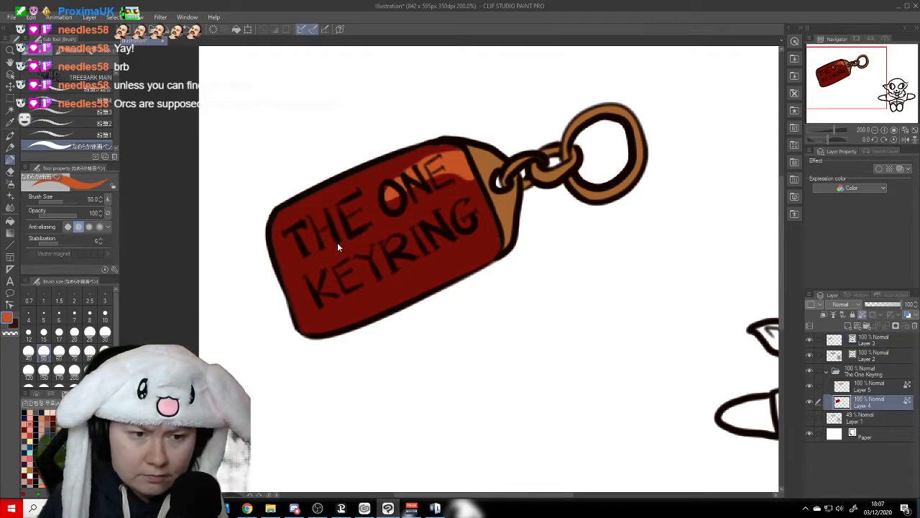
left_click(337, 243, "ctrl")
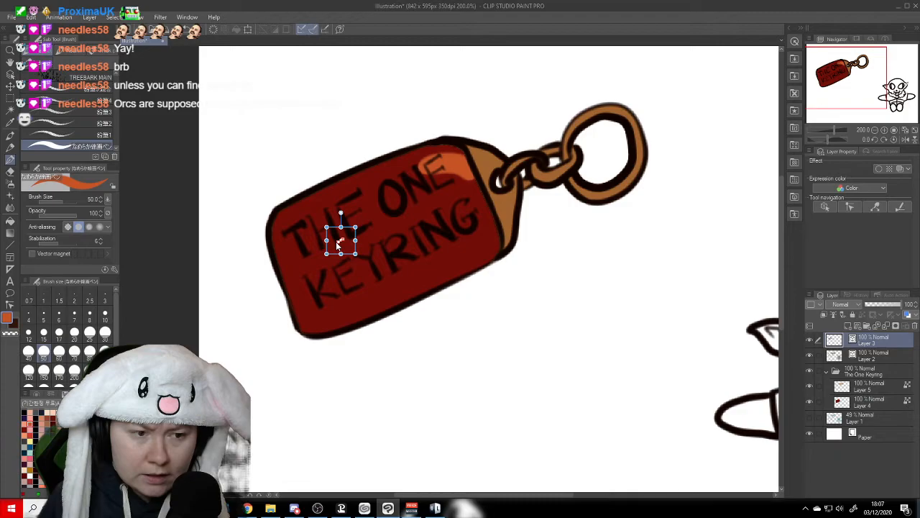
key("ctrl+z")
key("ctrl+z")
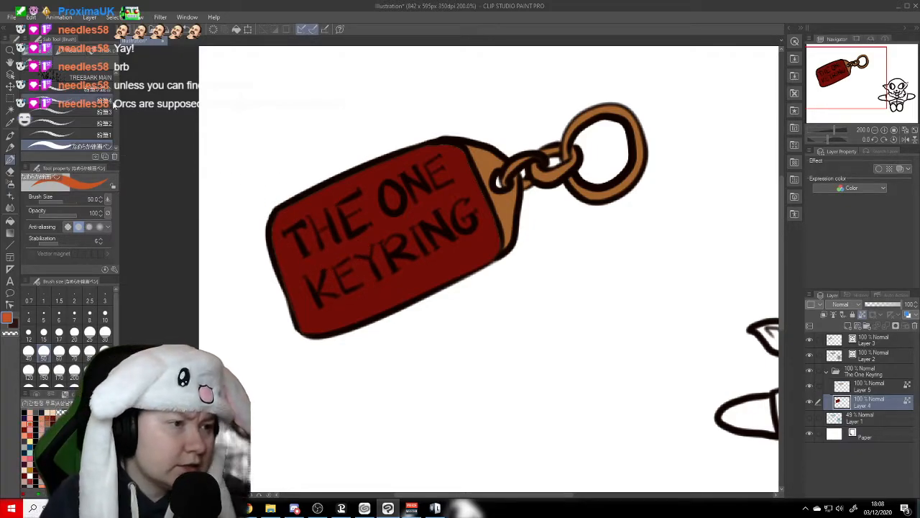
- Paint textured orange over the red tag with the 汚し 柔らかめ brush at size 100, leaving darker red along the edges
scroll(114, 93, "down", 4)
scroll(117, 88, "down", 4)
scroll(117, 88, "down", 2)
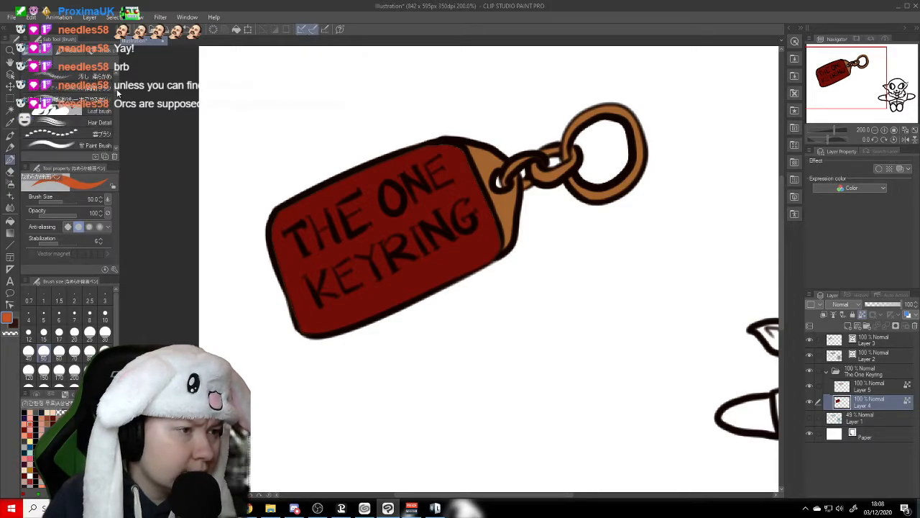
scroll(117, 92, "up", 2)
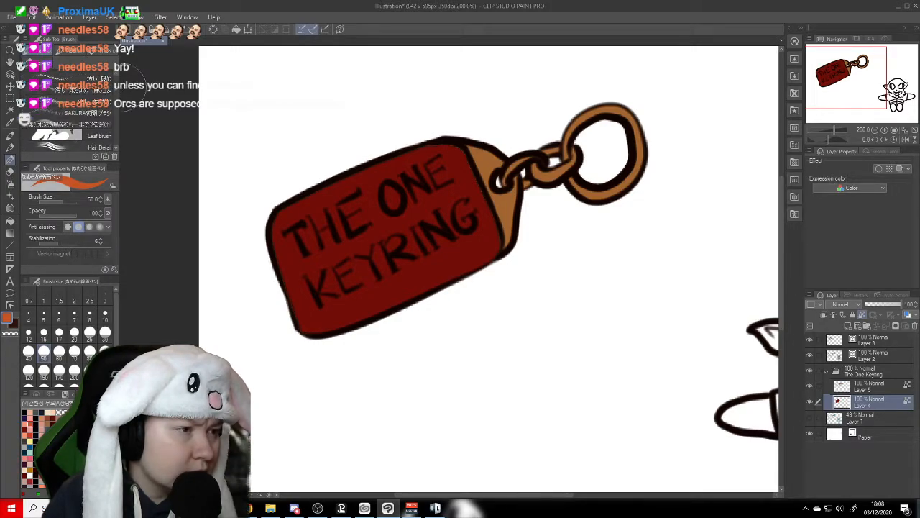
left_click(108, 103)
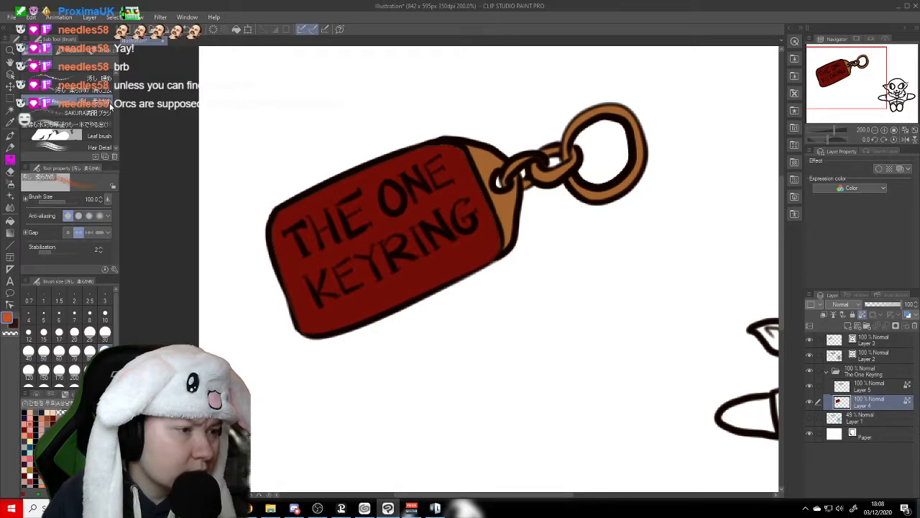
mouse_move(270, 263)
left_mouse_down()
mouse_move(323, 267)
mouse_move(264, 259)
mouse_move(323, 232)
mouse_move(323, 284)
mouse_move(281, 237)
mouse_move(340, 261)
mouse_move(316, 304)
mouse_move(303, 269)
mouse_move(371, 276)
mouse_move(368, 291)
mouse_move(326, 304)
mouse_move(307, 276)
mouse_move(399, 259)
mouse_move(330, 281)
mouse_move(393, 290)
mouse_move(430, 261)
mouse_move(382, 278)
mouse_move(312, 281)
mouse_move(305, 247)
mouse_move(360, 200)
mouse_move(280, 249)
mouse_move(353, 228)
mouse_move(303, 236)
mouse_move(359, 220)
mouse_move(368, 204)
mouse_move(366, 216)
mouse_move(434, 202)
mouse_move(312, 222)
mouse_move(426, 195)
mouse_move(427, 177)
mouse_move(426, 190)
mouse_move(460, 195)
mouse_move(486, 181)
mouse_move(469, 231)
mouse_move(409, 272)
mouse_move(480, 207)
mouse_move(462, 247)
mouse_move(401, 266)
mouse_move(394, 236)
mouse_move(471, 202)
mouse_move(324, 262)
mouse_move(291, 261)
mouse_move(362, 279)
mouse_move(354, 247)
mouse_move(411, 219)
mouse_move(374, 238)
mouse_move(415, 249)
mouse_move(469, 237)
mouse_move(469, 201)
mouse_move(434, 256)
mouse_move(392, 282)
mouse_move(457, 227)
mouse_move(442, 178)
mouse_move(412, 173)
mouse_move(462, 203)
mouse_move(435, 249)
mouse_move(365, 304)
mouse_move(373, 305)
mouse_move(395, 272)
mouse_move(443, 241)
mouse_move(461, 200)
mouse_move(310, 287)
mouse_move(321, 248)
mouse_move(454, 191)
mouse_move(446, 167)
mouse_move(396, 178)
mouse_move(370, 165)
mouse_move(468, 245)
mouse_move(498, 222)
mouse_move(398, 296)
left_mouse_up()
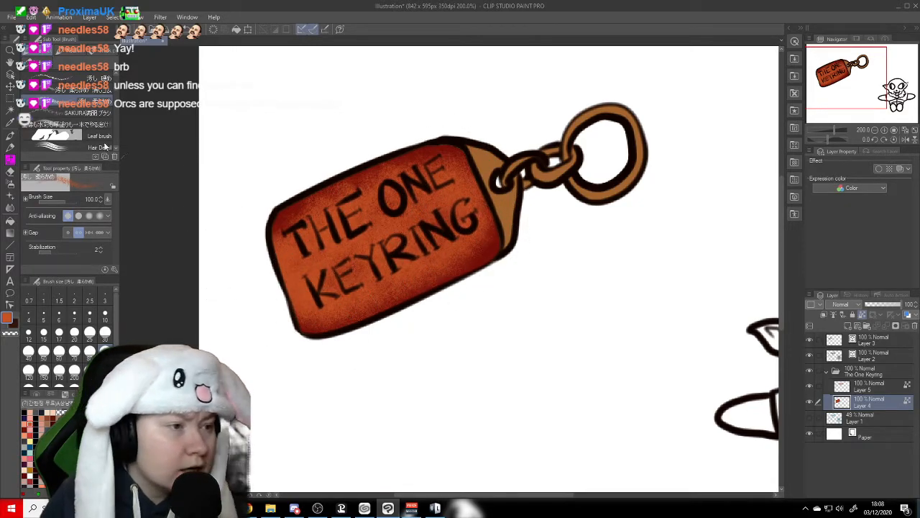
- Paint brighter orange and yellow-orange into the middle of the tag with the ランダム brush, enlarged to size 70
scroll(110, 109, "up", 3)
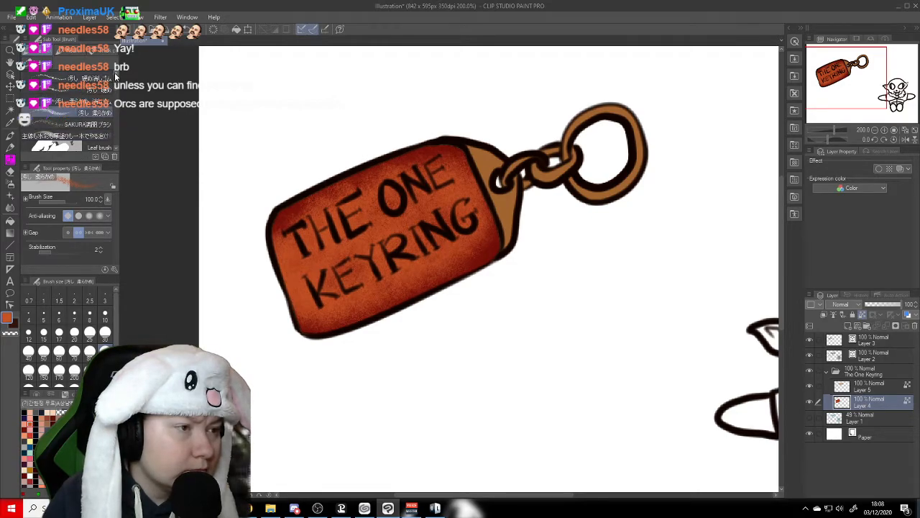
scroll(113, 81, "up", 2)
scroll(113, 84, "up", 4)
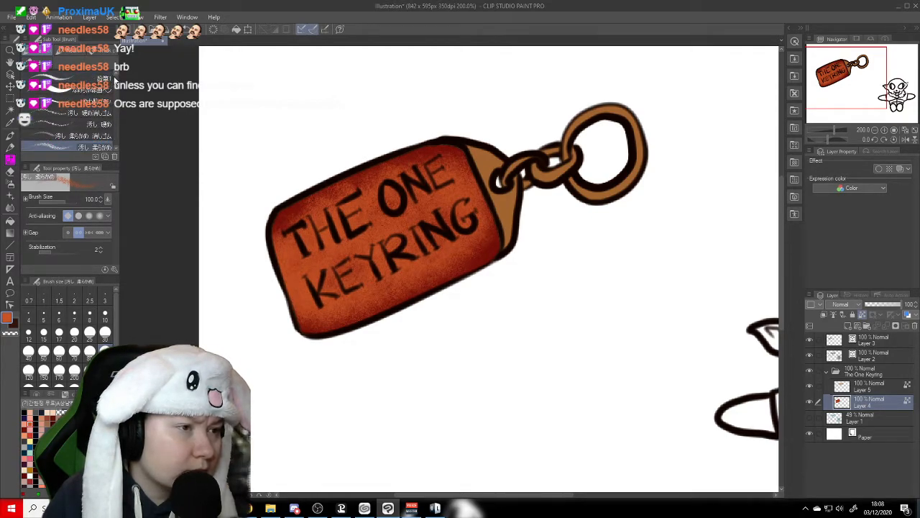
scroll(115, 77, "up", 3)
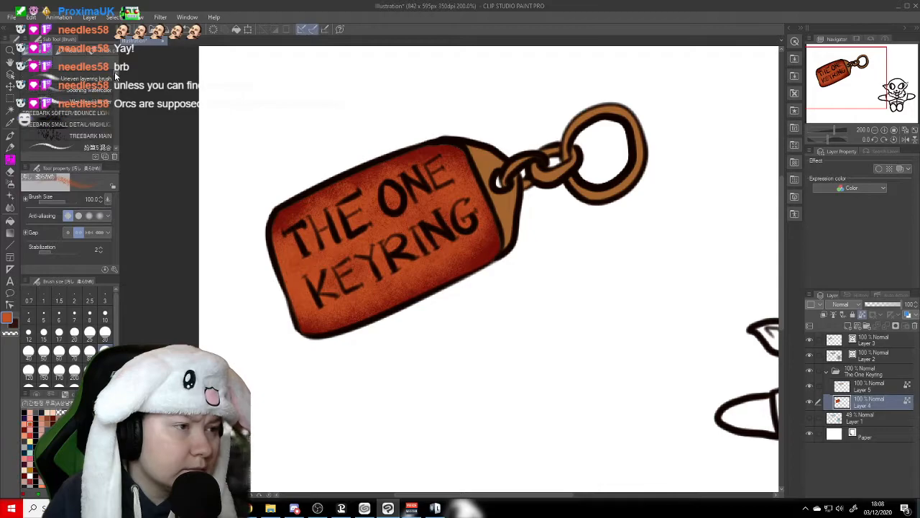
scroll(116, 84, "up", 5)
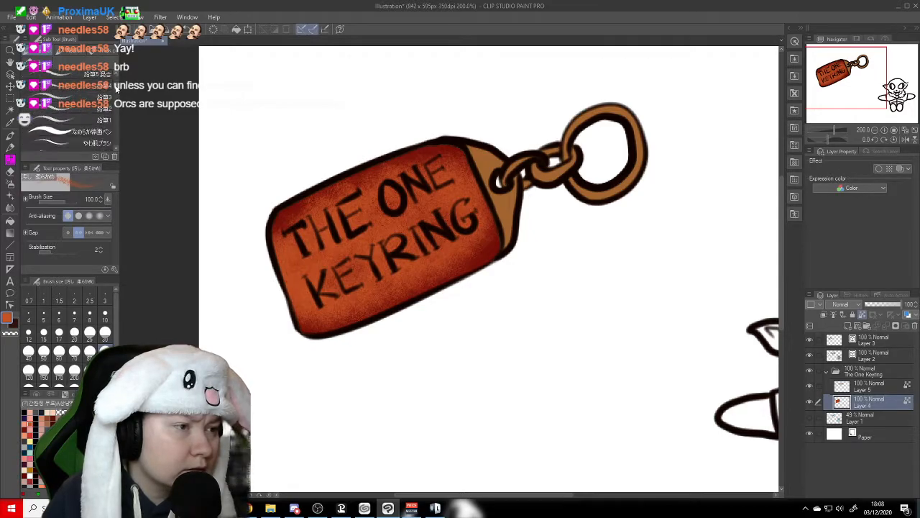
scroll(115, 93, "up", 5)
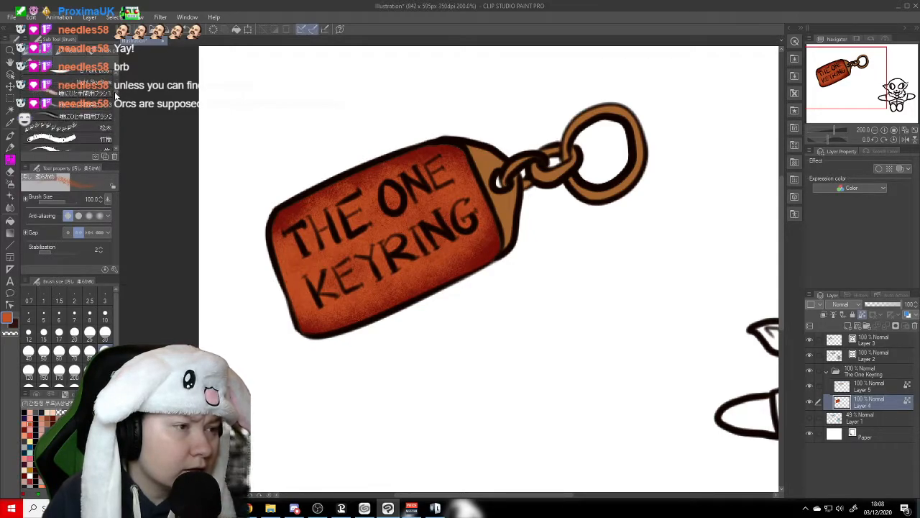
scroll(115, 103, "up", 5)
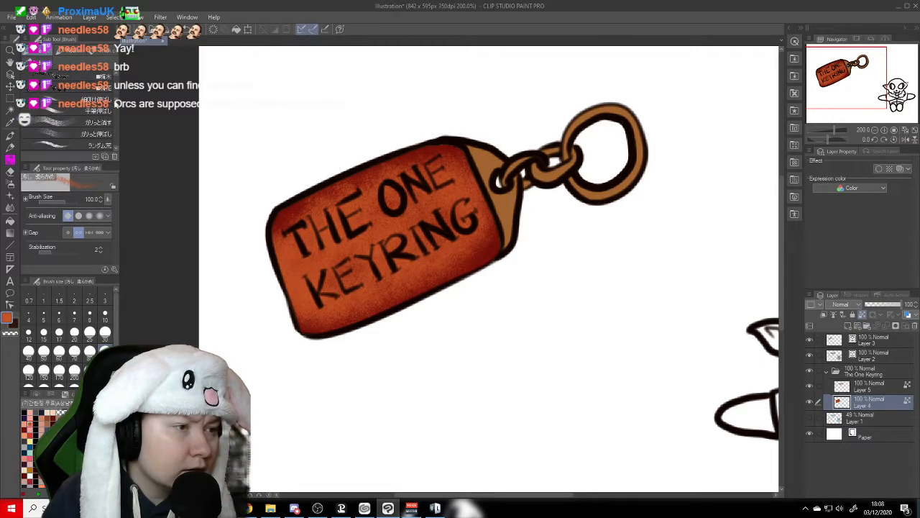
left_click(81, 121)
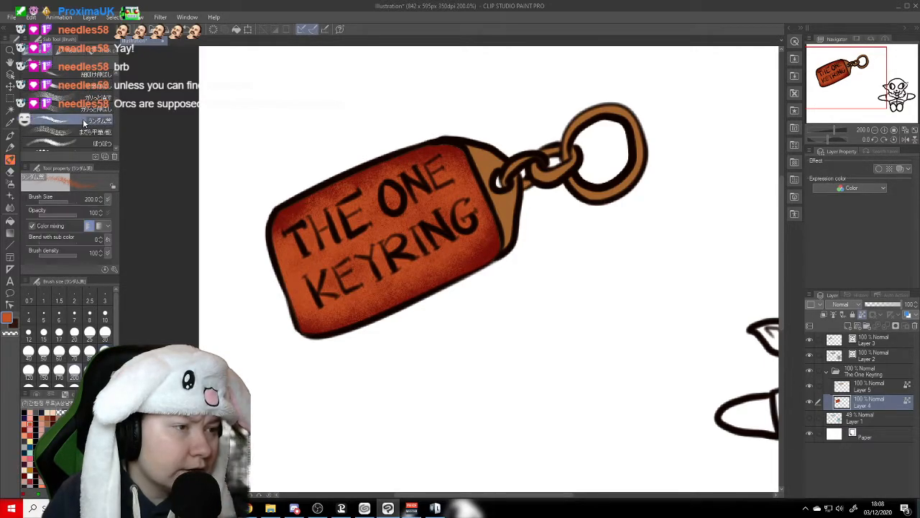
left_click(105, 335)
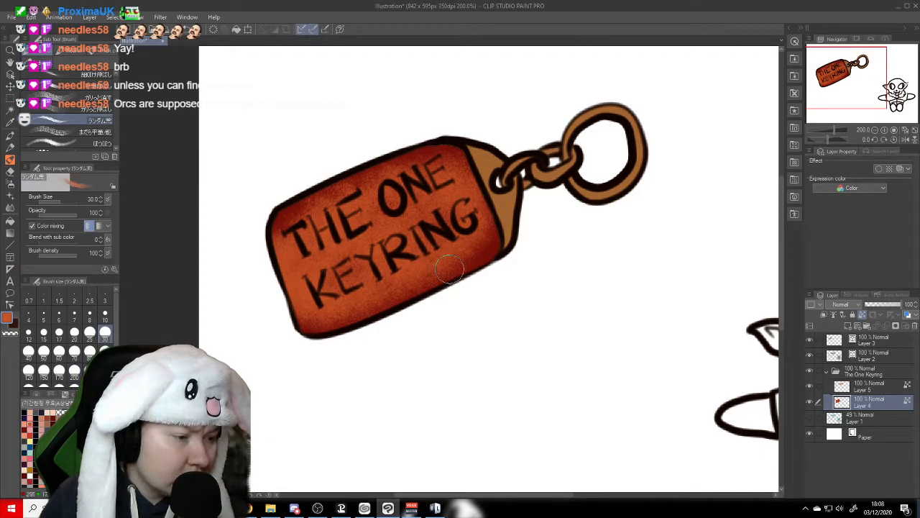
left_click(424, 176, "alt")
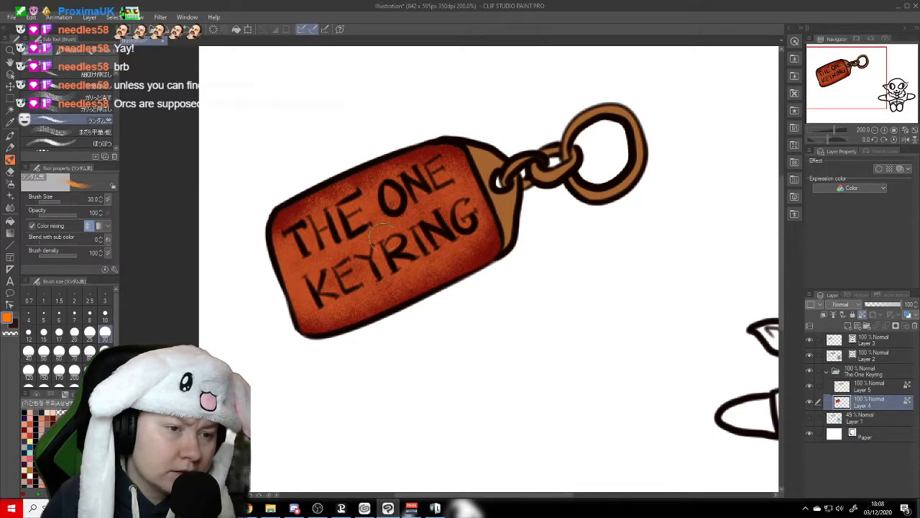
left_click(74, 351)
mouse_move(412, 189)
left_mouse_down()
mouse_move(328, 234)
mouse_move(325, 275)
mouse_move(359, 287)
mouse_move(321, 290)
mouse_move(407, 264)
mouse_move(401, 236)
mouse_move(373, 235)
mouse_move(380, 205)
mouse_move(438, 200)
mouse_move(416, 201)
mouse_move(450, 236)
mouse_move(406, 253)
mouse_move(450, 236)
mouse_move(449, 215)
mouse_move(427, 198)
mouse_move(438, 187)
mouse_move(420, 175)
mouse_move(308, 223)
mouse_move(305, 269)
mouse_move(292, 252)
mouse_move(337, 303)
mouse_move(330, 311)
mouse_move(420, 258)
mouse_move(468, 239)
mouse_move(413, 281)
mouse_move(488, 241)
mouse_move(463, 234)
mouse_move(445, 165)
mouse_move(422, 162)
mouse_move(442, 159)
mouse_move(338, 180)
left_mouse_up()
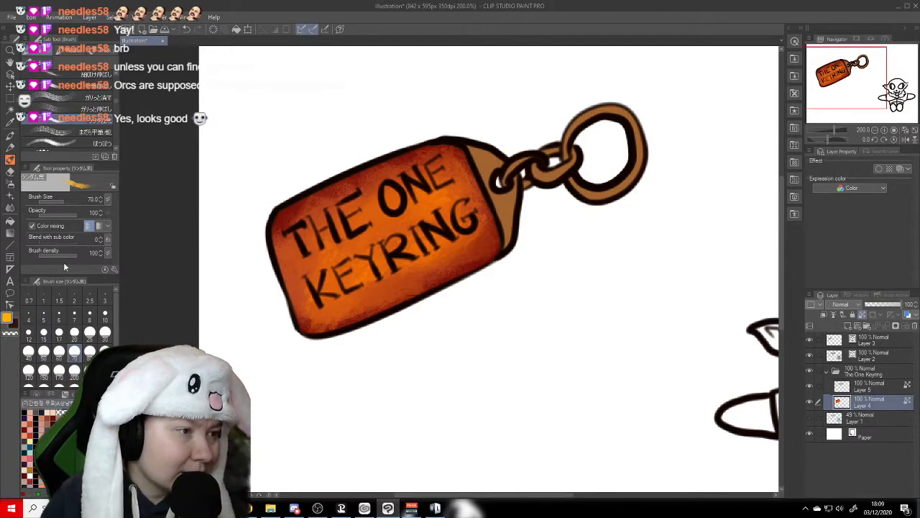
- Add mottled yellow-orange texture across the tag behind the lettering with the まだら brush at size 100
left_click(68, 132)
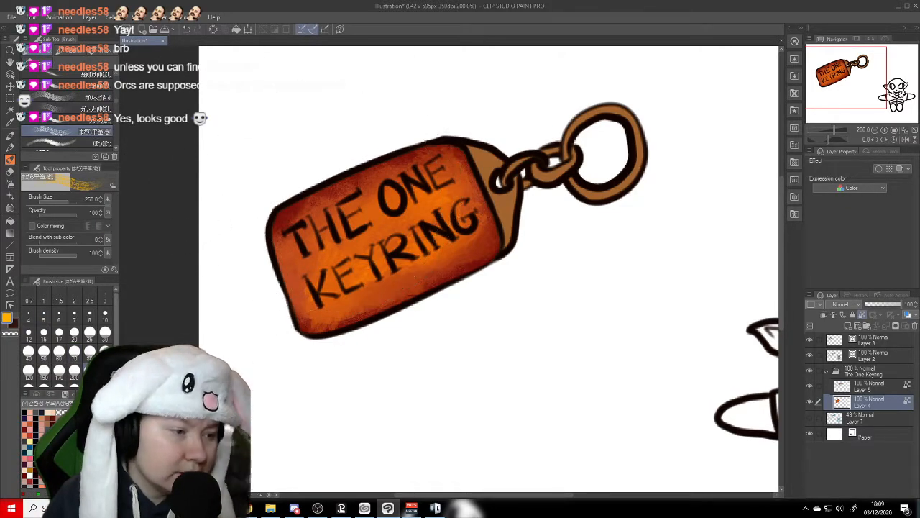
left_click(105, 351)
mouse_move(327, 226)
left_mouse_down()
mouse_move(436, 217)
mouse_move(340, 250)
mouse_move(381, 215)
mouse_move(320, 270)
mouse_move(331, 302)
mouse_move(445, 236)
mouse_move(439, 270)
mouse_move(374, 154)
mouse_move(327, 187)
mouse_move(327, 229)
mouse_move(438, 248)
left_mouse_up()
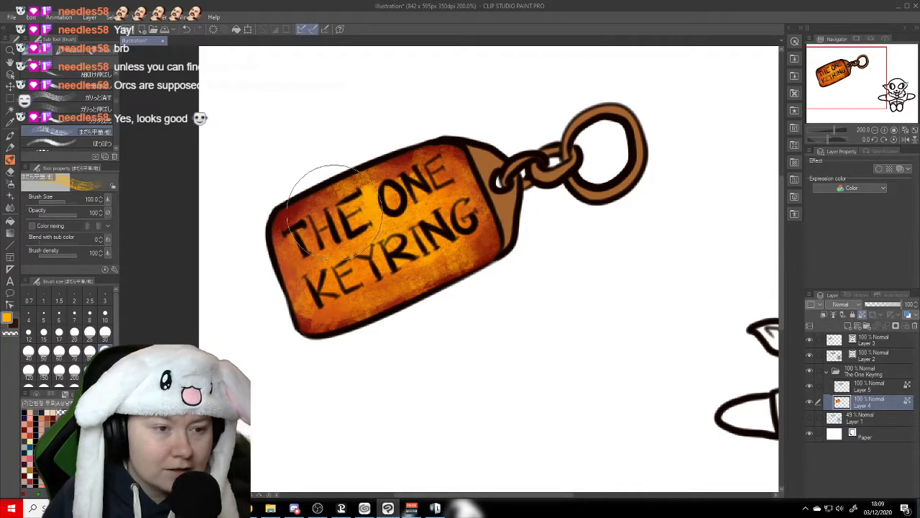
- With the 汚し 柔らかめ brush, shade the tag's edges dark brown at sizes 100 and 300 and speckle its middle pale yellow at size 30
left_click_drag(116, 101, 115, 88)
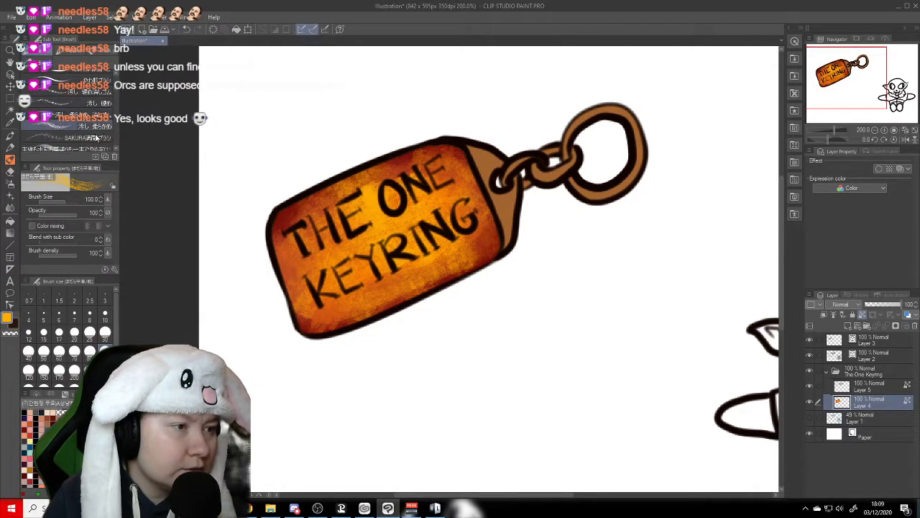
left_click(97, 136)
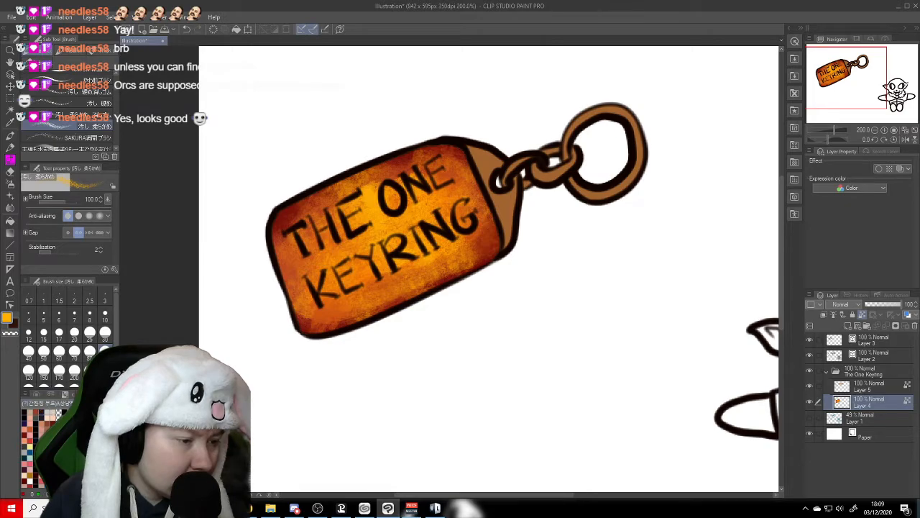
key("x")
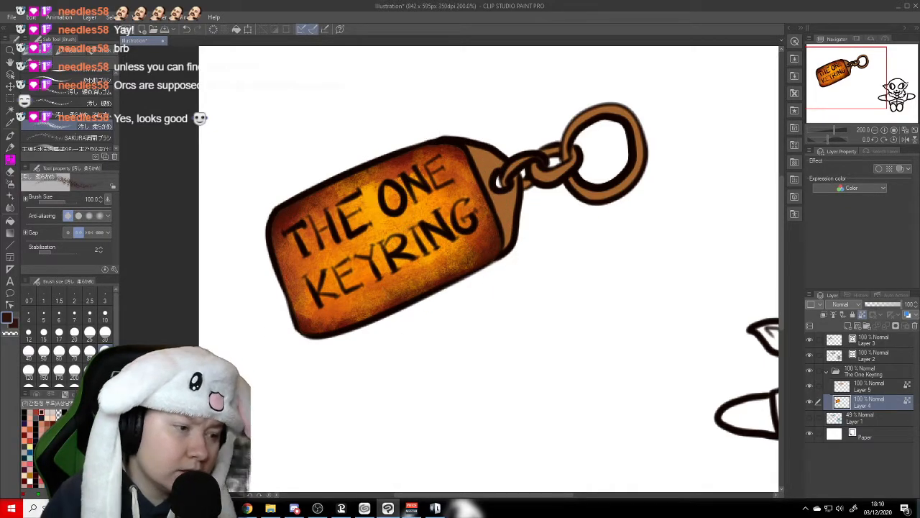
left_click(105, 370)
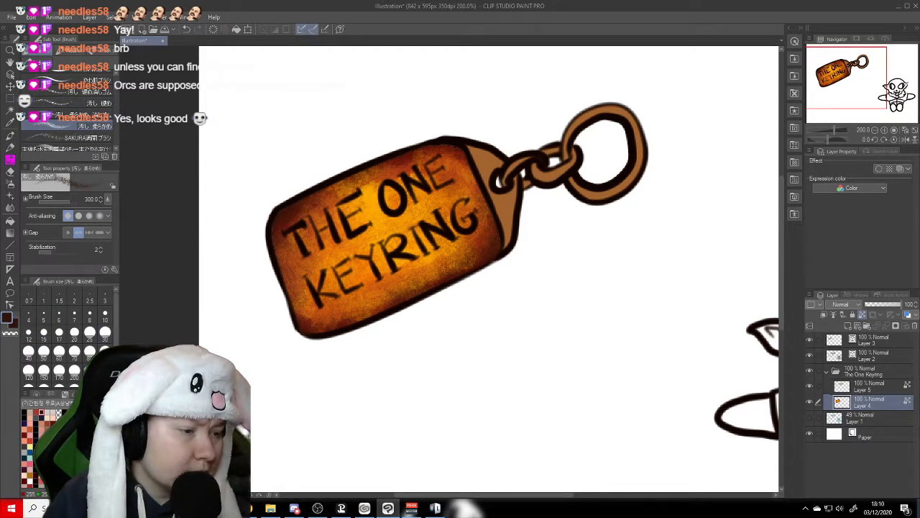
left_click(31, 442)
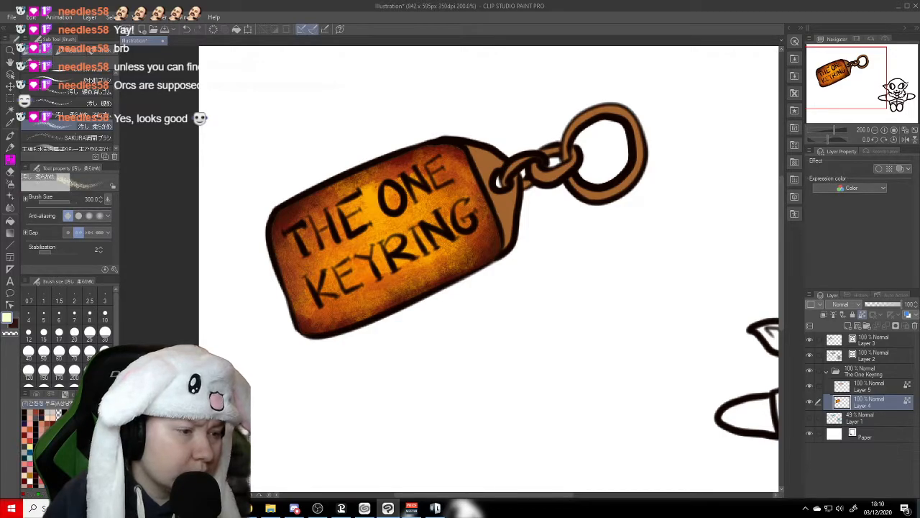
left_click(105, 332)
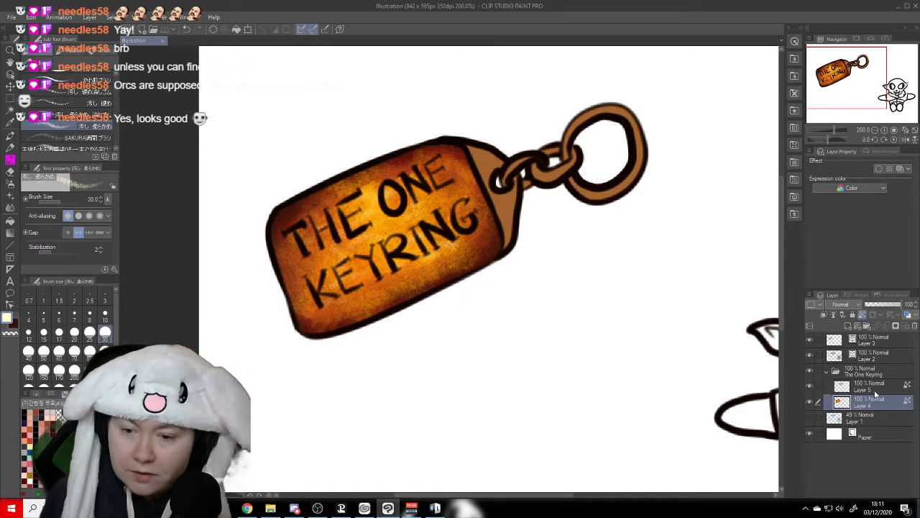
- Add a clipped layer above the tag colour and paint pale yellow highlights along the tag's edges with the 塗料普通/平 brush at size 30
left_click(846, 326)
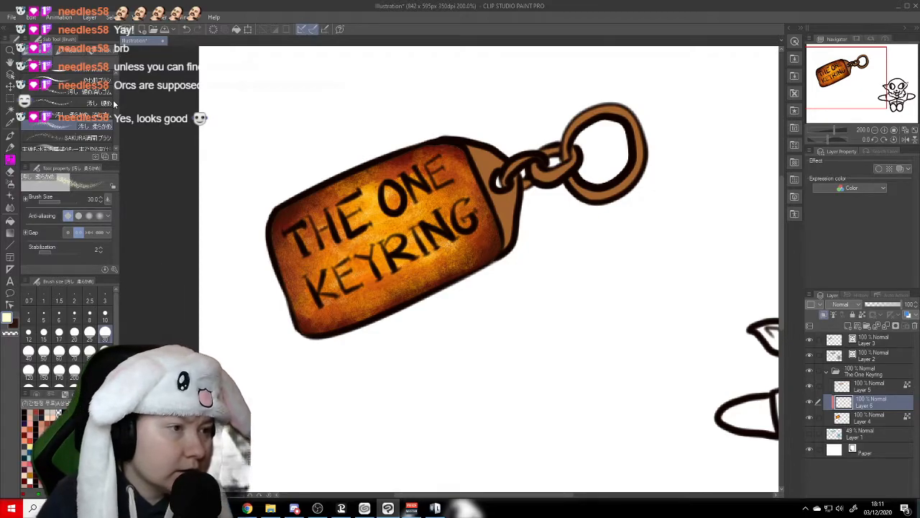
scroll(116, 90, "down", 5)
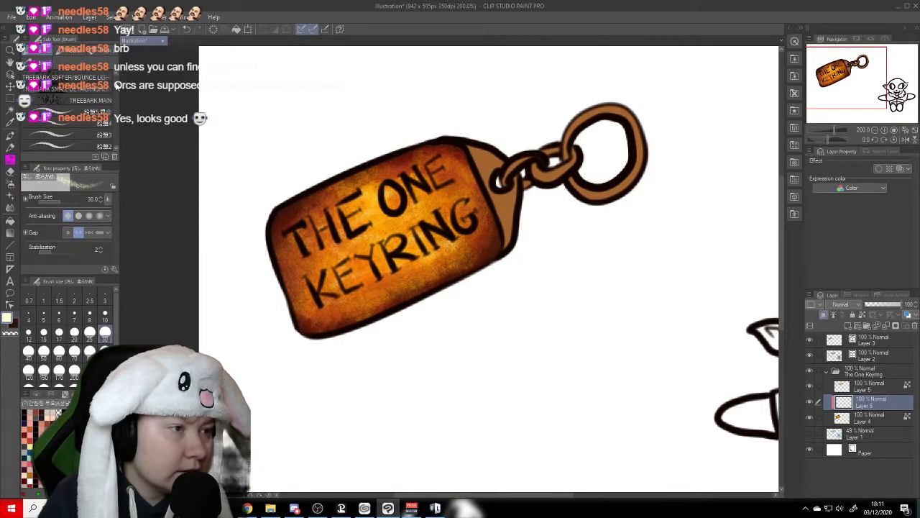
scroll(115, 99, "down", 5)
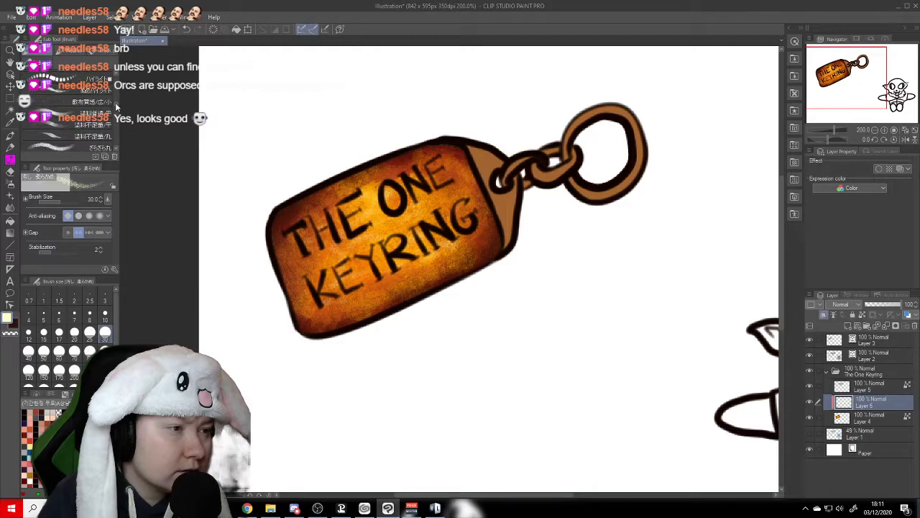
left_click(112, 112)
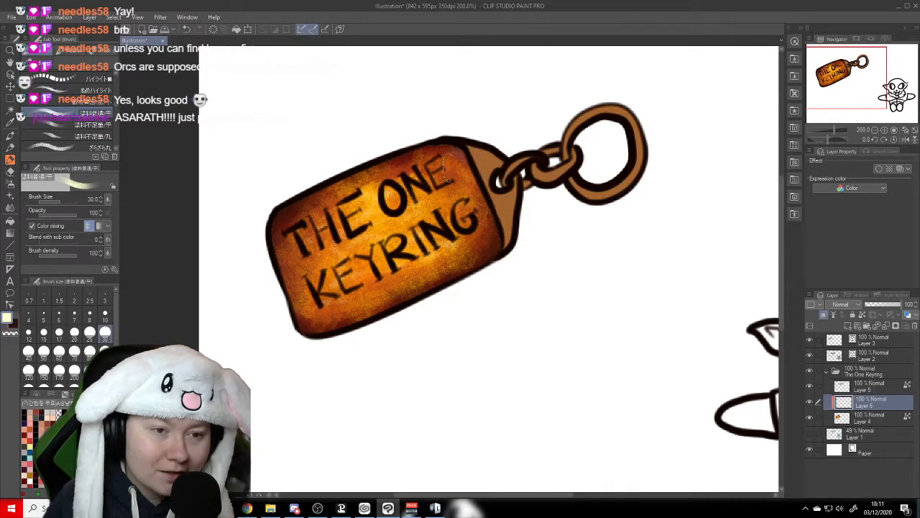
mouse_move(442, 148)
left_mouse_down()
mouse_move(401, 153)
mouse_move(482, 172)
mouse_move(434, 146)
mouse_move(440, 167)
mouse_move(413, 162)
mouse_move(442, 143)
left_mouse_up()
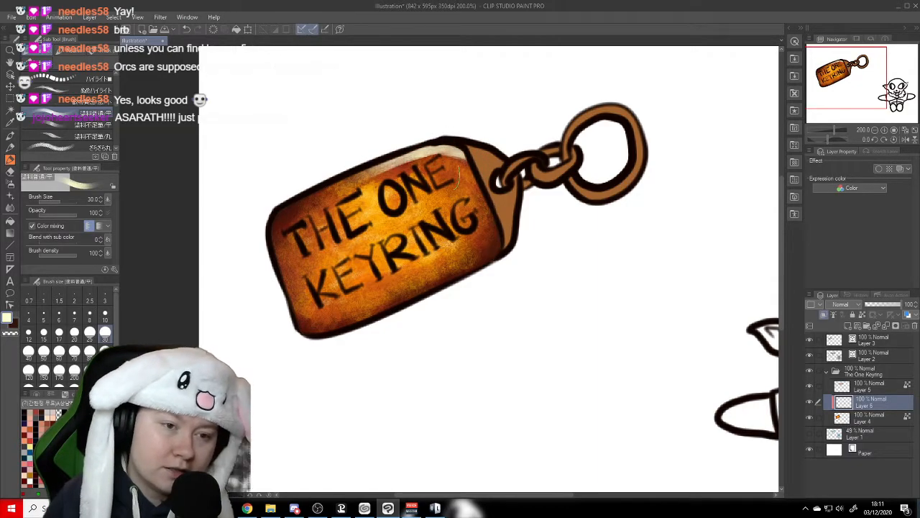
mouse_move(363, 167)
left_mouse_down()
mouse_move(479, 154)
mouse_move(422, 151)
mouse_move(475, 181)
left_mouse_up()
mouse_move(502, 237)
left_mouse_down()
mouse_move(467, 280)
mouse_move(511, 233)
mouse_move(403, 316)
left_mouse_up()
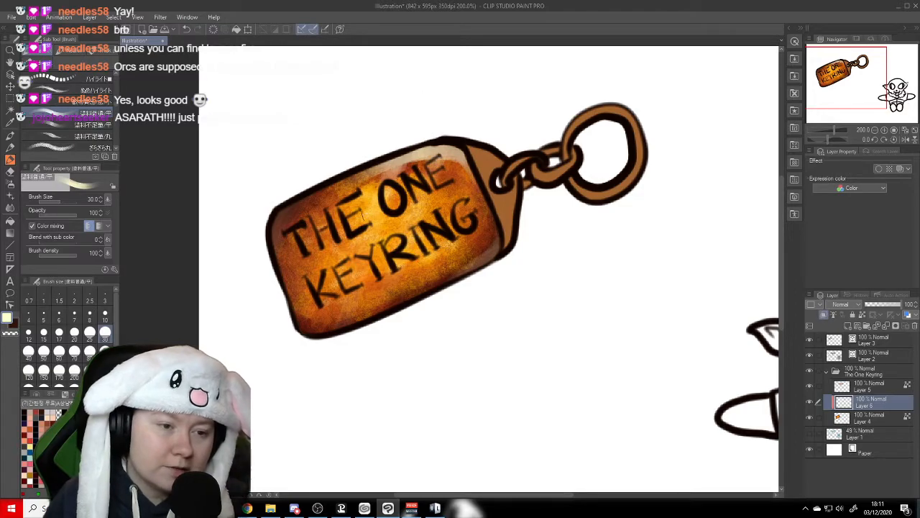
- Paint pale diagonal shine streaks across the tag from its upper edge to its lower corner, and touch up beside the end piece
left_click_drag(402, 148, 342, 327)
mouse_move(403, 151)
left_mouse_down()
mouse_move(332, 316)
mouse_move(386, 148)
mouse_move(337, 287)
left_mouse_up()
left_click_drag(377, 162, 310, 331)
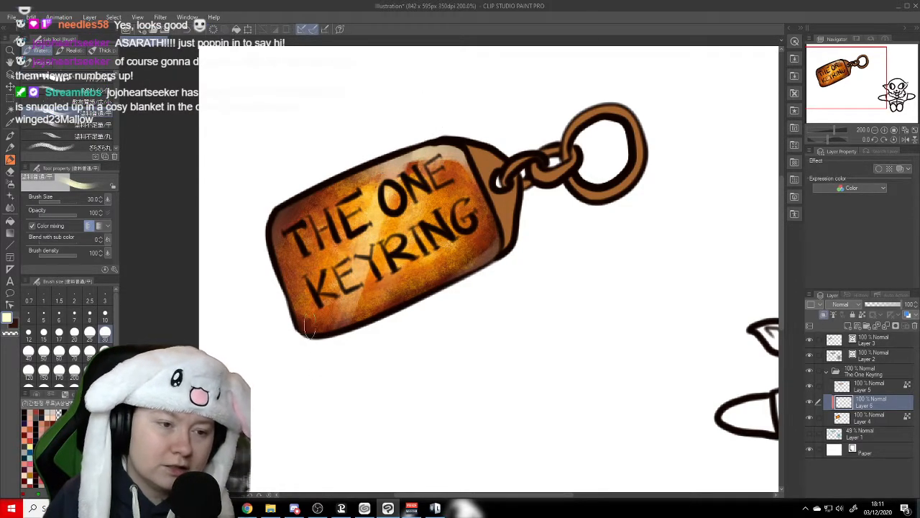
left_click_drag(386, 158, 305, 330)
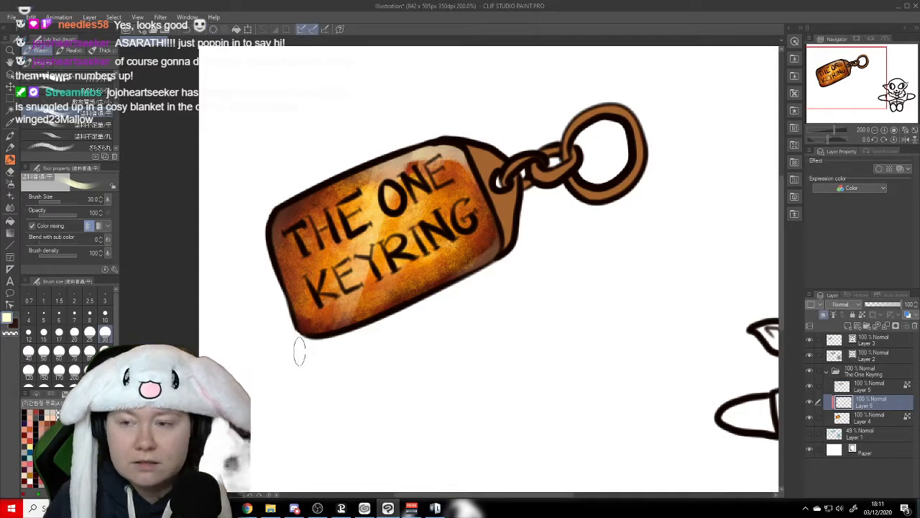
left_click_drag(361, 159, 310, 303)
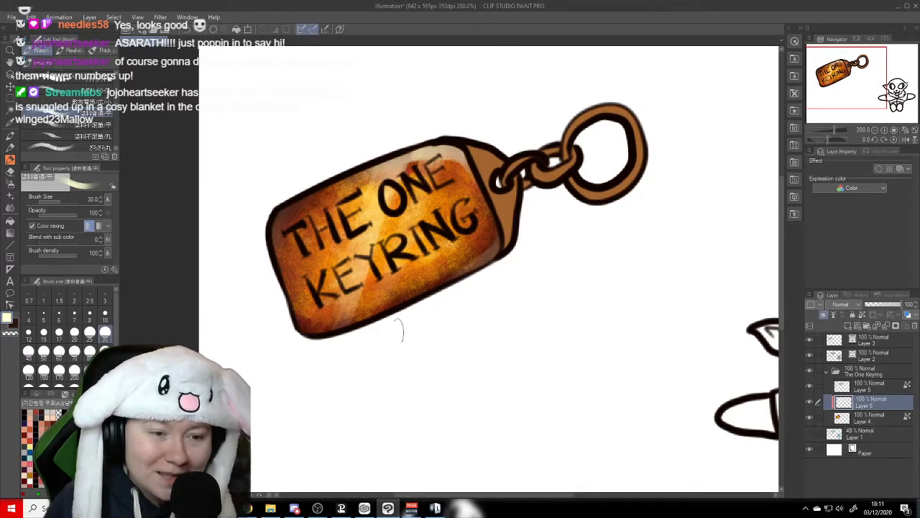
left_click_drag(467, 224, 471, 181)
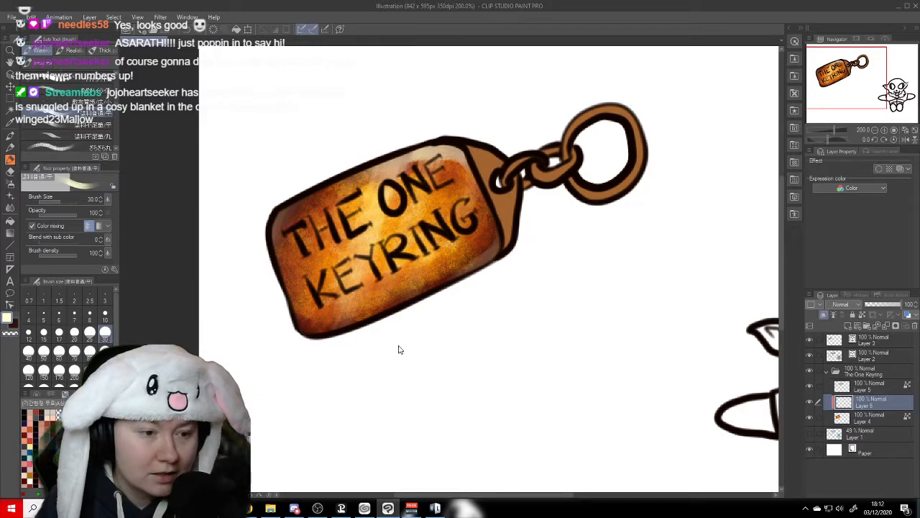
- Select the tag colour layer and add a new layer directly above it, beneath the highlight layer
left_click(883, 420)
left_click(902, 406)
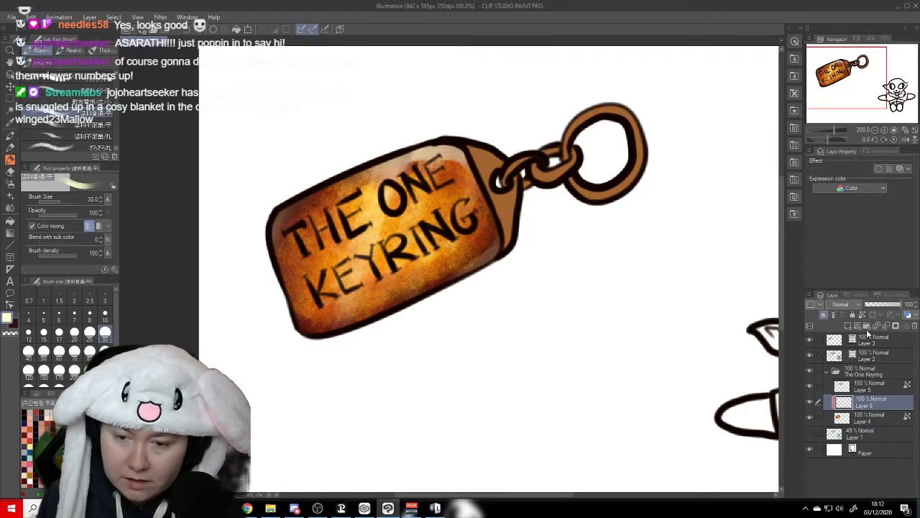
left_click(883, 418)
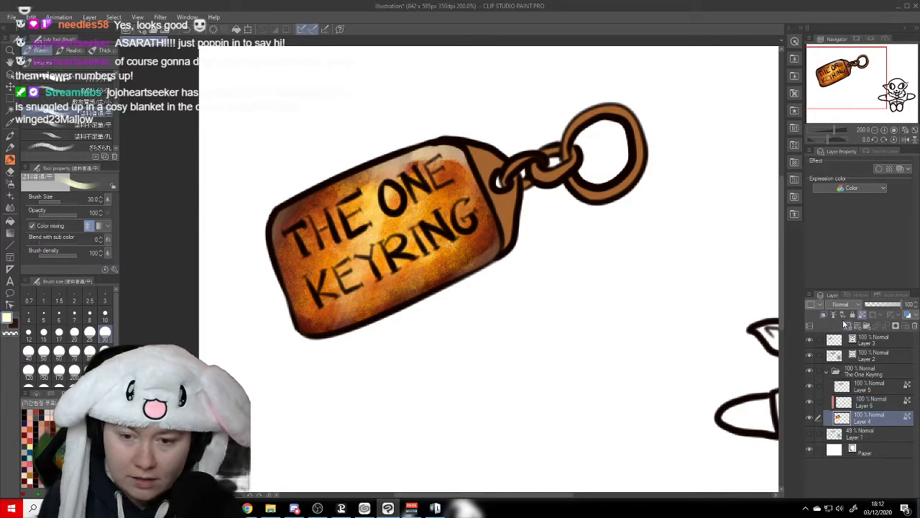
left_click(825, 315)
left_click(825, 317)
left_click(849, 326)
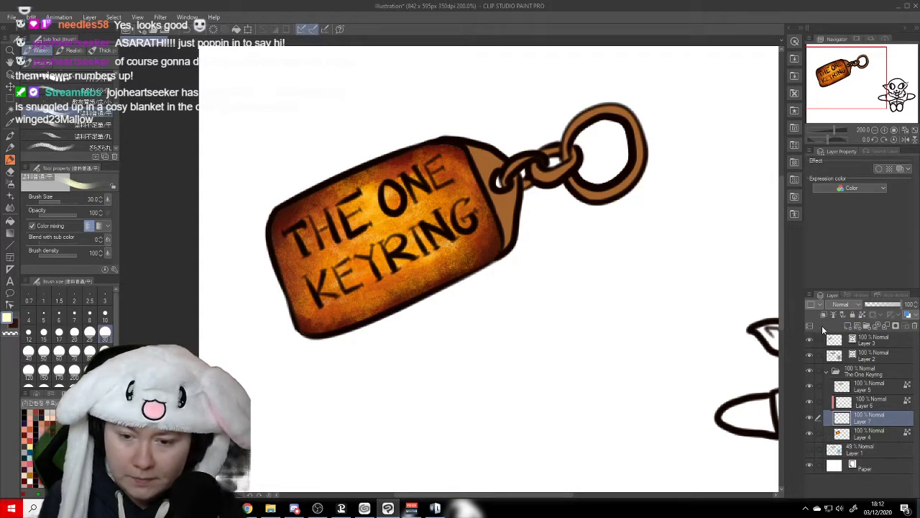
- Clip the new layer to the tag colour layer and shade the tag's lower-left corner and lower edge dark brown at brush size 50
left_click(825, 316)
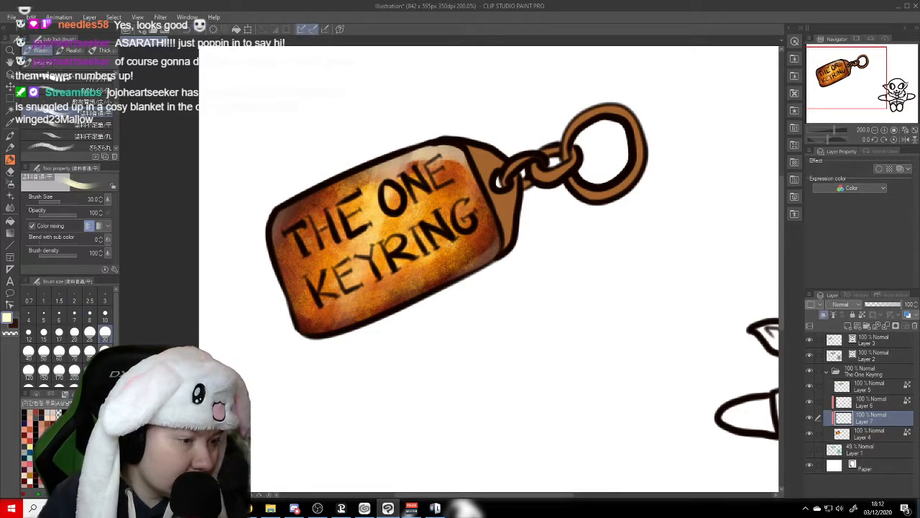
left_click(44, 352)
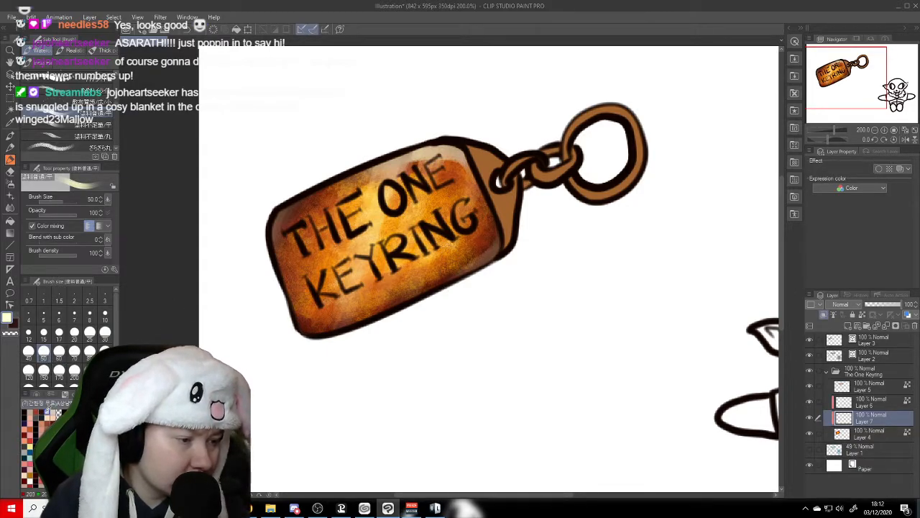
key("x")
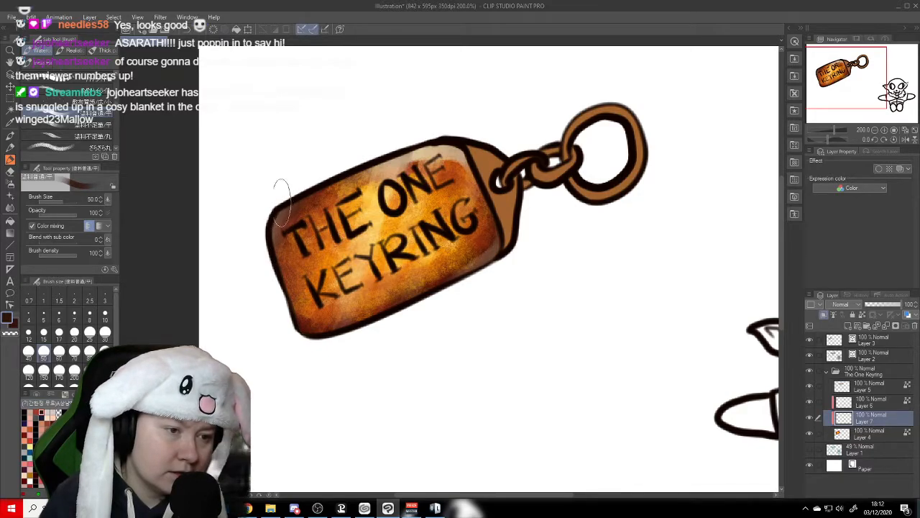
left_click_drag(274, 261, 319, 333)
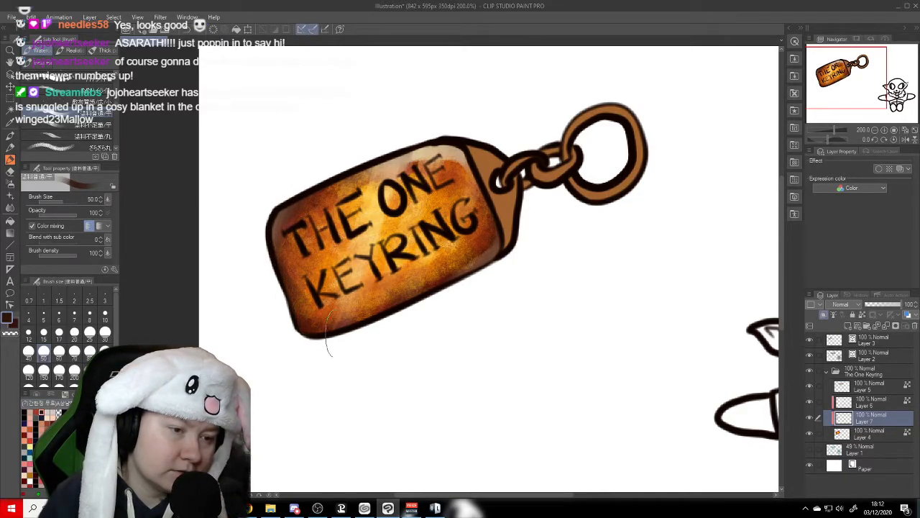
left_click_drag(297, 292, 335, 318)
mouse_move(284, 270)
left_mouse_down()
mouse_move(295, 291)
mouse_move(409, 288)
left_mouse_up()
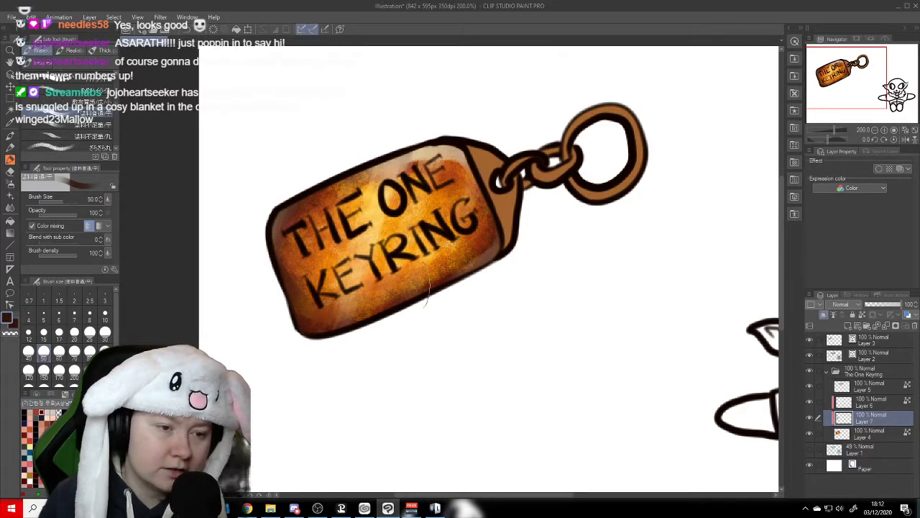
left_click_drag(284, 270, 474, 284)
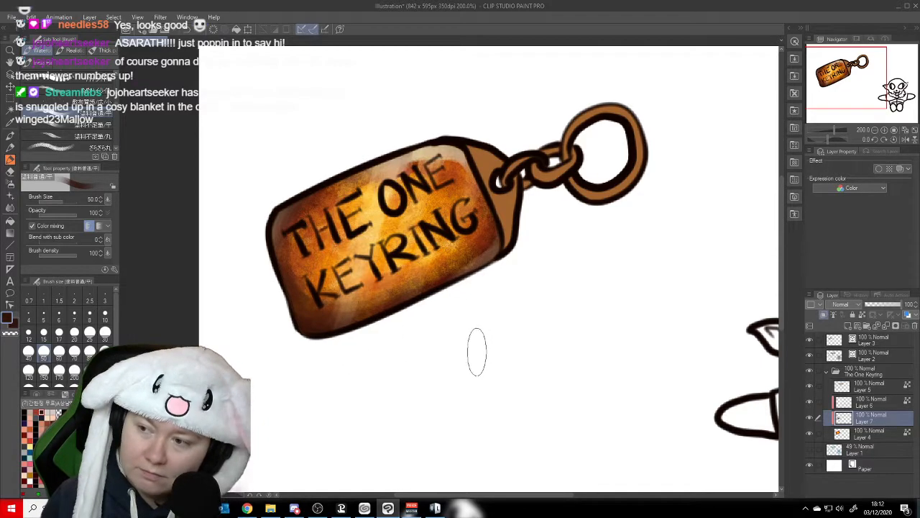
- Select the colour layer of the end piece, chain and ring, and choose the かすれ油彩 brush at size 30
key("h")
left_click_drag(241, 241, 242, 241)
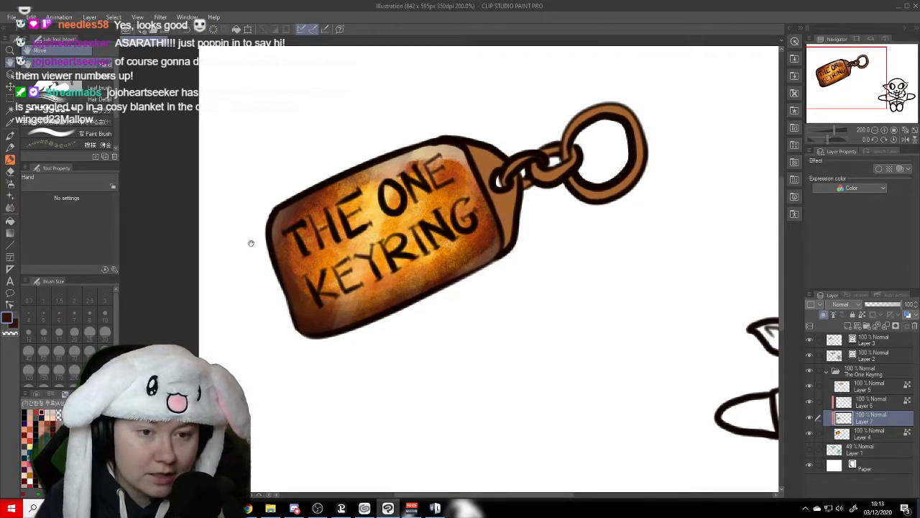
left_click_drag(583, 238, 540, 262)
left_click_drag(538, 259, 530, 272)
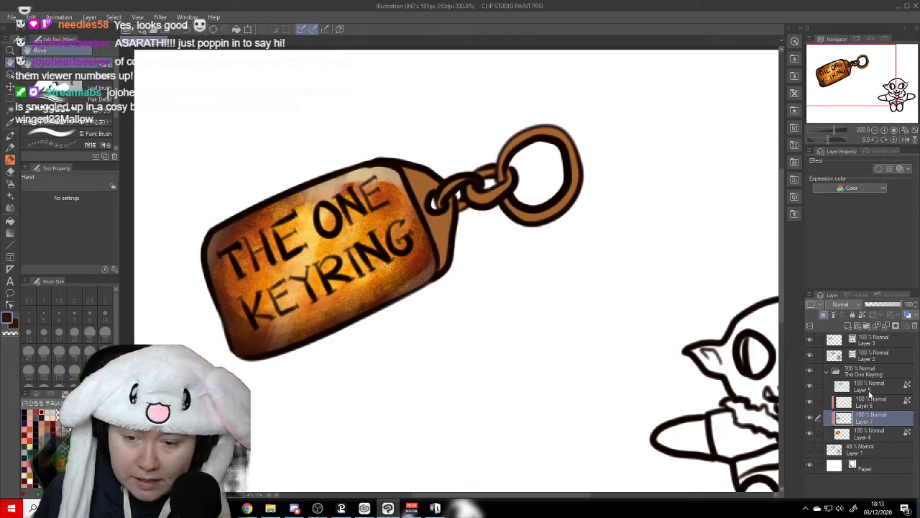
left_click(869, 385)
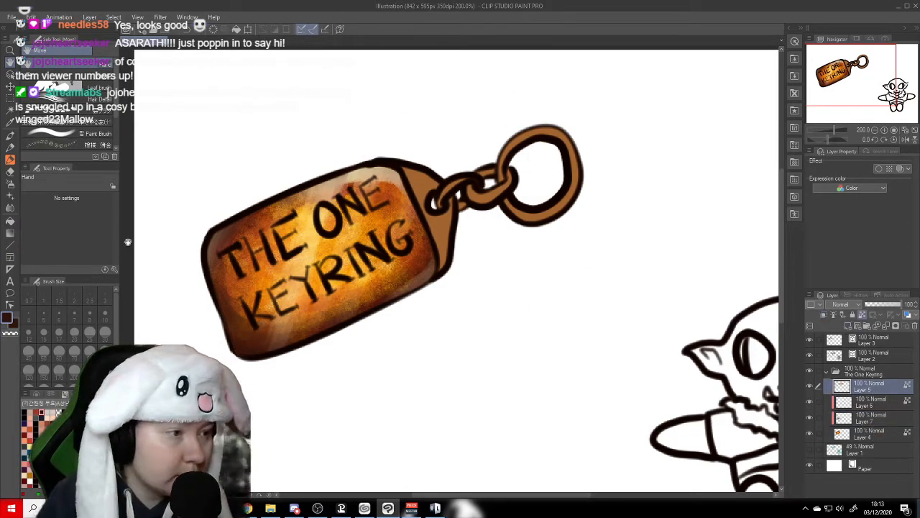
left_click(10, 161)
left_click_drag(116, 102, 116, 110)
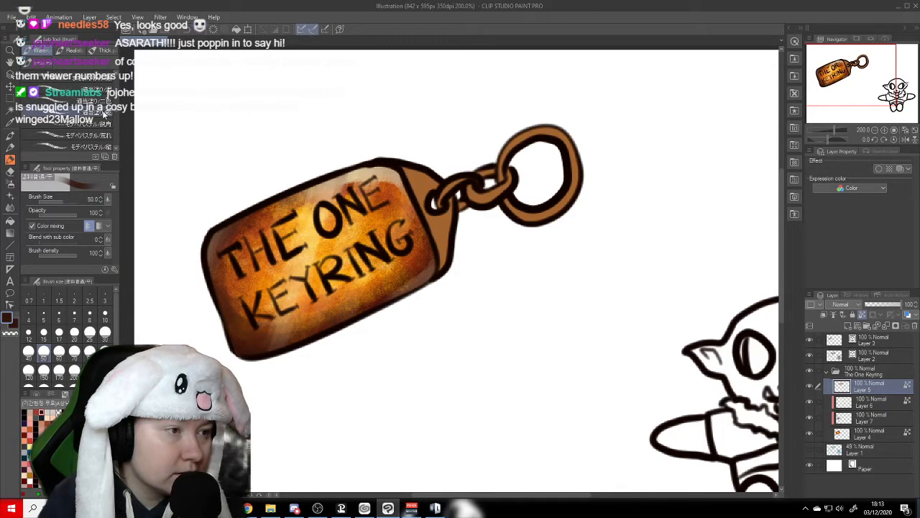
left_click(85, 89)
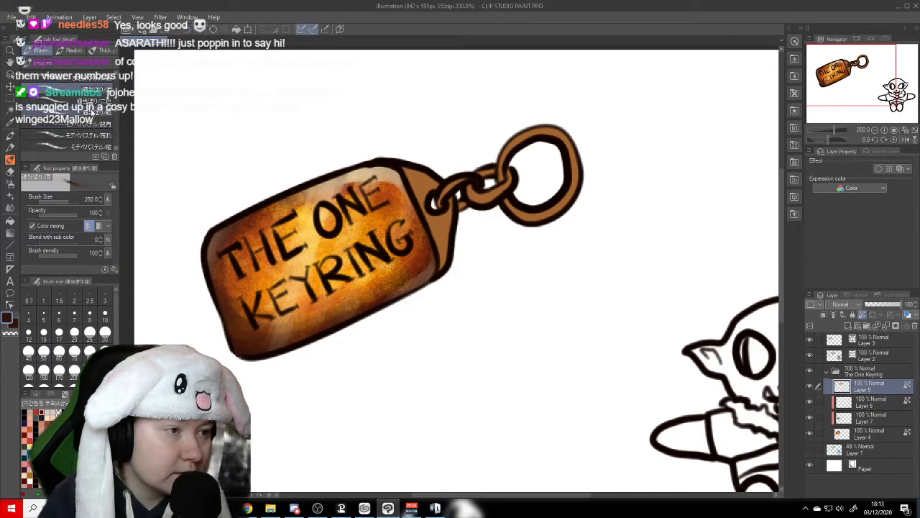
left_click(87, 123)
left_click(87, 113)
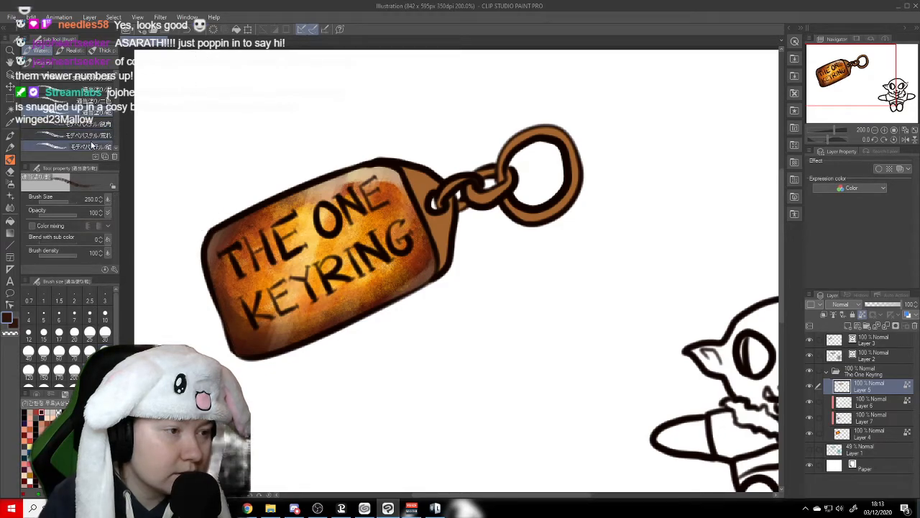
left_click(68, 146)
scroll(114, 110, "down", 3)
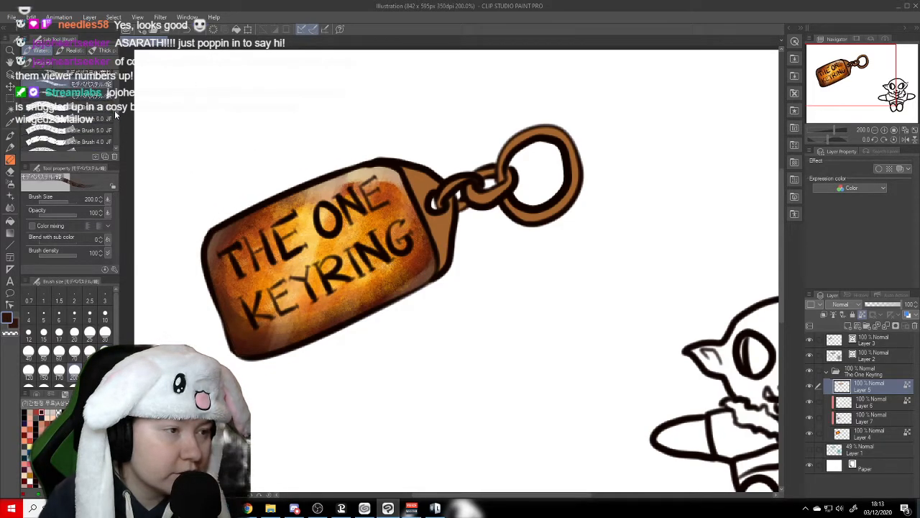
scroll(116, 112, "down", 5)
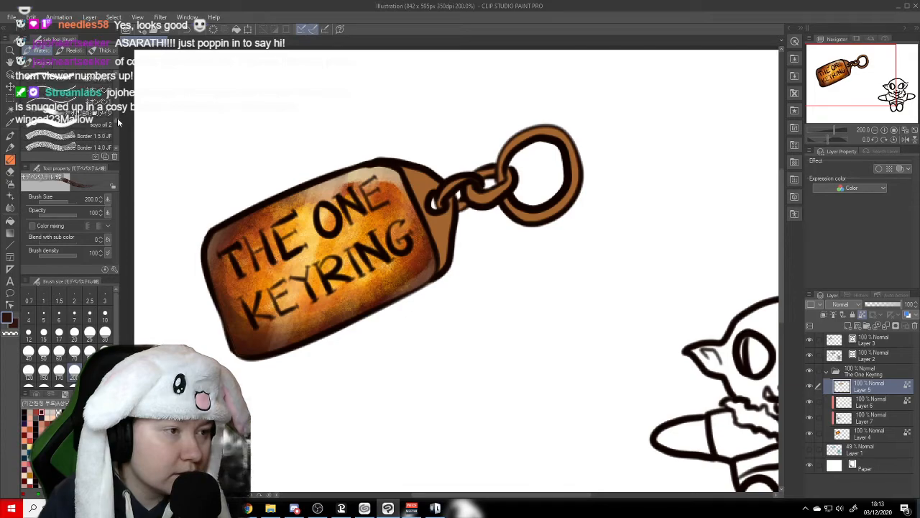
left_click(115, 124)
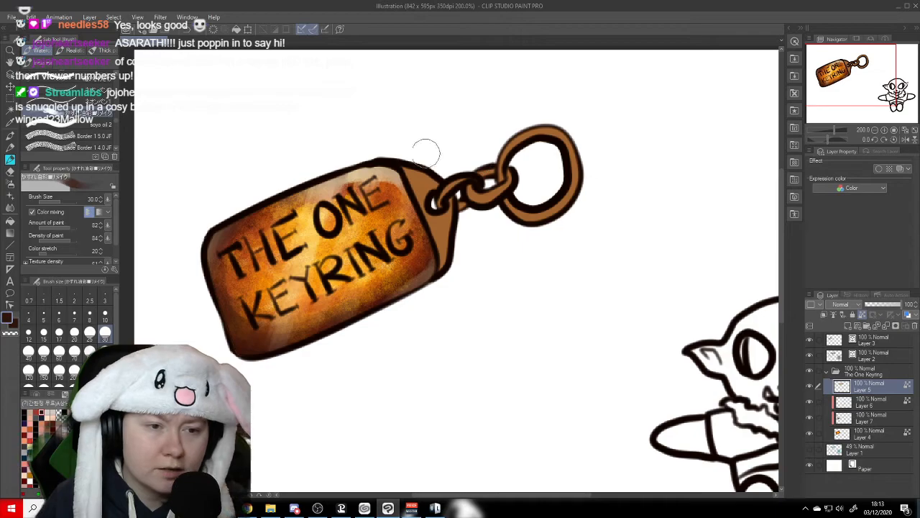
- Shade the end piece, chain links and ring dark brown, and brighten their lit parts with golden orange
mouse_move(407, 161)
left_mouse_down()
mouse_move(412, 188)
mouse_move(399, 146)
mouse_move(417, 151)
mouse_move(436, 239)
mouse_move(424, 228)
mouse_move(431, 209)
mouse_move(408, 184)
mouse_move(442, 264)
mouse_move(440, 246)
mouse_move(434, 277)
mouse_move(438, 242)
left_mouse_up()
mouse_move(429, 206)
left_mouse_down()
mouse_move(479, 217)
mouse_move(463, 177)
mouse_move(476, 196)
mouse_move(469, 184)
mouse_move(461, 195)
mouse_move(490, 207)
mouse_move(480, 203)
mouse_move(496, 174)
mouse_move(507, 175)
mouse_move(477, 187)
mouse_move(507, 205)
mouse_move(514, 191)
mouse_move(503, 207)
mouse_move(475, 213)
mouse_move(496, 173)
mouse_move(483, 173)
mouse_move(487, 209)
mouse_move(475, 203)
mouse_move(507, 203)
mouse_move(515, 191)
mouse_move(516, 228)
mouse_move(522, 225)
mouse_move(511, 204)
mouse_move(505, 219)
mouse_move(471, 209)
mouse_move(480, 237)
mouse_move(518, 250)
mouse_move(500, 219)
mouse_move(556, 218)
mouse_move(522, 204)
mouse_move(570, 184)
left_mouse_up()
mouse_move(562, 142)
left_mouse_down()
mouse_move(575, 185)
mouse_move(566, 209)
left_mouse_up()
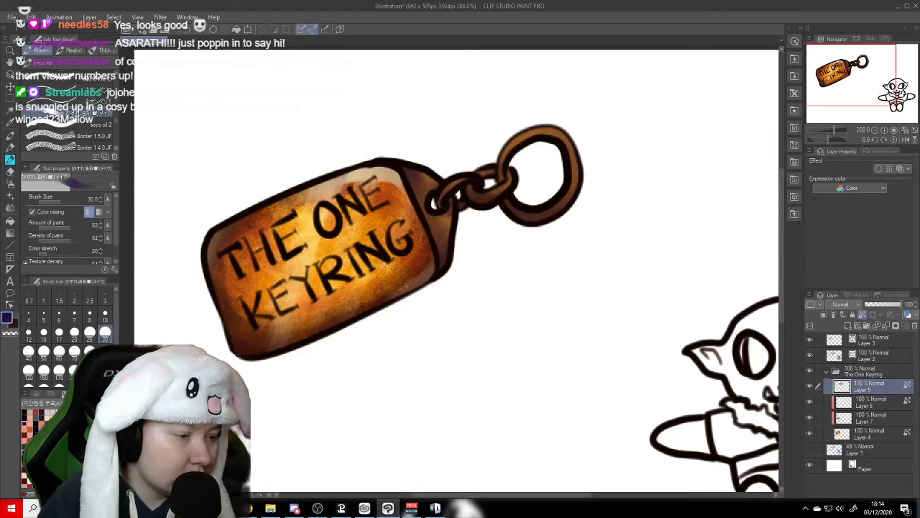
left_click(65, 445)
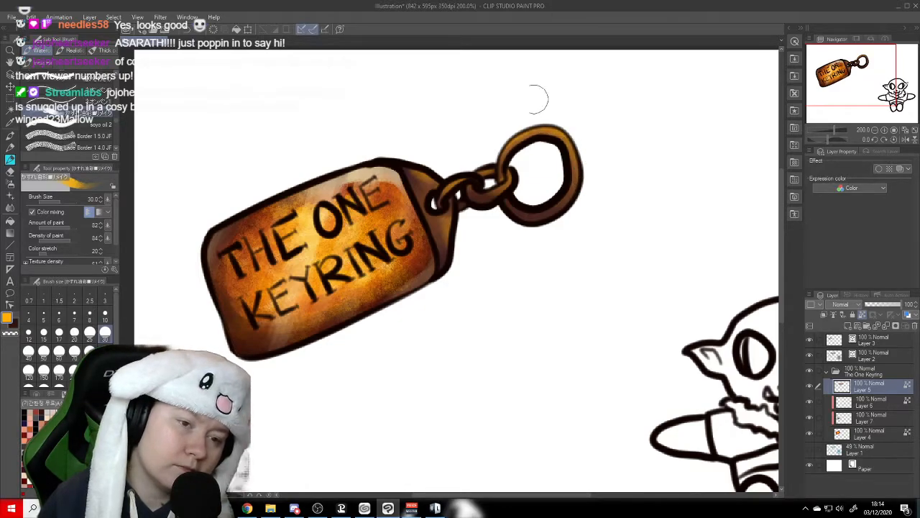
- Paint pale yellow highlights on the end piece, ring and chain links at size 15, refining them at sizes 5 and 3
left_click(74, 446)
left_click(44, 333)
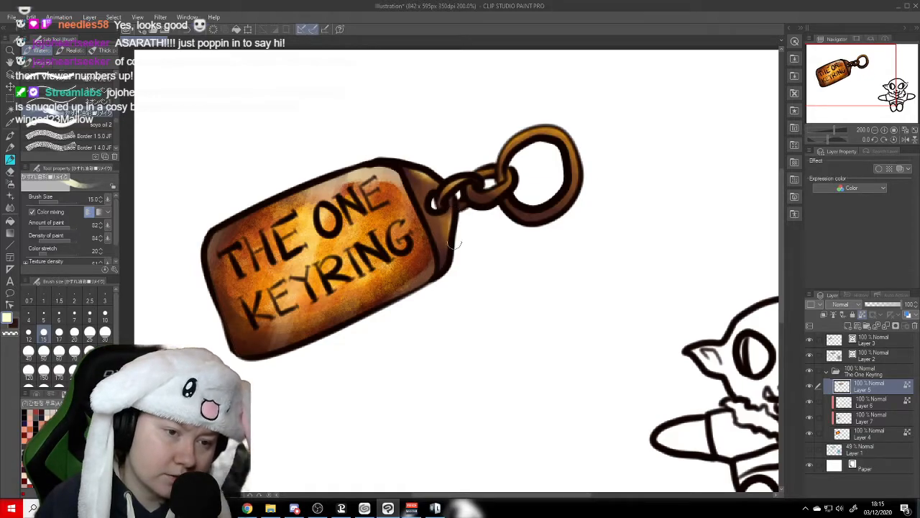
left_click_drag(454, 221, 449, 268)
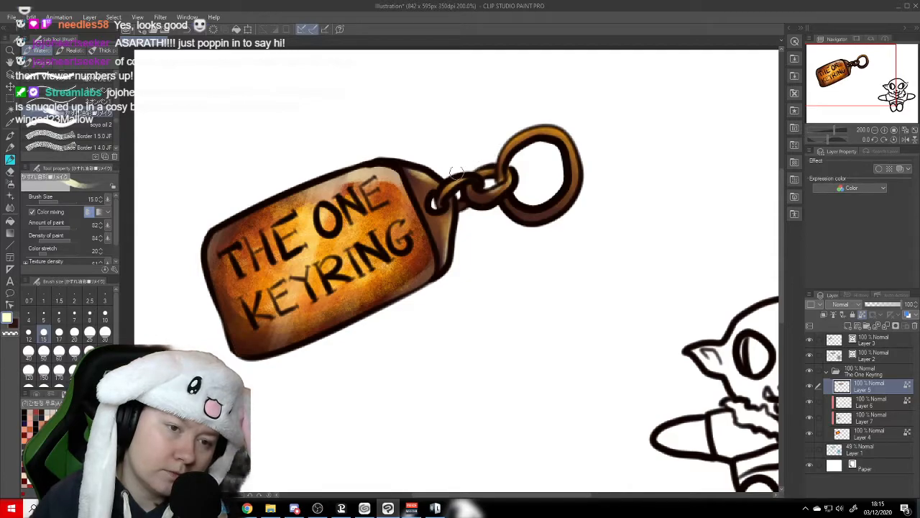
left_click_drag(532, 133, 550, 130)
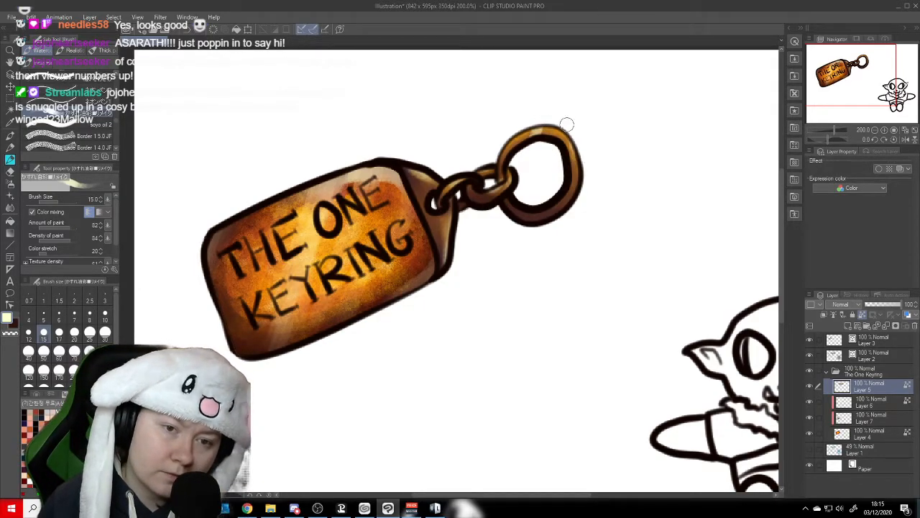
mouse_move(575, 143)
left_mouse_down()
mouse_move(581, 192)
mouse_move(544, 218)
left_mouse_up()
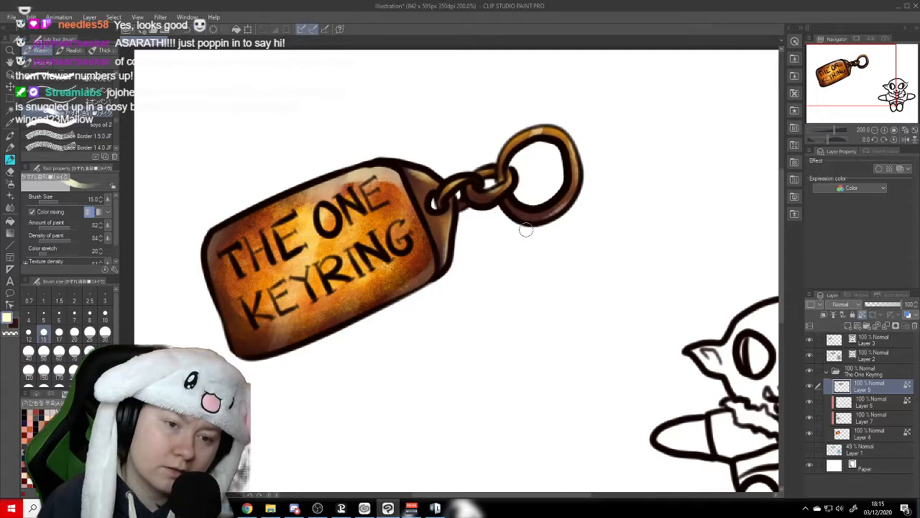
left_click_drag(510, 131, 499, 148)
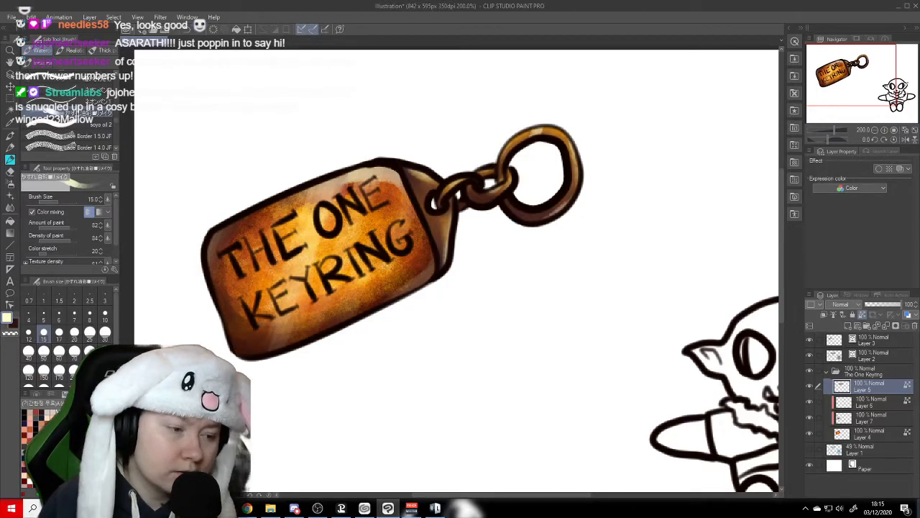
left_click(43, 313)
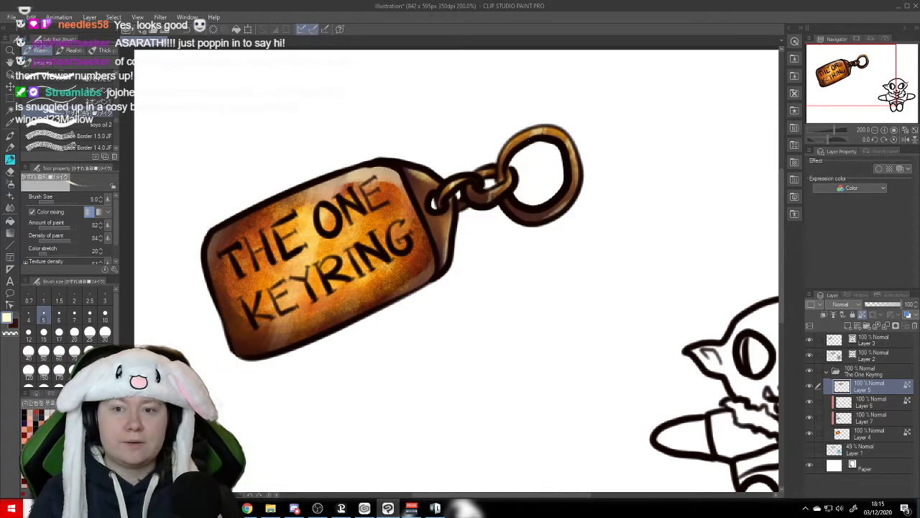
left_click(105, 297)
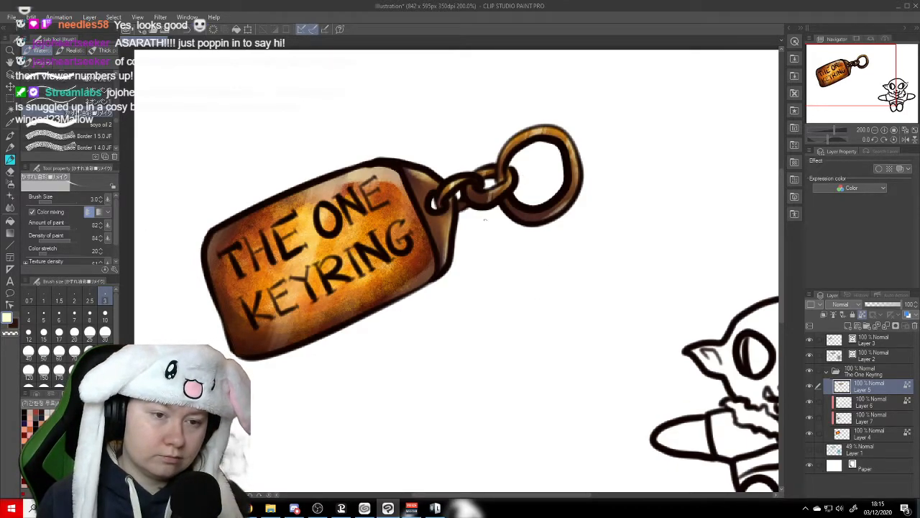
- Add a new layer above the end piece and chain colour layer and clip it to that layer
key("space")
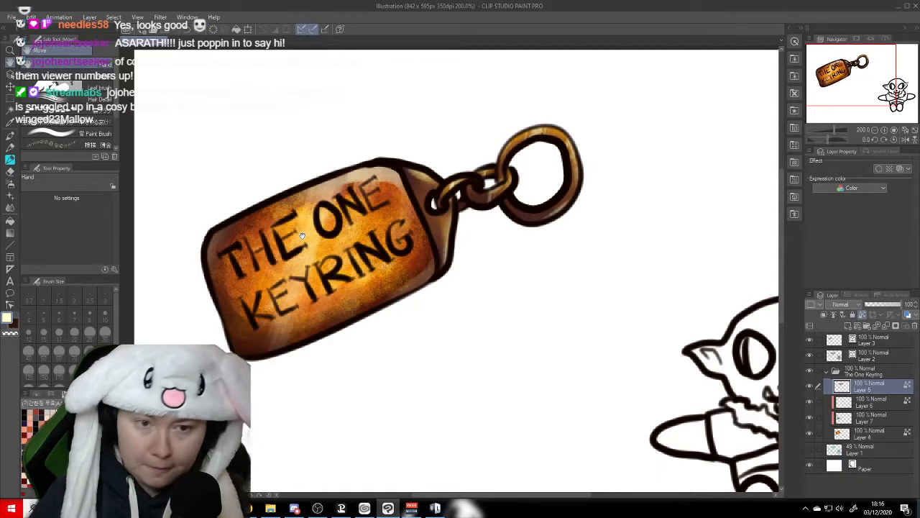
scroll(302, 236, "down", 5)
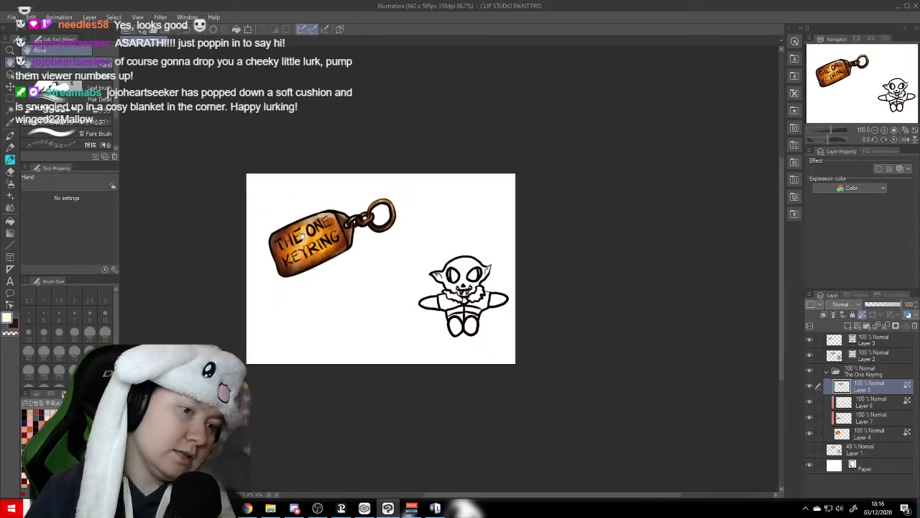
mouse_move(345, 290)
left_mouse_down()
mouse_move(405, 312)
mouse_move(421, 295)
left_mouse_up()
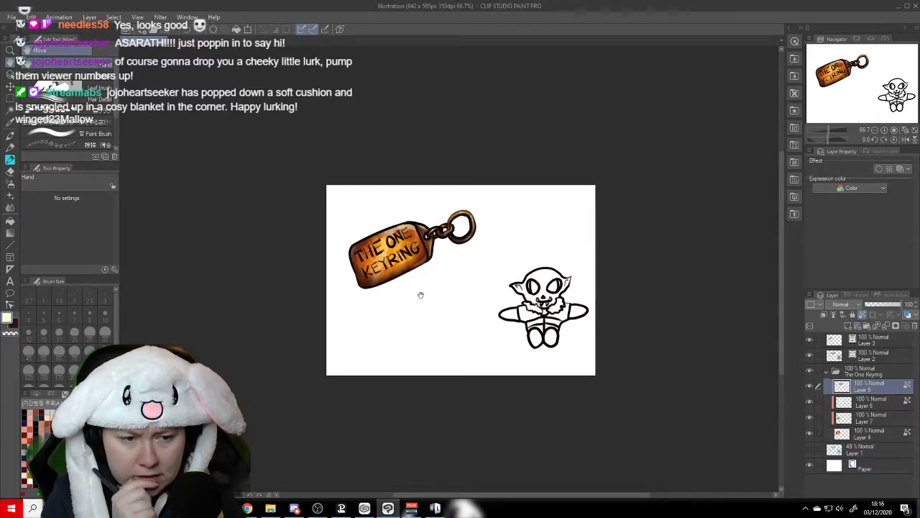
scroll(421, 295, "up", 5)
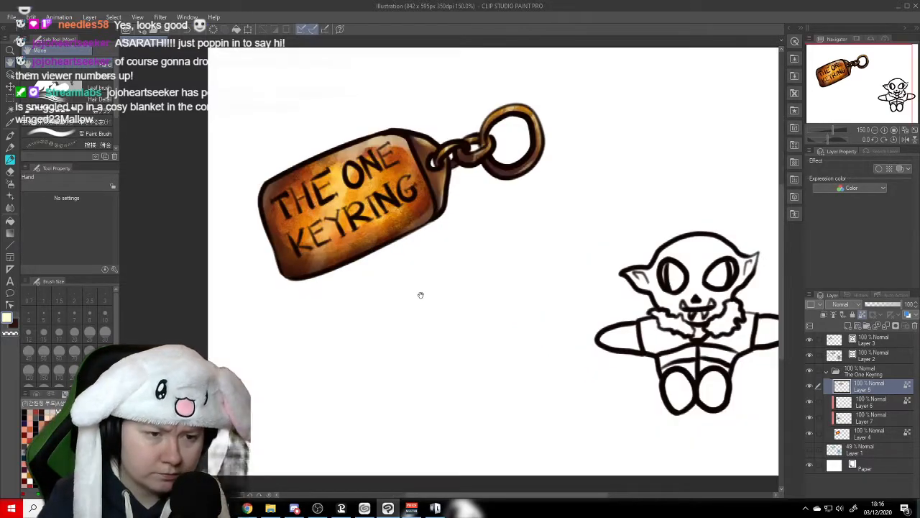
left_click_drag(433, 204, 410, 295)
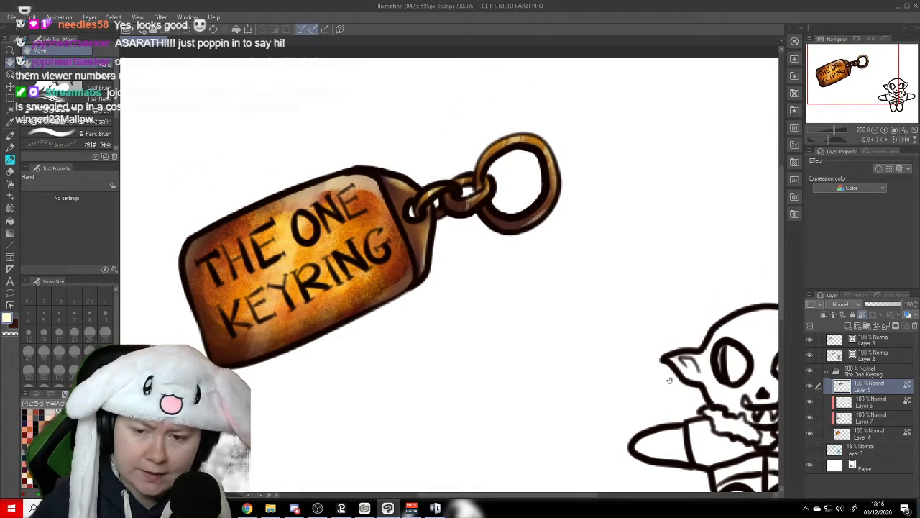
left_click(847, 325)
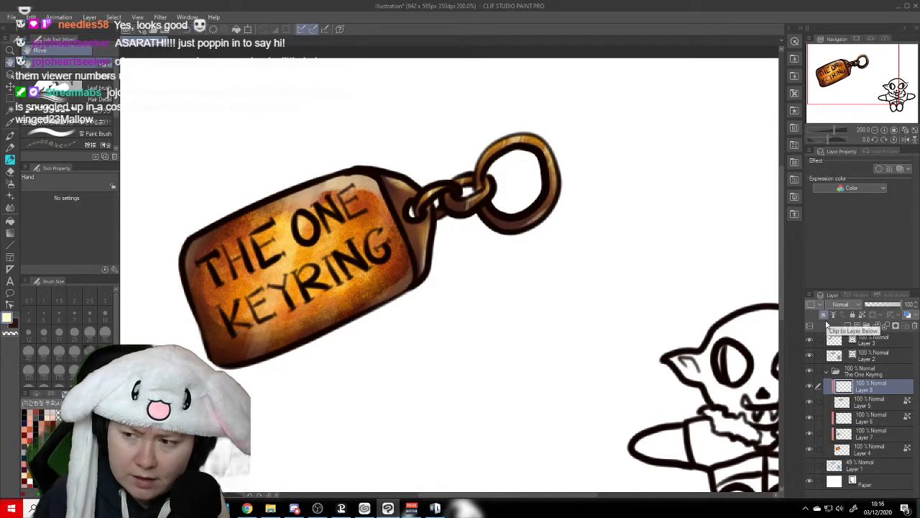
left_click_drag(452, 304, 507, 344)
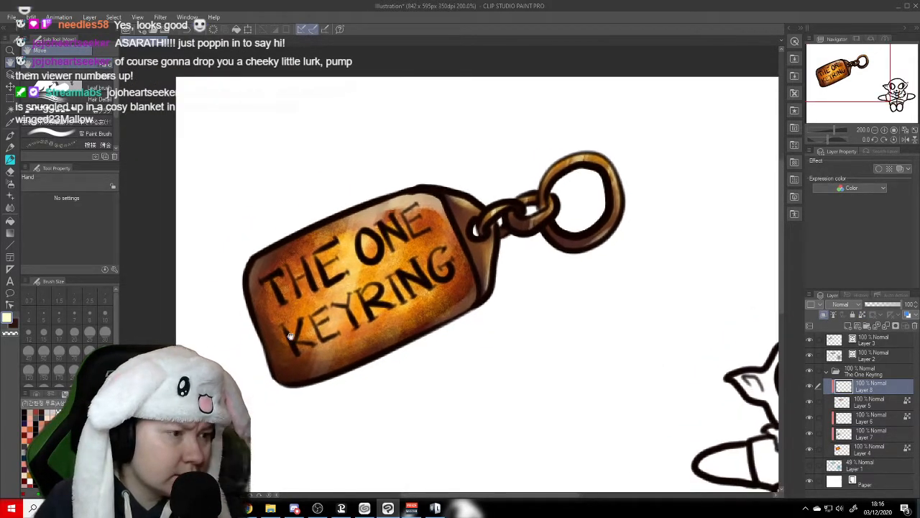
- Texture the end piece, chain and ring in near-black on the clipped layer, using the Nebula brush at size 100
left_click(10, 158)
left_click_drag(116, 120, 115, 147)
left_click(116, 72)
left_click(116, 72)
left_click(115, 72)
left_click(116, 73)
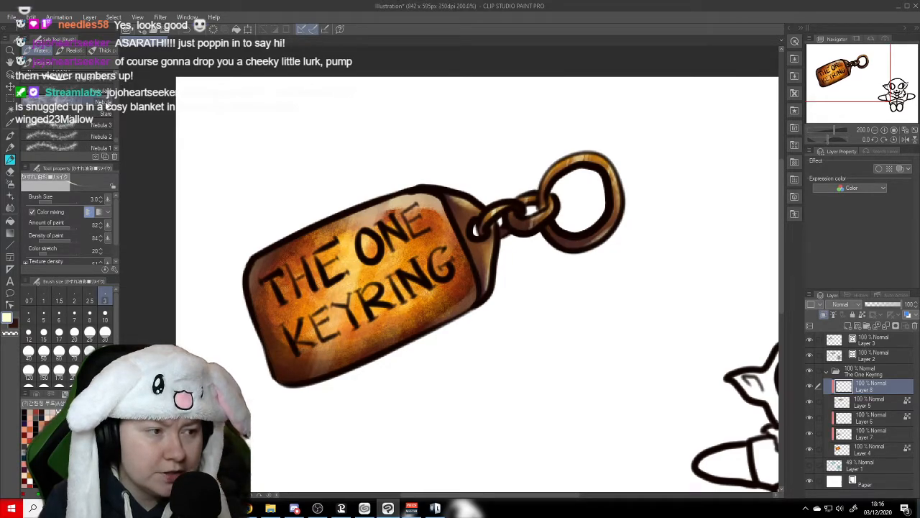
left_click(106, 103)
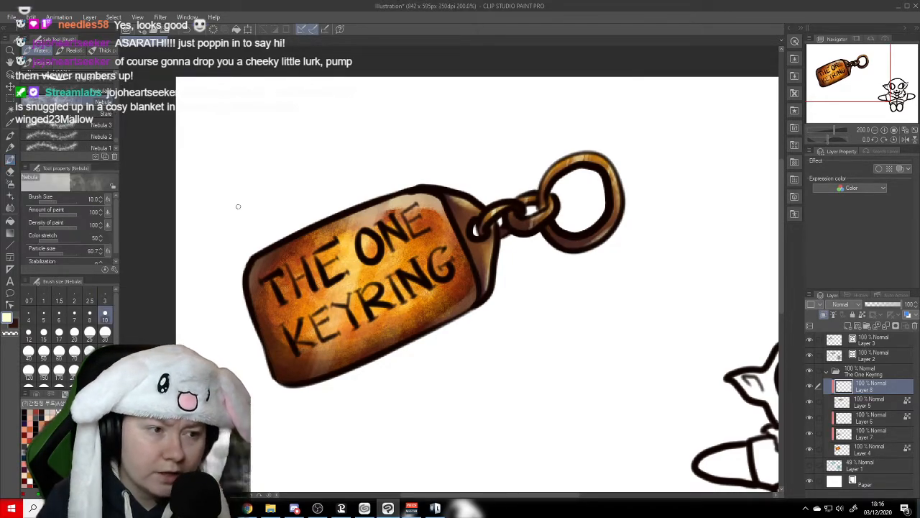
left_click(44, 351)
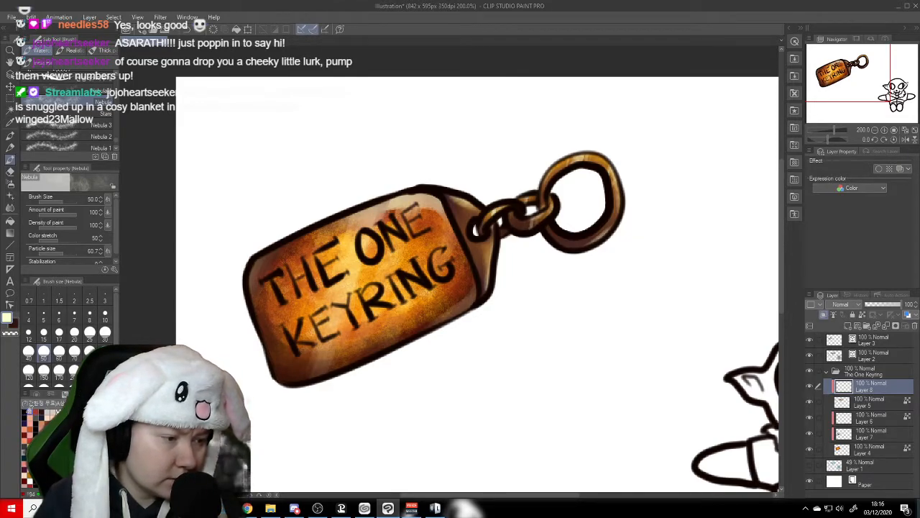
key("x")
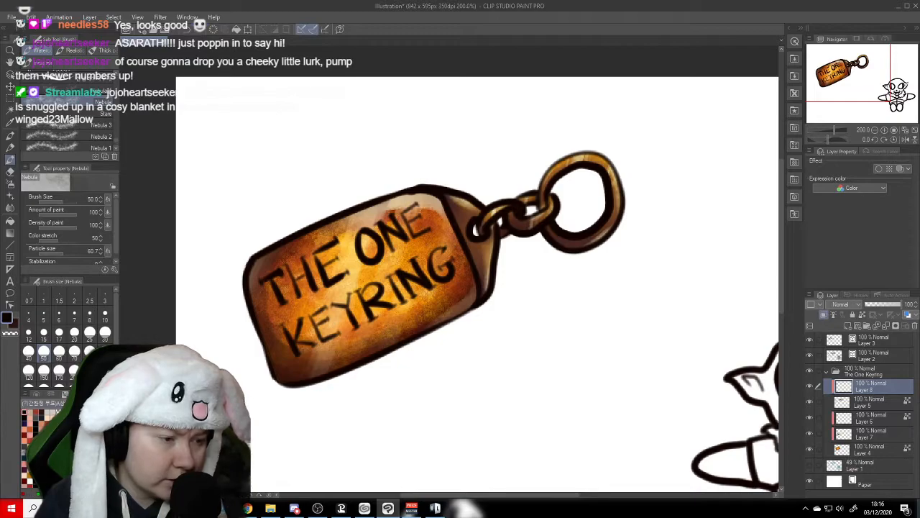
key("bracketright")
key("bracketright")
key("bracketright")
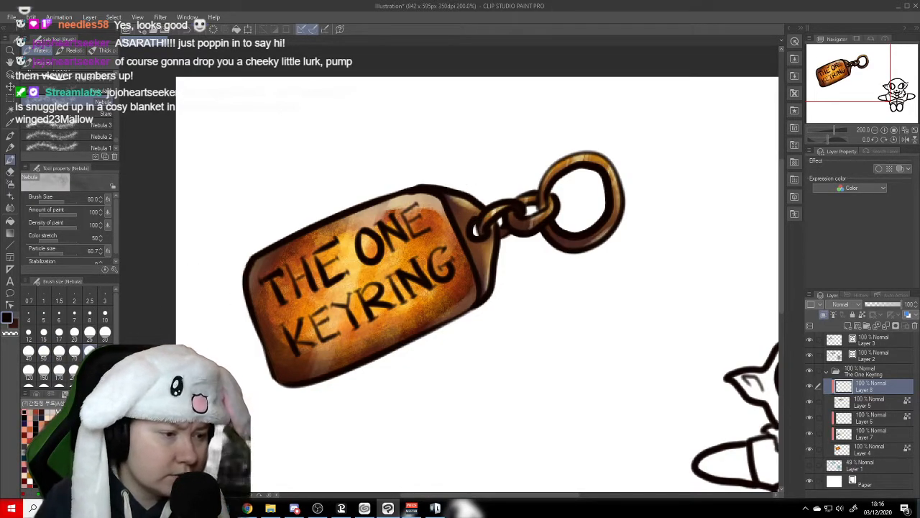
key("bracketright")
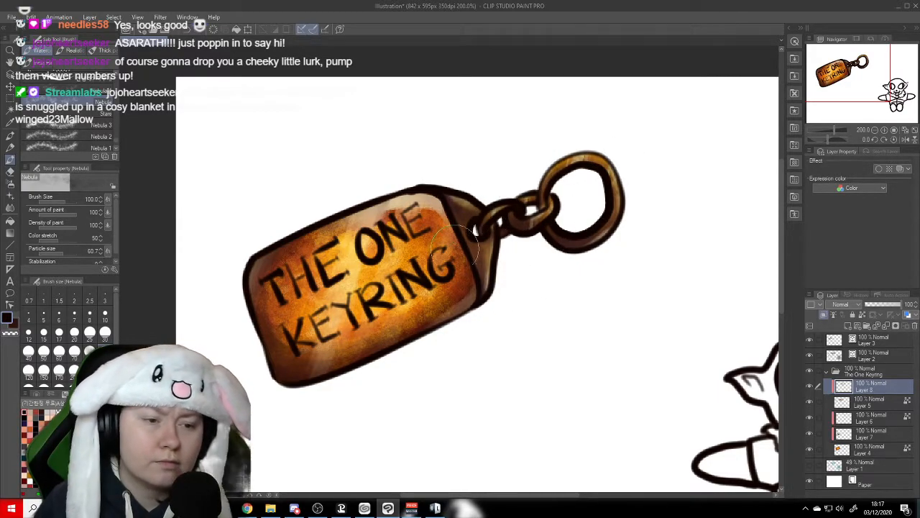
- Add pale Nebula texture over the end piece, chain and ring at brush size 100
left_click(7, 62)
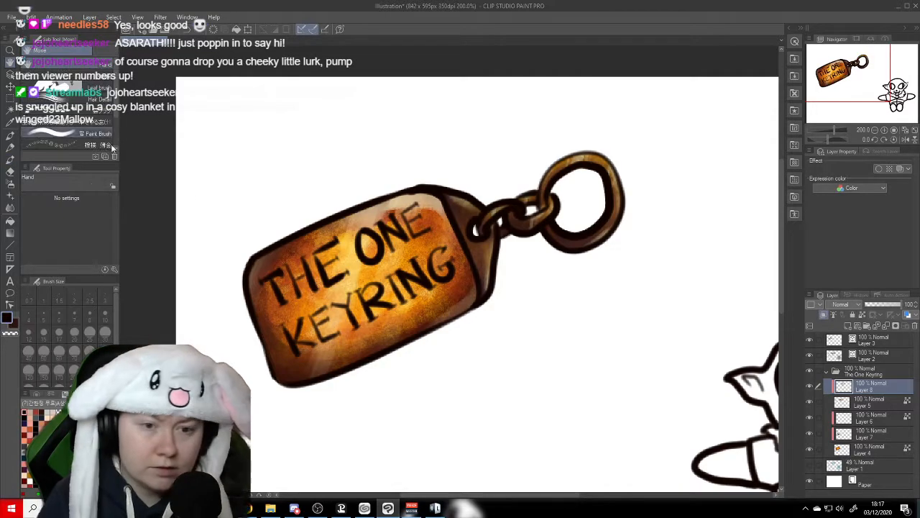
left_click(11, 162)
key("x")
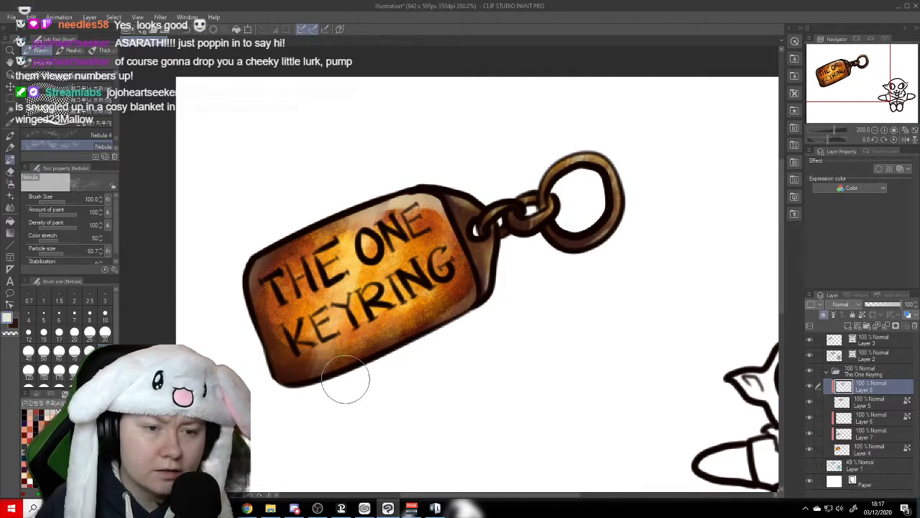
left_click(10, 62)
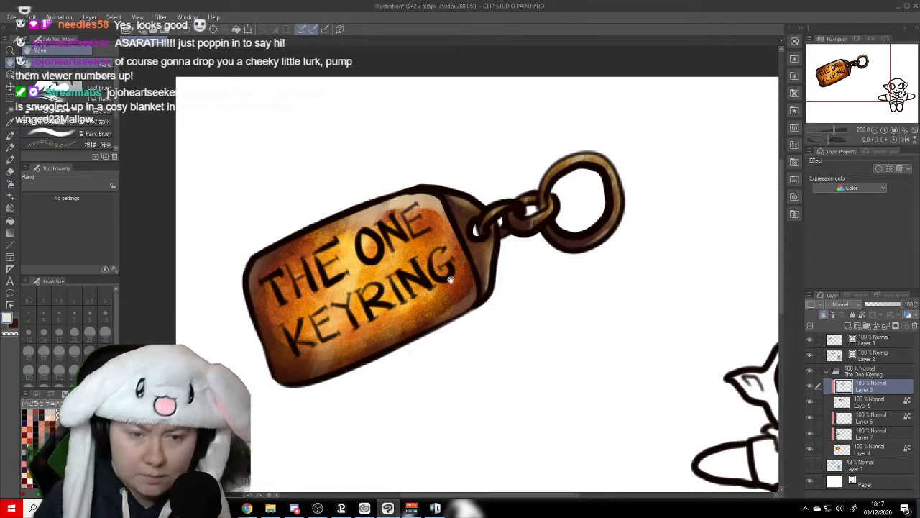
- Collapse The One Keyring folder and create a folder named Orc Plush above it, with a new layer inside
scroll(427, 278, "down", 1)
scroll(427, 276, "down", 2)
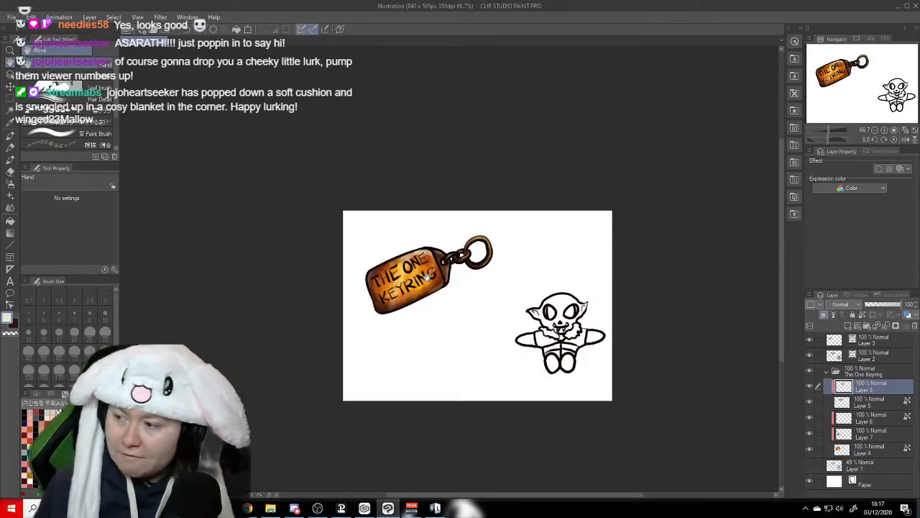
left_click_drag(565, 257, 545, 178)
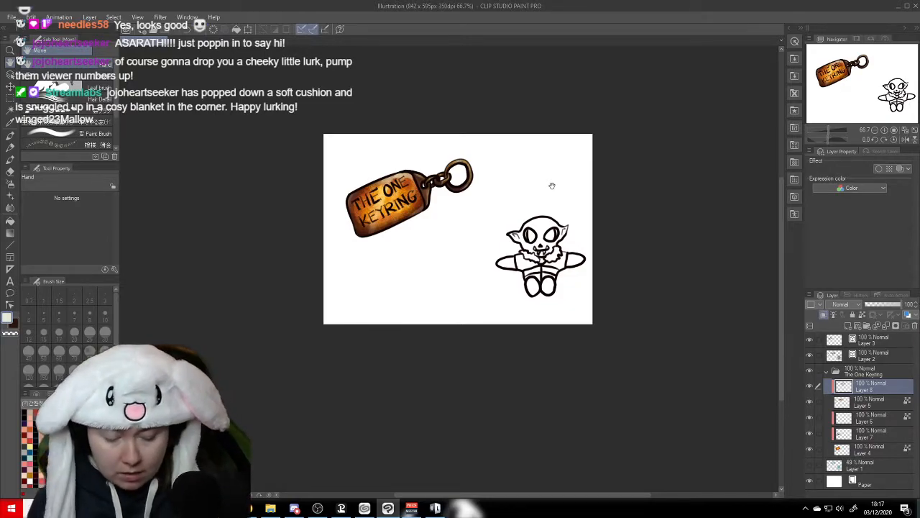
left_click_drag(551, 273, 538, 264)
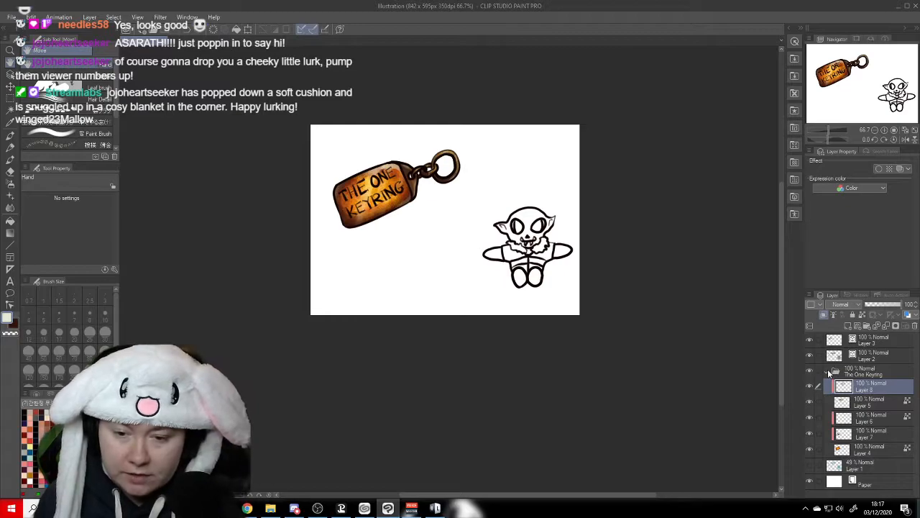
left_click(835, 372)
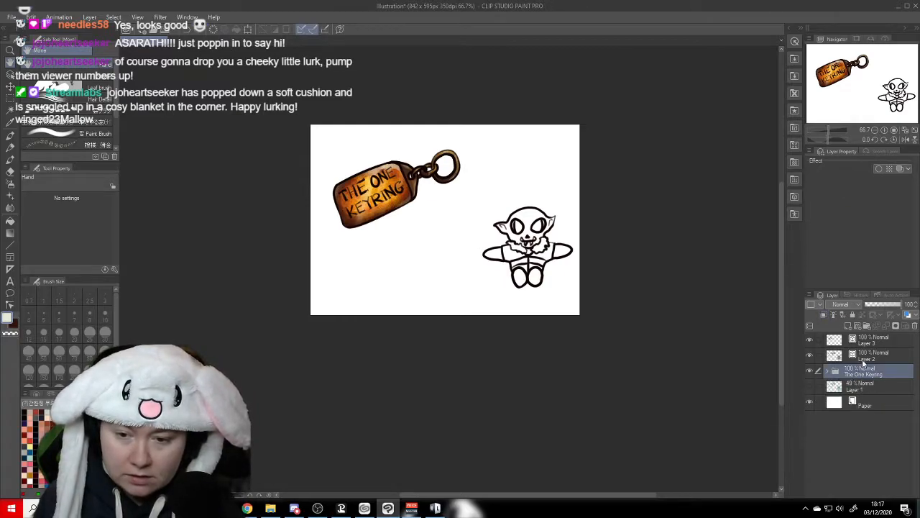
left_click(868, 327)
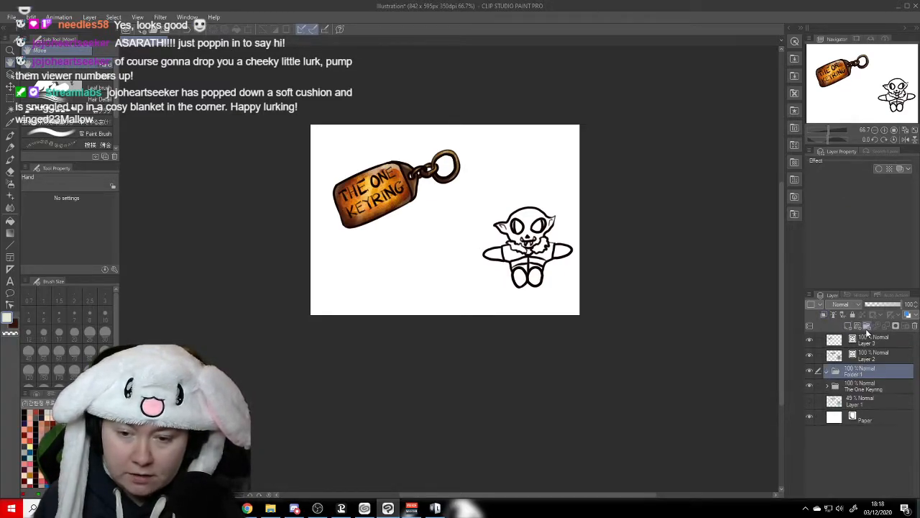
double_click(855, 374)
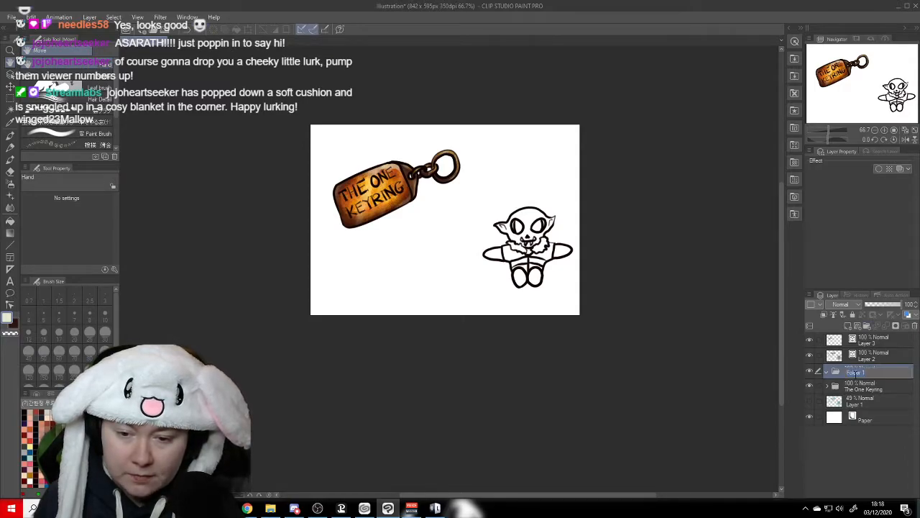
type("Orc Plush")
key("Return")
left_click(825, 316)
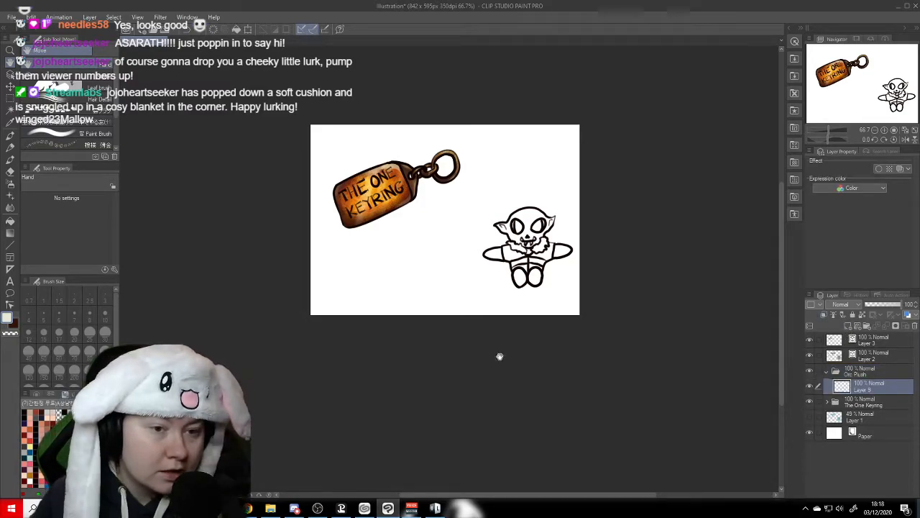
mouse_move(883, 381)
left_mouse_down()
mouse_move(883, 369)
mouse_move(878, 388)
left_mouse_up()
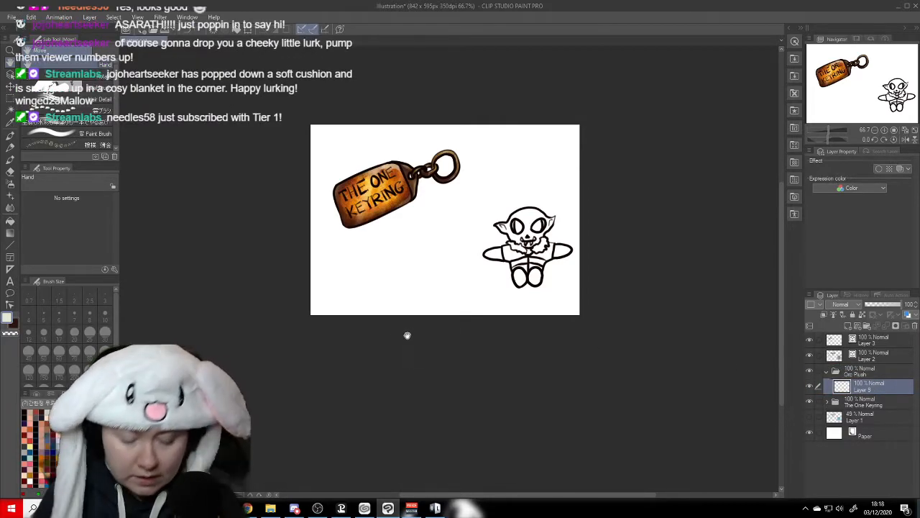
- Select the orc plush's head, ears, neck and both bare arms, using Auto select with Refer to all layers
scroll(407, 332, "up", 5)
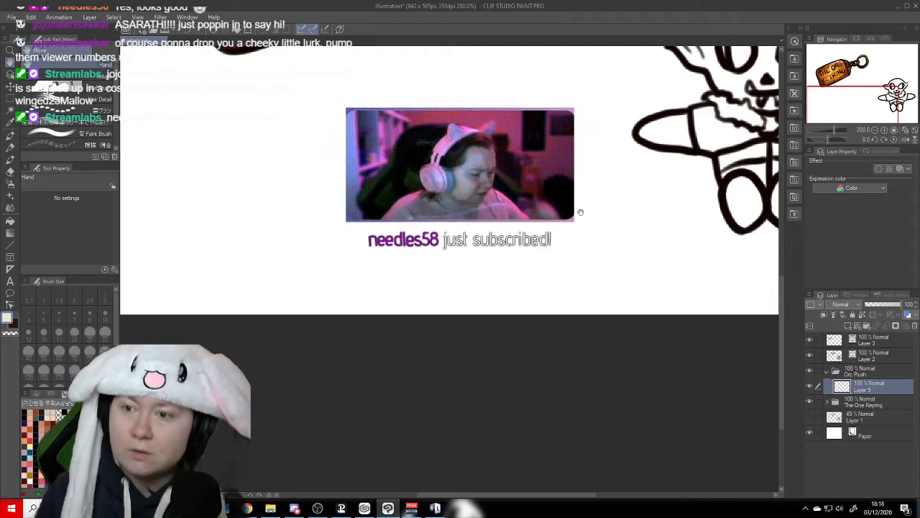
left_click_drag(600, 218, 508, 291)
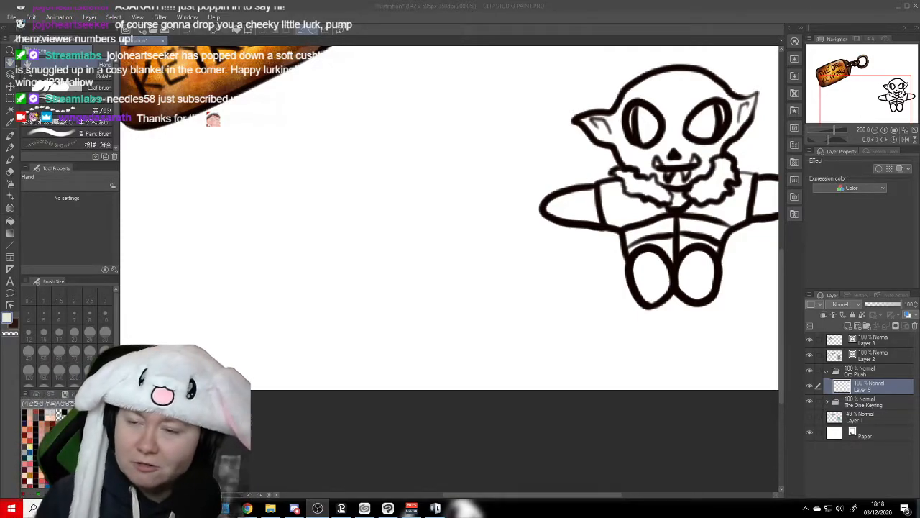
double_click(507, 7)
left_click(636, 112)
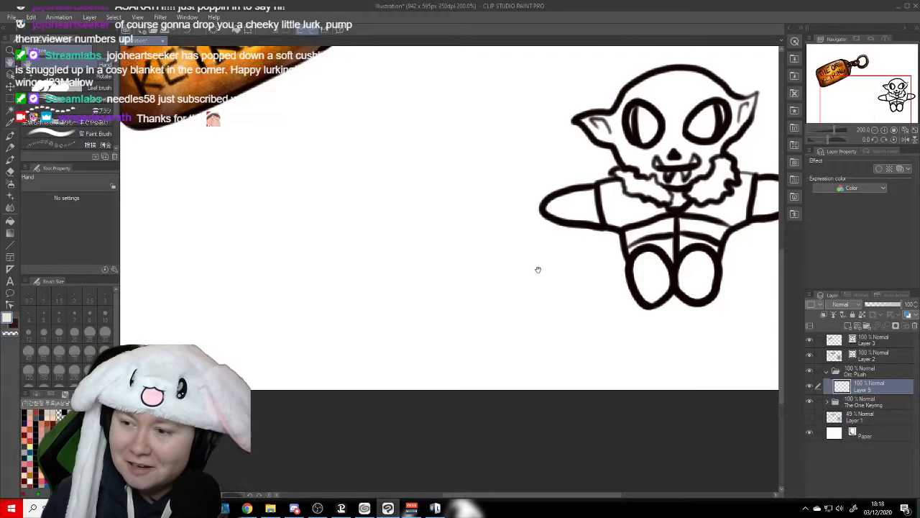
left_click_drag(619, 254, 455, 306)
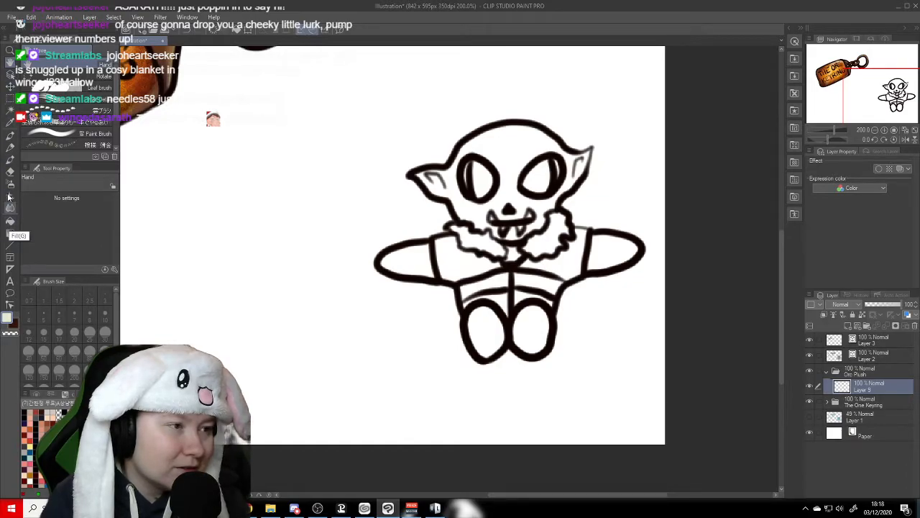
left_click(11, 110)
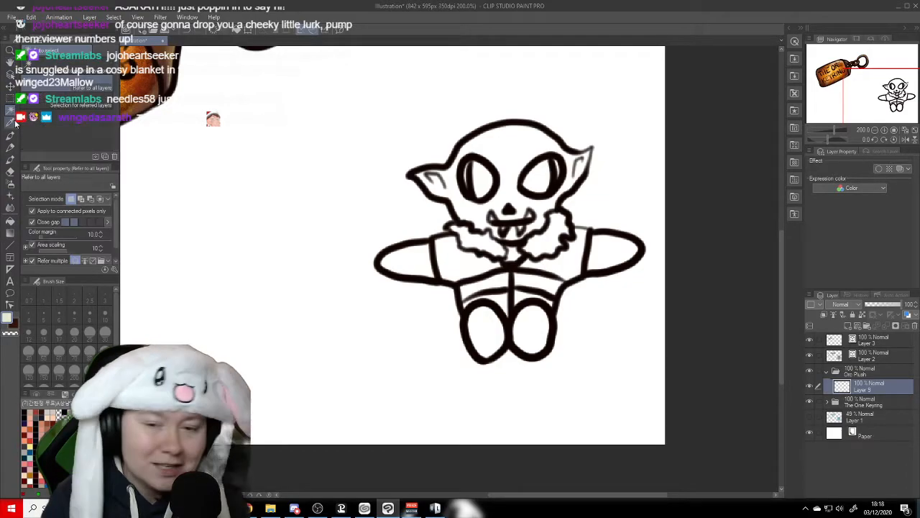
left_click(513, 152)
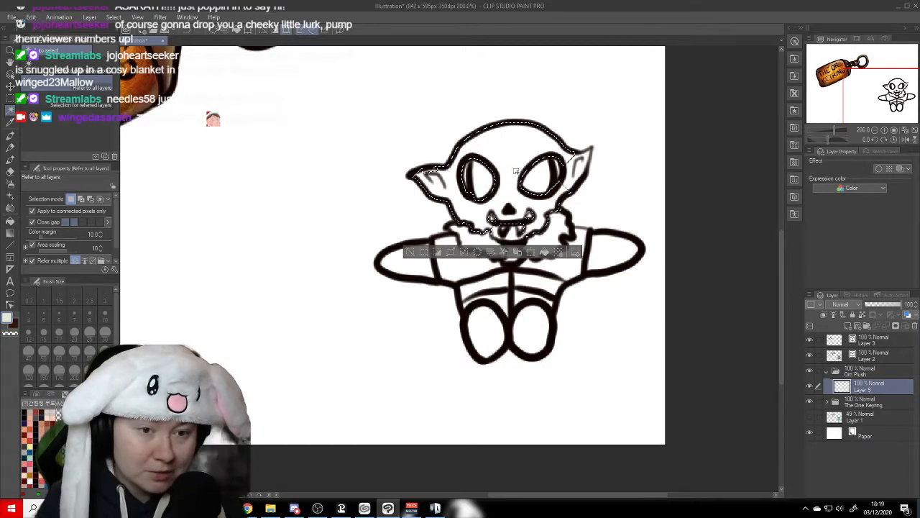
left_click(572, 180, "shift")
left_click(591, 151, "shift")
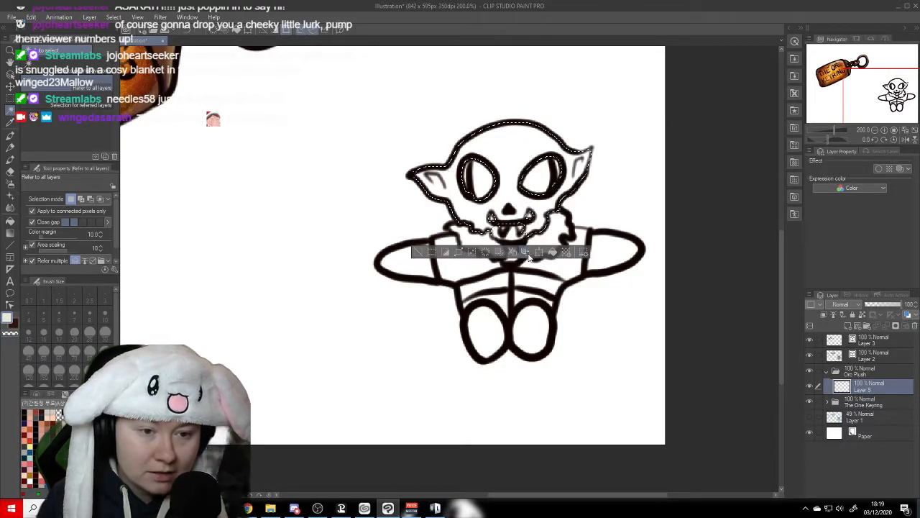
left_click(497, 234, "shift")
left_click(513, 239, "shift")
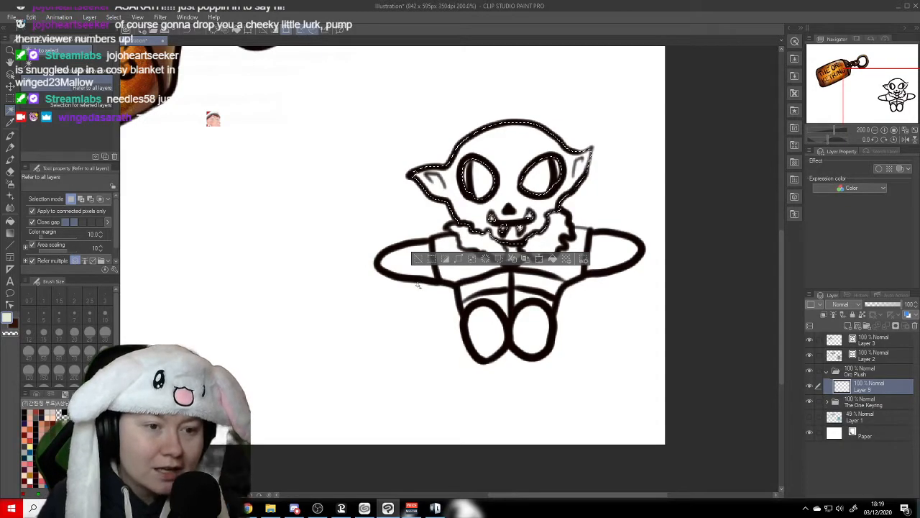
left_click(403, 266, "shift")
left_click(626, 244, "shift")
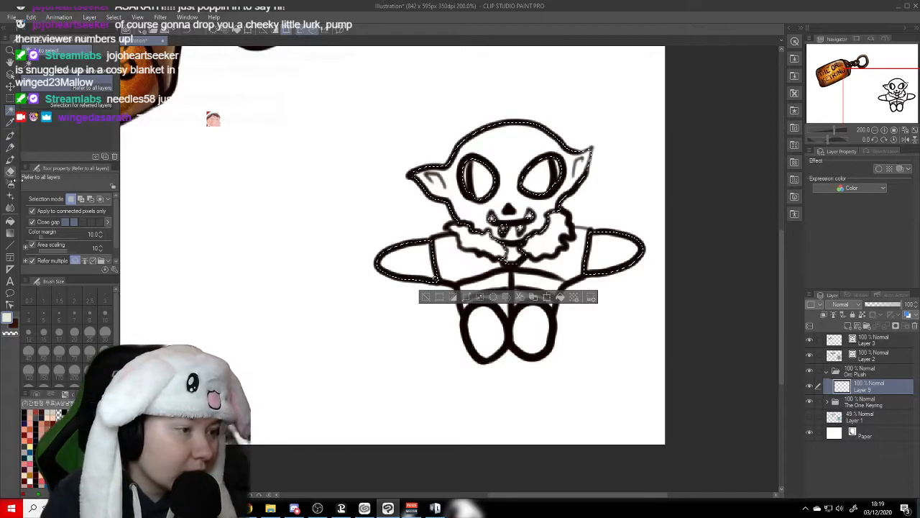
- Fill the selected skin areas with grey-green and clear the selection
left_click(10, 221)
left_click(79, 446)
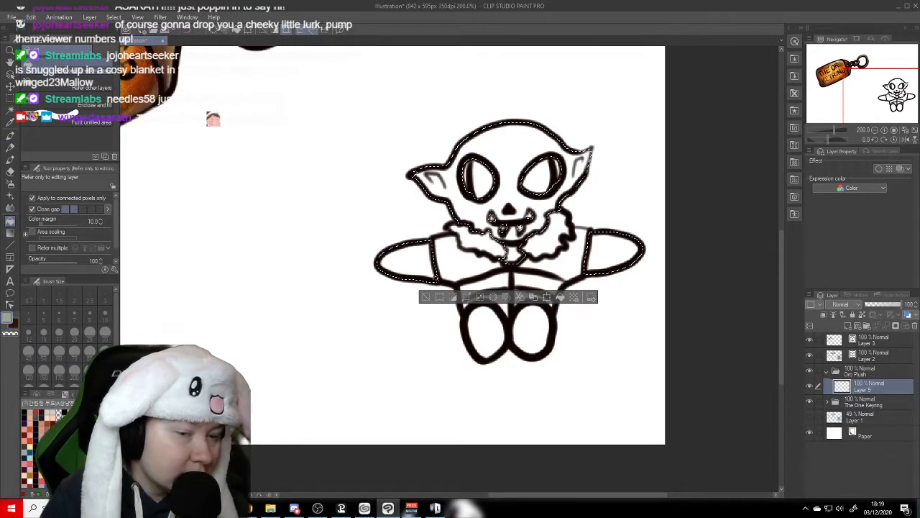
left_click(523, 160)
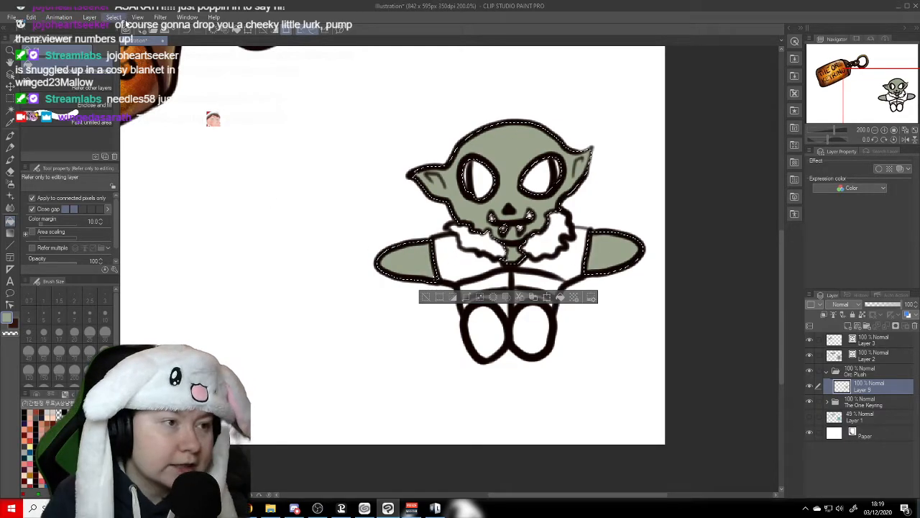
left_click(114, 16)
left_click(124, 40)
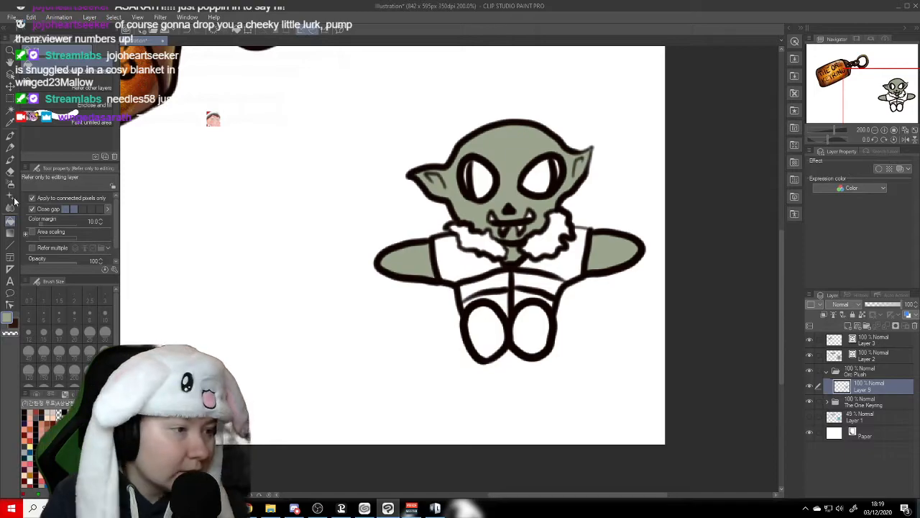
- Lock the transparent pixels of the green skin layer and add a new layer above it
left_click(10, 146)
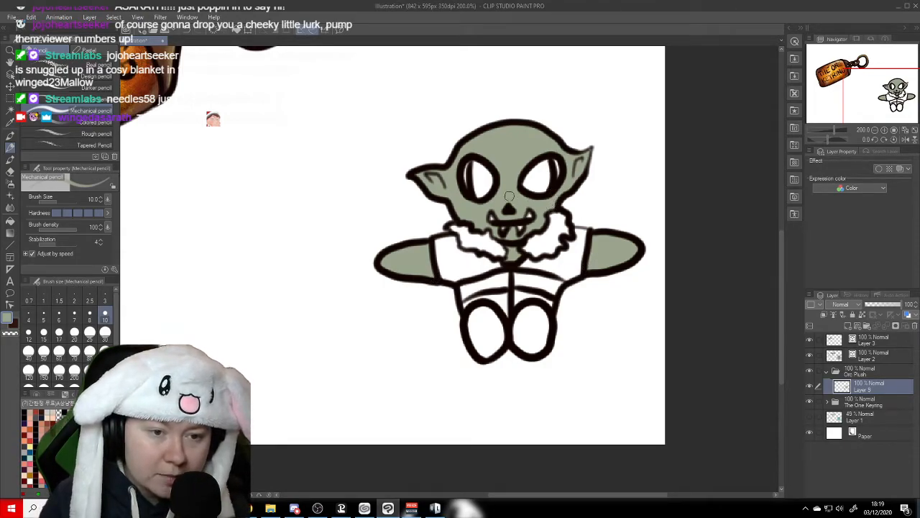
left_click(863, 316)
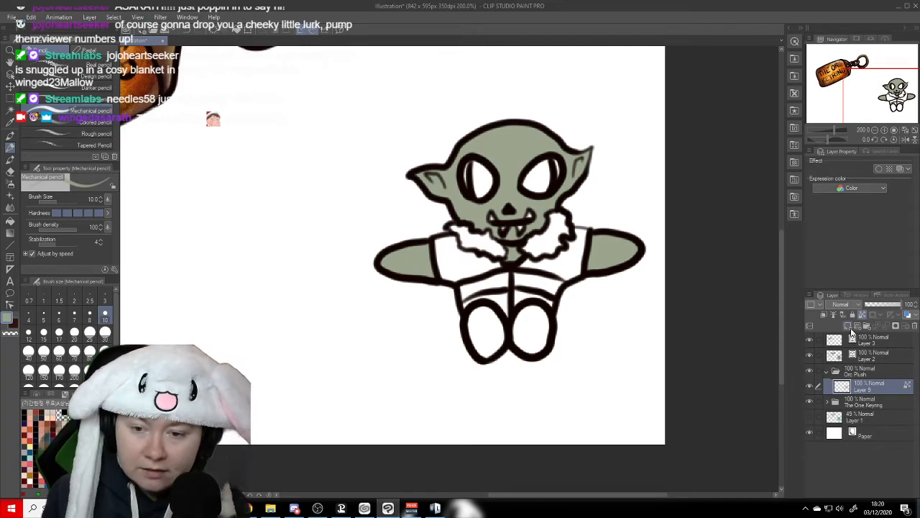
left_click(848, 326)
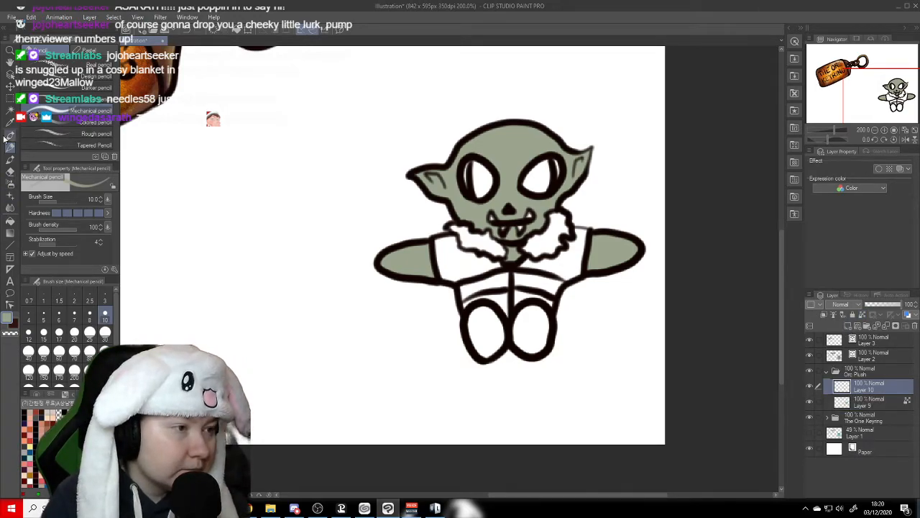
- Select the plush's jacket and lower torso areas, leaving out the fur collar and feet
left_click(10, 109)
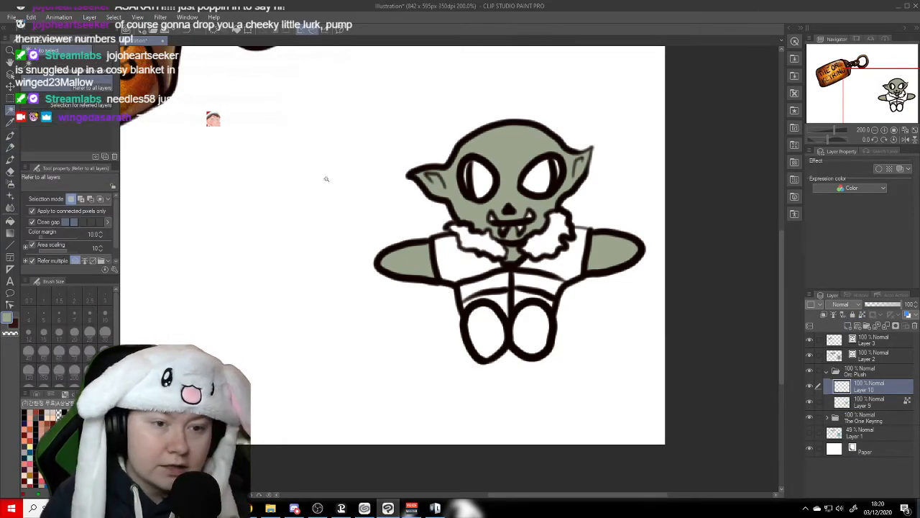
left_click(454, 263)
left_click(569, 271, "shift")
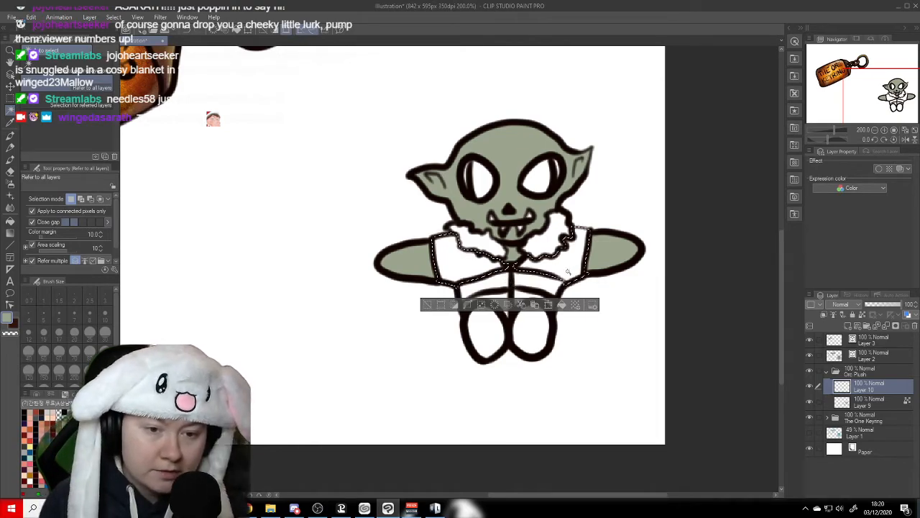
left_click(522, 282, "shift")
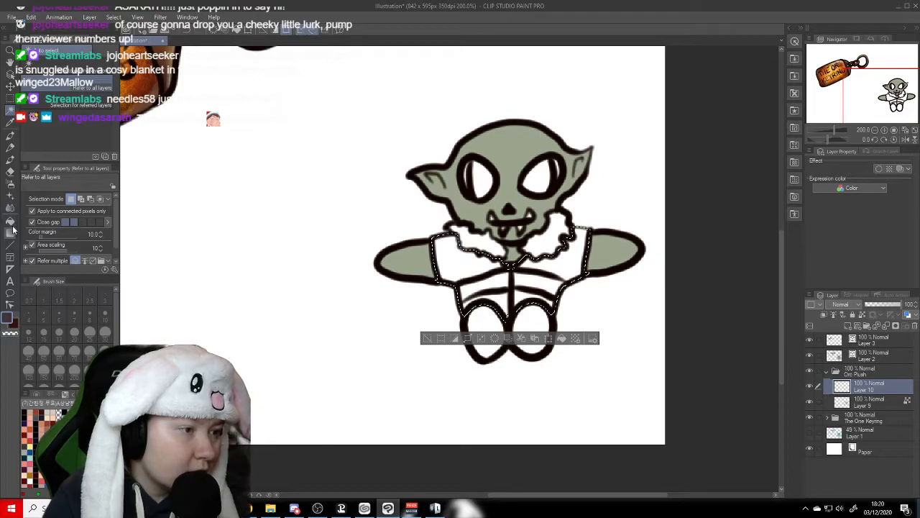
- Fill the selected jacket and lower torso with dark purple-grey and clear the selection
left_click(10, 221)
left_click(482, 288)
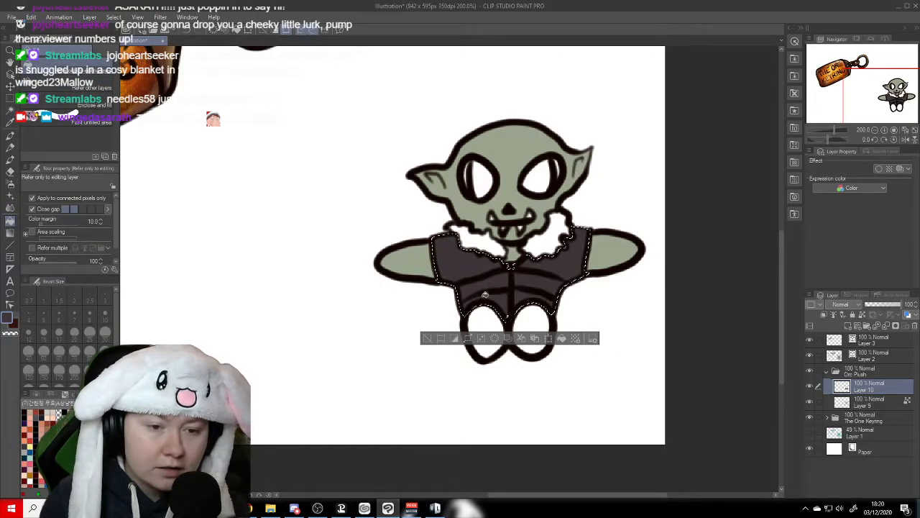
left_click(114, 16)
left_click(130, 39)
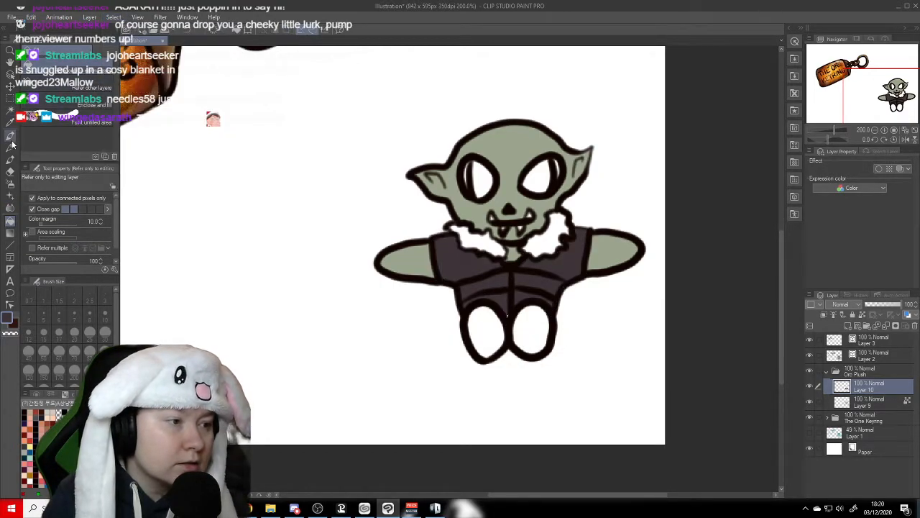
- Lock the transparent pixels of the purple-grey clothing layer and add a new raster layer above it
left_click(10, 148)
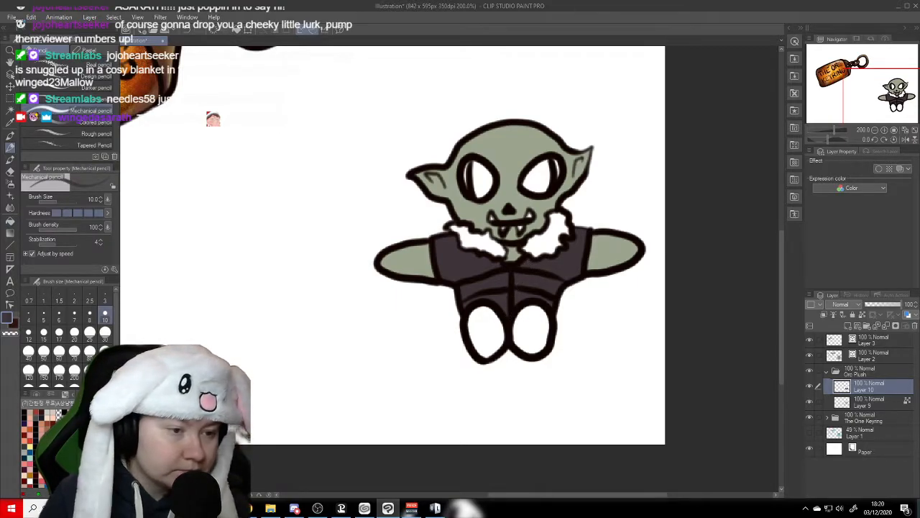
left_click(862, 316)
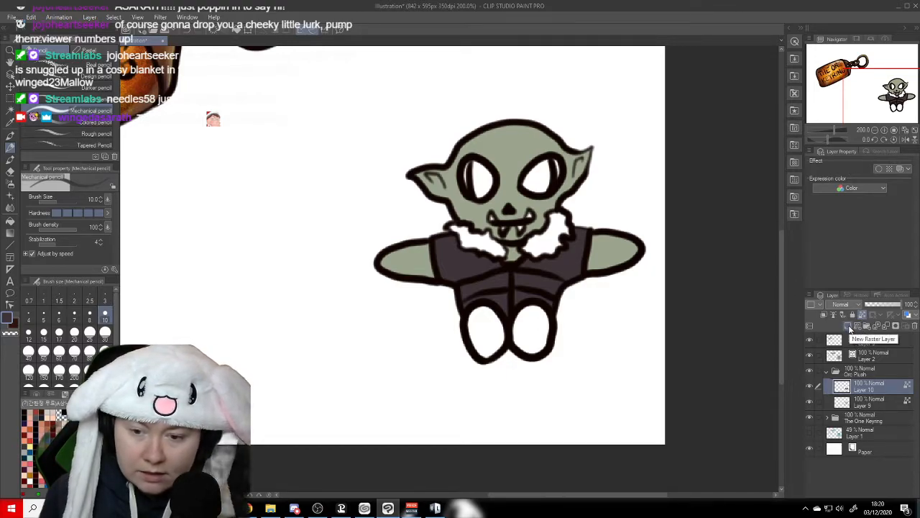
left_click(848, 325)
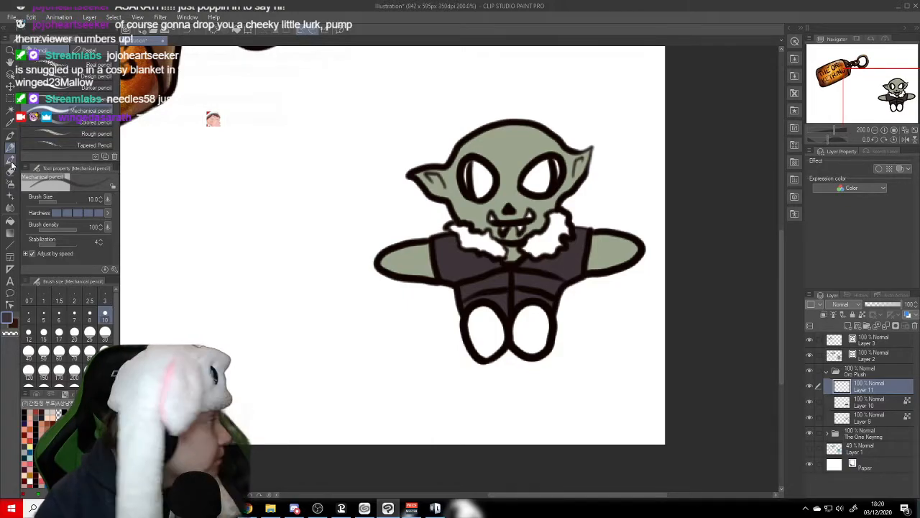
- Select both of the plush's feet, fill them with dark brown and clear the selection
left_click(10, 110)
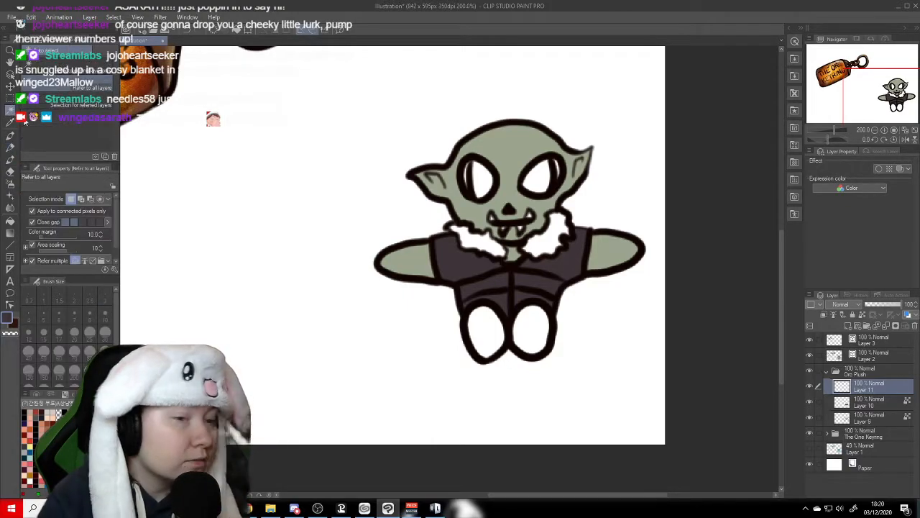
left_click(487, 331)
left_click(535, 331, "shift")
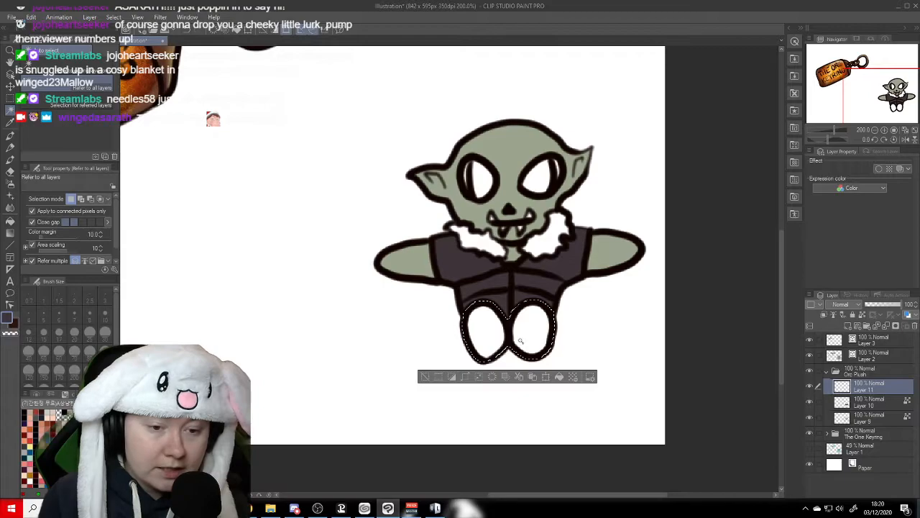
left_click(10, 220)
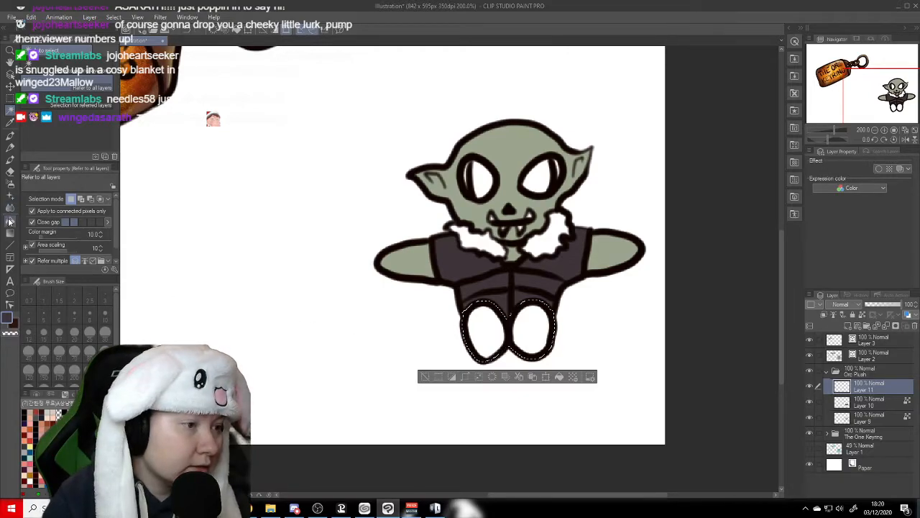
left_click(40, 415)
left_click(511, 327)
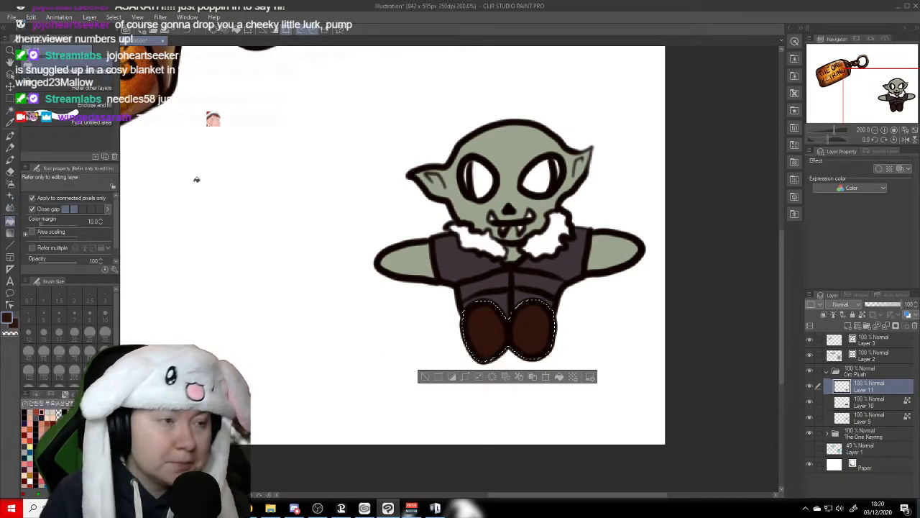
left_click(113, 16)
left_click(122, 34)
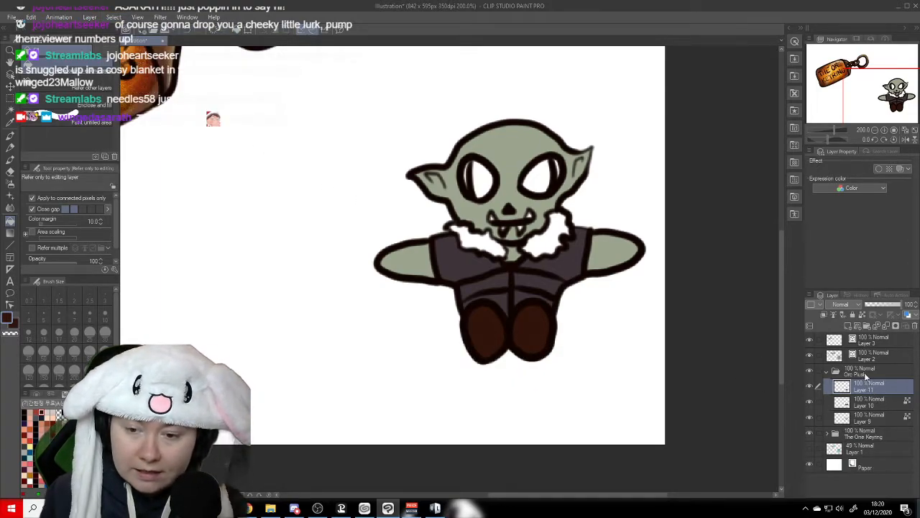
- Lock the transparent pixels of the brown feet layer and add a new raster layer above it
left_click(863, 315)
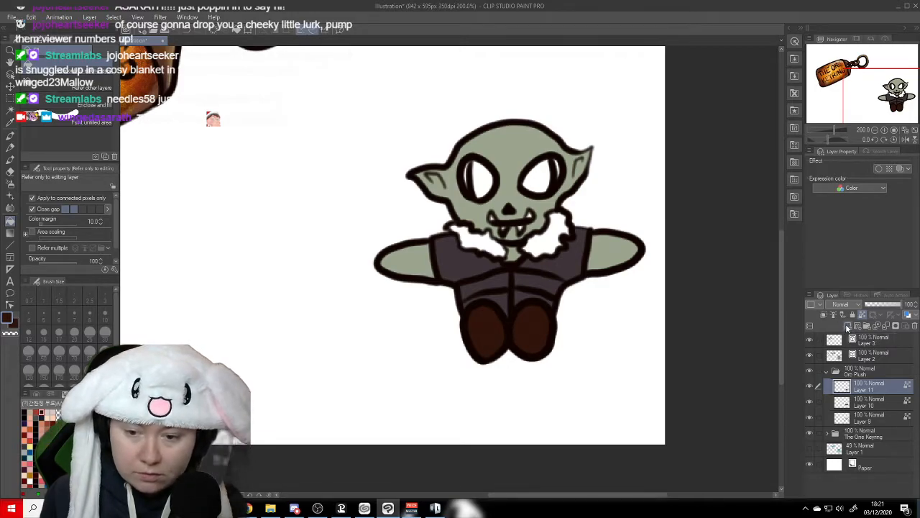
left_click(841, 326)
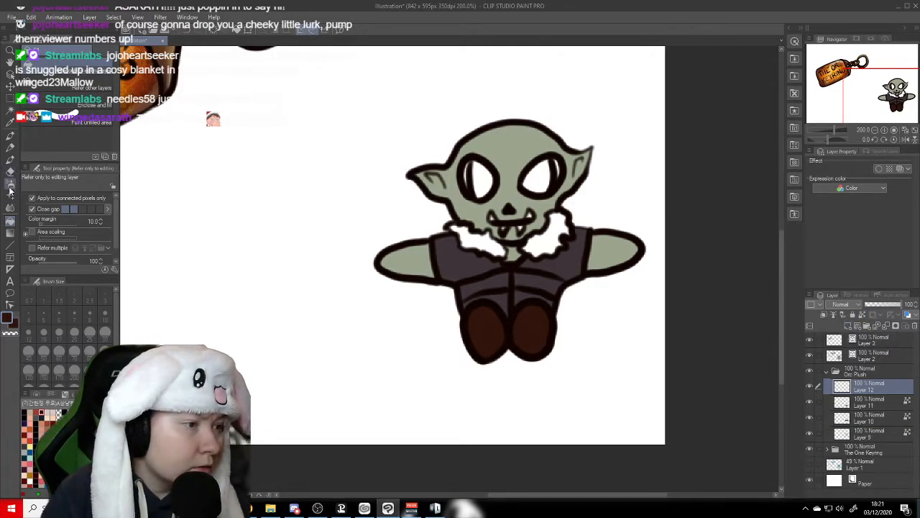
left_click(485, 178)
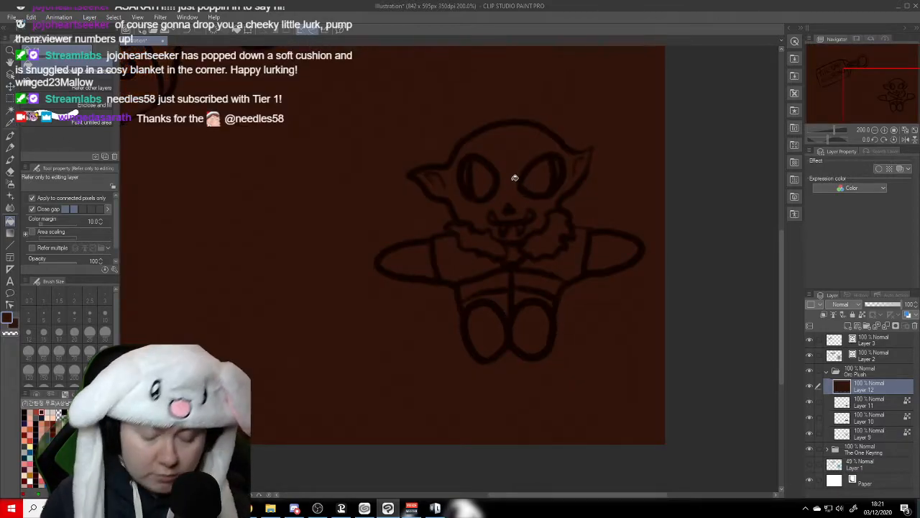
key("ctrl+z")
- Select the large inner area of both eyes, fill them with bright orange and clear the selection
key("w")
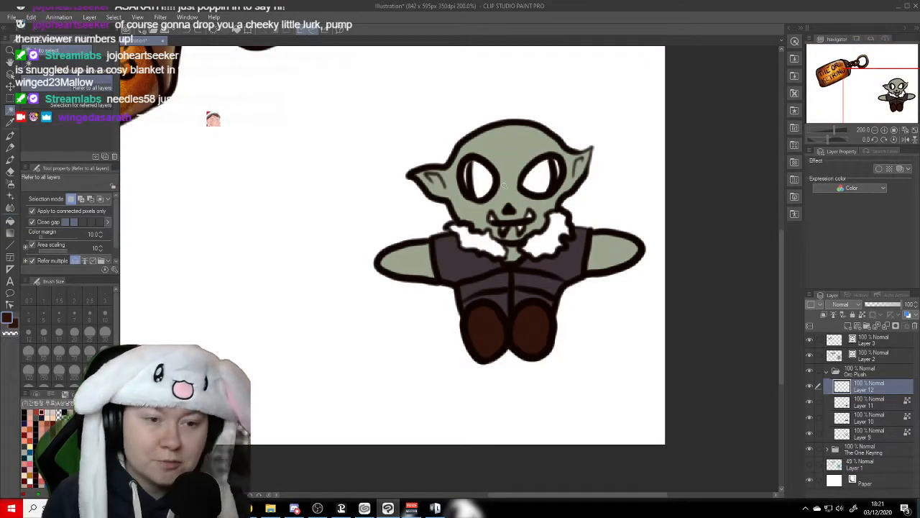
left_click(486, 182)
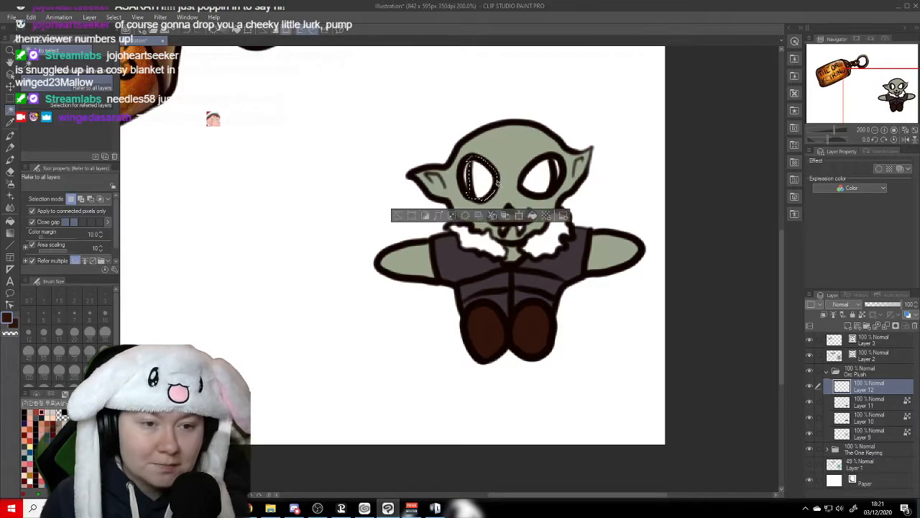
left_click(535, 189, "shift")
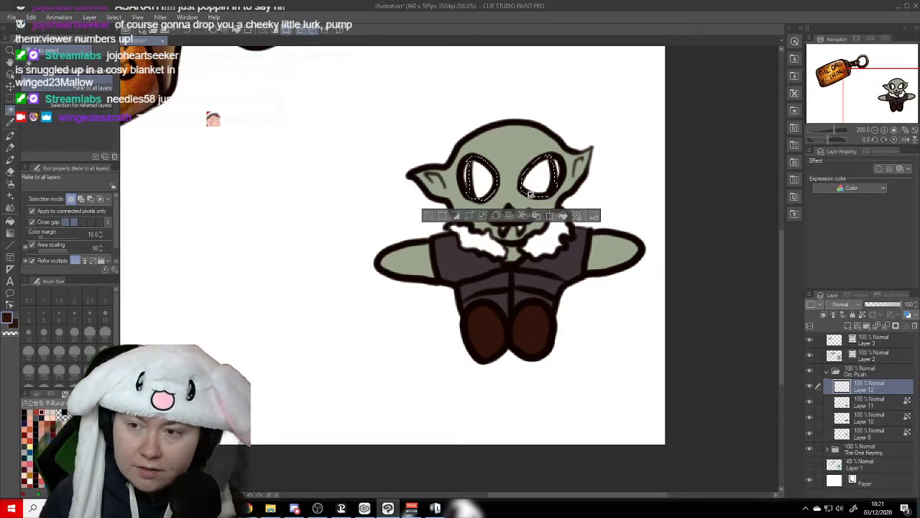
left_click(11, 221)
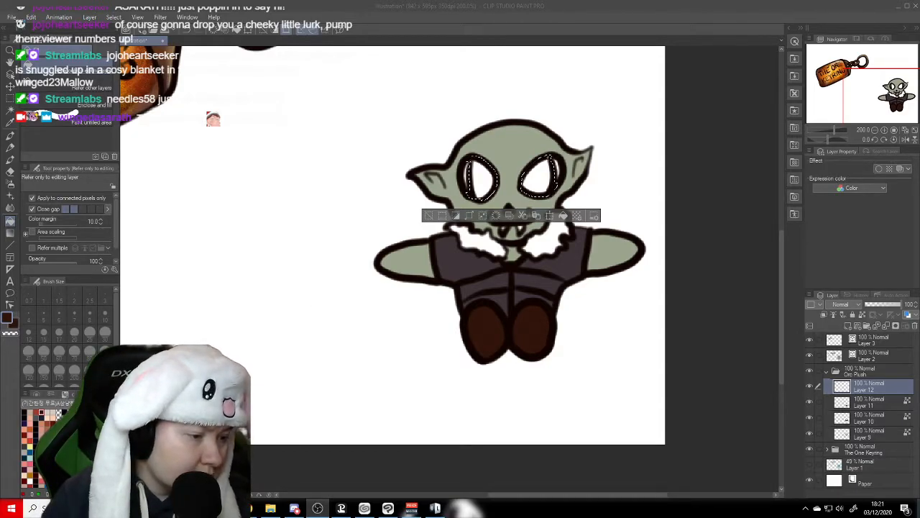
left_click(72, 446)
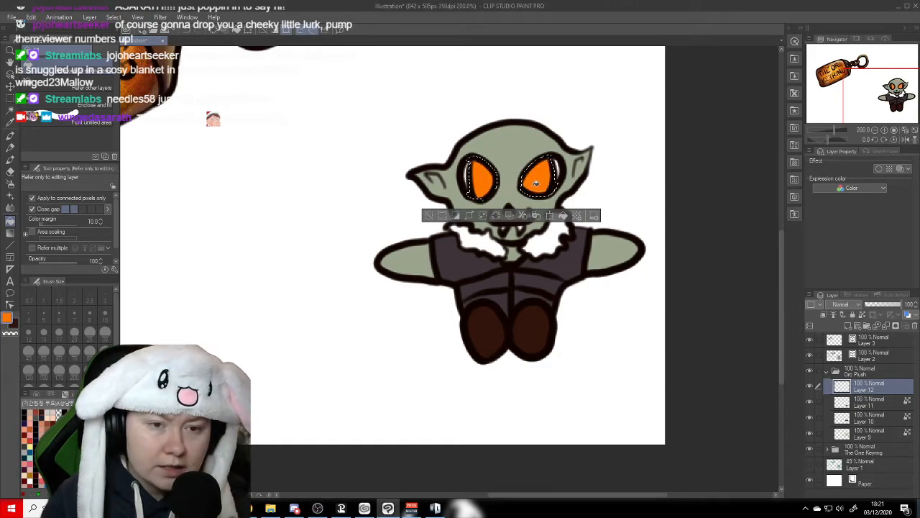
left_click(114, 16)
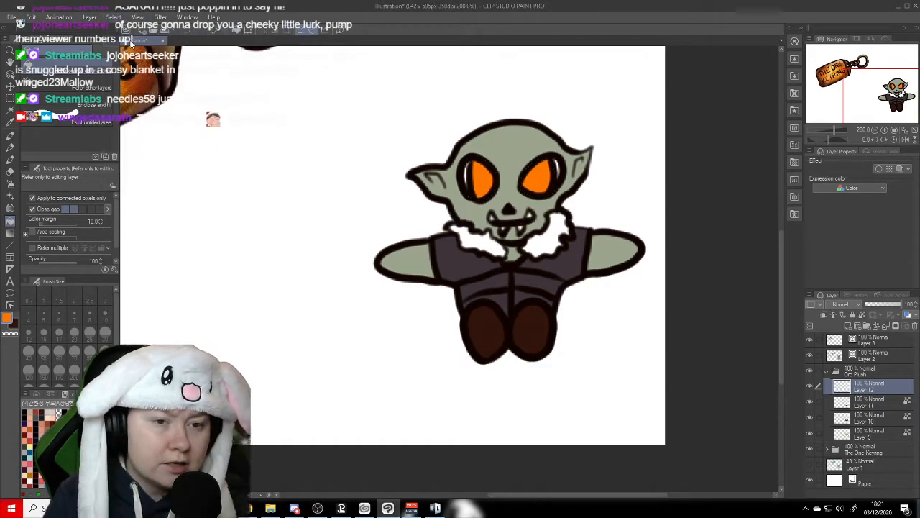
left_click(137, 35)
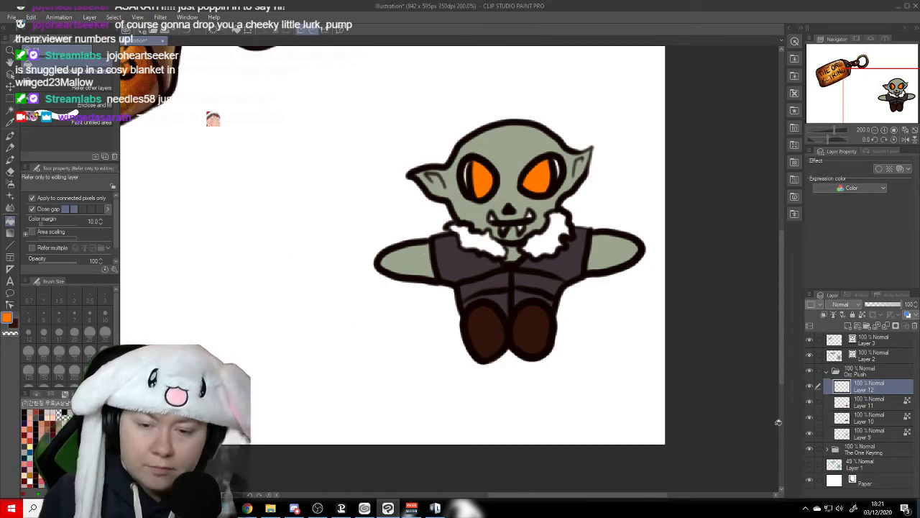
- Lock the orange eye layer's transparent pixels, and add a new layer placed beneath the green skin layer in the Orc Plush folder
left_click(862, 314)
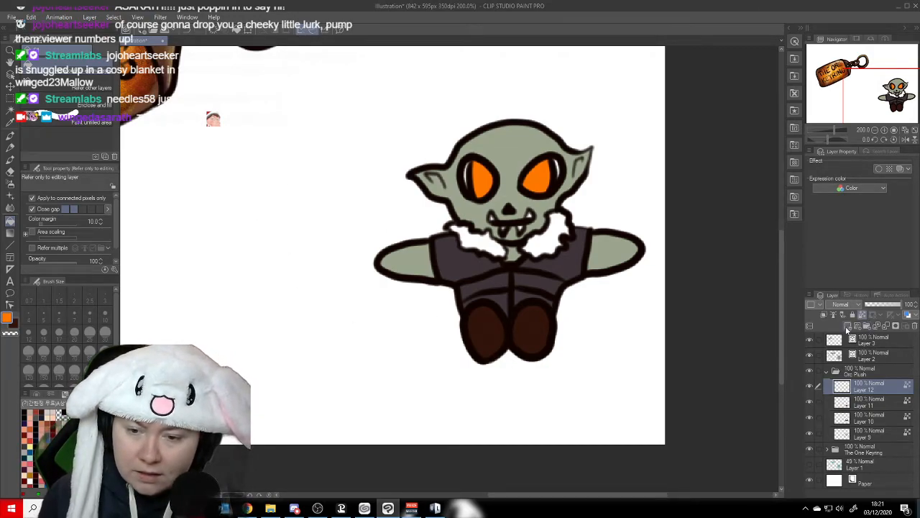
left_click(848, 326)
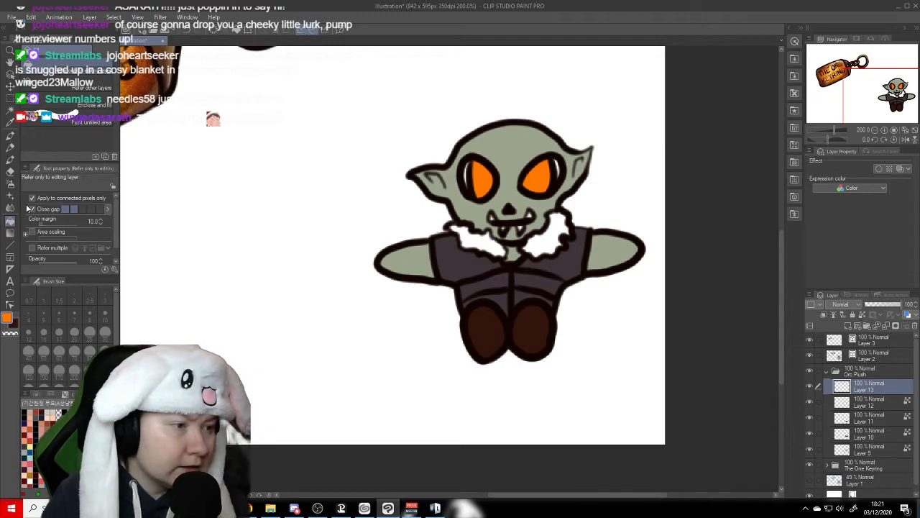
left_click(11, 162)
left_click(10, 149)
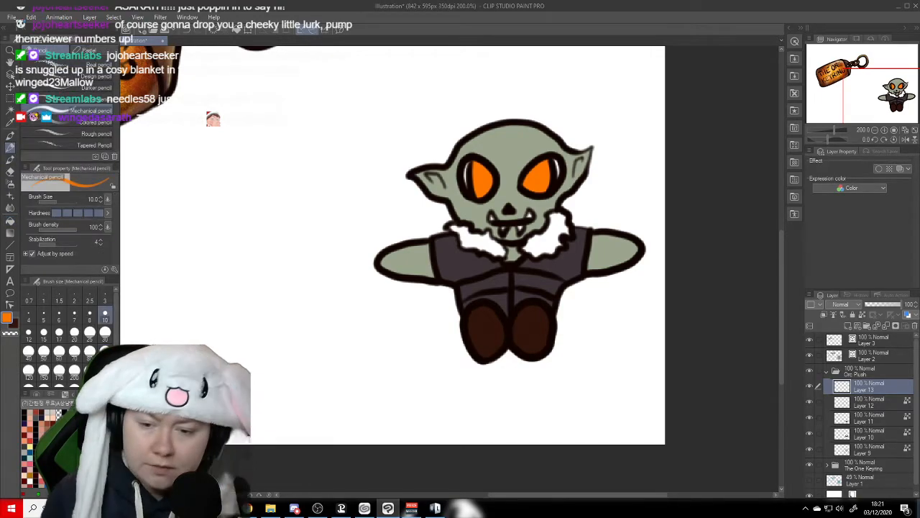
left_click_drag(889, 392, 880, 455)
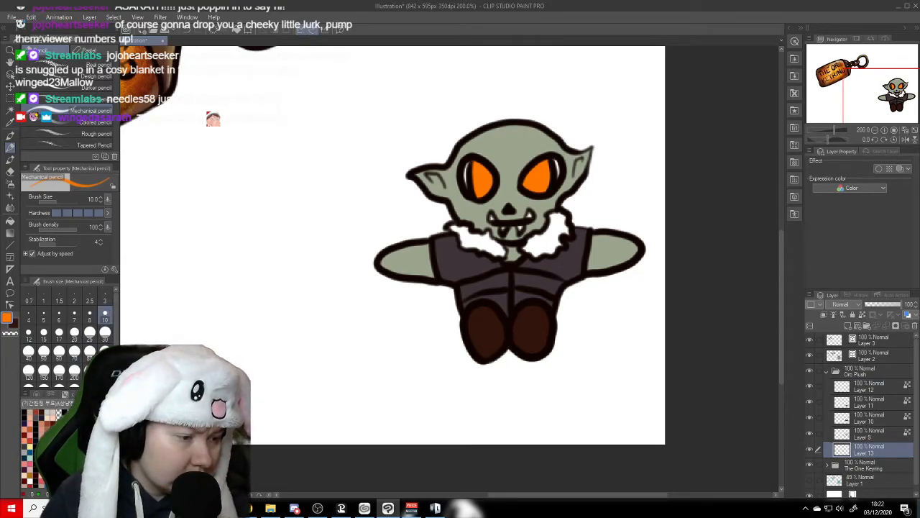
- Paint the outer eye slivers and the teeth pale yellow on separate layers beneath the skin, using the Mechanical pencil
left_click(29, 446)
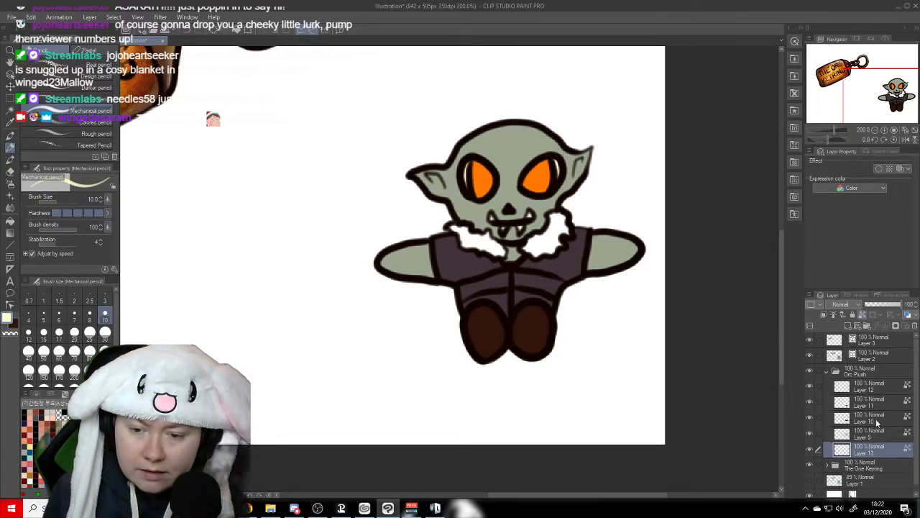
left_click(848, 328)
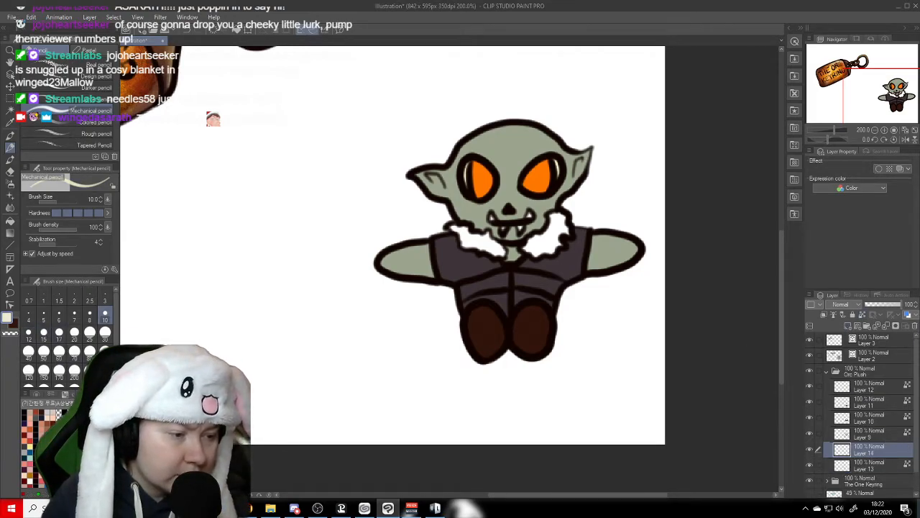
left_click(80, 440)
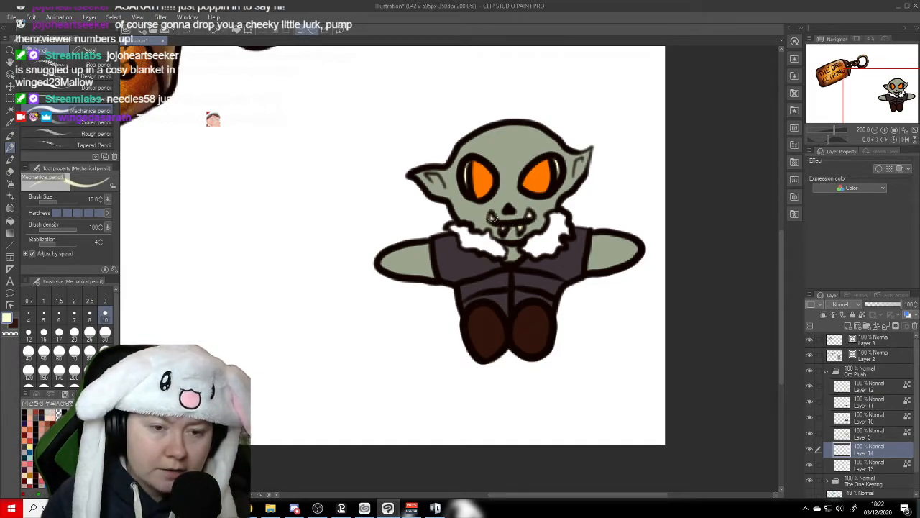
left_click(849, 325)
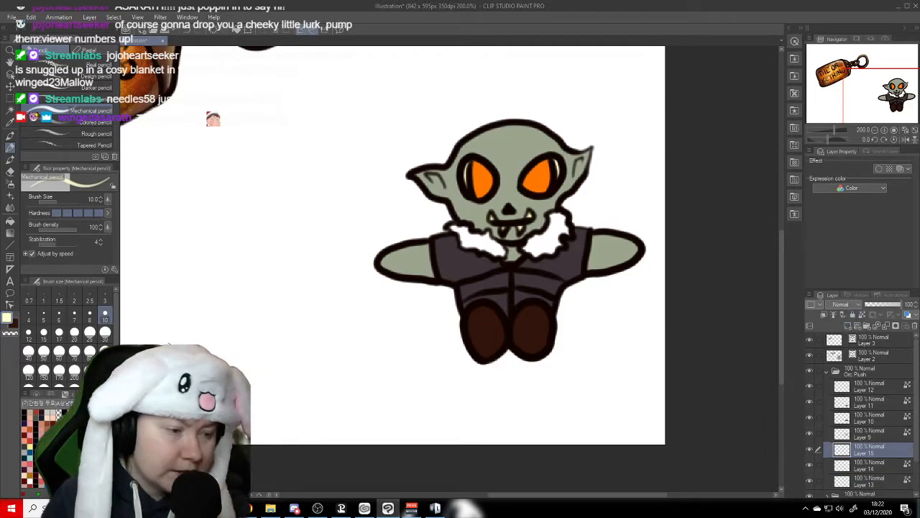
- Paint both sides of the fur collar grey-brown on the new layer and lock its transparent pixels
left_click(36, 424)
mouse_move(458, 224)
left_mouse_down()
mouse_move(451, 226)
mouse_move(463, 241)
mouse_move(504, 256)
left_mouse_up()
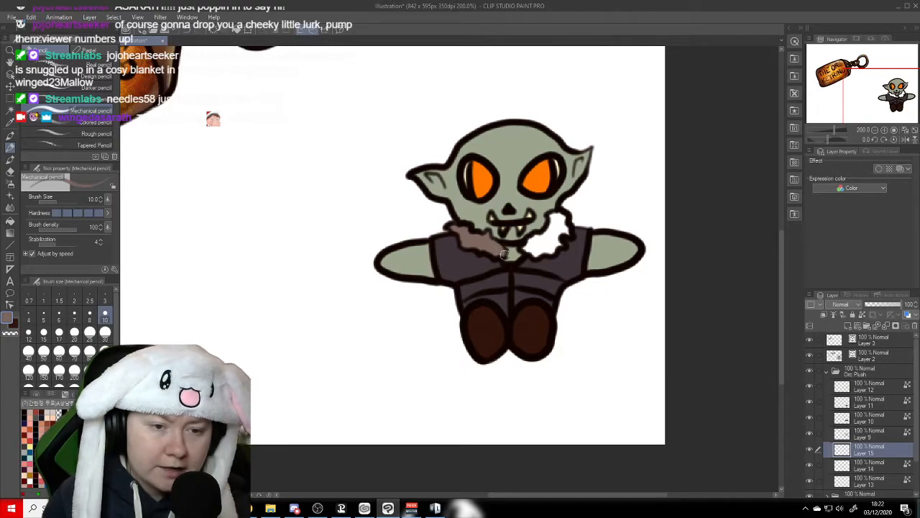
mouse_move(548, 211)
left_mouse_down()
mouse_move(566, 220)
mouse_move(557, 215)
mouse_move(567, 236)
mouse_move(558, 252)
mouse_move(538, 257)
mouse_move(532, 233)
mouse_move(522, 249)
mouse_move(553, 226)
left_mouse_up()
left_click(862, 315)
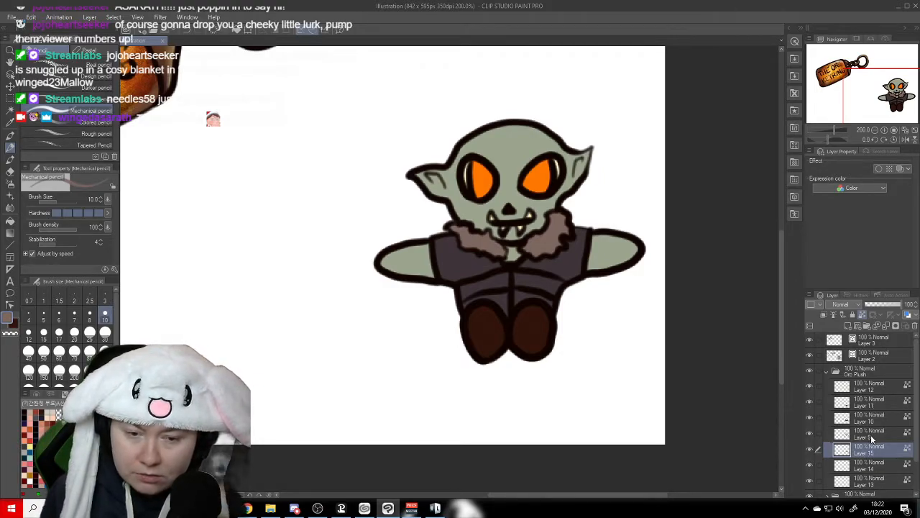
- Make the green skin layer of the Orc Plush folder active and look through the decoration brushes for the pencil-type ones
left_click(872, 436)
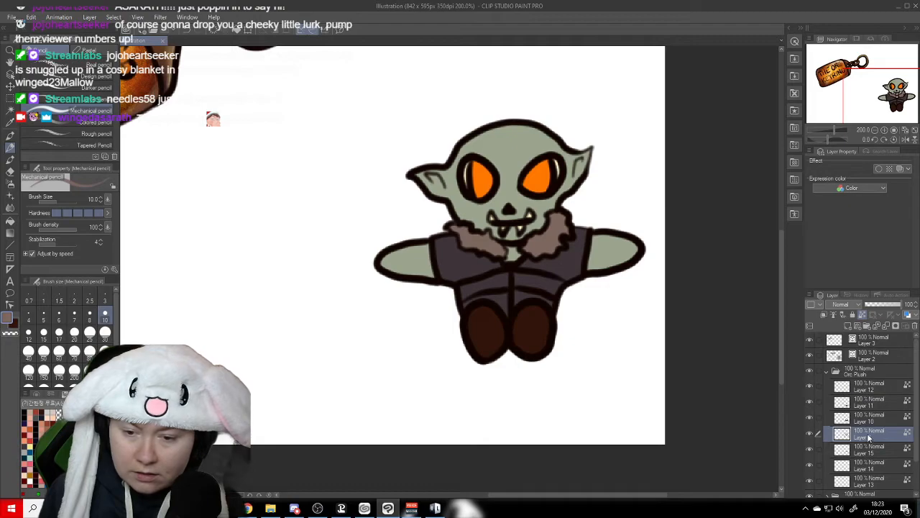
left_click(809, 433)
left_click(810, 434)
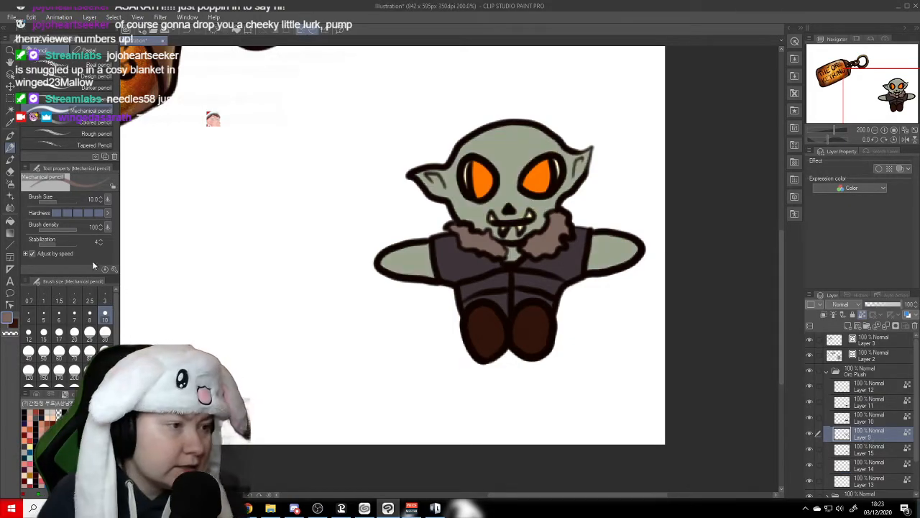
left_click(10, 159)
scroll(116, 137, "up", 3)
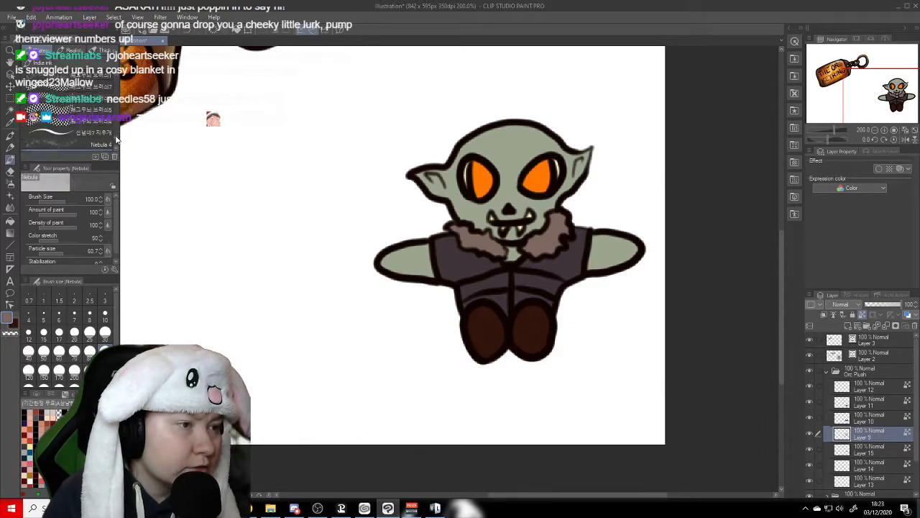
scroll(72, 129, "down", 10)
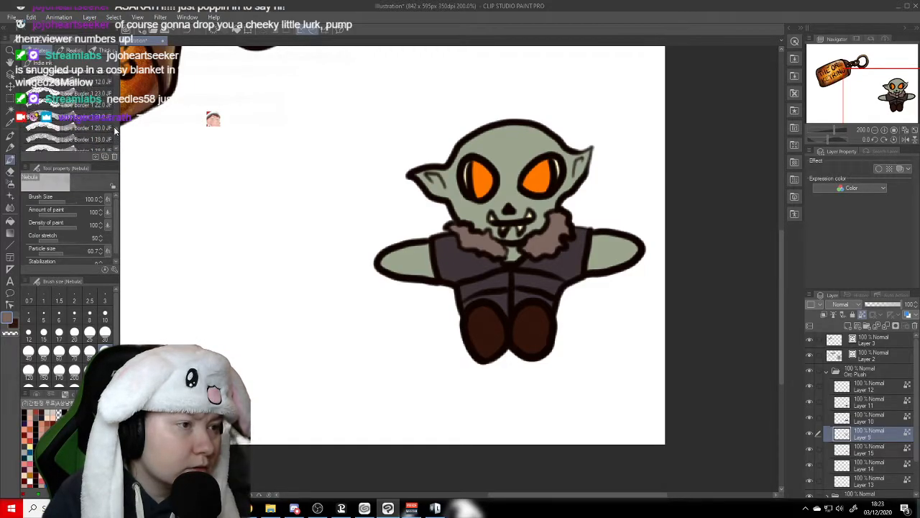
scroll(115, 112, "down", 10)
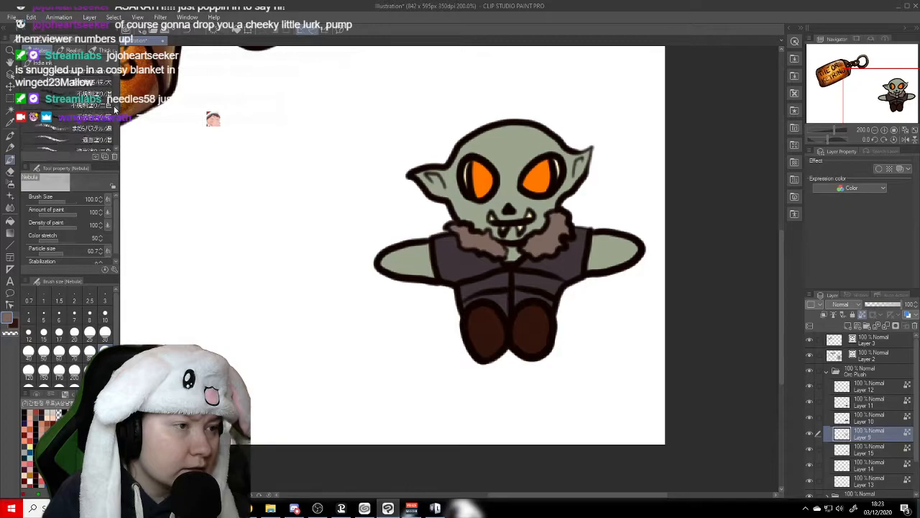
scroll(115, 101, "down", 10)
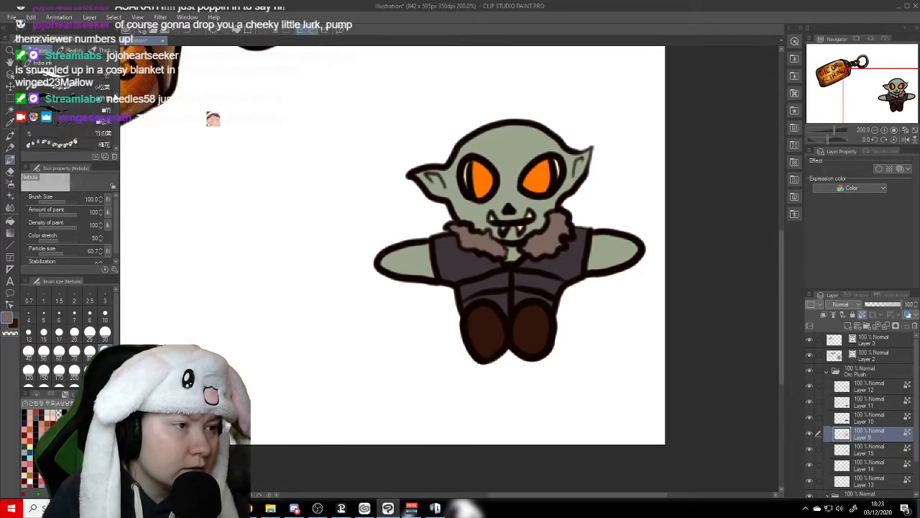
scroll(115, 85, "down", 5)
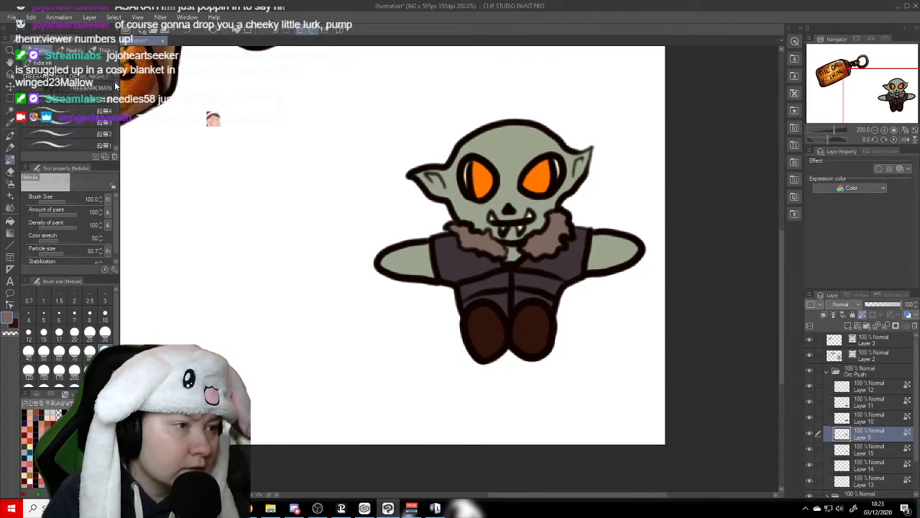
left_click_drag(115, 86, 115, 85)
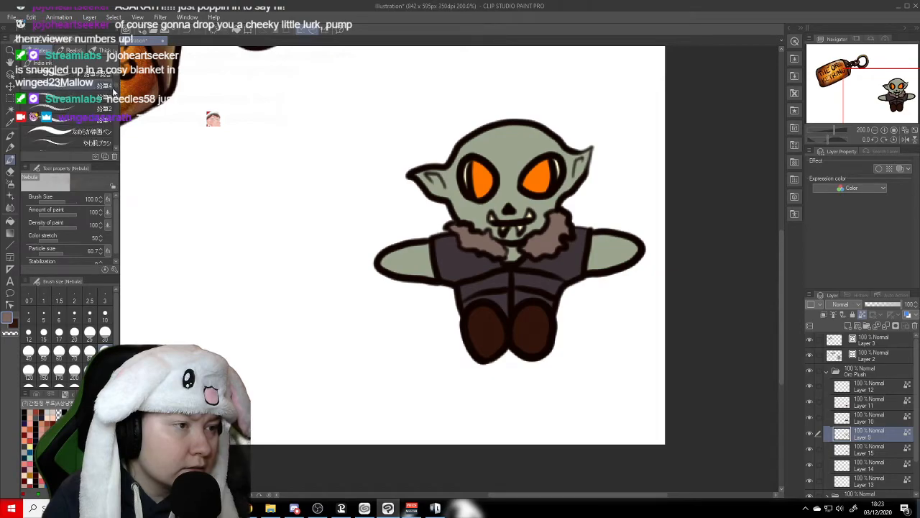
left_click(85, 78)
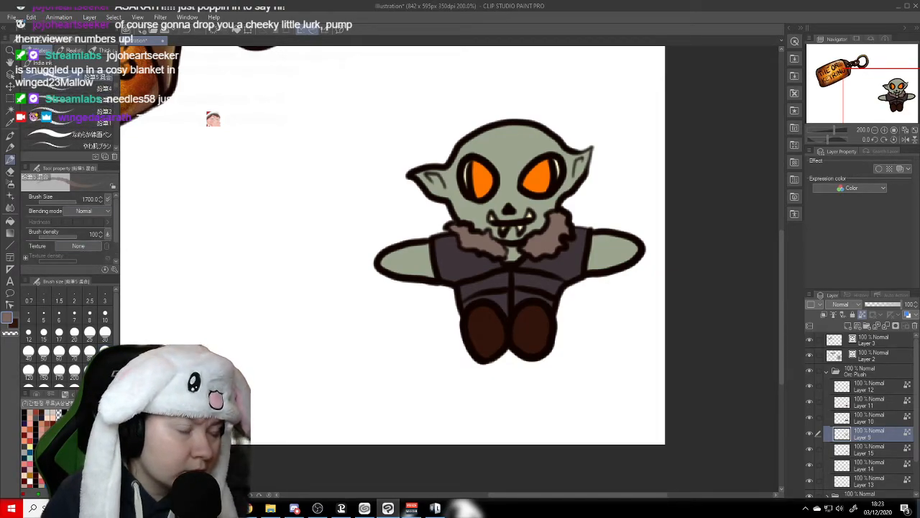
left_click(89, 352)
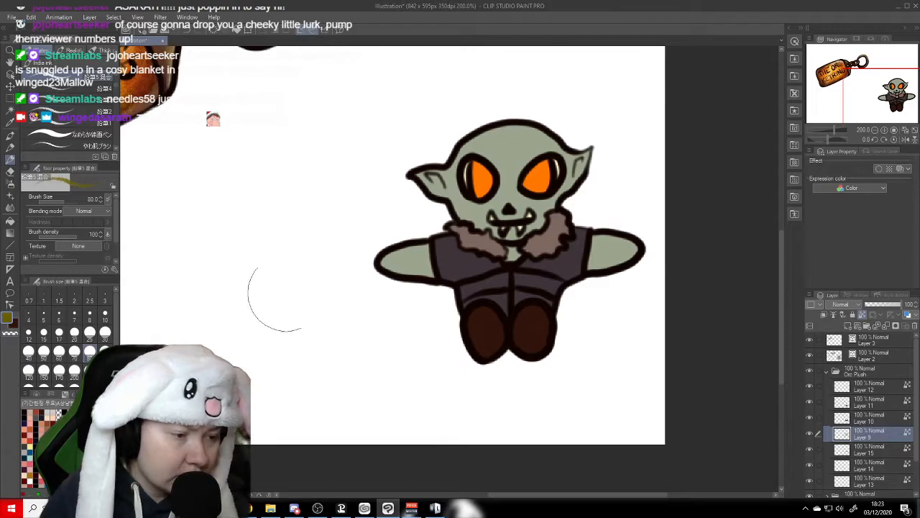
left_click_drag(491, 128, 468, 149)
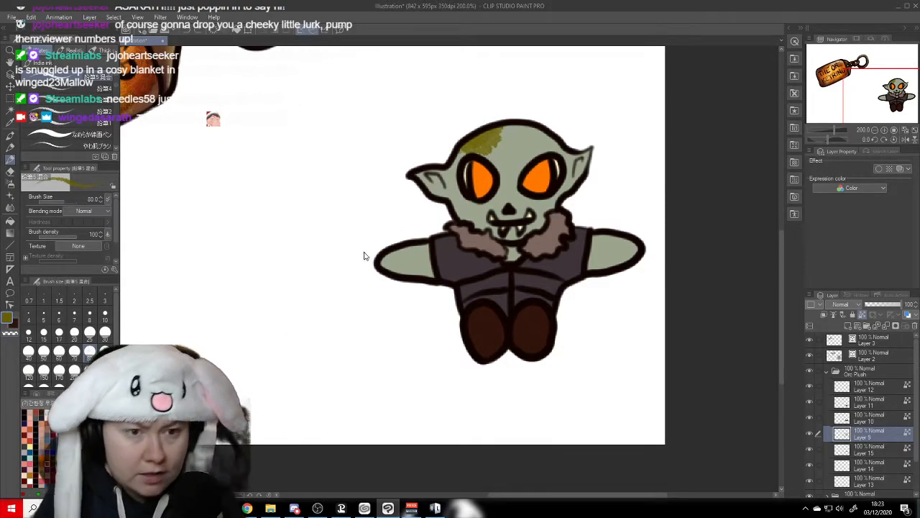
key("ctrl+z")
key("ctrl+z")
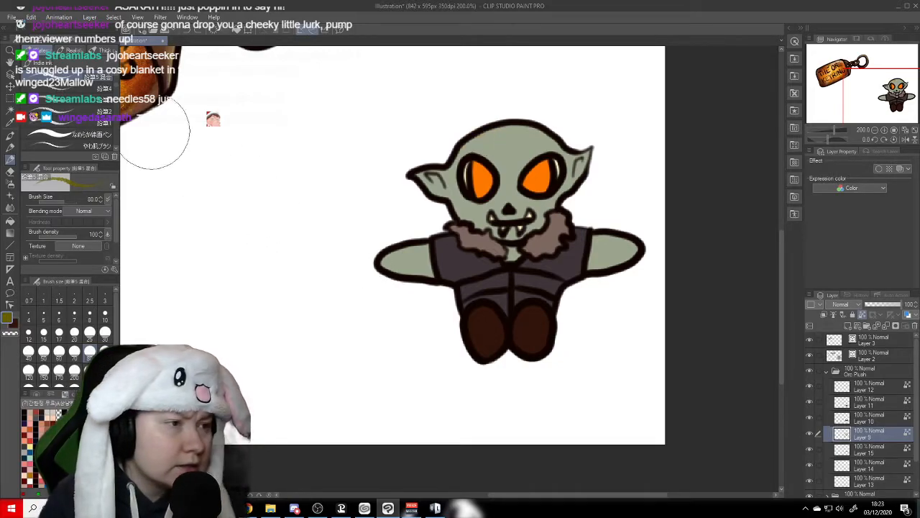
- Paint olive-green shading over the orc's head, ears, neck and arms with the やわ肌ブラシ brush at size 30
left_click(99, 135)
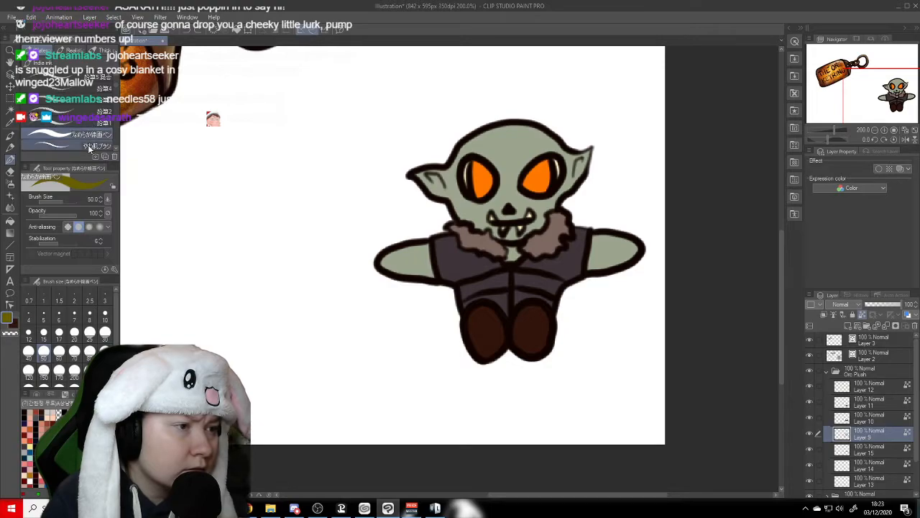
left_click(89, 148)
scroll(115, 150, "down", 2)
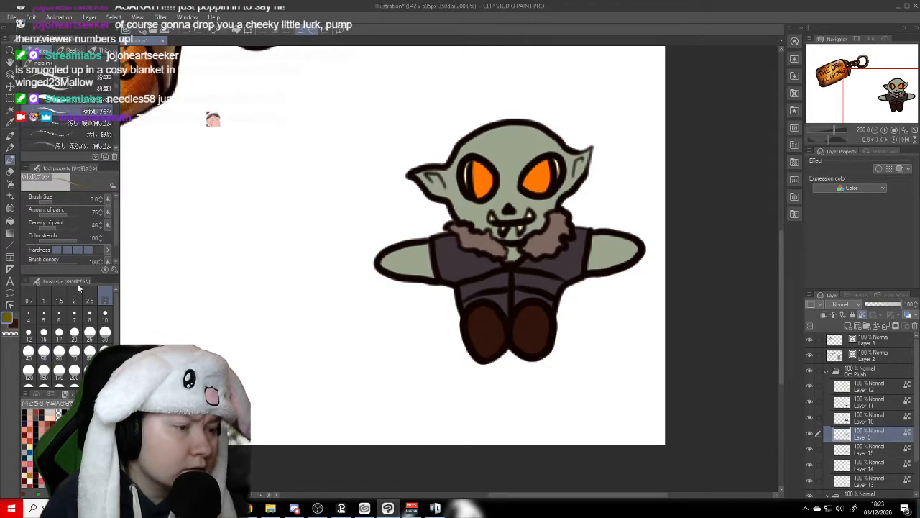
left_click(44, 351)
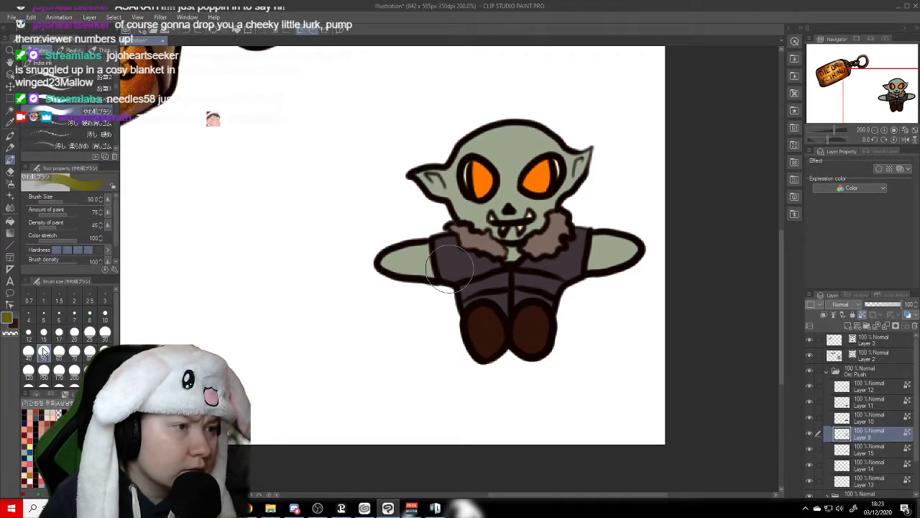
left_click(105, 336)
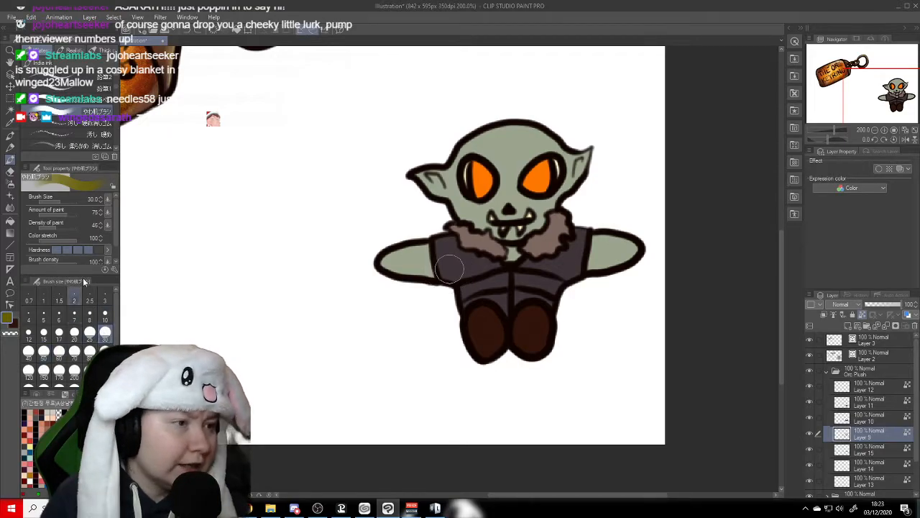
mouse_move(547, 144)
left_mouse_down()
mouse_move(529, 128)
mouse_move(560, 132)
mouse_move(493, 136)
mouse_move(537, 120)
mouse_move(456, 150)
mouse_move(450, 169)
mouse_move(471, 143)
mouse_move(438, 172)
mouse_move(437, 206)
mouse_move(420, 176)
mouse_move(451, 163)
mouse_move(474, 220)
left_mouse_up()
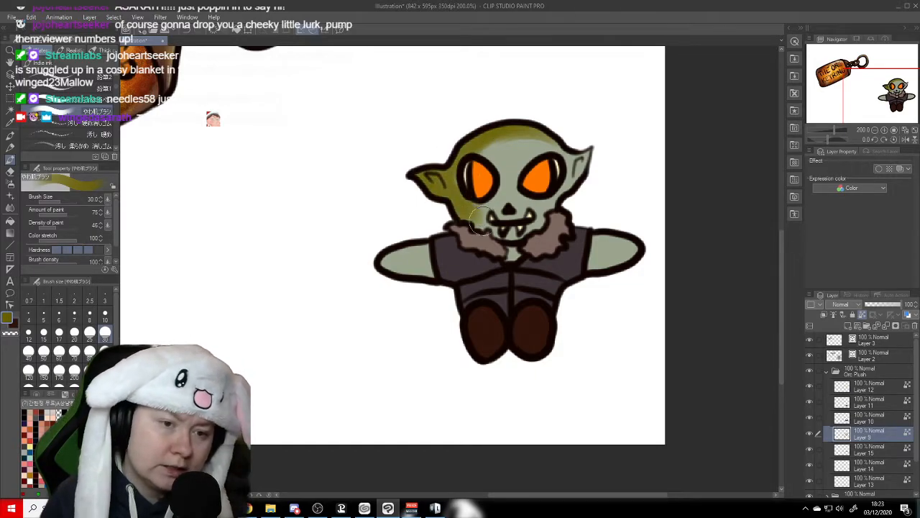
mouse_move(552, 149)
left_mouse_down()
mouse_move(487, 152)
mouse_move(514, 141)
mouse_move(484, 147)
mouse_move(551, 145)
mouse_move(577, 154)
mouse_move(583, 168)
mouse_move(531, 244)
mouse_move(481, 222)
mouse_move(508, 264)
left_mouse_up()
mouse_move(444, 260)
left_mouse_down()
mouse_move(424, 274)
mouse_move(402, 269)
mouse_move(436, 252)
mouse_move(383, 264)
mouse_move(395, 266)
left_mouse_up()
mouse_move(597, 218)
left_mouse_down()
mouse_move(602, 265)
mouse_move(581, 272)
mouse_move(591, 218)
mouse_move(622, 283)
mouse_move(583, 268)
mouse_move(615, 246)
mouse_move(636, 269)
mouse_move(597, 246)
mouse_move(630, 264)
left_mouse_up()
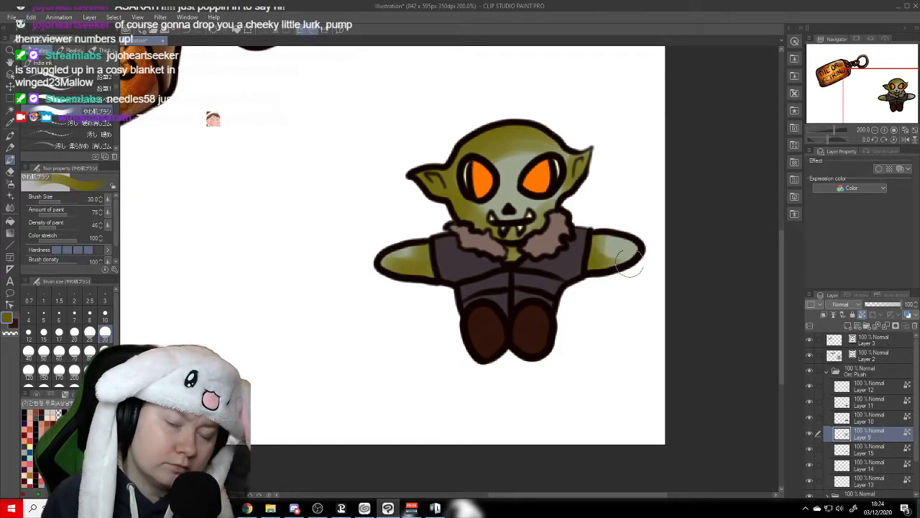
mouse_move(550, 164)
left_mouse_down()
mouse_move(501, 160)
mouse_move(533, 151)
left_mouse_up()
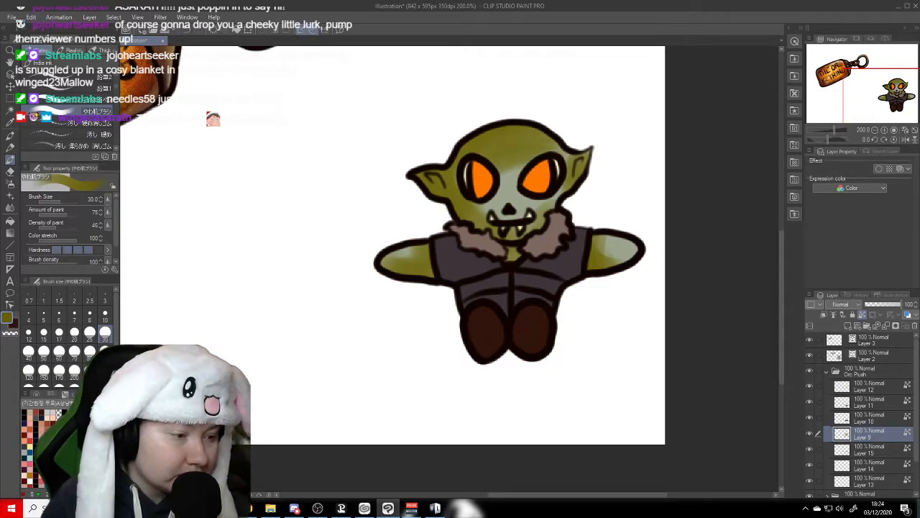
- Tint the forehead, ears and edges of the orc's skin with soft orange-brown
left_click(48, 430)
mouse_move(521, 125)
left_mouse_down()
mouse_move(472, 141)
mouse_move(562, 142)
mouse_move(512, 152)
left_mouse_up()
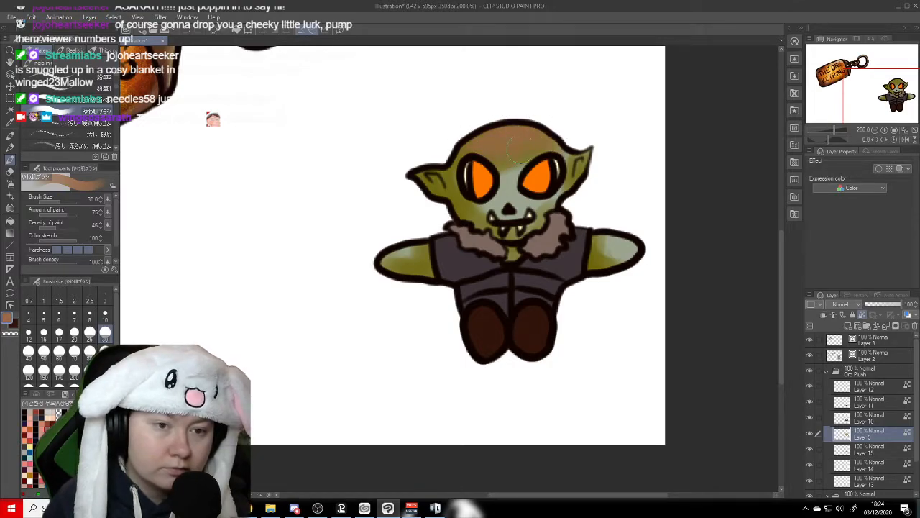
mouse_move(434, 171)
left_mouse_down()
mouse_move(436, 187)
mouse_move(441, 173)
left_mouse_up()
left_click_drag(467, 220, 480, 224)
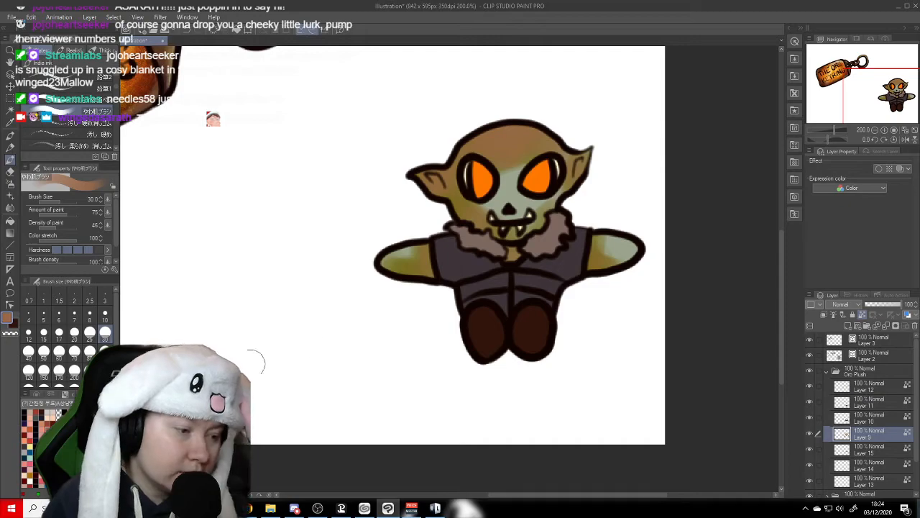
- Blend pale grey-green back into the centre of the face, around the eyes and mouth, and the middle of both arms
left_click(70, 446)
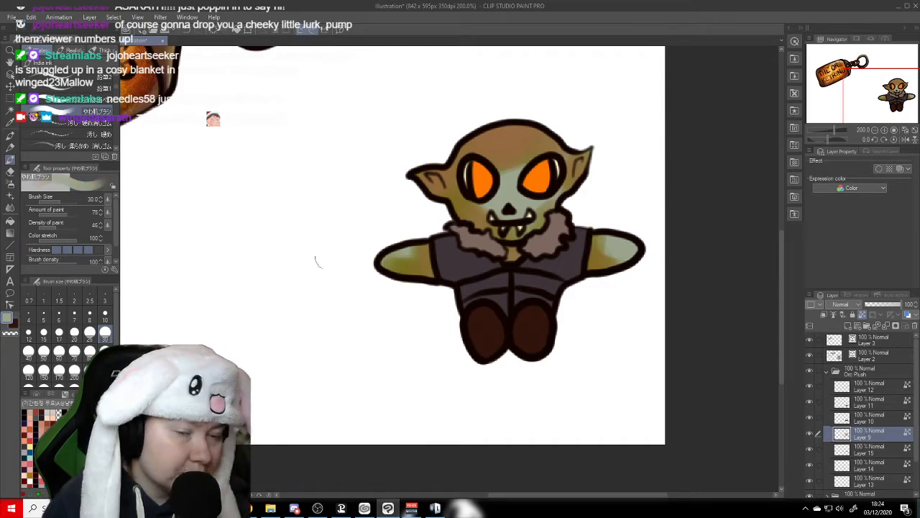
mouse_move(536, 167)
left_mouse_down()
mouse_move(496, 184)
mouse_move(530, 164)
mouse_move(492, 175)
mouse_move(530, 158)
mouse_move(515, 174)
mouse_move(503, 173)
mouse_move(508, 153)
mouse_move(492, 162)
mouse_move(487, 155)
mouse_move(531, 154)
left_mouse_up()
left_click_drag(535, 203, 558, 197)
left_click_drag(473, 205, 527, 210)
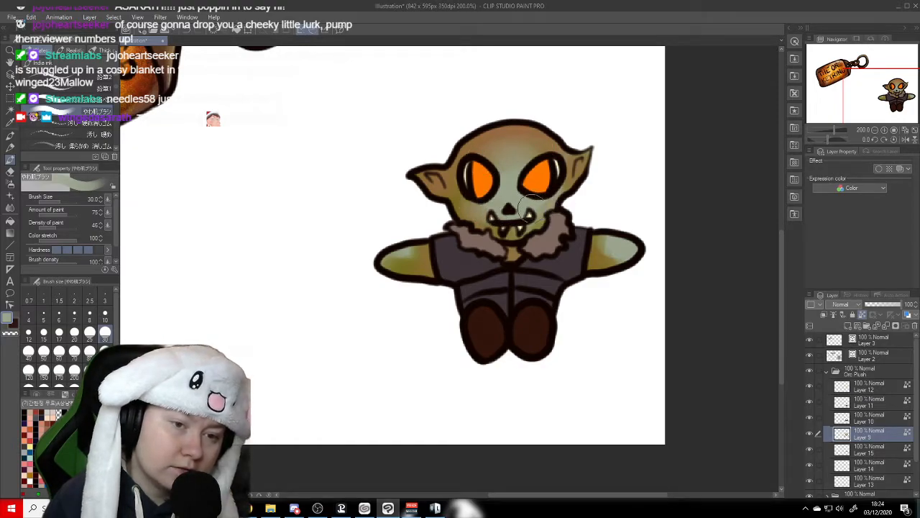
left_click_drag(405, 251, 370, 261)
mouse_move(617, 243)
left_mouse_down()
mouse_move(610, 248)
mouse_move(630, 268)
mouse_move(608, 272)
left_mouse_up()
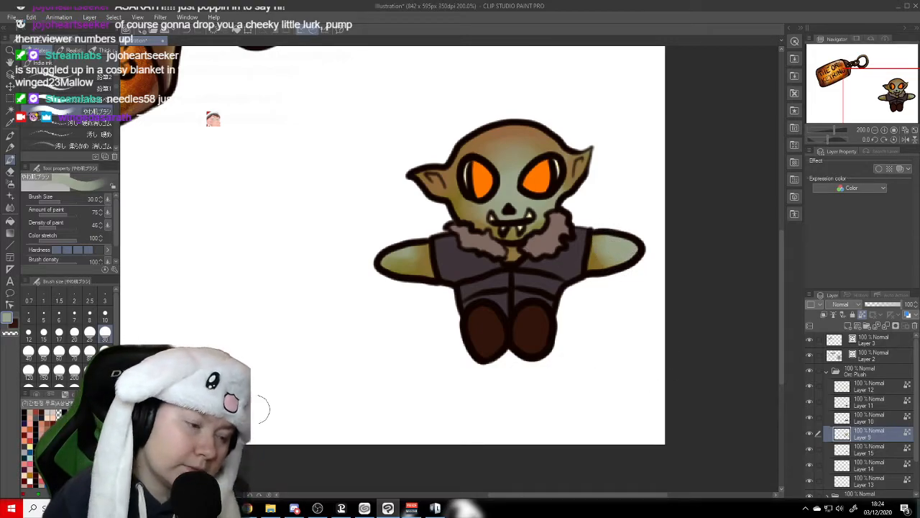
- Shade the head's edges, ears, neck and arms near the sleeves with the vest's dark purple, and soften the face shading with the skin's grey-green
left_click(568, 255, "alt")
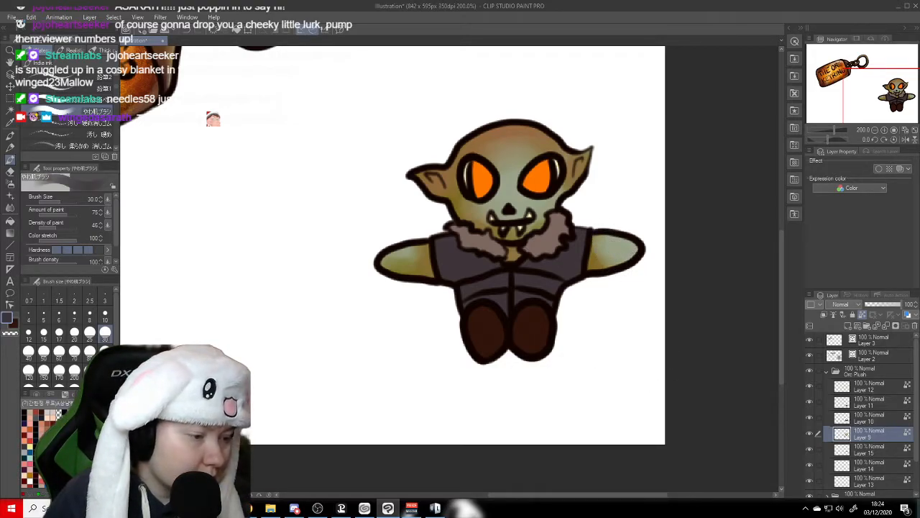
mouse_move(482, 137)
left_mouse_down()
mouse_move(553, 132)
mouse_move(486, 126)
mouse_move(461, 153)
mouse_move(492, 138)
mouse_move(530, 137)
mouse_move(448, 155)
mouse_move(449, 175)
mouse_move(424, 174)
mouse_move(452, 193)
left_mouse_up()
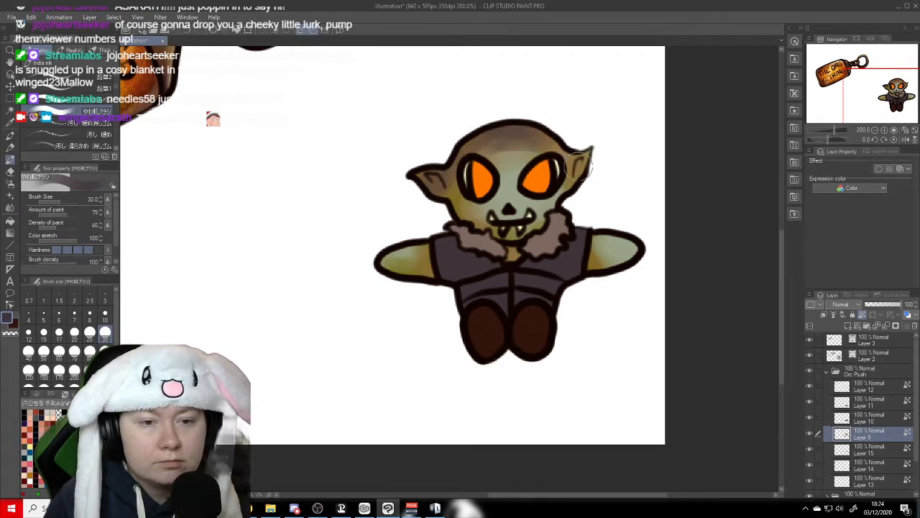
left_click_drag(575, 164, 581, 169)
mouse_move(453, 220)
left_mouse_down()
mouse_move(514, 254)
mouse_move(540, 231)
mouse_move(496, 252)
left_mouse_up()
mouse_move(430, 265)
left_mouse_down()
mouse_move(436, 276)
mouse_move(437, 248)
mouse_move(435, 286)
left_mouse_up()
mouse_move(589, 267)
left_mouse_down()
mouse_move(584, 279)
mouse_move(595, 282)
mouse_move(588, 273)
left_mouse_up()
left_click(503, 162, "alt")
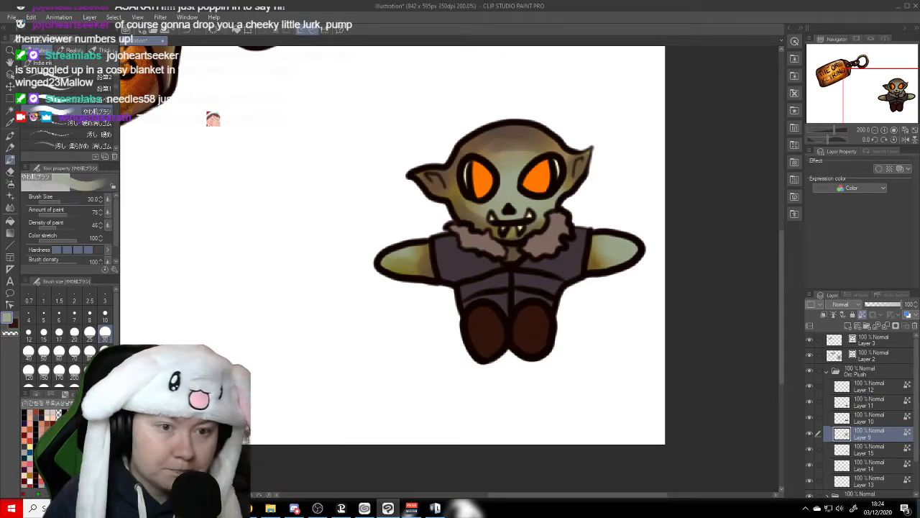
mouse_move(536, 164)
left_mouse_down()
mouse_move(516, 147)
mouse_move(485, 158)
mouse_move(495, 140)
mouse_move(525, 137)
mouse_move(546, 147)
mouse_move(476, 148)
mouse_move(464, 171)
mouse_move(478, 210)
mouse_move(489, 216)
mouse_move(559, 188)
mouse_move(562, 176)
left_mouse_up()
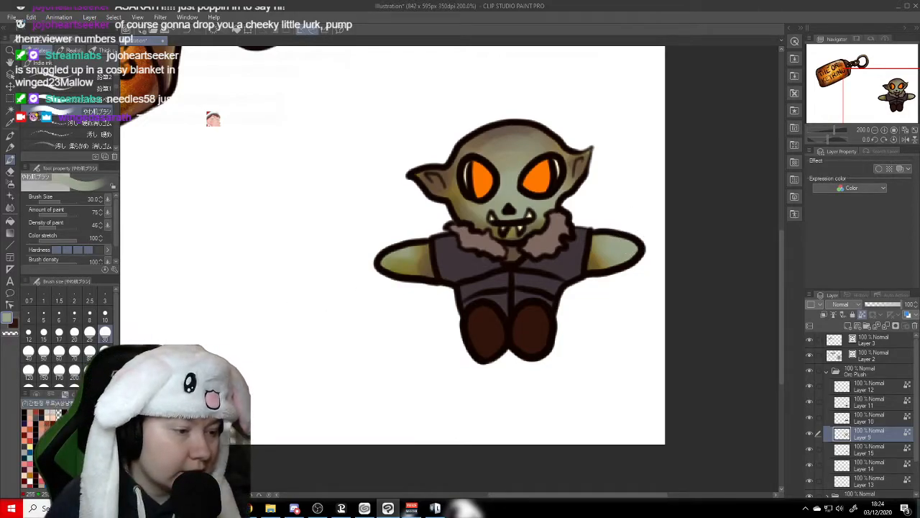
- Paint pale cream highlights on both arms and across the top of the head, refining the head highlight at brush size 15
left_click(79, 446)
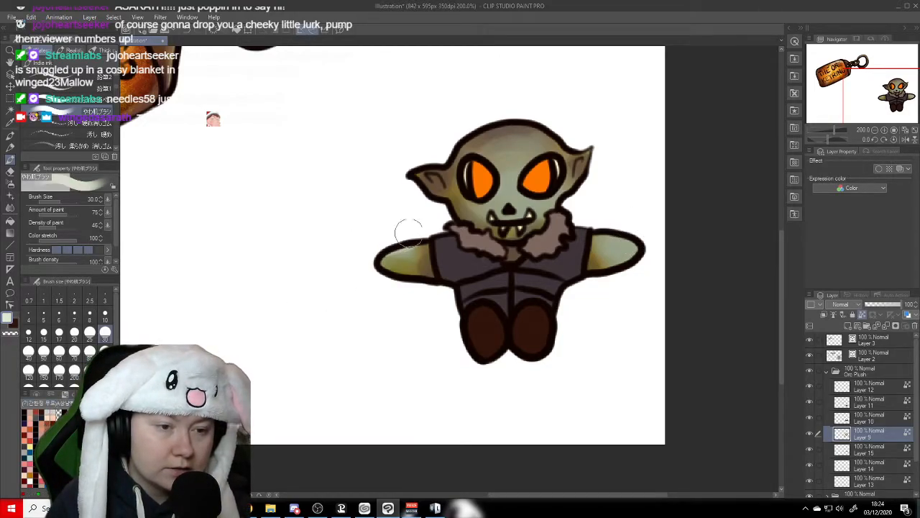
left_click_drag(417, 247, 394, 253)
mouse_move(617, 236)
left_mouse_down()
mouse_move(642, 249)
mouse_move(617, 249)
left_mouse_up()
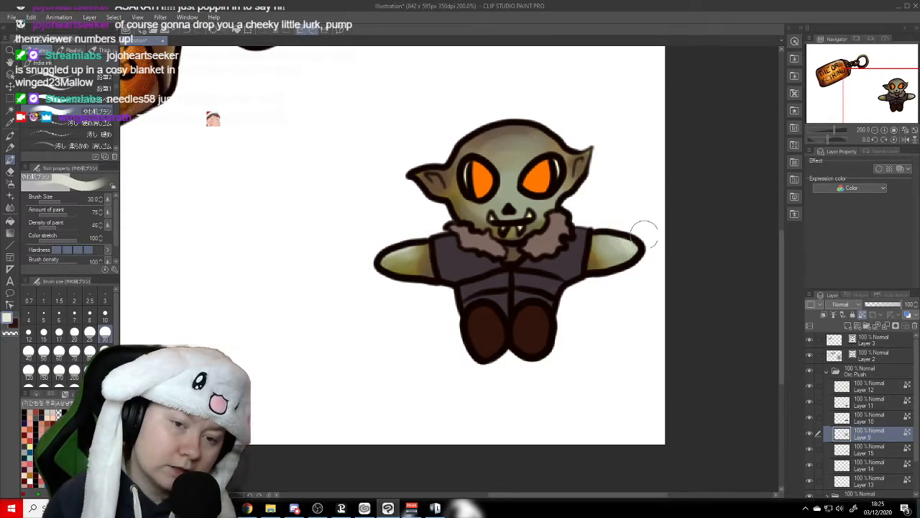
mouse_move(569, 136)
left_mouse_down()
mouse_move(515, 115)
mouse_move(490, 131)
mouse_move(550, 122)
mouse_move(444, 148)
left_mouse_up()
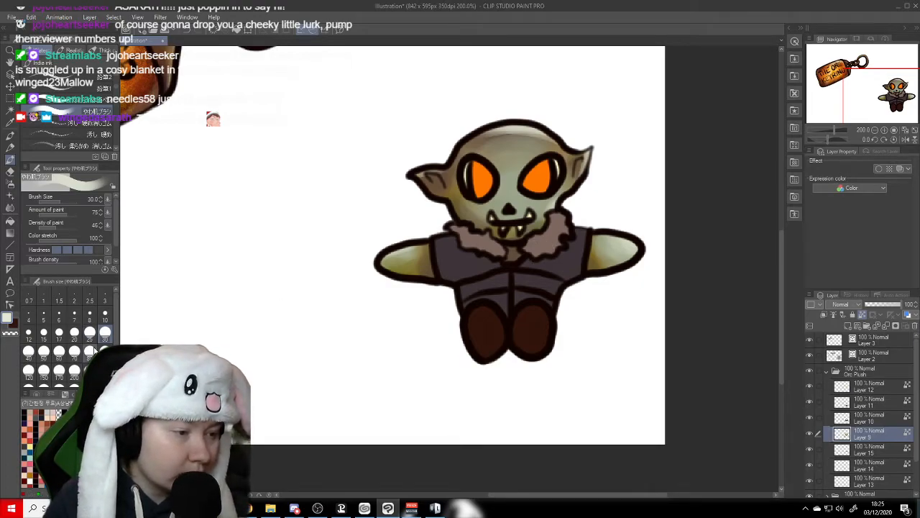
left_click(44, 332)
mouse_move(549, 140)
left_mouse_down()
mouse_move(522, 130)
mouse_move(489, 138)
mouse_move(552, 143)
mouse_move(524, 134)
mouse_move(469, 147)
left_mouse_up()
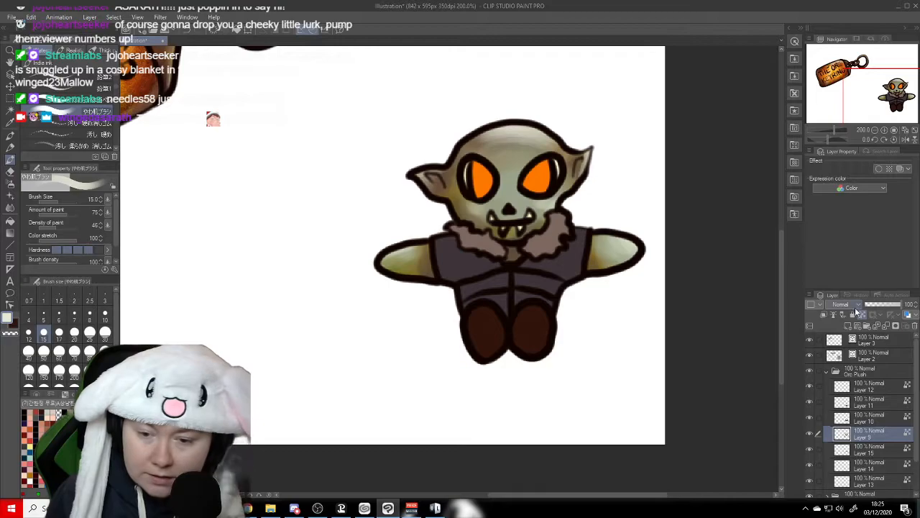
- Add a layer clipped to the orc's skin and paint soft red blush on both cheeks, using brush sizes 15 and 20
left_click(849, 326)
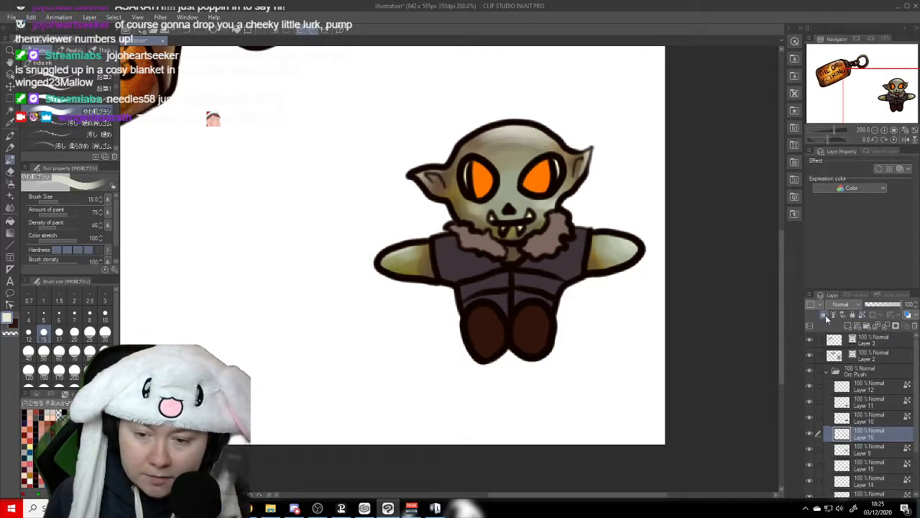
left_click(824, 315)
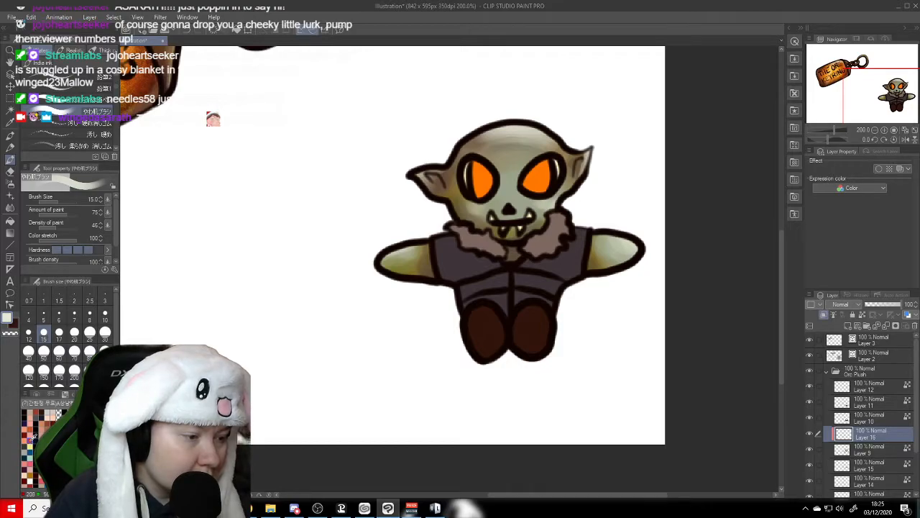
left_click(32, 436)
left_click(59, 332)
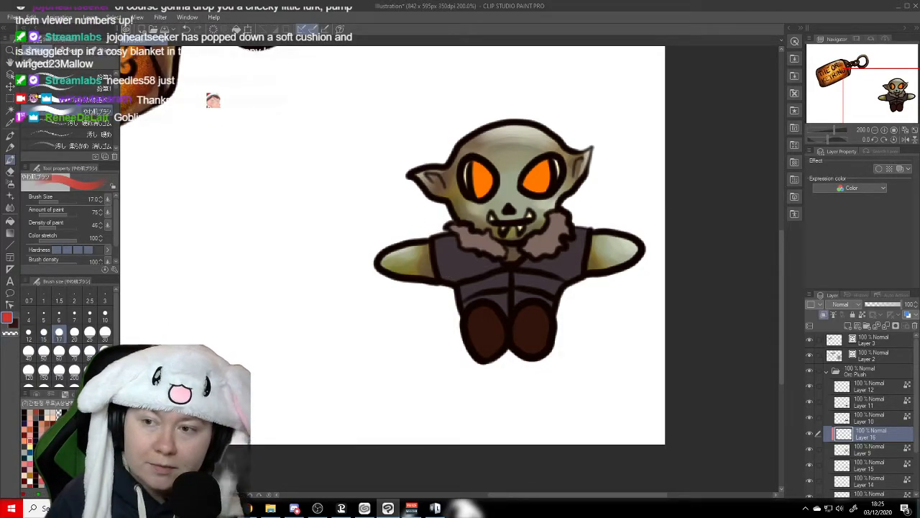
left_click(43, 333)
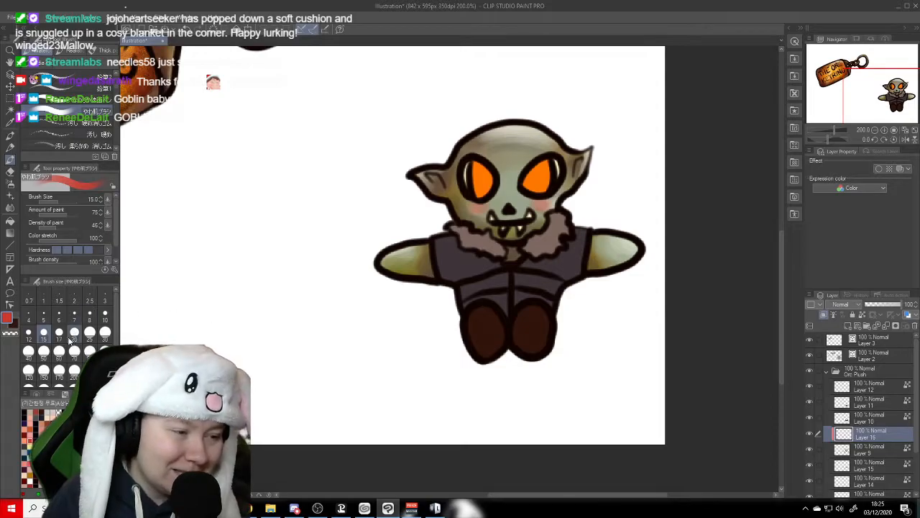
left_click(73, 333)
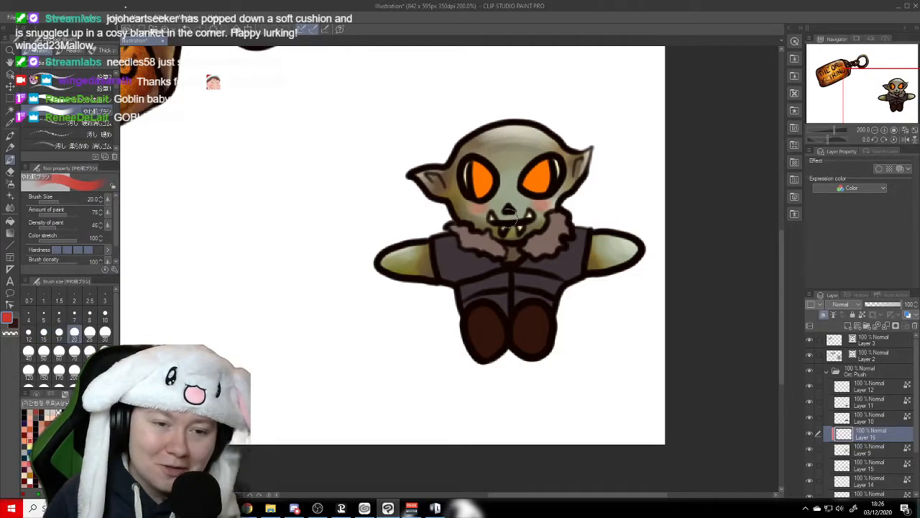
left_click_drag(534, 201, 554, 202)
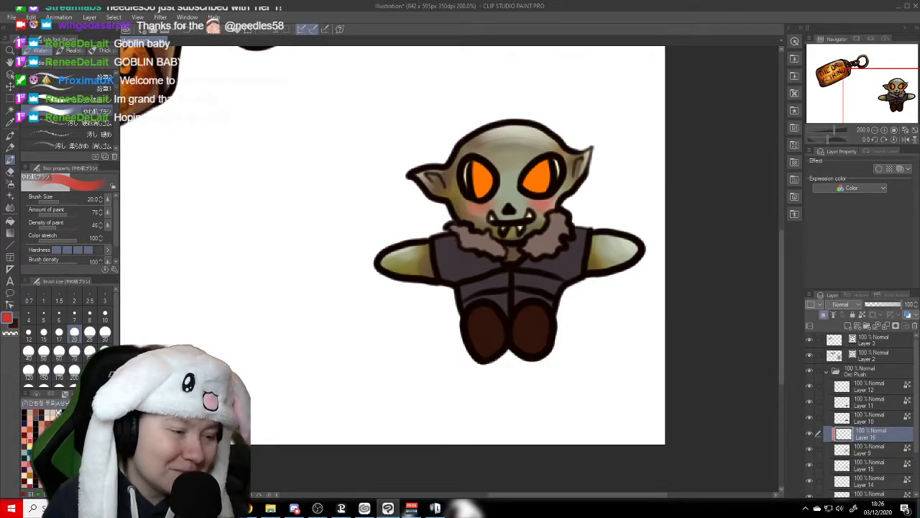
- Darken the inside of both ears with near-black at brush size 5, and save the illustration
key("x")
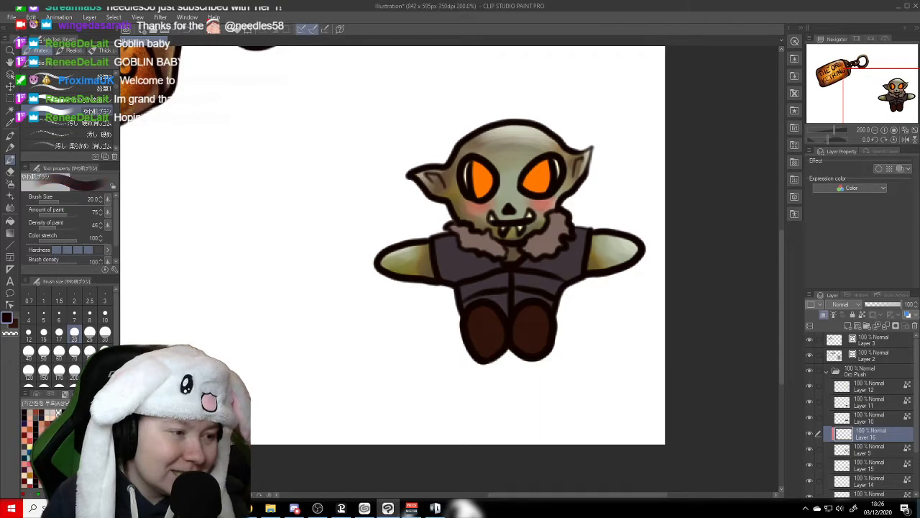
left_click(43, 314)
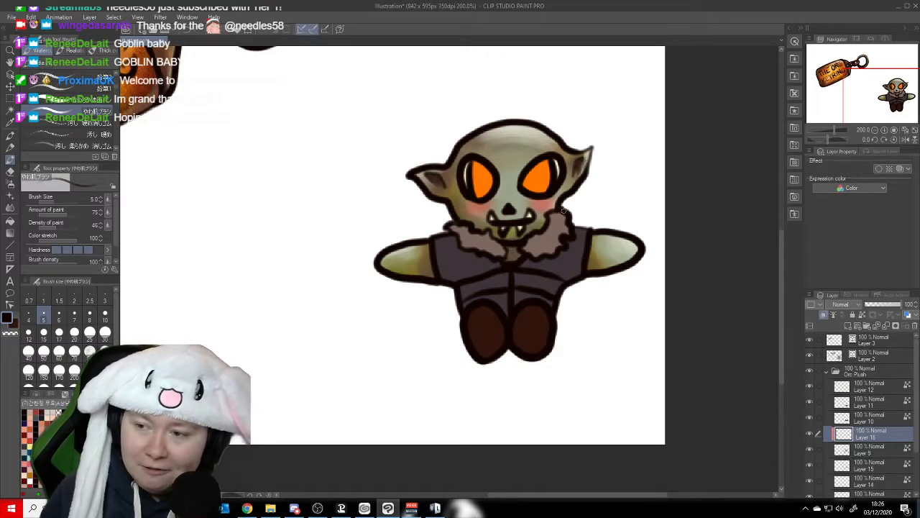
key("ctrl+s")
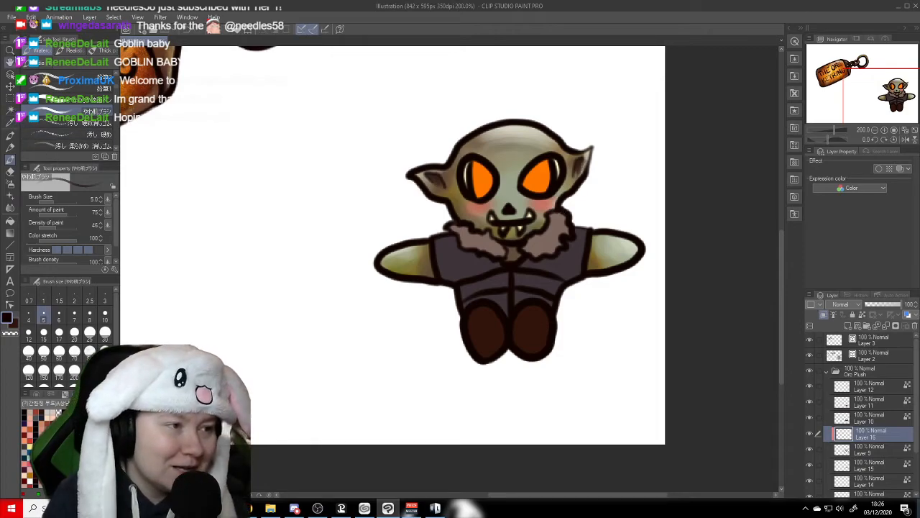
- Examine the whole illustration with the keyring and orc plush, and inspect the orc's face, vest and boots up close
left_click(10, 63)
left_click_drag(228, 180, 447, 287)
scroll(447, 287, "down", 1)
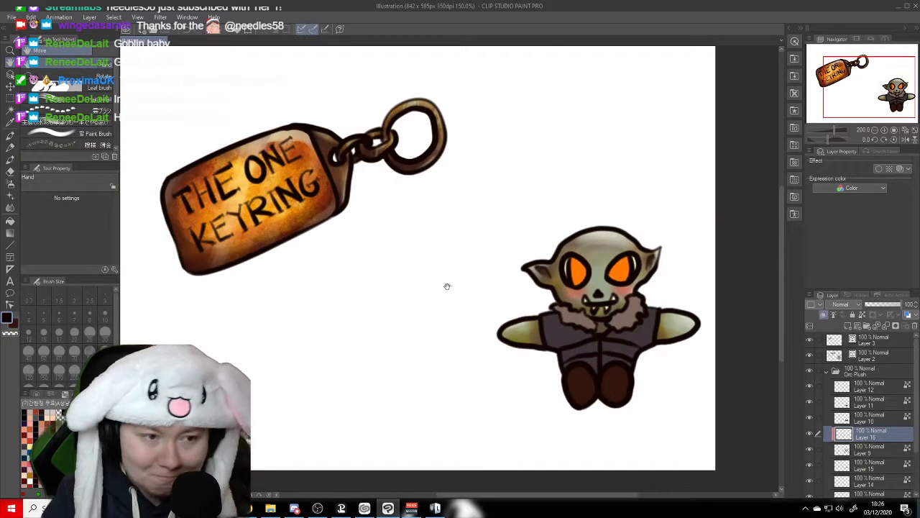
left_click_drag(308, 280, 375, 294)
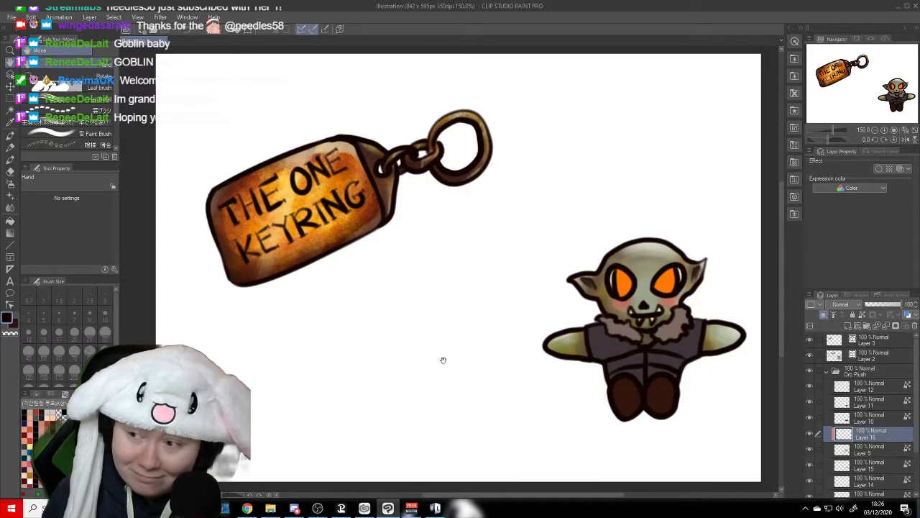
left_click_drag(443, 360, 424, 353)
mouse_move(448, 320)
left_mouse_down()
mouse_move(436, 317)
mouse_move(442, 321)
left_mouse_up()
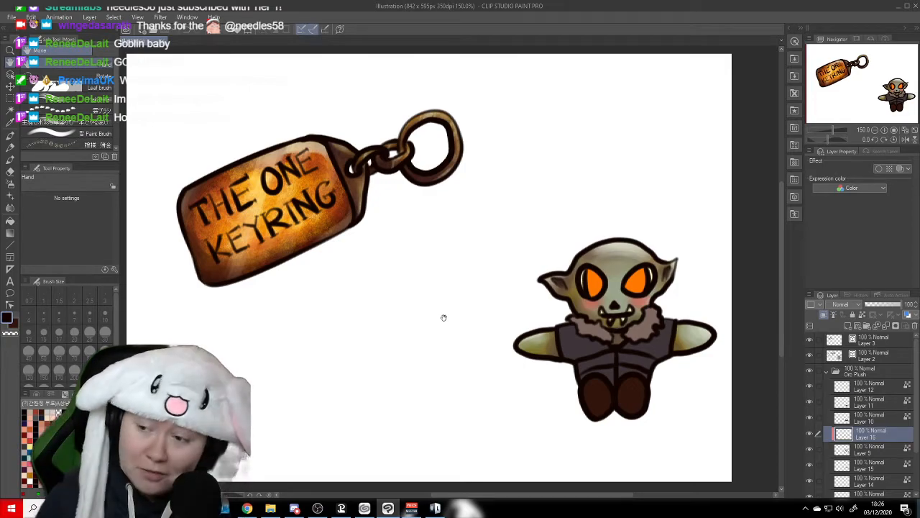
left_click_drag(631, 368, 579, 350)
scroll(578, 350, "up", 4)
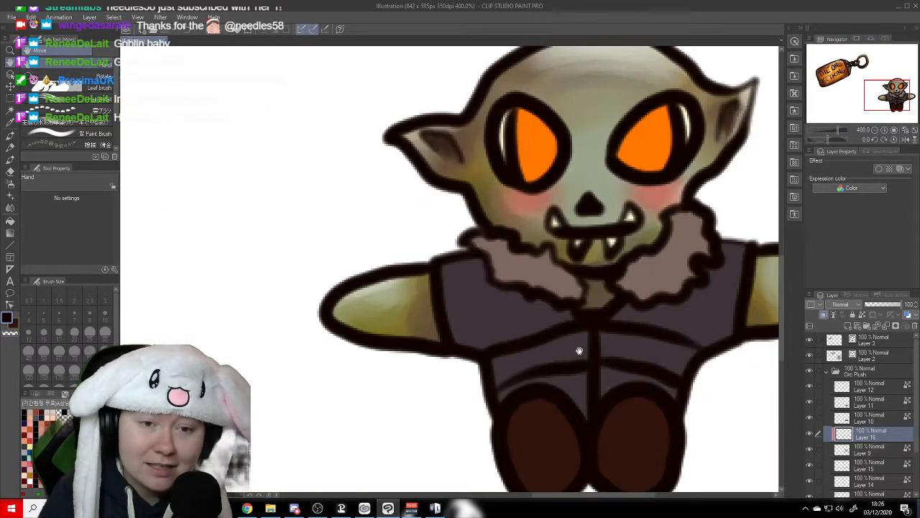
scroll(481, 244, "down", 1)
scroll(481, 244, "down", 2)
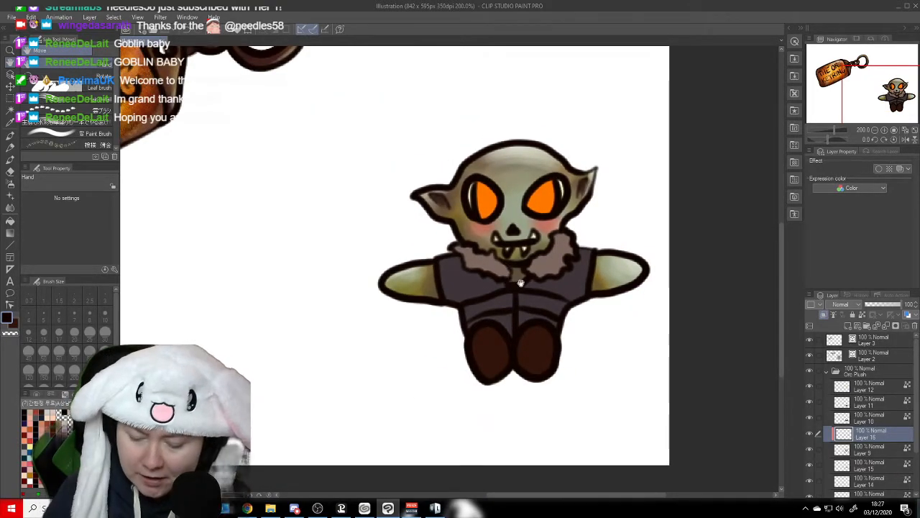
scroll(521, 283, "up", 2)
scroll(521, 283, "down", 2)
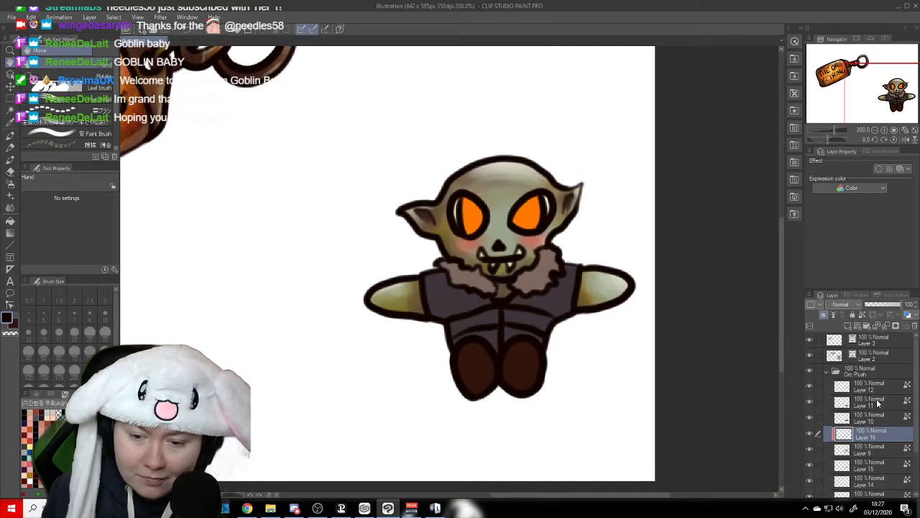
- Shade the orc's vest on Layer 10 with near-black, using the 塗料不足筆/丸 brush at size 50
left_click(832, 422)
left_click(809, 419)
left_click(810, 419)
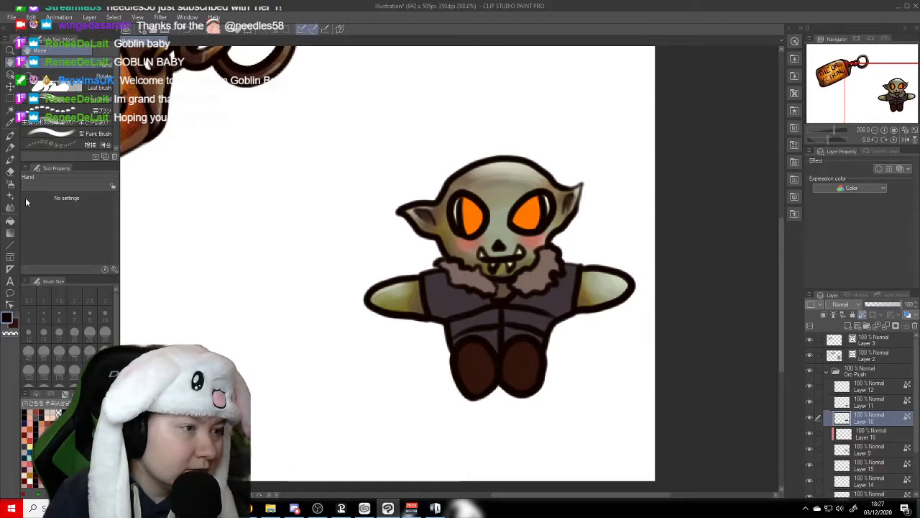
left_click(10, 159)
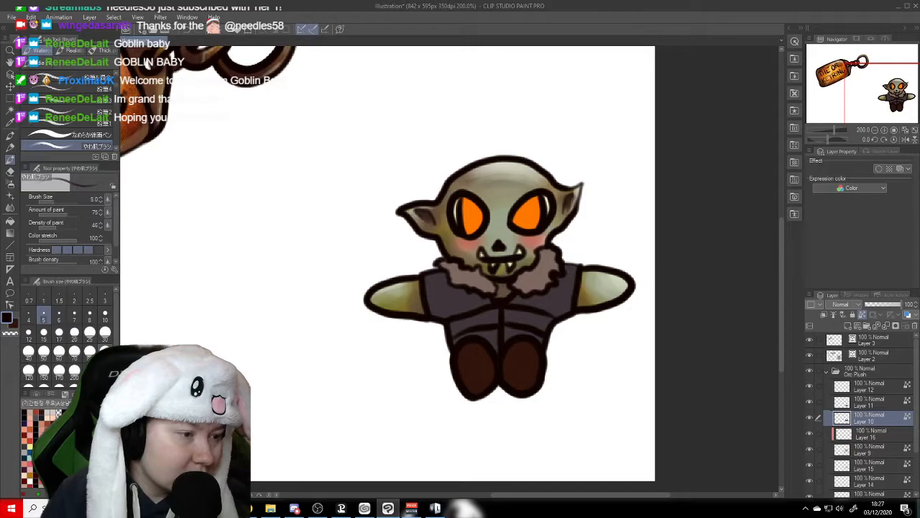
left_click(44, 332)
left_click(59, 332)
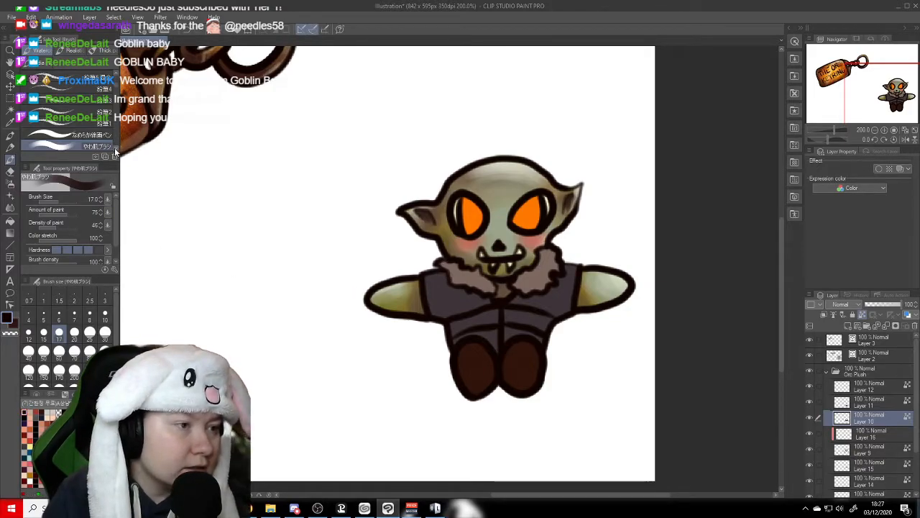
scroll(115, 147, "down", 5)
scroll(115, 147, "down", 6)
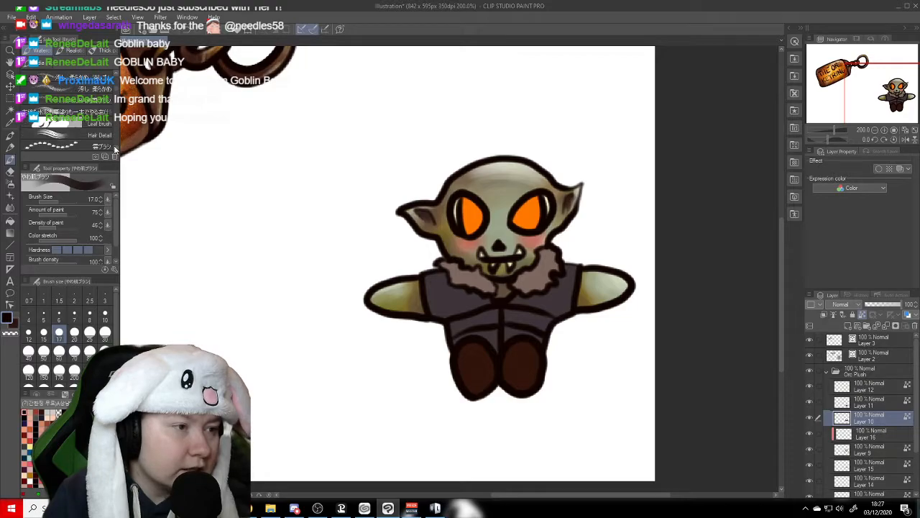
scroll(114, 146, "down", 4)
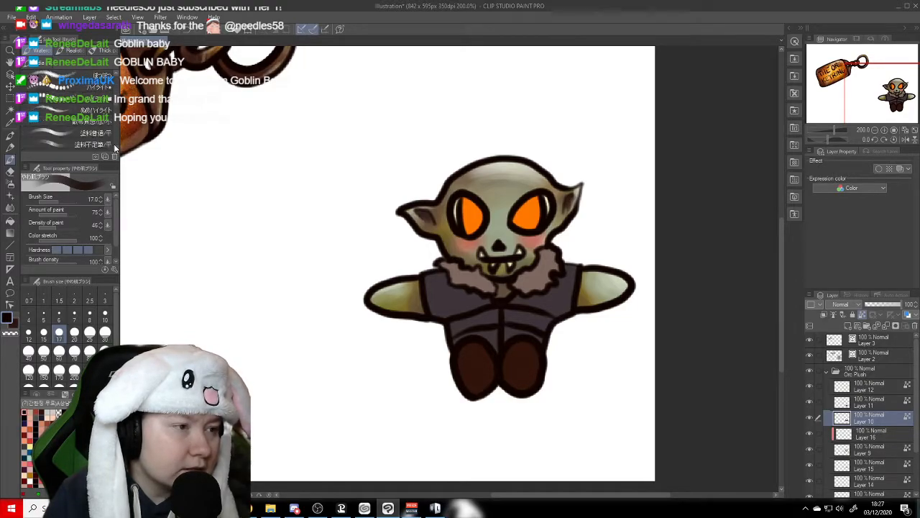
scroll(116, 78, "up", 3)
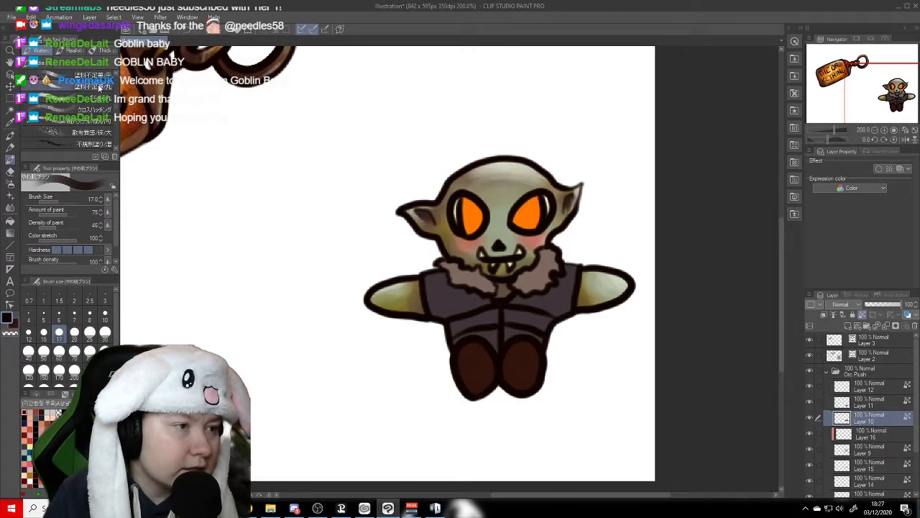
left_click(80, 85)
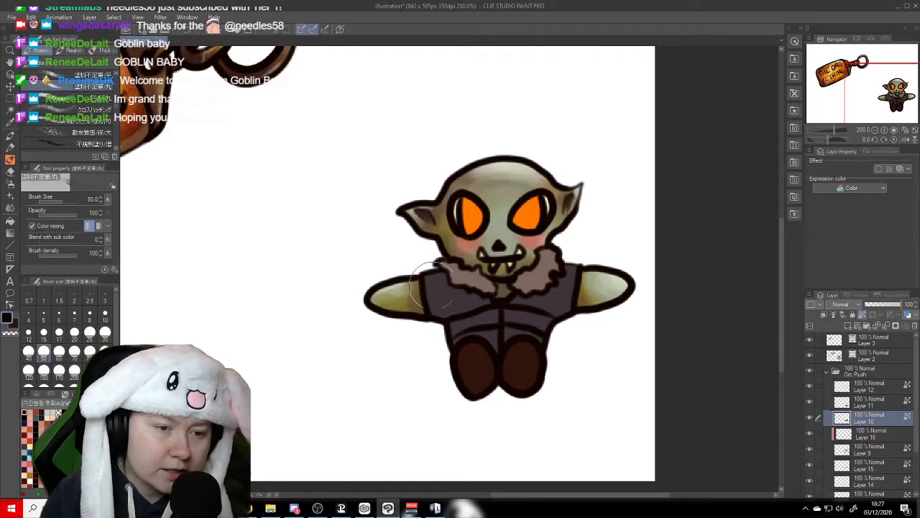
mouse_move(450, 295)
left_mouse_down()
mouse_move(466, 285)
mouse_move(491, 299)
mouse_move(432, 275)
mouse_move(512, 298)
mouse_move(556, 287)
mouse_move(529, 287)
mouse_move(533, 297)
mouse_move(564, 260)
mouse_move(564, 287)
mouse_move(535, 305)
mouse_move(480, 326)
mouse_move(468, 319)
mouse_move(495, 317)
mouse_move(515, 334)
mouse_move(545, 325)
mouse_move(517, 322)
mouse_move(494, 334)
mouse_move(457, 327)
mouse_move(487, 347)
mouse_move(547, 352)
mouse_move(480, 335)
mouse_move(459, 318)
left_mouse_up()
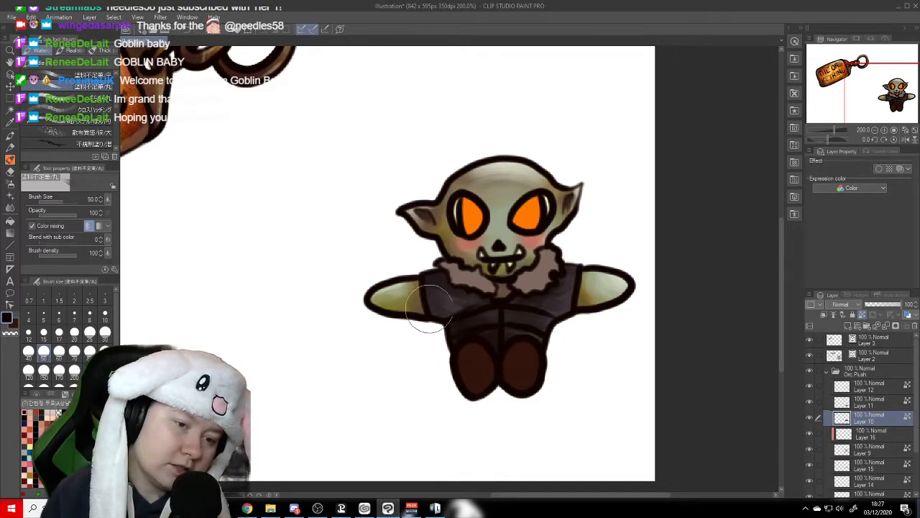
- Texture the vest with strokes of its own muted purple and a light tan at brush size 50
key("c")
key("c")
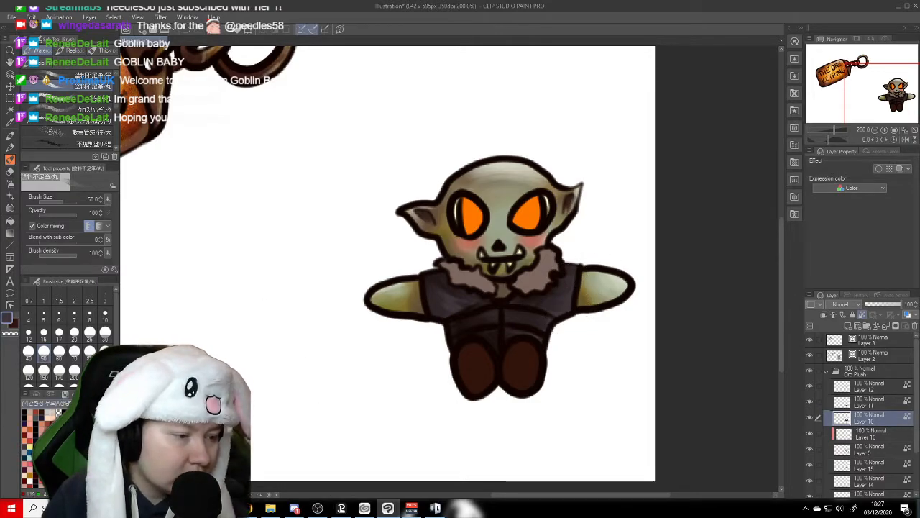
left_click(48, 420)
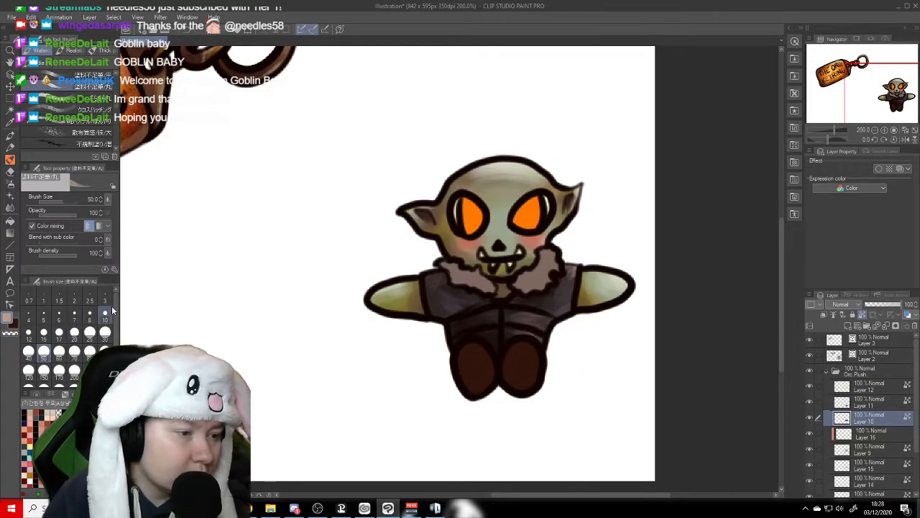
- Paint thin pale cream highlights on the vest's panels and beside its centre seam at brush size 10, and save the illustration
left_click(103, 316)
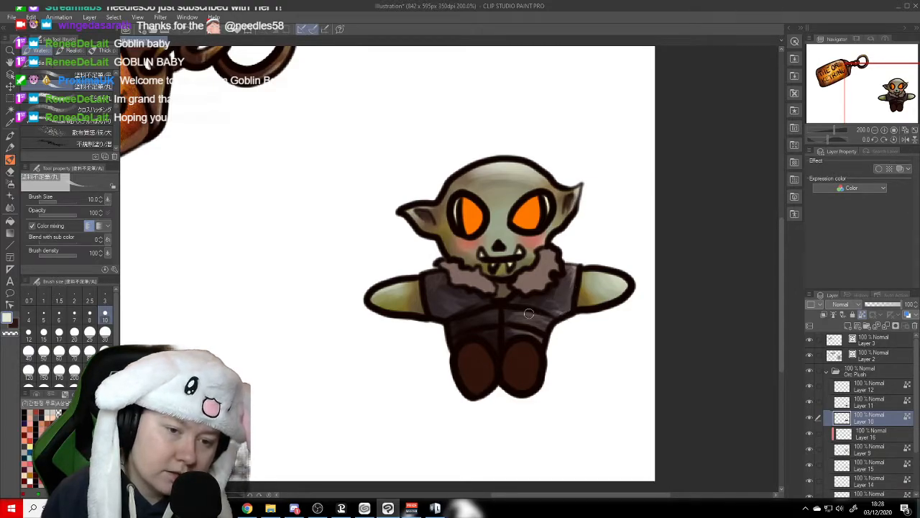
left_click_drag(506, 309, 507, 321)
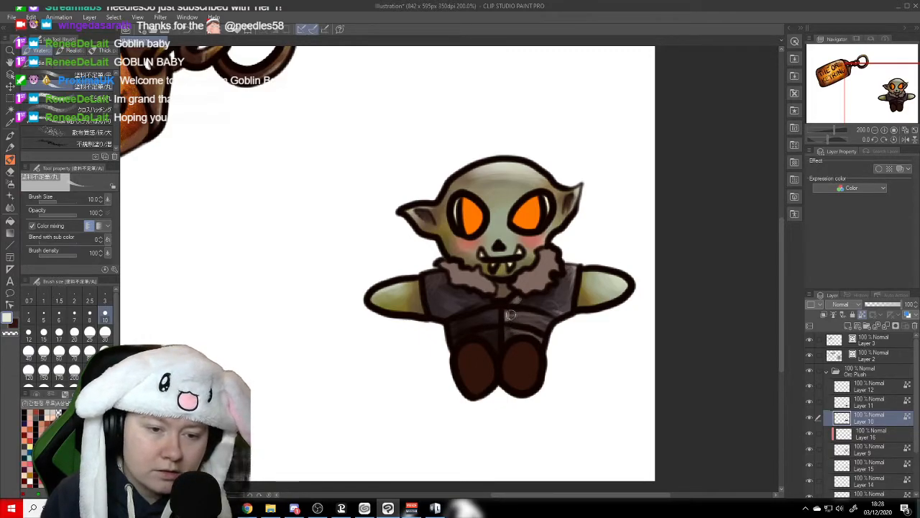
left_click_drag(507, 313, 511, 322)
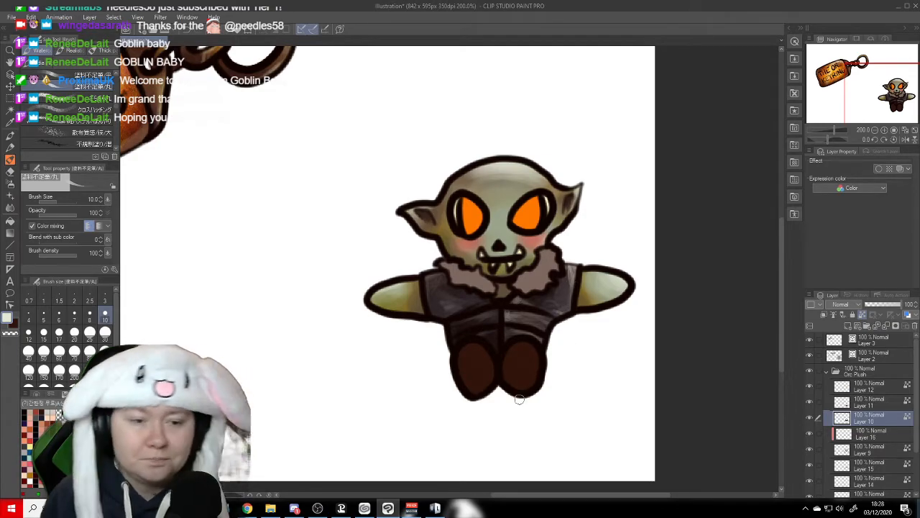
key("ctrl+s")
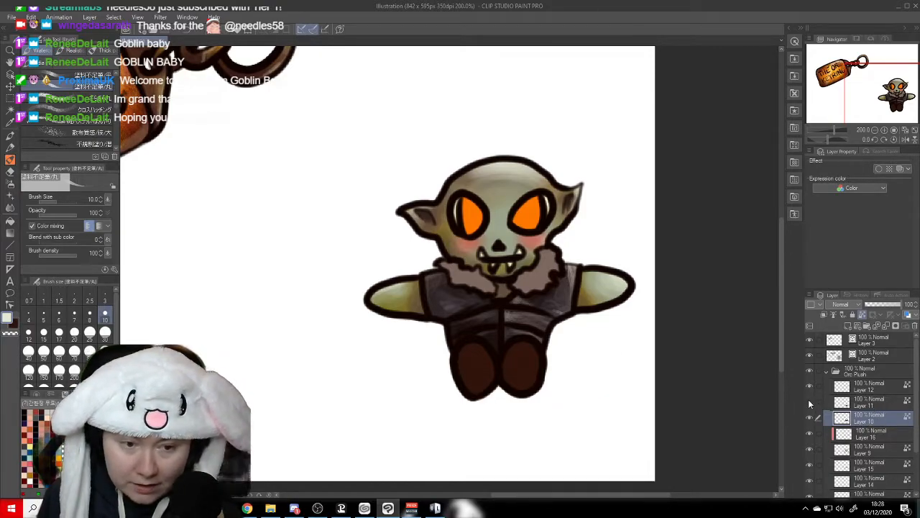
- Shade the edges of both boots on Layer 11 with near-black, using a different textured brush at size 25
left_click(855, 405)
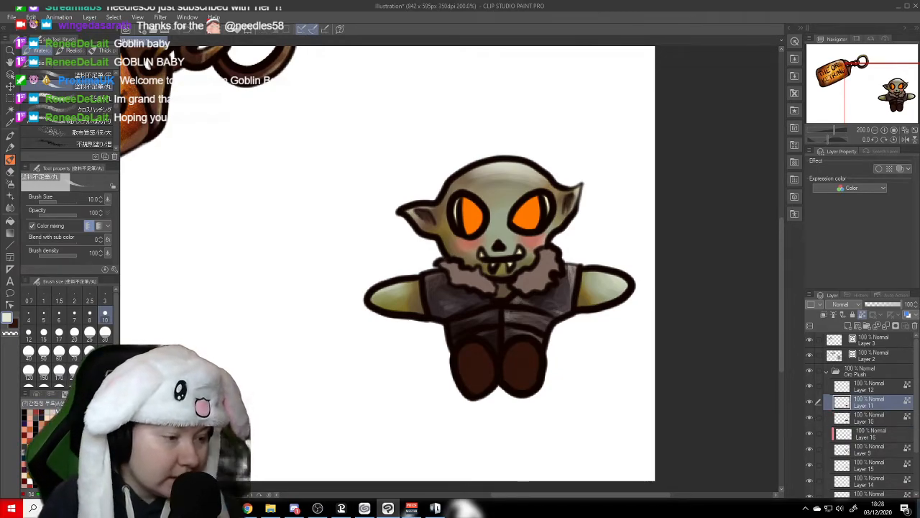
left_click(26, 412)
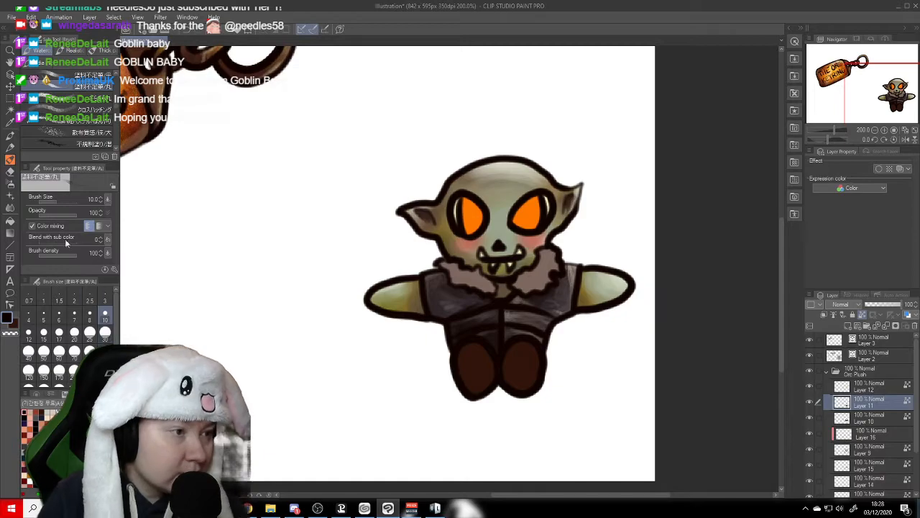
left_click(84, 104)
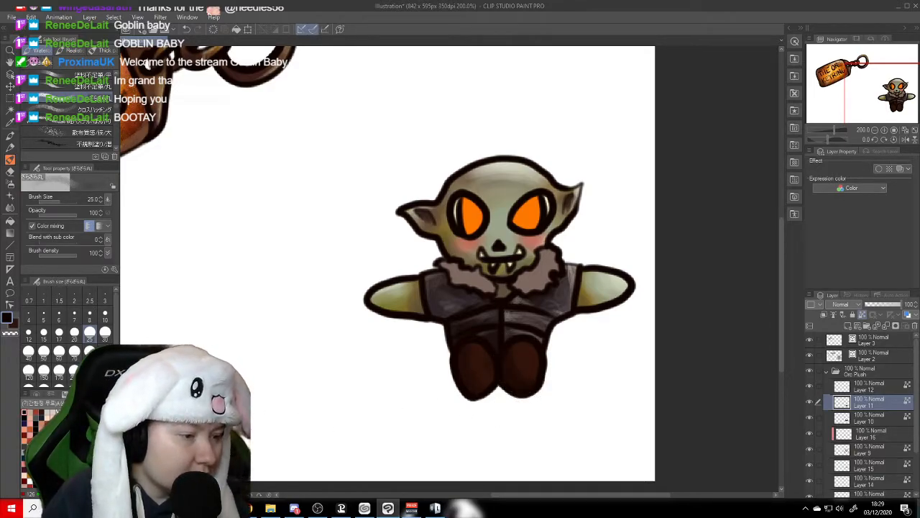
- Lighten the middle and upper parts of both boots with muted reddish brown and salmon at brush size 25
left_click(61, 431)
mouse_move(486, 372)
left_mouse_down()
mouse_move(473, 349)
mouse_move(475, 374)
mouse_move(482, 370)
mouse_move(466, 353)
mouse_move(491, 391)
mouse_move(518, 364)
mouse_move(528, 367)
mouse_move(523, 377)
mouse_move(530, 364)
mouse_move(532, 381)
mouse_move(530, 359)
mouse_move(531, 379)
left_mouse_up()
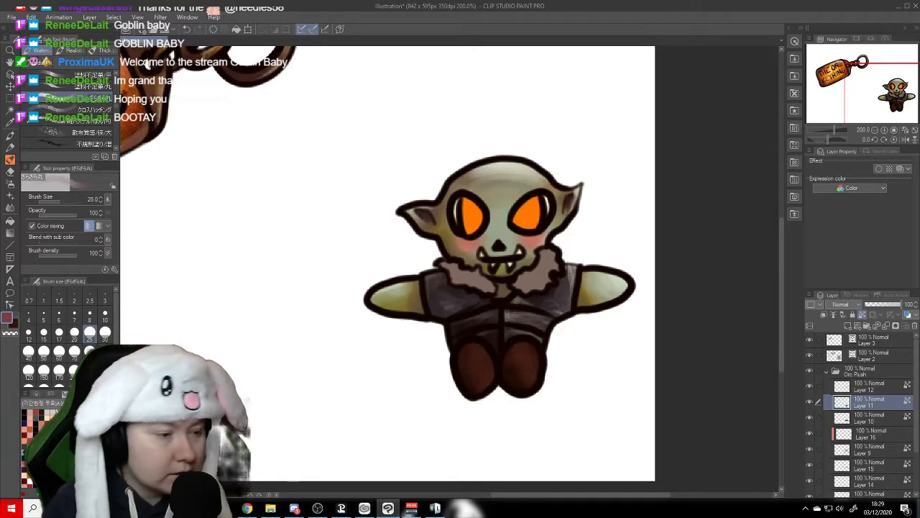
left_click(30, 426)
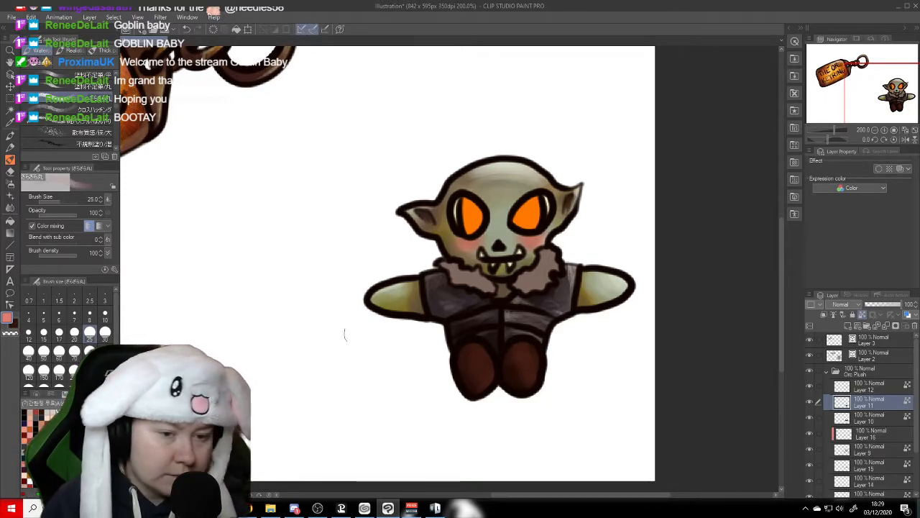
mouse_move(483, 346)
left_mouse_down()
mouse_move(493, 366)
mouse_move(476, 340)
left_mouse_up()
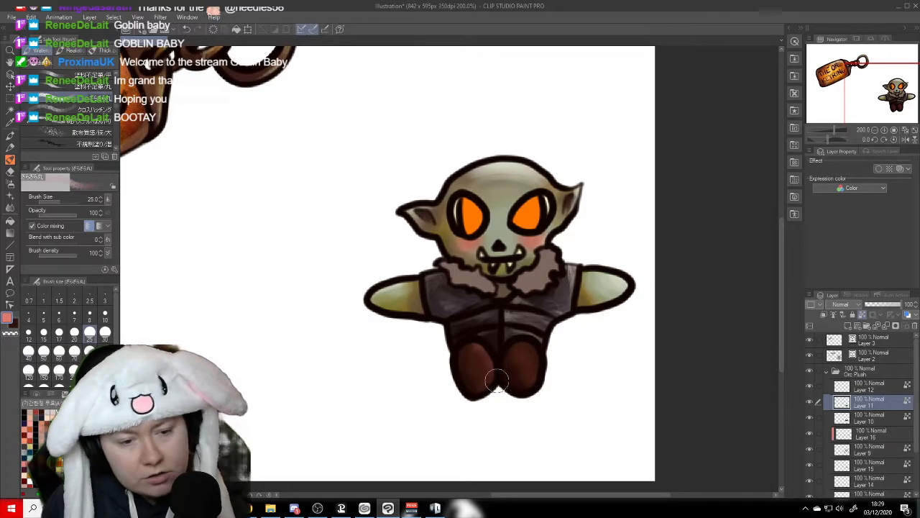
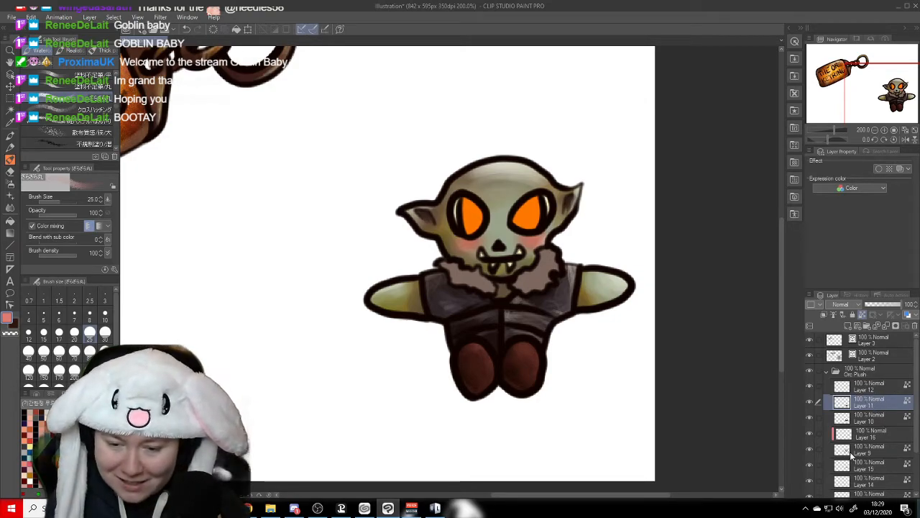
- Texture the orc's skin with speckles of brown and dark blue on a new layer clipped to Layer 9 at brush size 80, and save
left_click(869, 451)
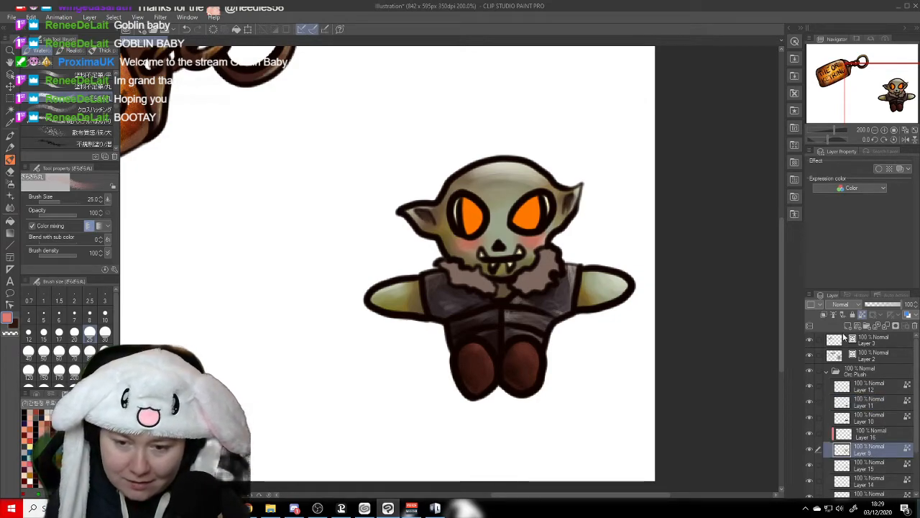
left_click(827, 317)
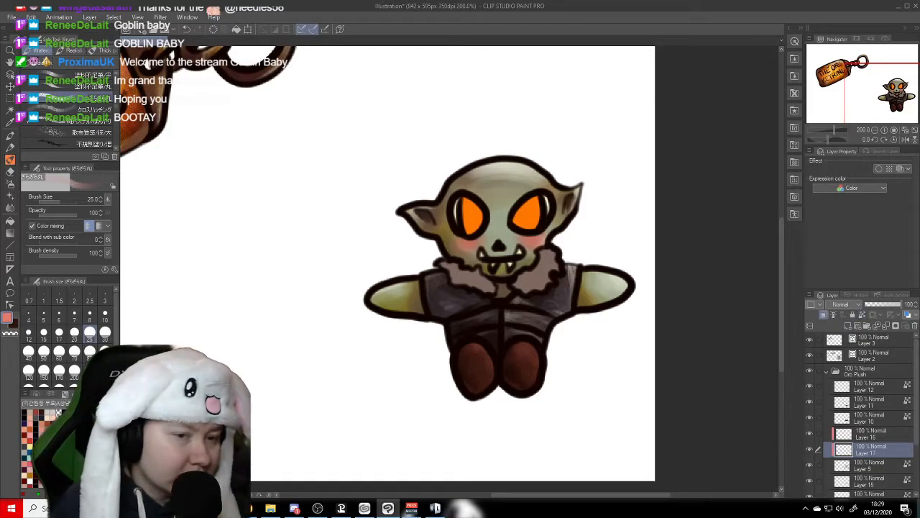
left_click(99, 134)
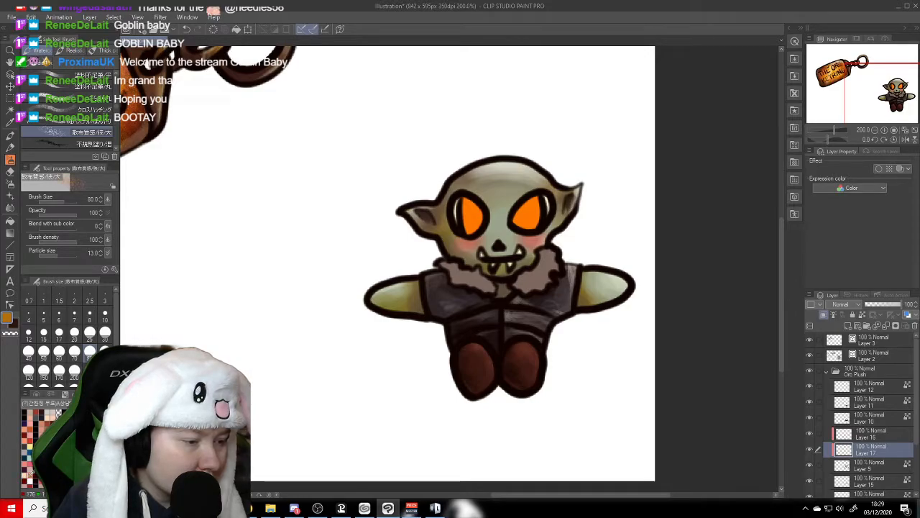
left_click(25, 446)
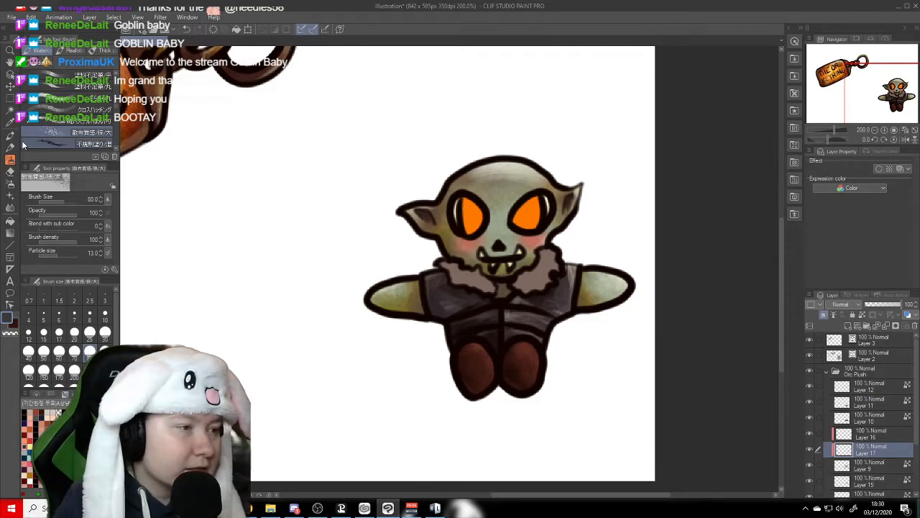
left_click(10, 62)
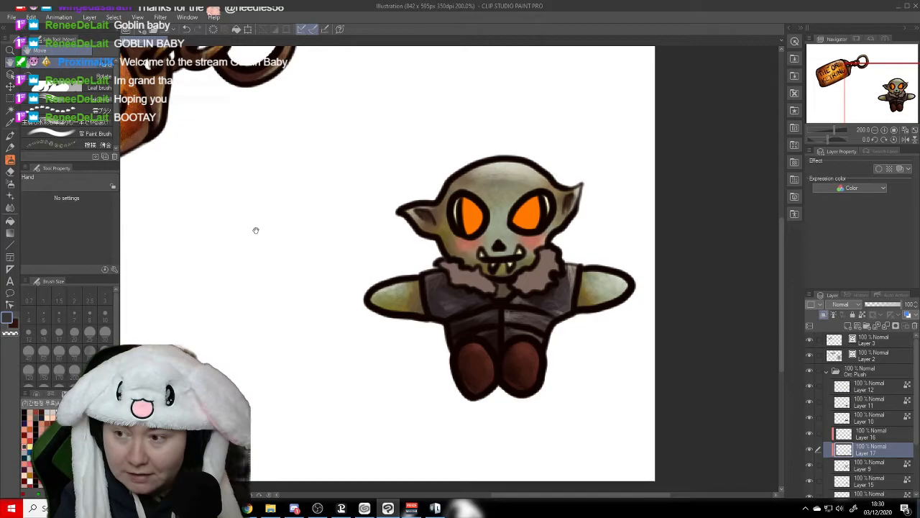
left_click_drag(704, 304, 681, 289)
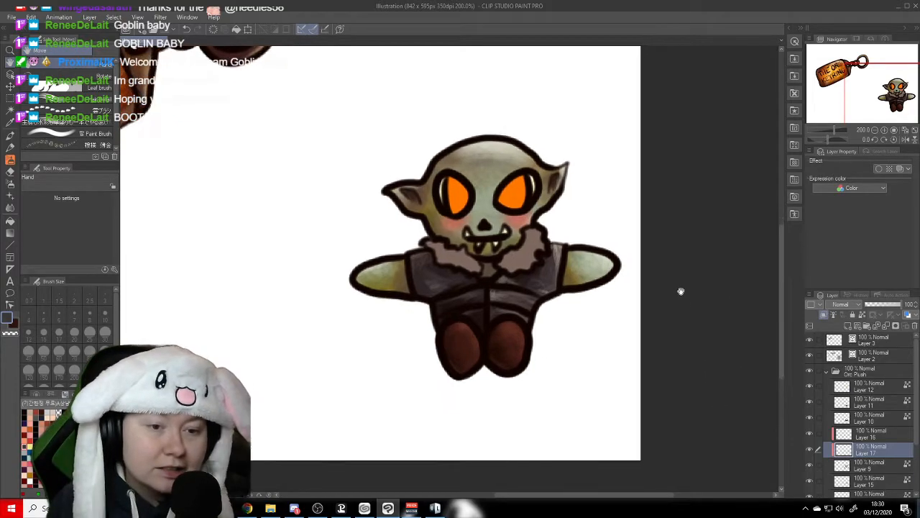
- Shade both orange eyes on Layer 12 with reddish brown, yellow-orange and near-black, using the rough pastel brush at size 40
left_click(812, 386)
left_click(811, 386)
left_click(877, 386)
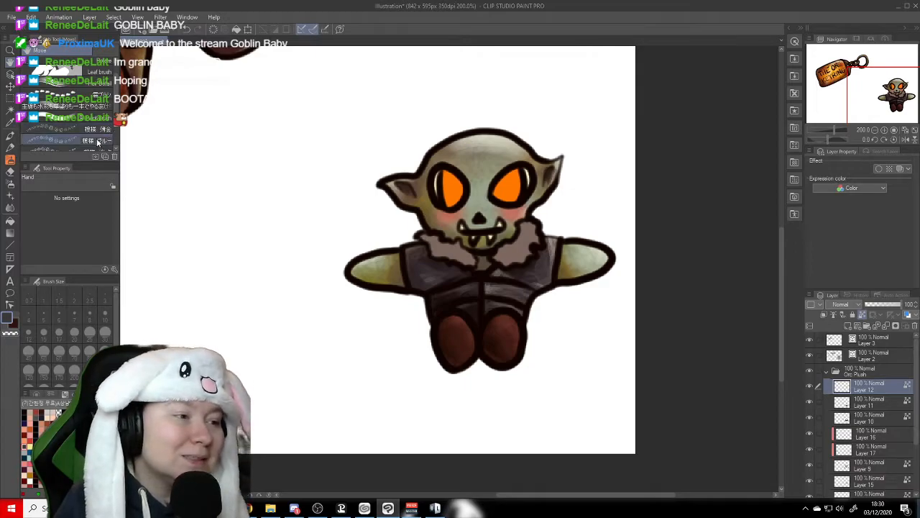
scroll(114, 106, "up", 2)
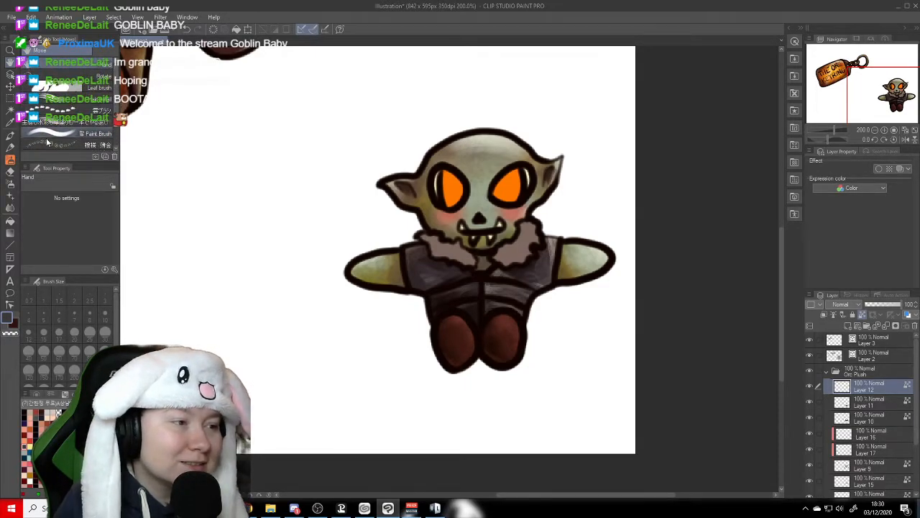
left_click(10, 162)
left_click_drag(115, 109, 116, 111)
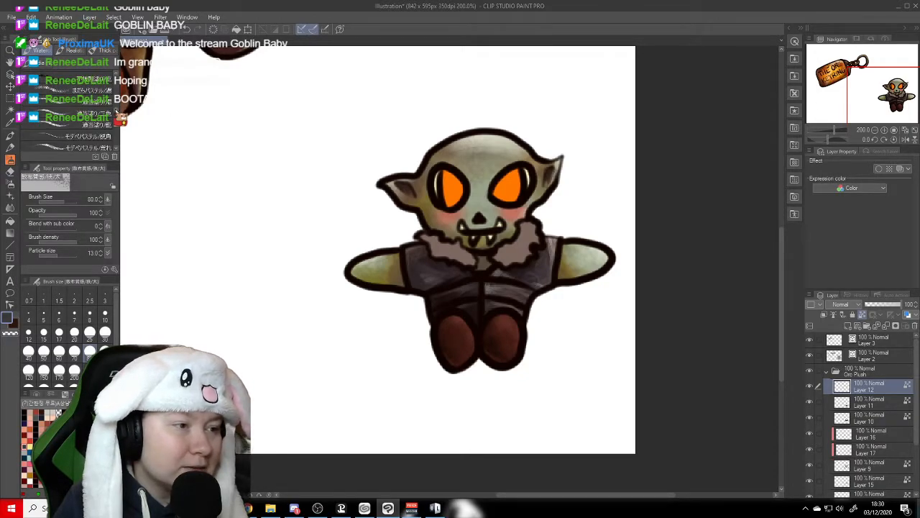
left_click(72, 147)
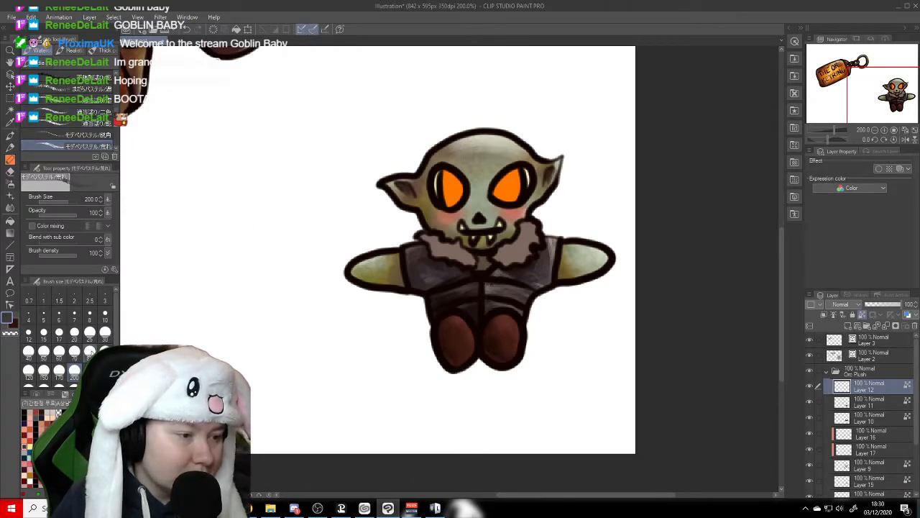
left_click(29, 351)
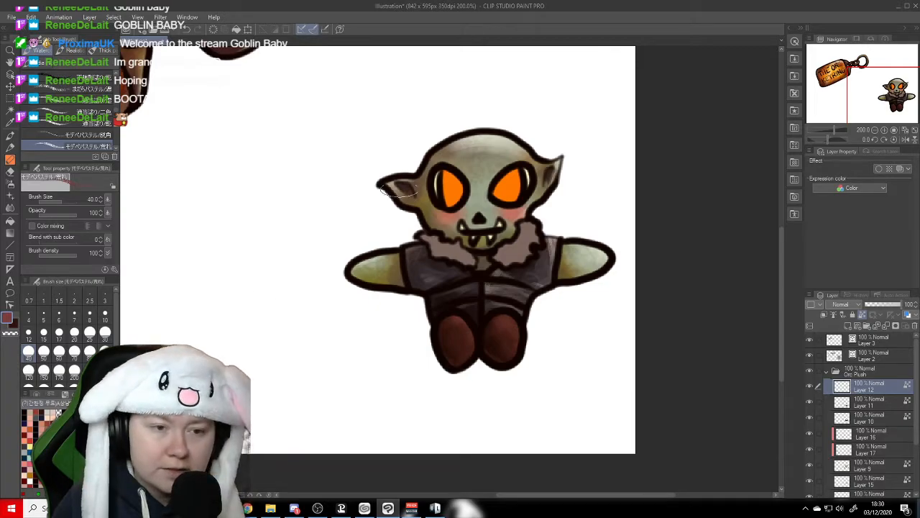
mouse_move(448, 200)
left_mouse_down()
mouse_move(469, 192)
mouse_move(460, 210)
mouse_move(449, 176)
mouse_move(449, 194)
mouse_move(460, 184)
mouse_move(510, 179)
mouse_move(489, 193)
mouse_move(502, 203)
mouse_move(512, 191)
mouse_move(502, 201)
mouse_move(512, 190)
mouse_move(519, 204)
mouse_move(527, 198)
mouse_move(479, 204)
left_mouse_up()
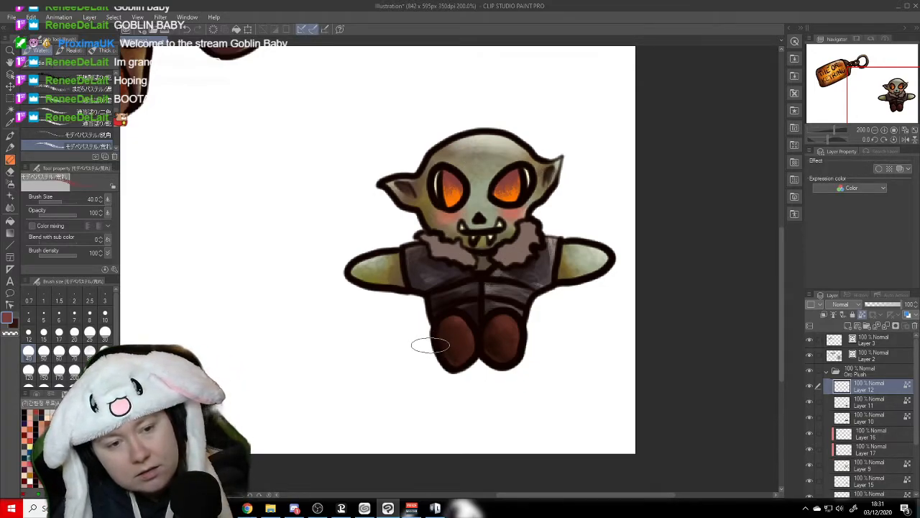
left_click(30, 446)
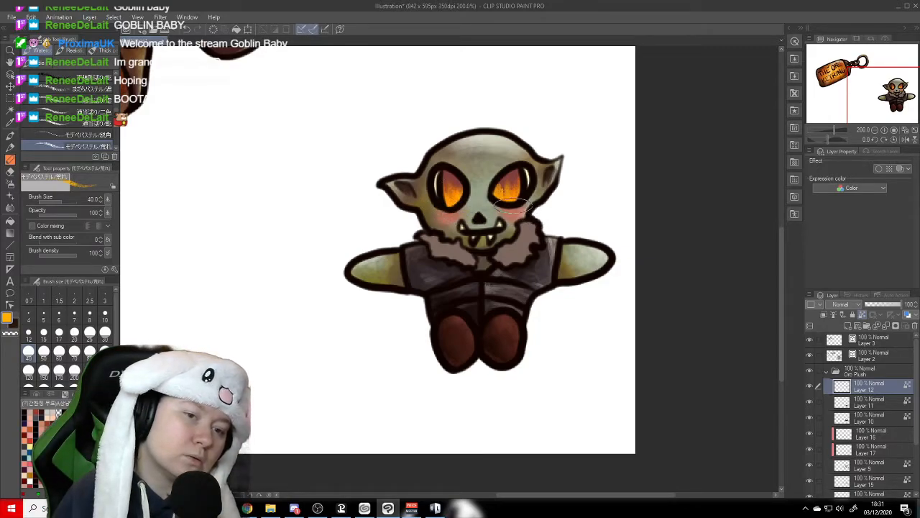
left_click(25, 413)
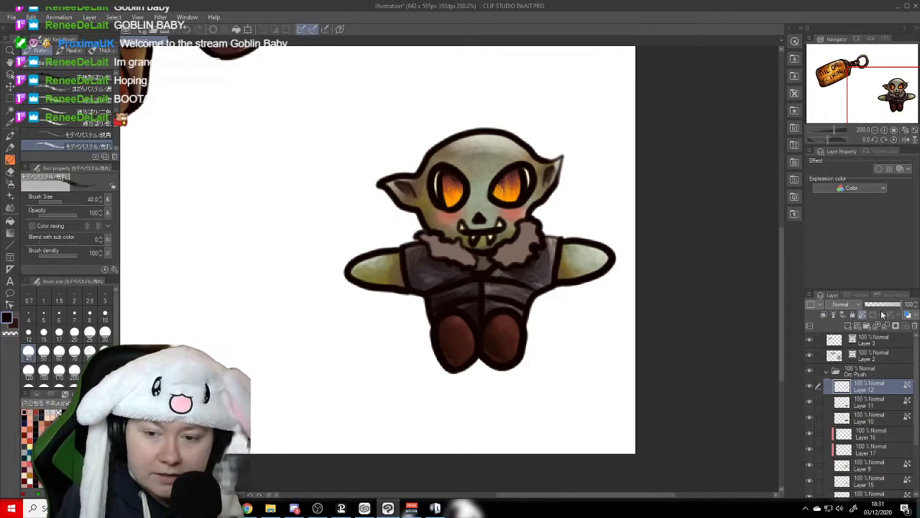
- Paint a large dark pupil in each eye on a new layer clipped to Layer 12, using near-black soyo oil 2 at size 20
left_click(847, 326)
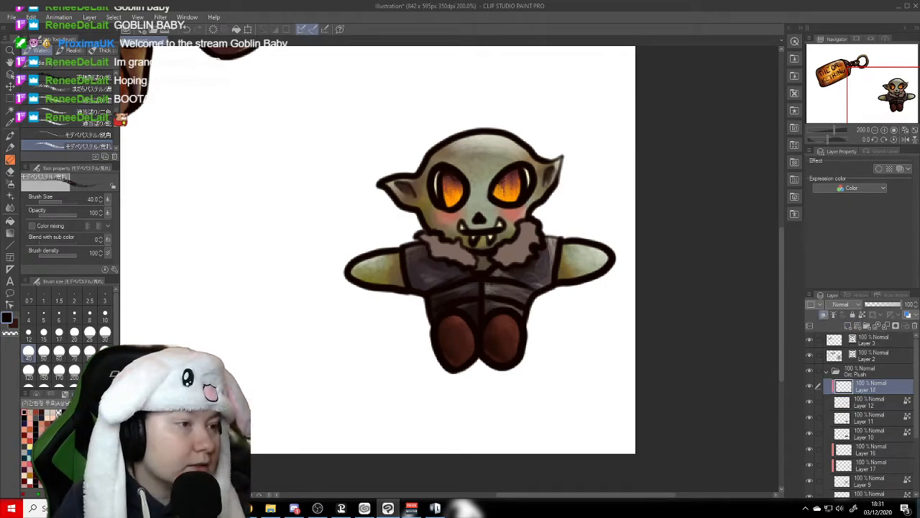
scroll(68, 112, "down", 10)
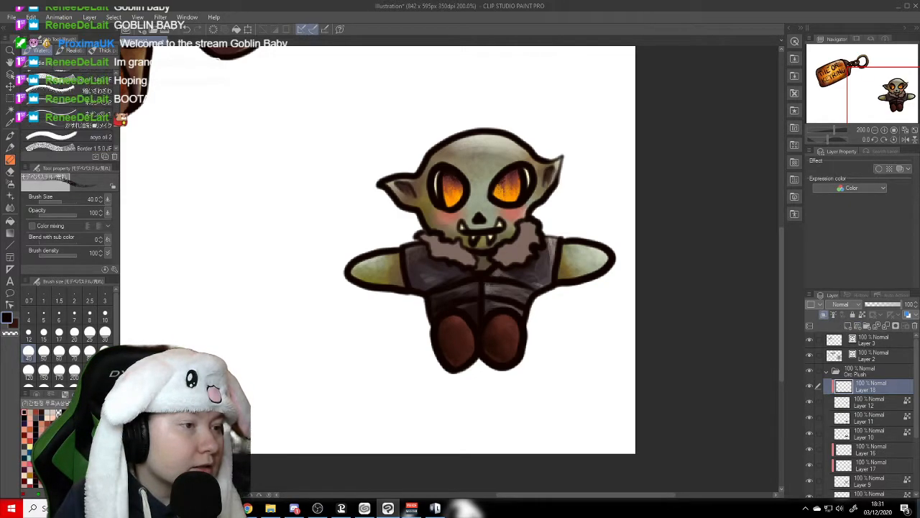
left_click(69, 115)
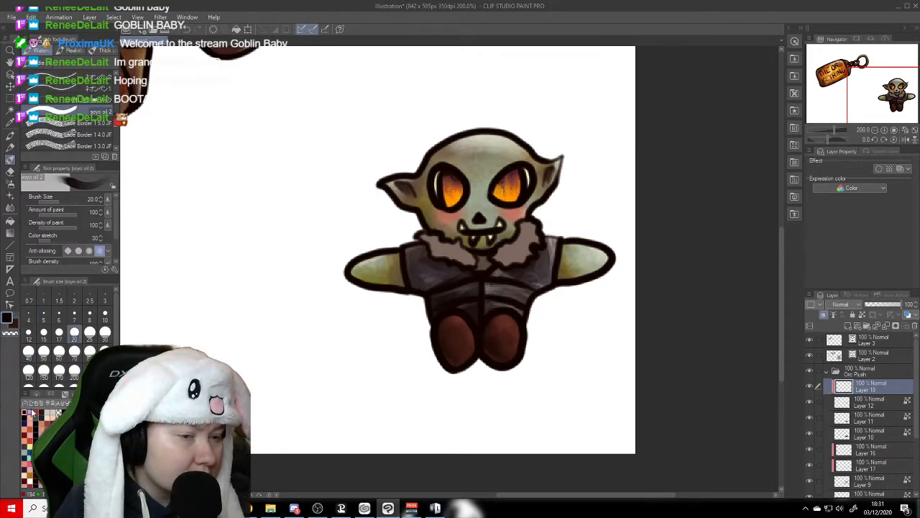
mouse_move(448, 171)
left_mouse_down()
mouse_move(457, 190)
mouse_move(457, 175)
left_mouse_up()
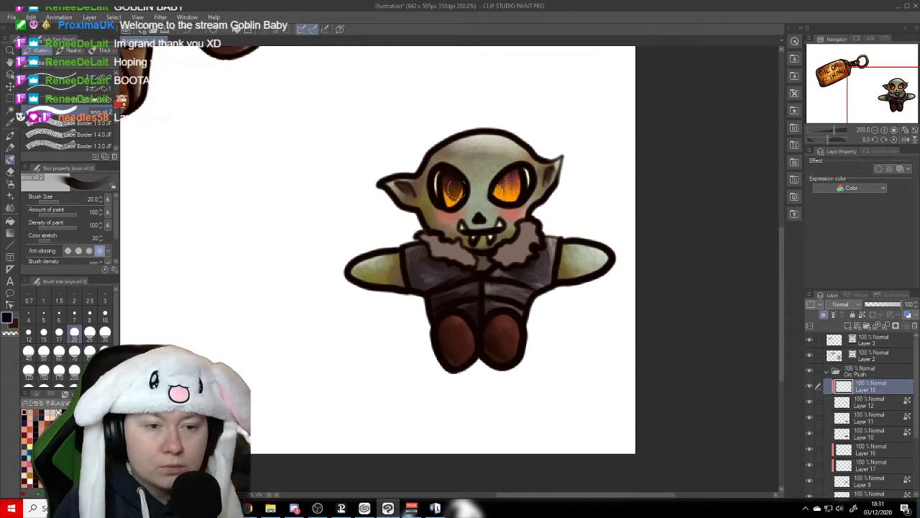
mouse_move(498, 183)
left_mouse_down()
mouse_move(511, 163)
mouse_move(504, 204)
mouse_move(507, 164)
mouse_move(493, 206)
mouse_move(488, 172)
mouse_move(454, 193)
mouse_move(447, 172)
mouse_move(458, 170)
mouse_move(463, 202)
left_mouse_up()
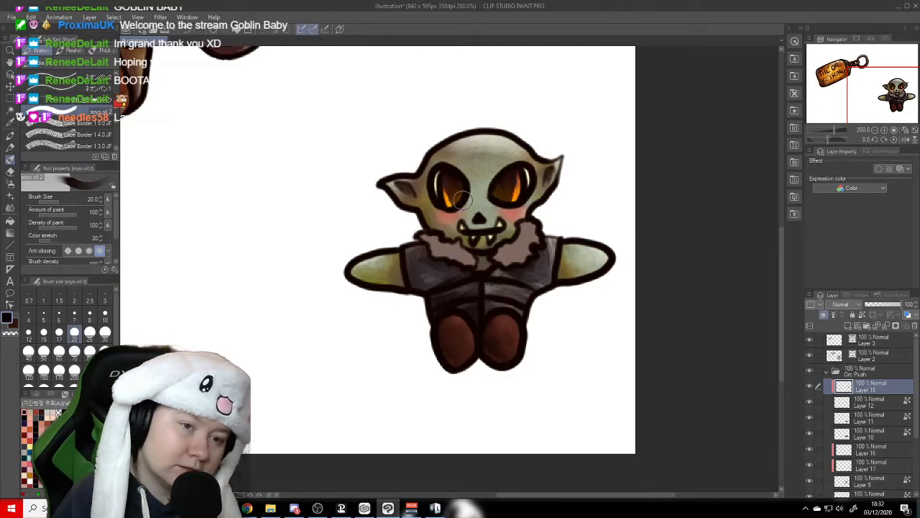
- Add another new layer above the pupil layer and clip it to the eye colour below
left_click(850, 327)
left_click(826, 318)
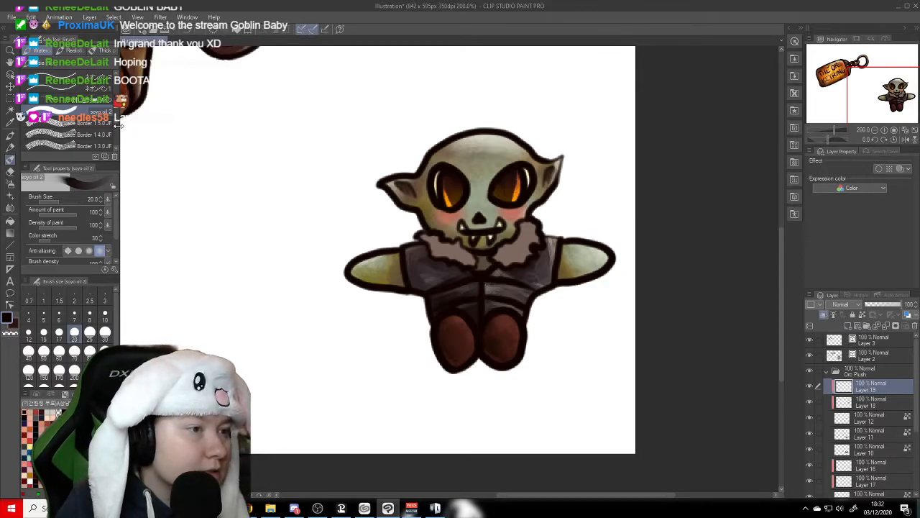
left_click_drag(118, 123, 118, 121)
left_click(92, 102)
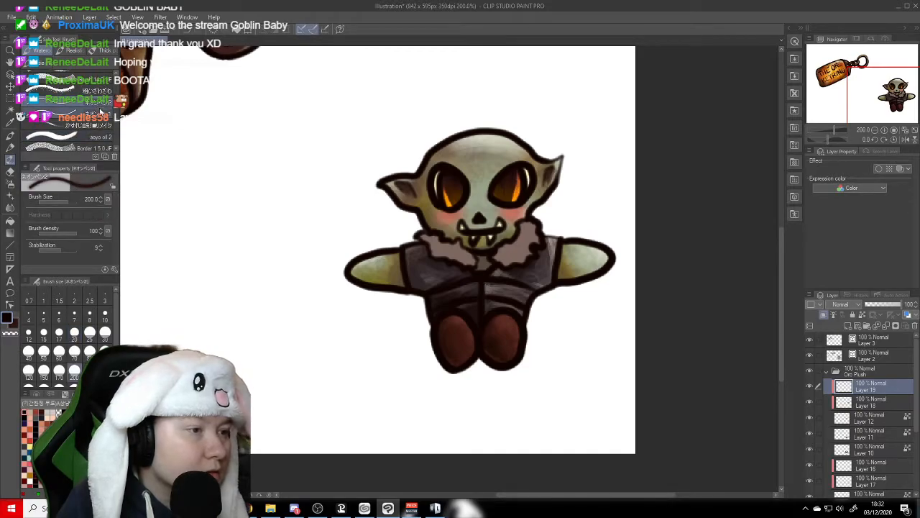
key("c")
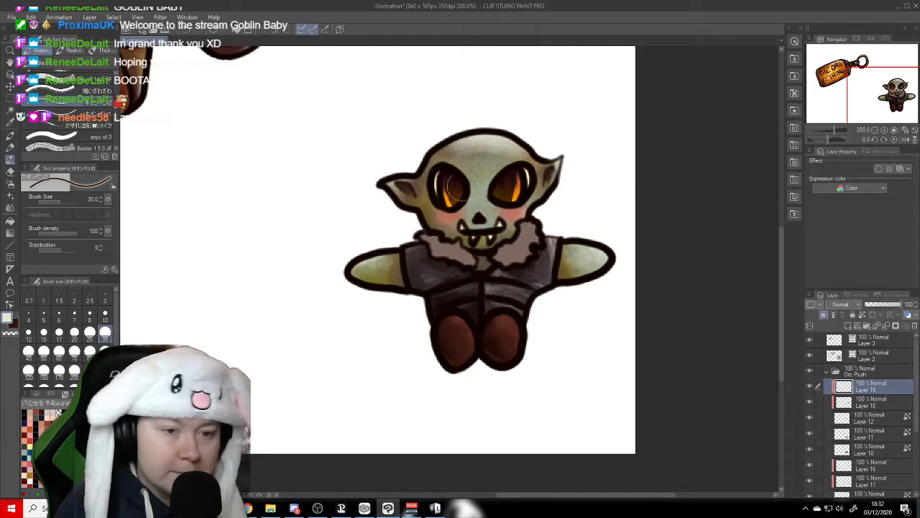
left_click_drag(519, 172, 515, 178)
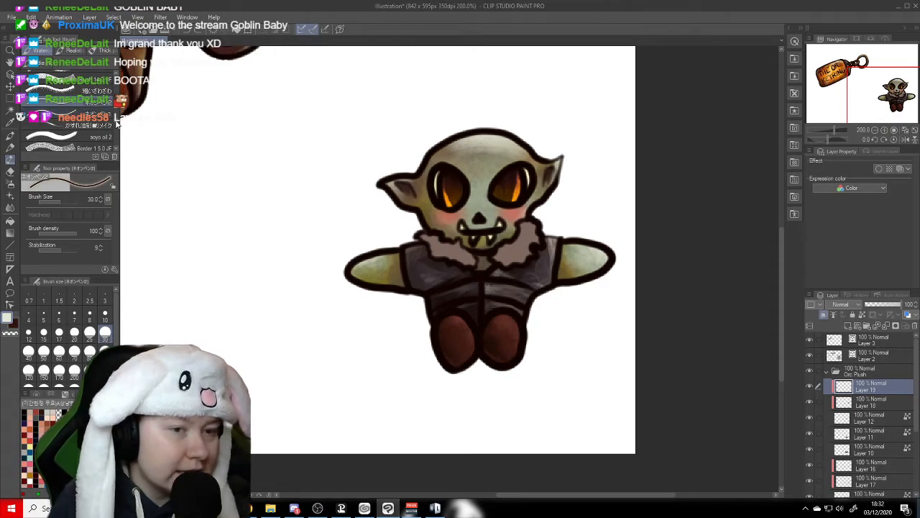
- Paint pale cream highlights in both eyes on Layer 19 with the textured oil brush at size 15, and save the illustration
left_click(83, 125)
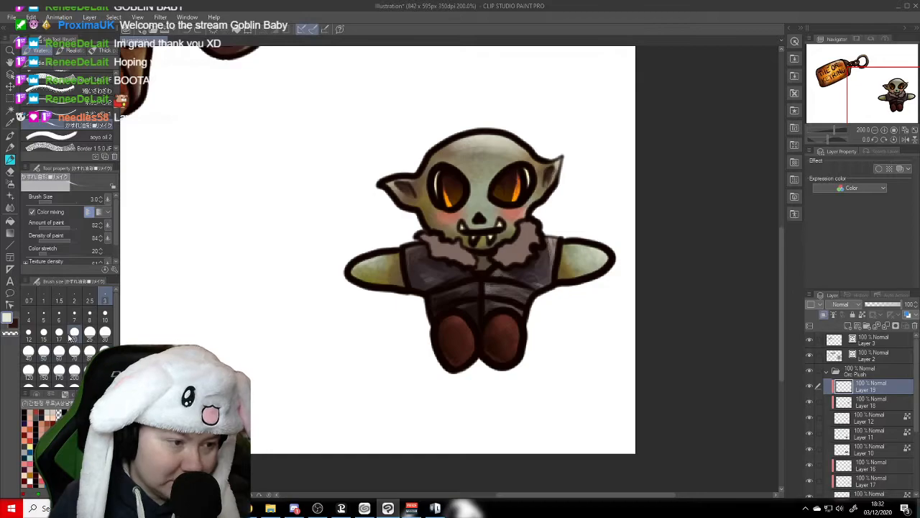
left_click(44, 331)
left_click_drag(519, 176, 512, 200)
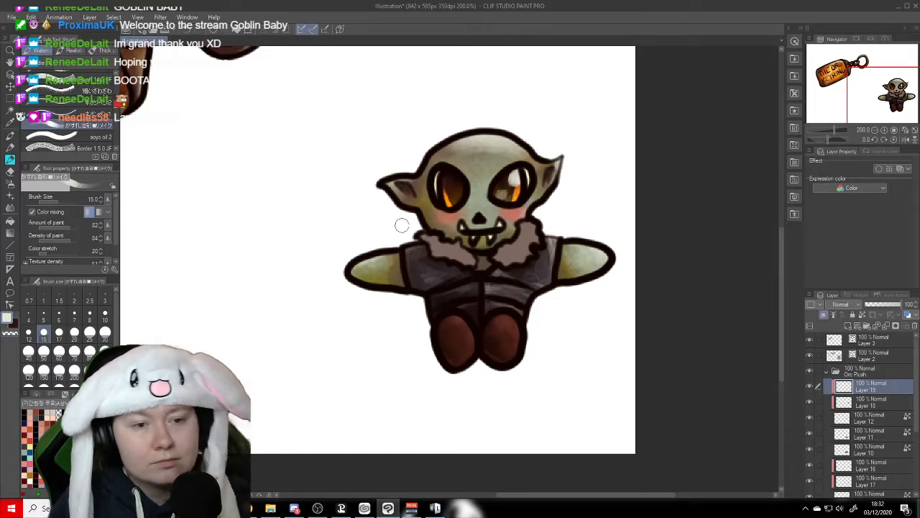
left_click_drag(459, 173, 464, 176)
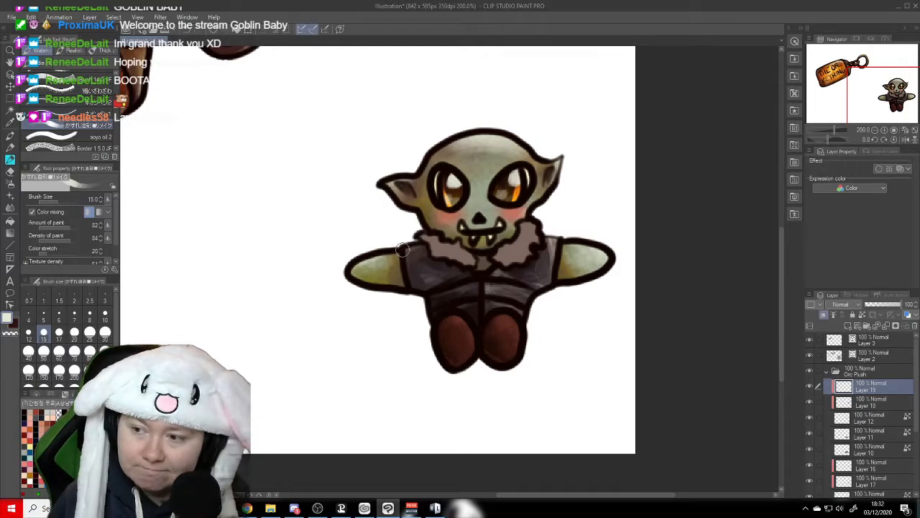
key("h")
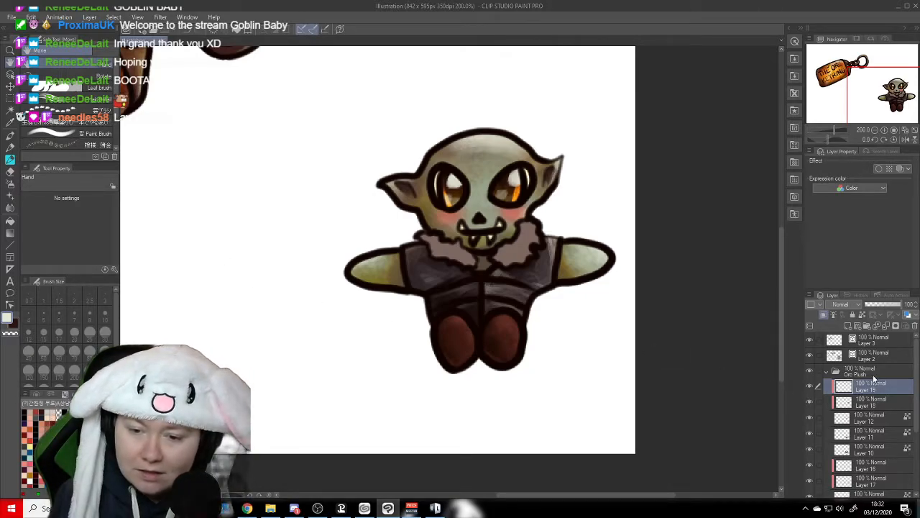
- Shade the upper parts of both eye whites on Layer 13 with muted brown, using soyo oil 2 at size 20
left_click_drag(917, 365, 916, 419)
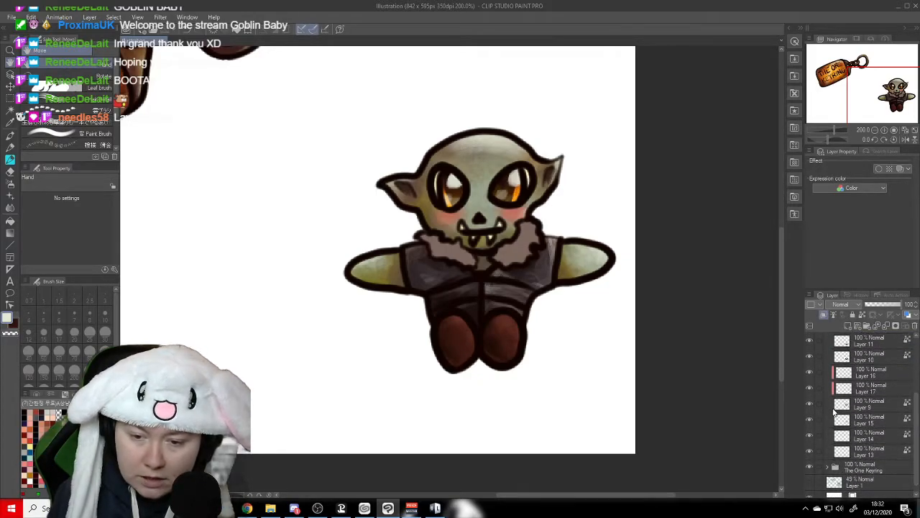
left_click(810, 403)
left_click(810, 403)
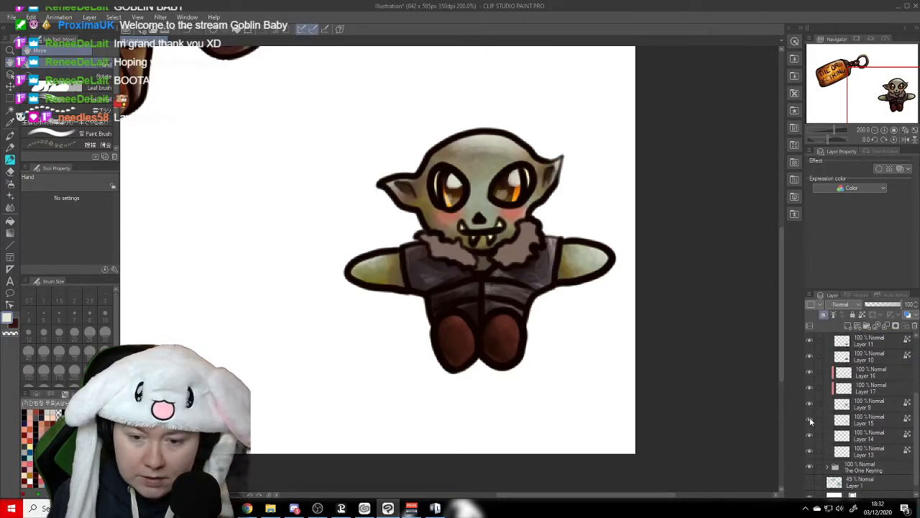
left_click(810, 419)
left_click(810, 419)
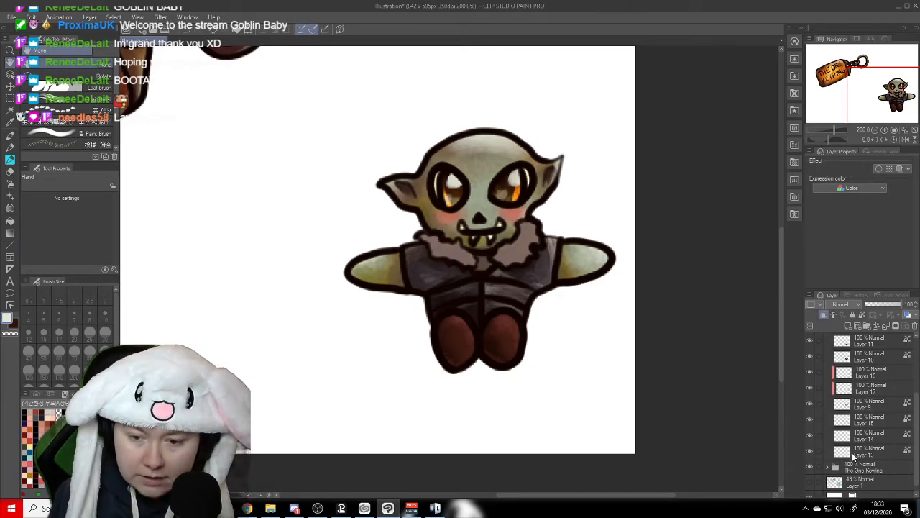
left_click(819, 453)
left_click(11, 160)
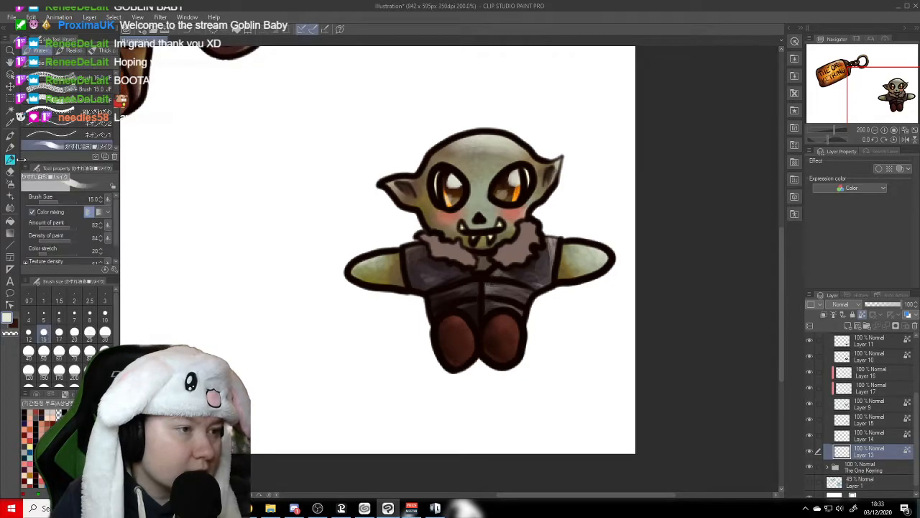
left_click(117, 150)
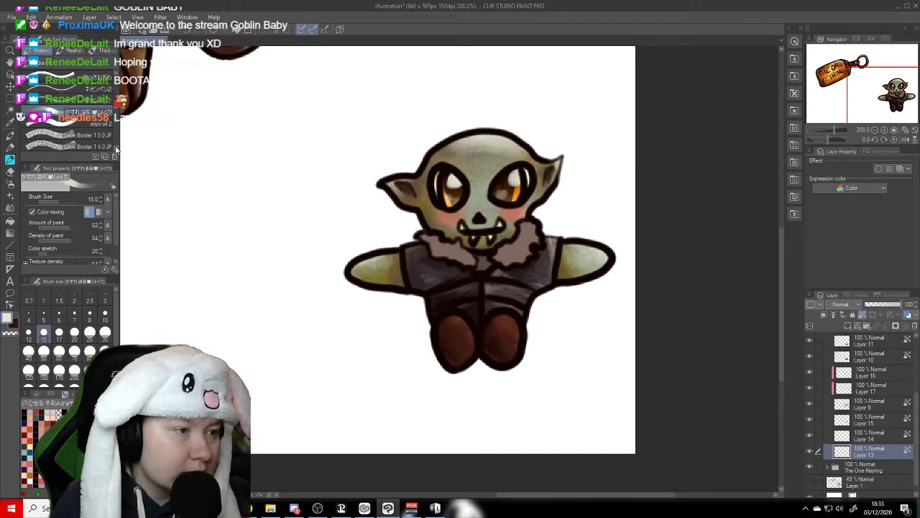
left_click(107, 125)
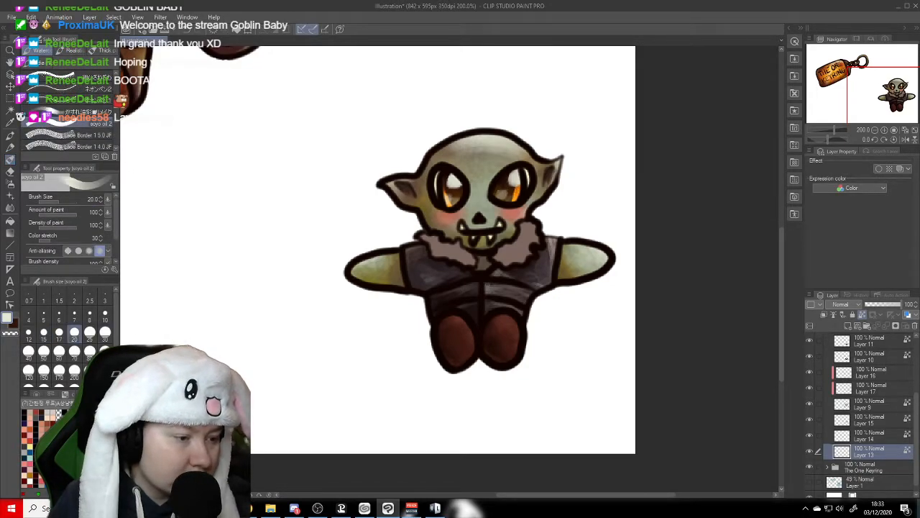
left_click(452, 172, "alt")
mouse_move(438, 171)
left_mouse_down()
mouse_move(446, 172)
mouse_move(444, 184)
left_mouse_up()
left_click_drag(519, 170, 528, 174)
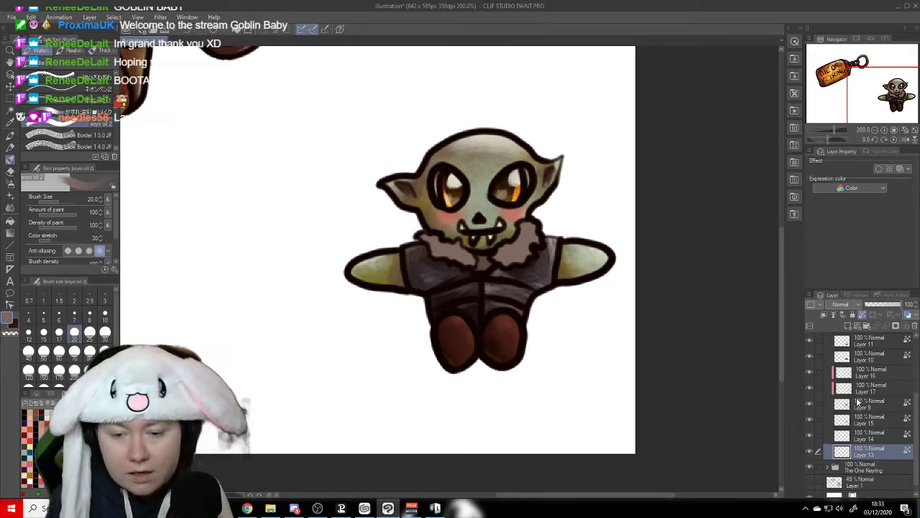
- Shade the orc plush's fur collar on Layer 15 with dark brown, using the textured oil brush at size 30
left_click(865, 434)
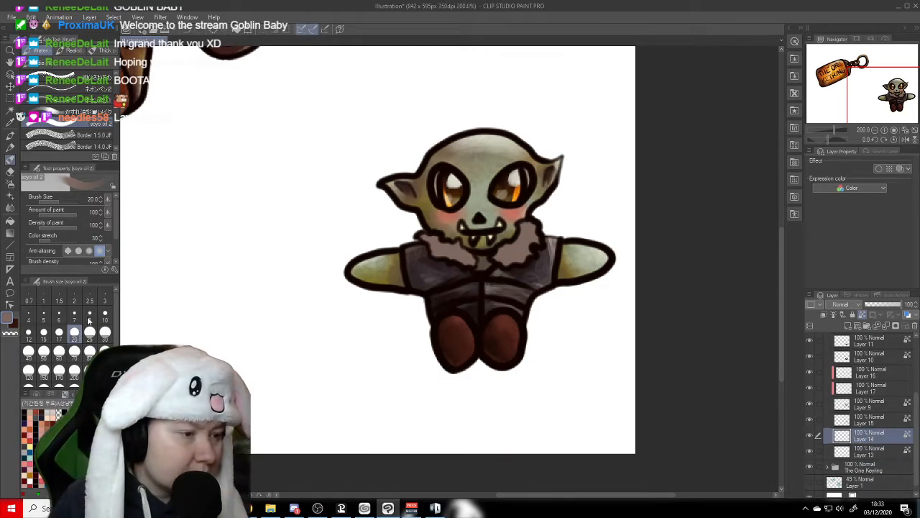
left_click(43, 314)
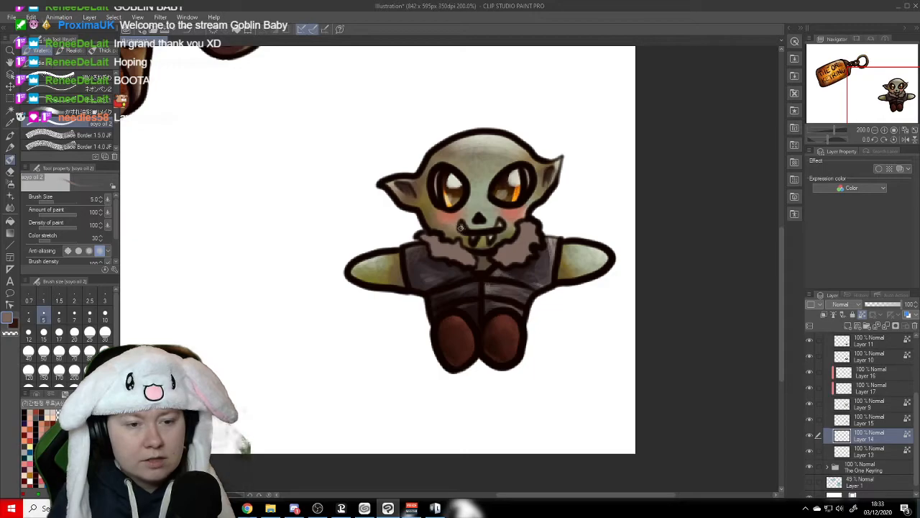
left_click(808, 420)
left_click(808, 420)
left_click(863, 421)
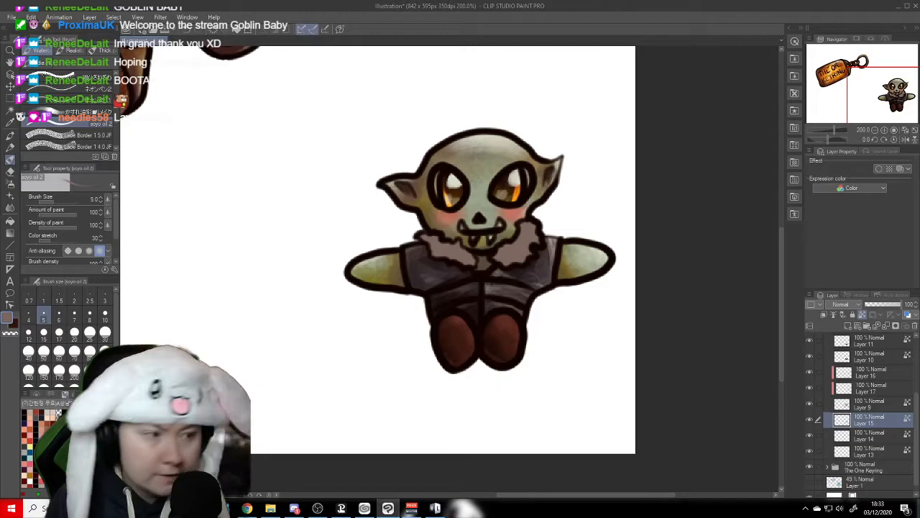
scroll(68, 129, "up", 3)
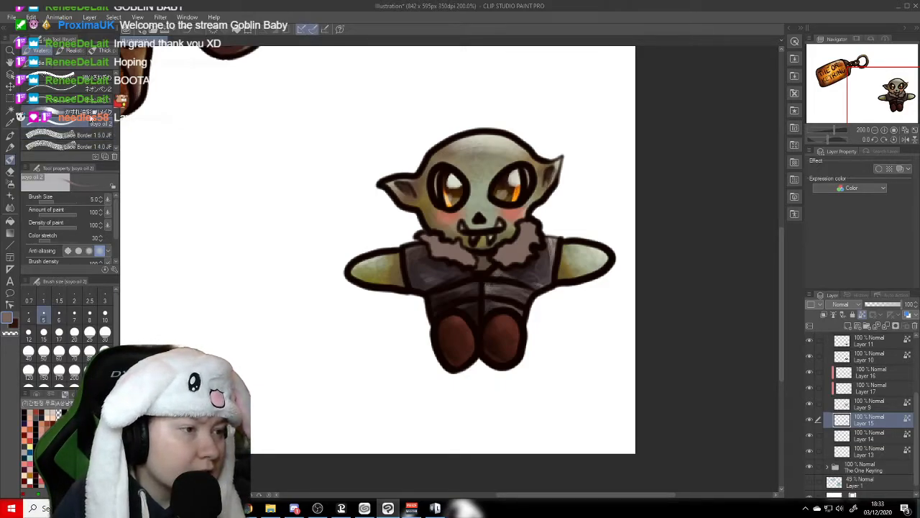
left_click(88, 113)
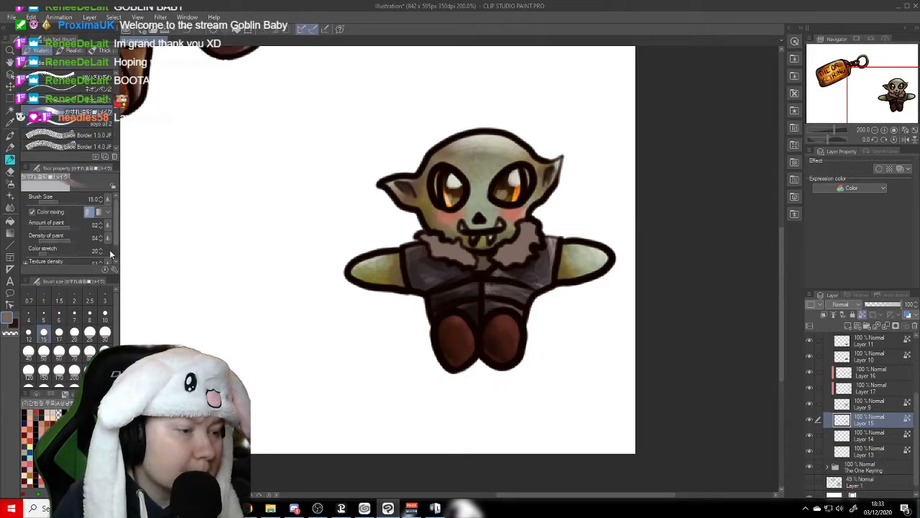
left_click(105, 333)
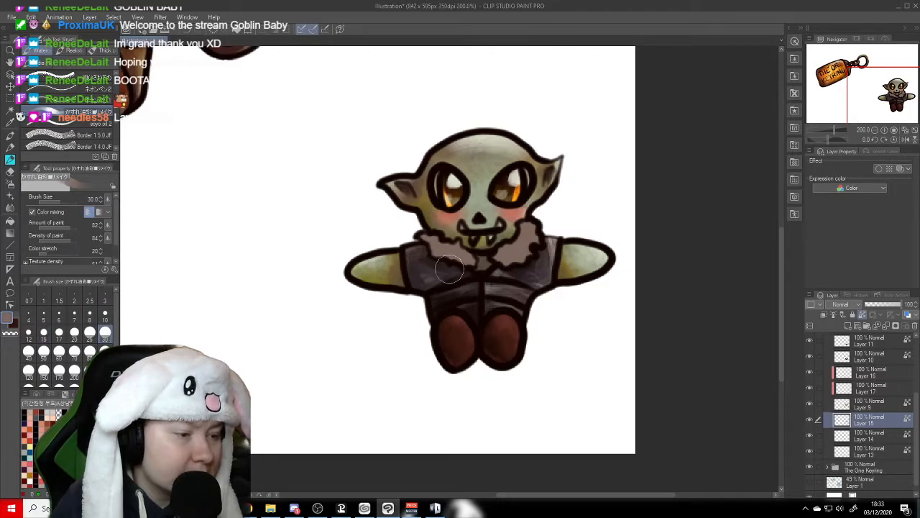
left_click(41, 414)
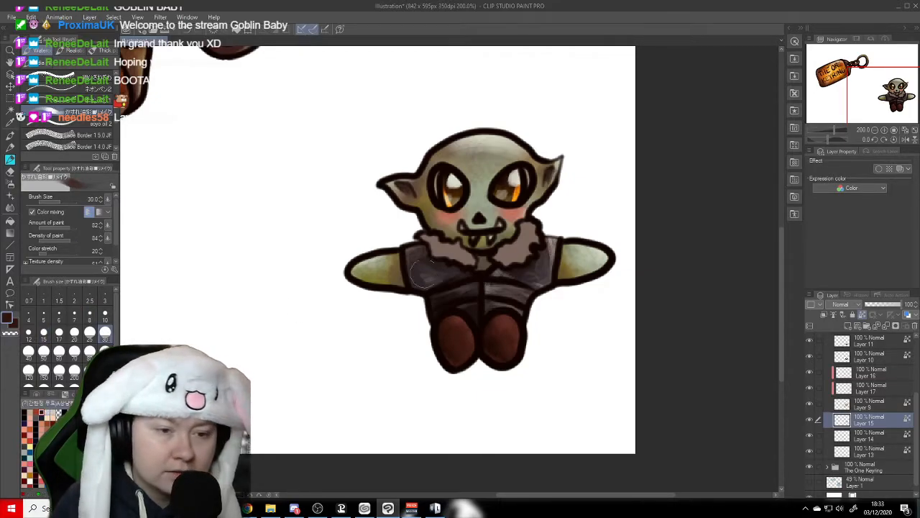
mouse_move(434, 235)
left_mouse_down()
mouse_move(503, 254)
mouse_move(454, 245)
mouse_move(498, 249)
mouse_move(517, 242)
mouse_move(520, 224)
mouse_move(502, 263)
mouse_move(522, 228)
mouse_move(497, 262)
mouse_move(472, 259)
mouse_move(432, 231)
left_mouse_up()
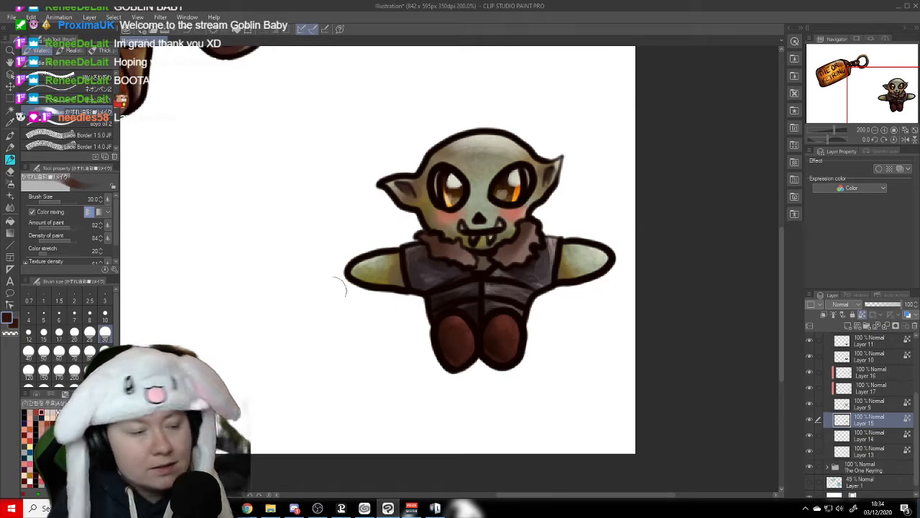
- Tint the fur collar with dark slate blue sampled from the vest and brush pale peach highlights over it at size 30
left_click(430, 268, "alt")
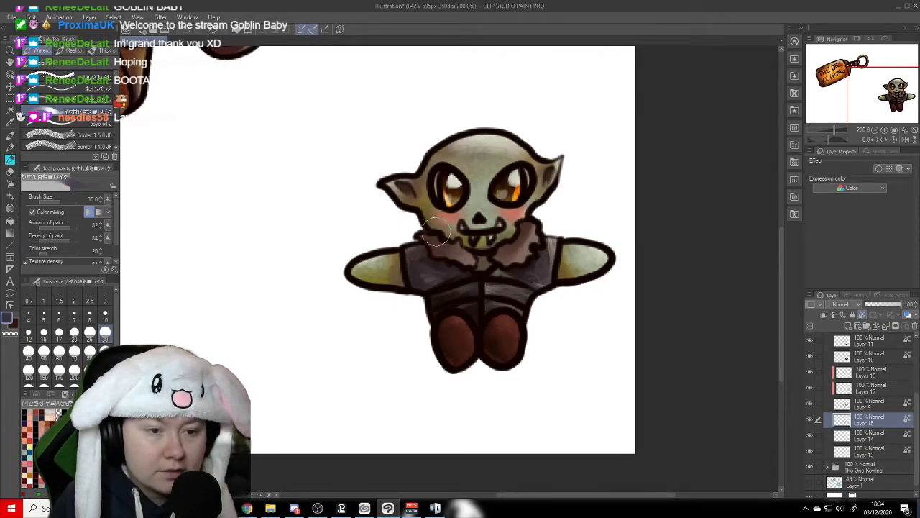
mouse_move(507, 238)
left_mouse_down()
mouse_move(527, 227)
mouse_move(505, 249)
mouse_move(540, 222)
mouse_move(524, 256)
mouse_move(510, 260)
mouse_move(527, 266)
mouse_move(506, 279)
left_mouse_up()
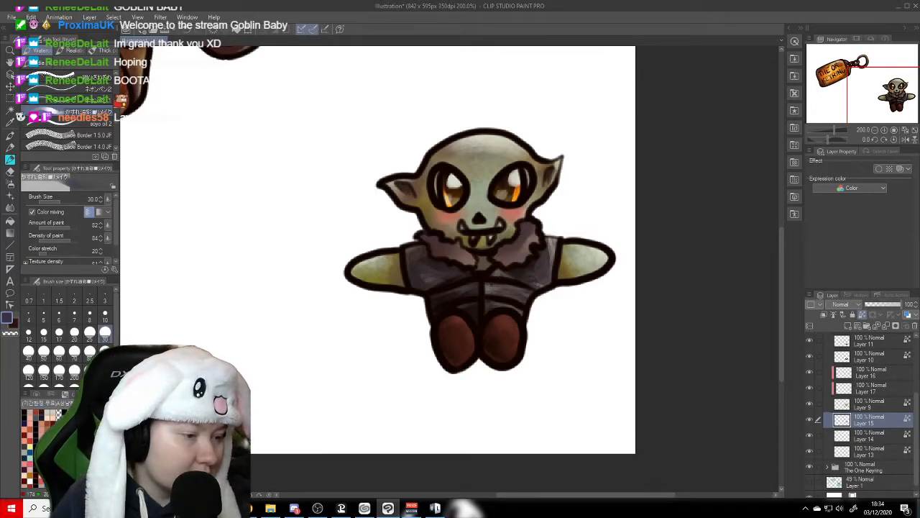
left_click(48, 415)
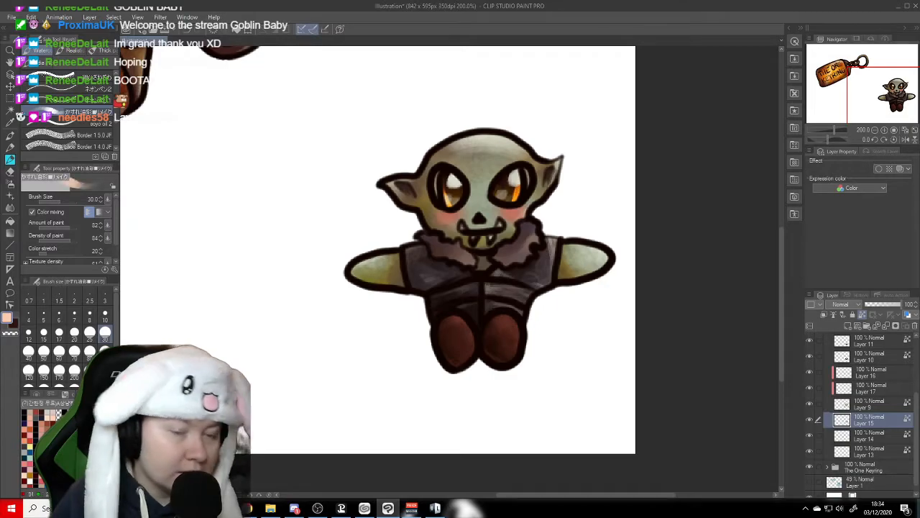
mouse_move(553, 226)
left_mouse_down()
mouse_move(521, 267)
mouse_move(465, 263)
mouse_move(468, 232)
mouse_move(461, 235)
mouse_move(471, 258)
mouse_move(433, 226)
left_mouse_up()
left_click_drag(529, 208, 512, 235)
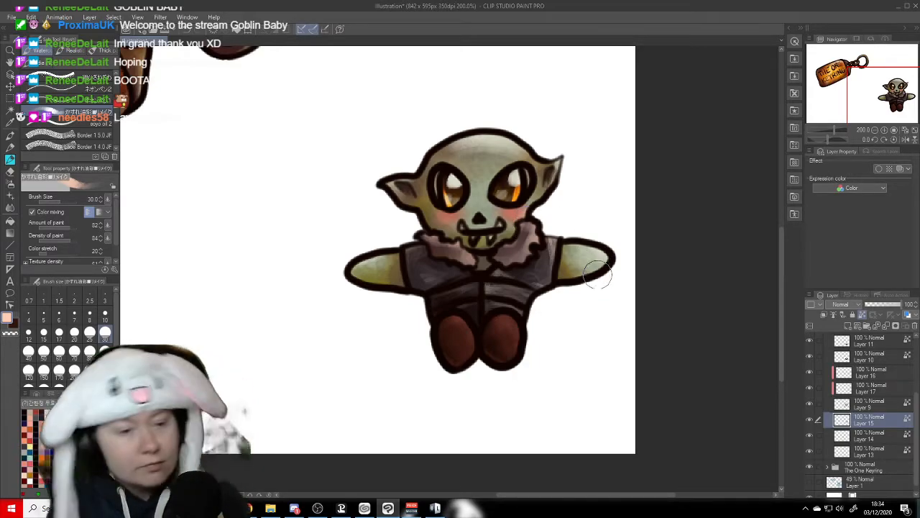
- Save the illustration and collapse the Orc Plush layer folder
left_click(10, 64)
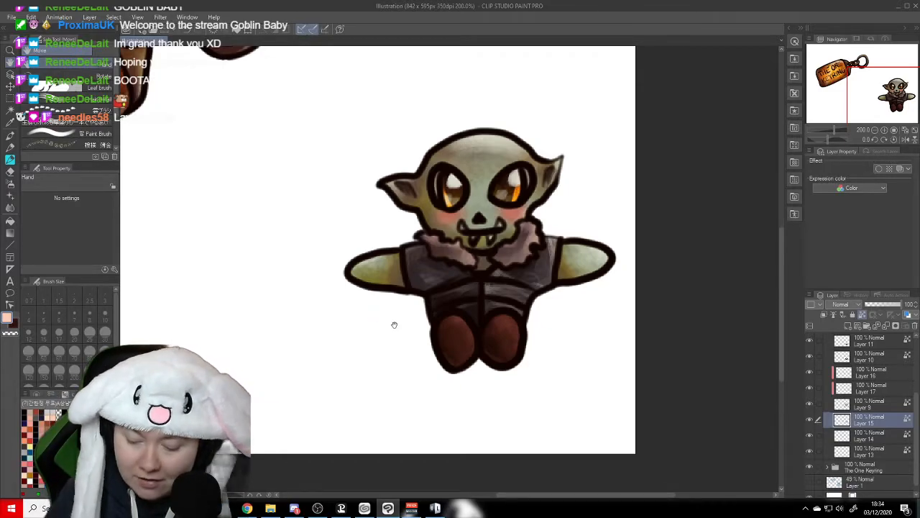
scroll(394, 325, "down", 2)
left_click_drag(315, 301, 415, 343)
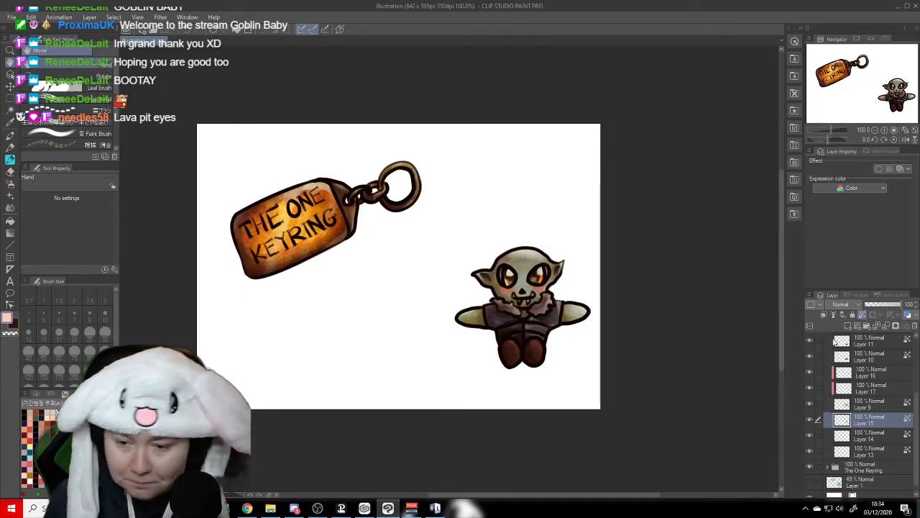
scroll(863, 352, "up", 3)
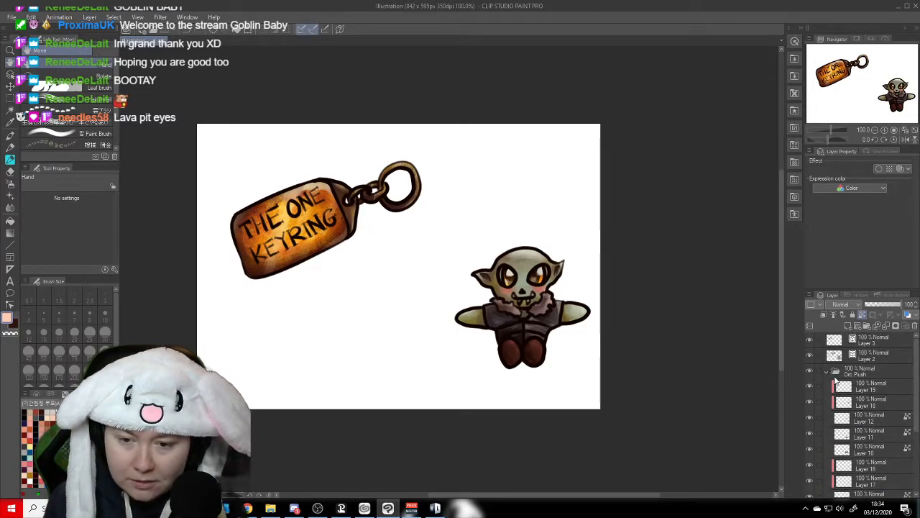
left_click(828, 373)
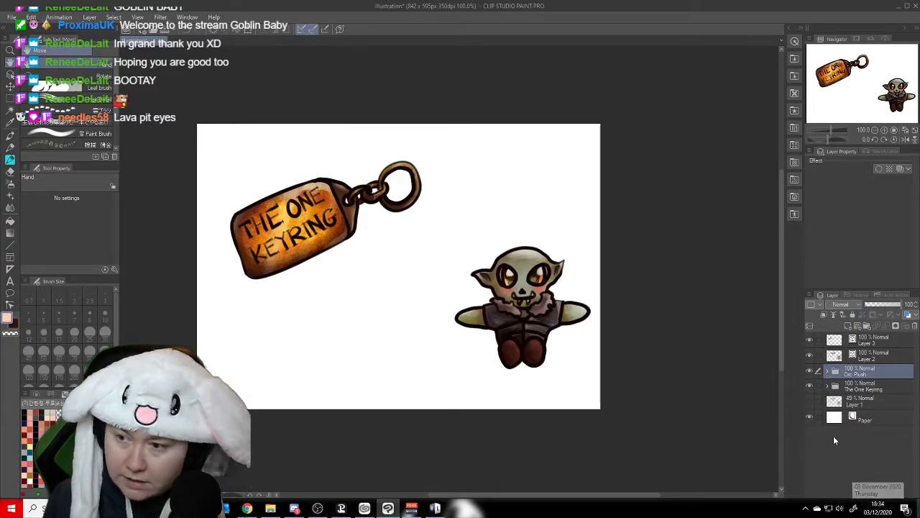
- Add a new layer above Layer 1 and cover the background with the Rock Material image and Rock Texture at 43% opacity
left_click(855, 405)
left_click(844, 315)
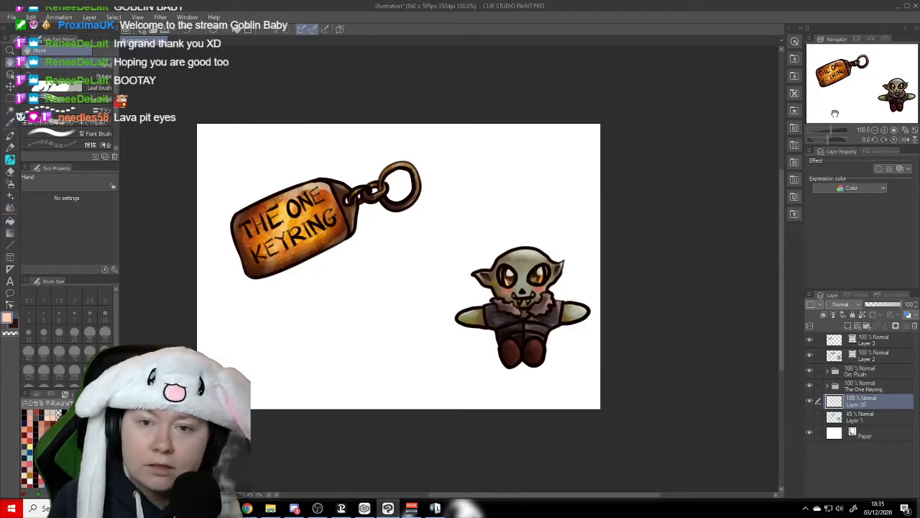
left_click(794, 61)
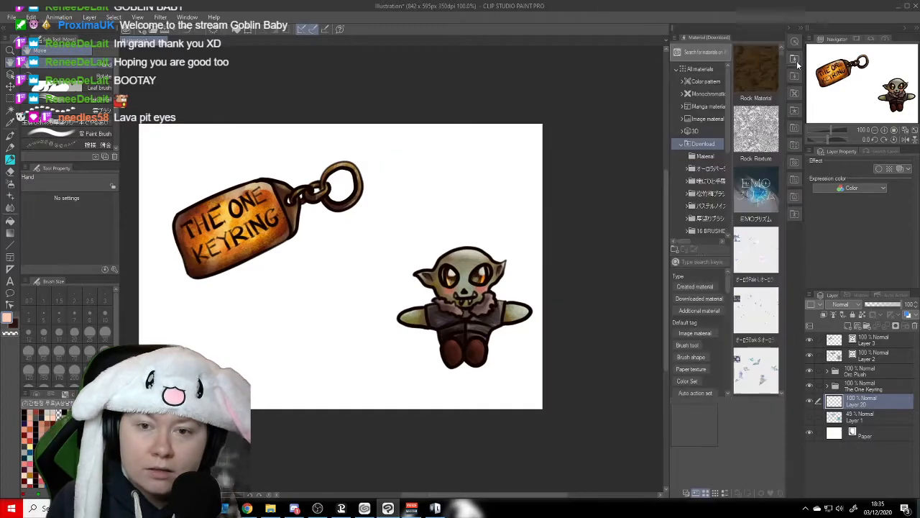
left_click(755, 83)
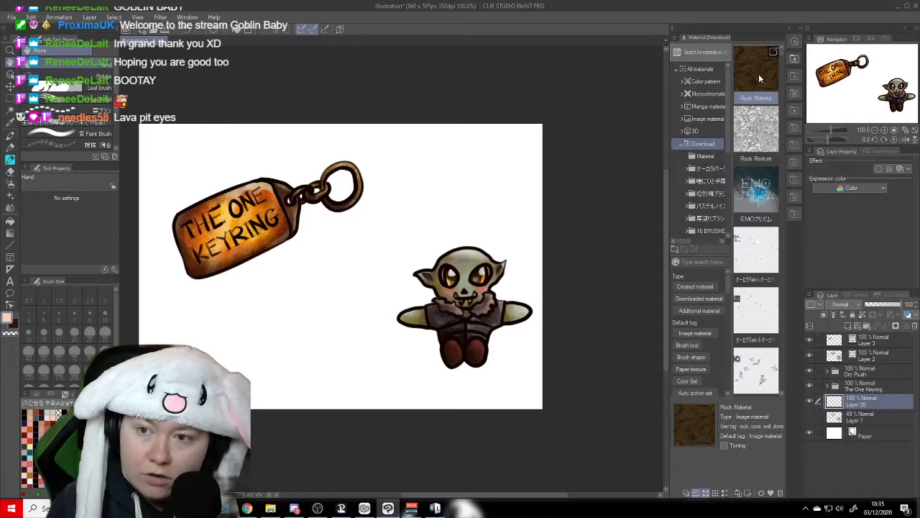
left_click_drag(757, 77, 528, 189)
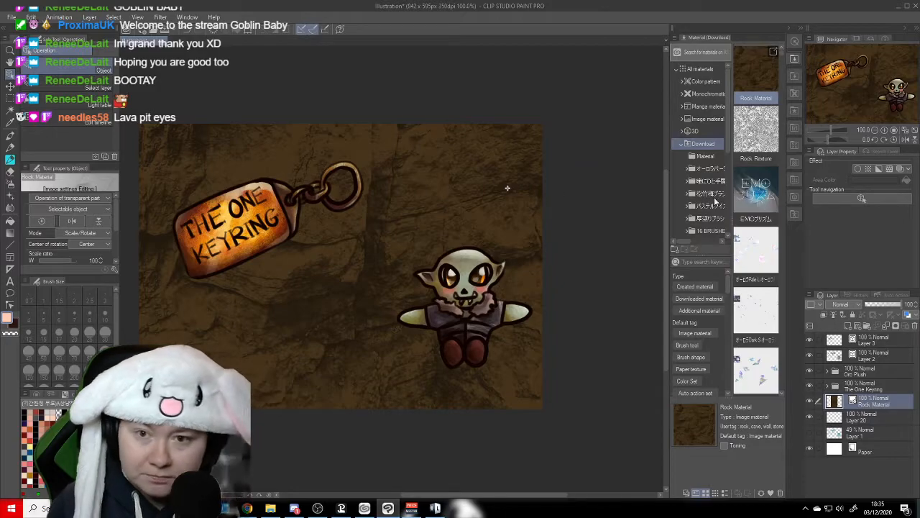
left_click_drag(759, 138, 382, 282)
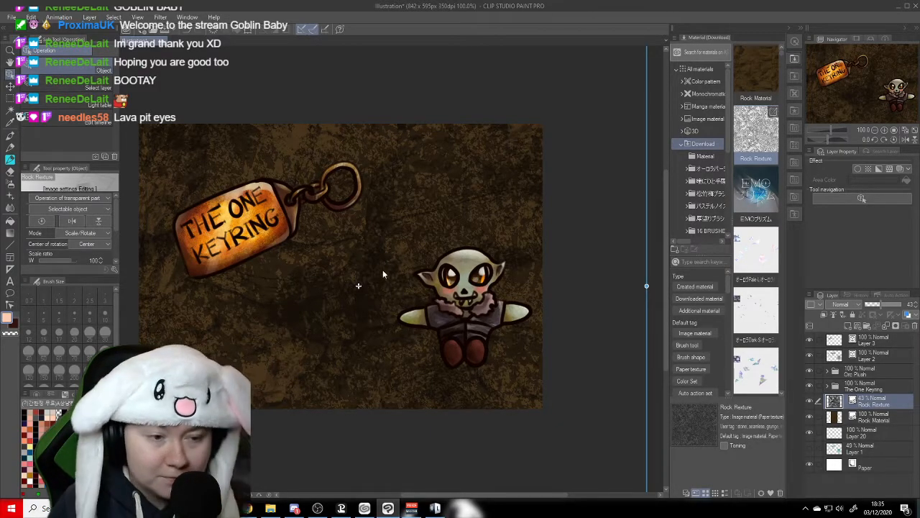
- Select the EMOプリズム brush and add a new layer directly above Rock Texture
left_click(760, 196)
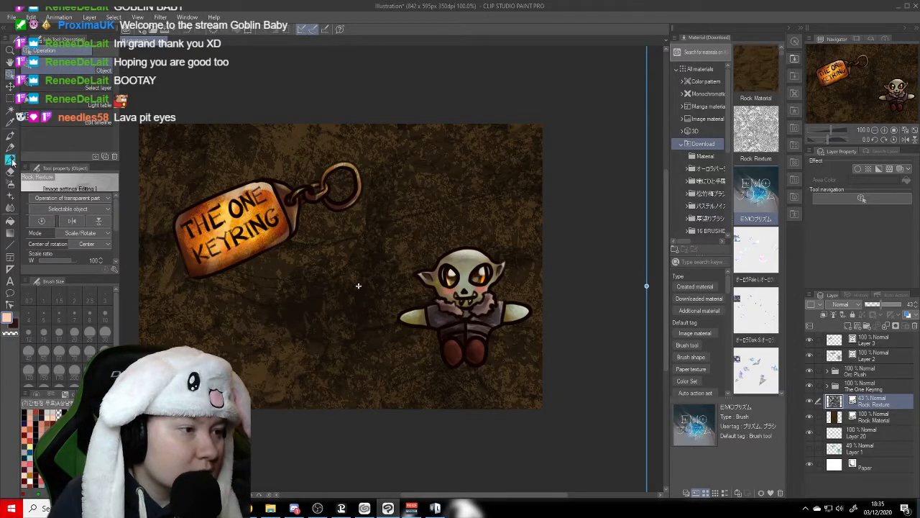
left_click(11, 162)
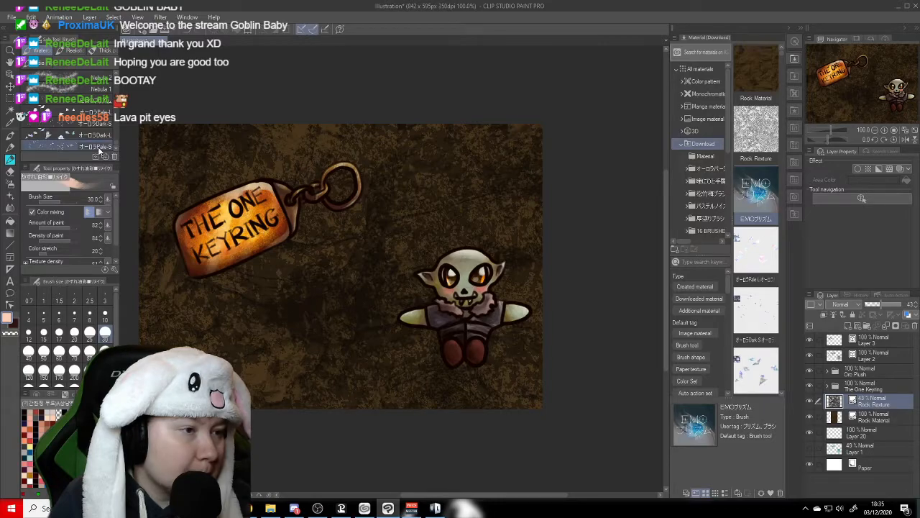
left_click(101, 107)
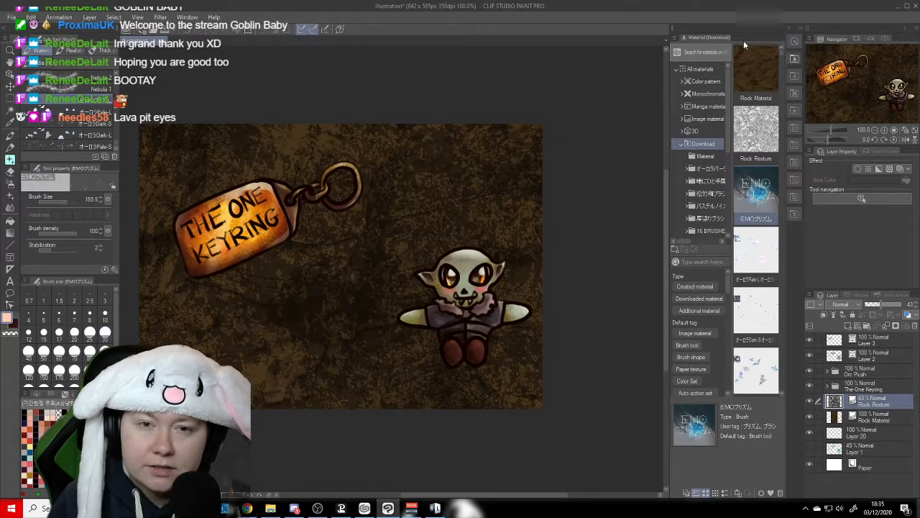
left_click(795, 60)
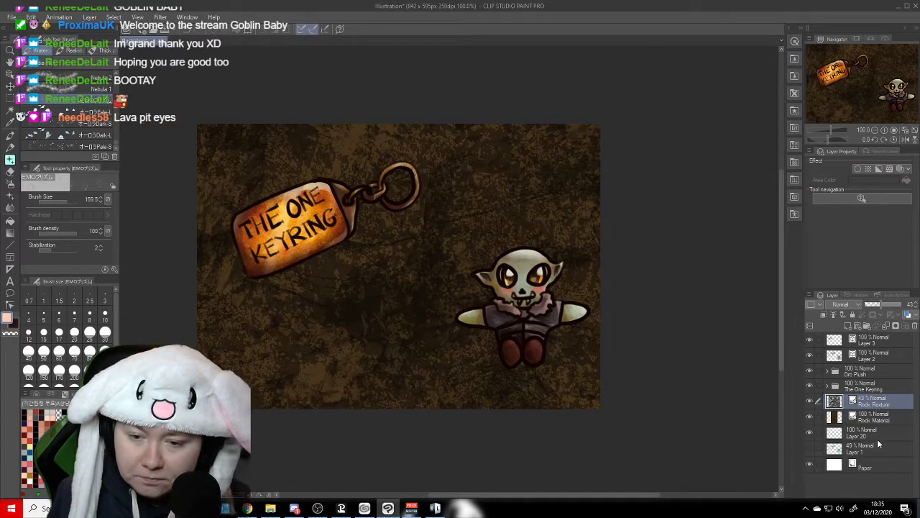
left_click(848, 327)
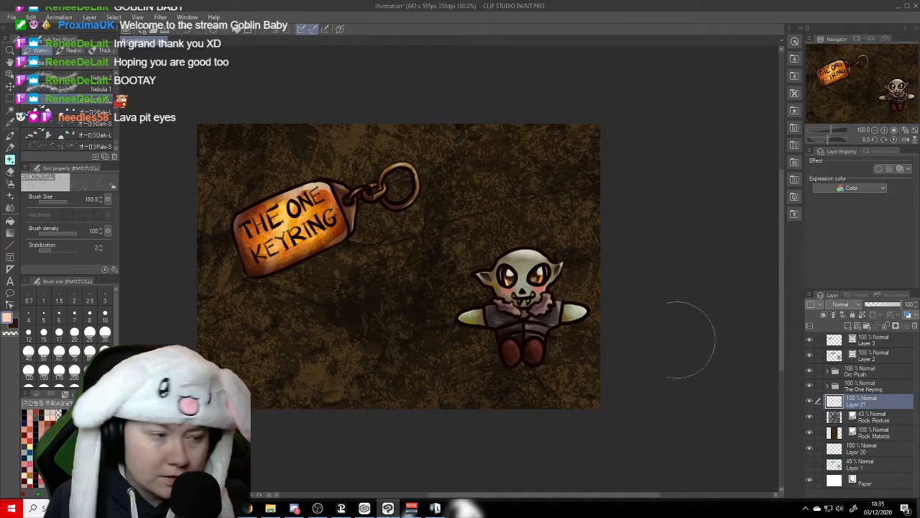
- Try stamping light grey prism bursts across the background on Layer 21 with the EMOプリズム brush, and undo the stamps
left_click(70, 432)
left_click(327, 331)
left_click(390, 271)
left_click(450, 227)
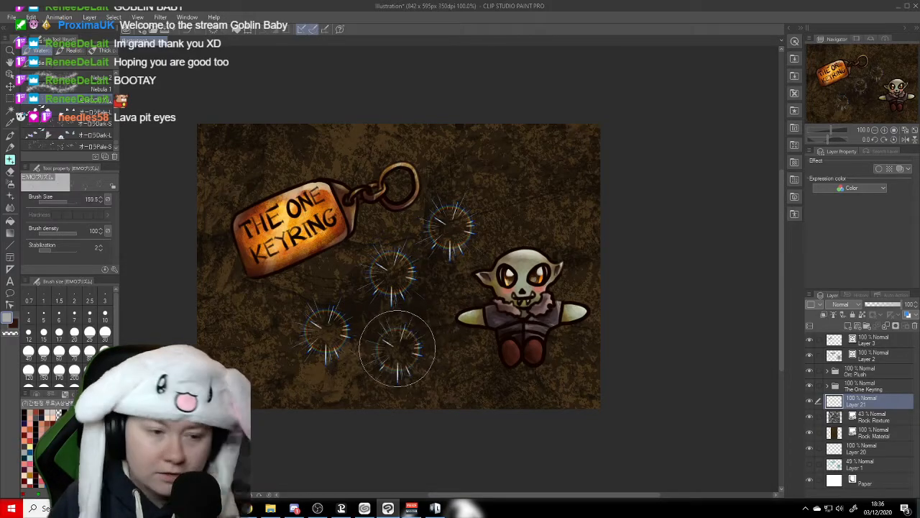
left_click(397, 350)
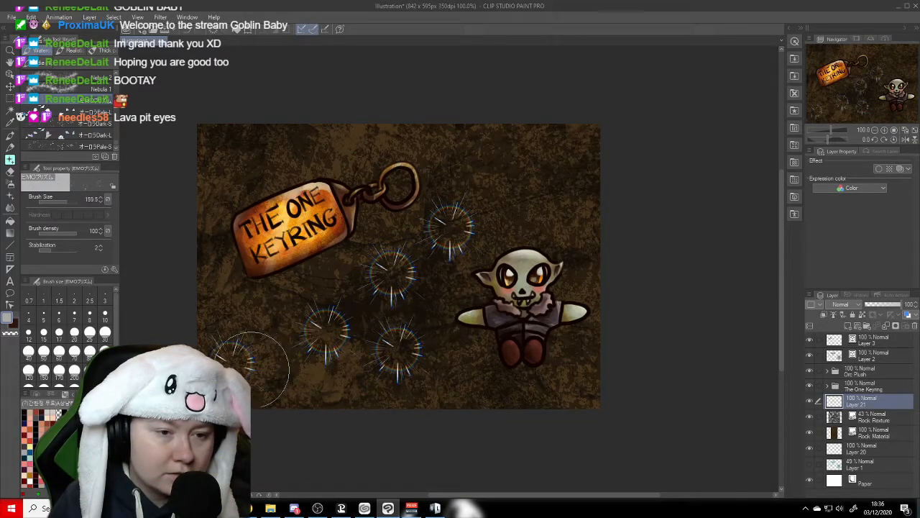
key("ctrl+z")
key("ctrl+z")
key("ctrl+z")
key("ctrl+z")
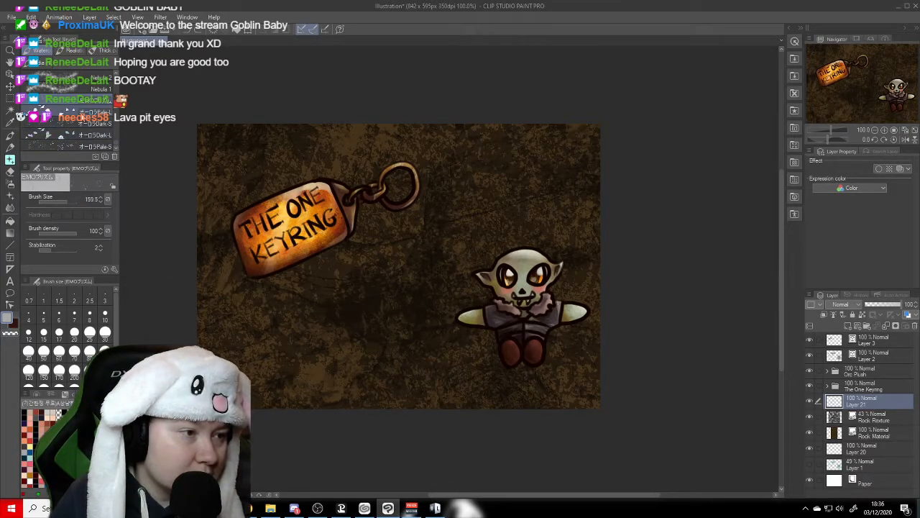
- Scatter large iridescent shards with オーロラDark-L at size 400 and small ones with オーロラPale-S at size 600 across Layer 21
left_click(75, 134)
mouse_move(277, 338)
left_mouse_down()
mouse_move(572, 167)
mouse_move(424, 140)
mouse_move(318, 137)
mouse_move(211, 164)
mouse_move(228, 207)
mouse_move(353, 229)
mouse_move(395, 331)
mouse_move(475, 376)
mouse_move(554, 388)
mouse_move(599, 299)
mouse_move(590, 229)
left_mouse_up()
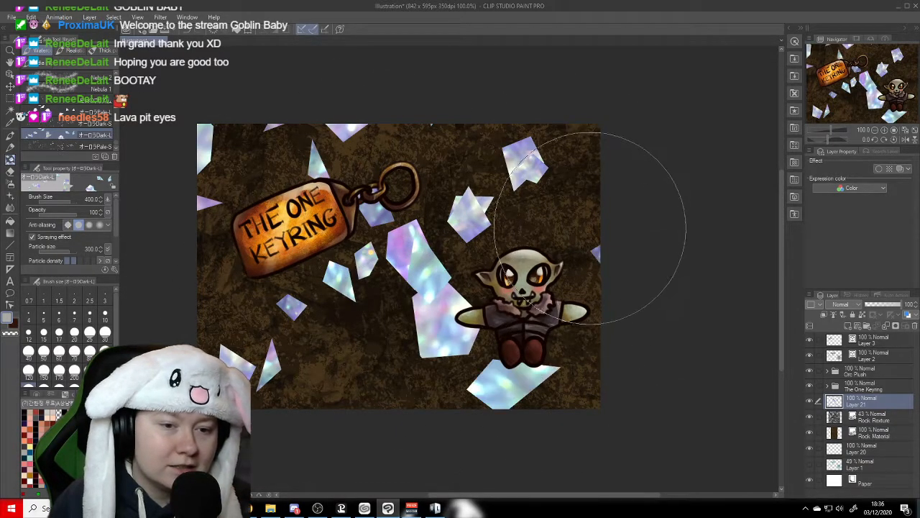
left_click(69, 147)
mouse_move(473, 206)
left_mouse_down()
mouse_move(494, 226)
mouse_move(350, 195)
mouse_move(311, 314)
mouse_move(359, 338)
mouse_move(483, 319)
mouse_move(503, 370)
mouse_move(478, 180)
mouse_move(446, 169)
mouse_move(313, 205)
left_mouse_up()
- Try the Multiply and Darken blending modes on the shard layer, Layer 21, and set it to Color burn
left_click(857, 305)
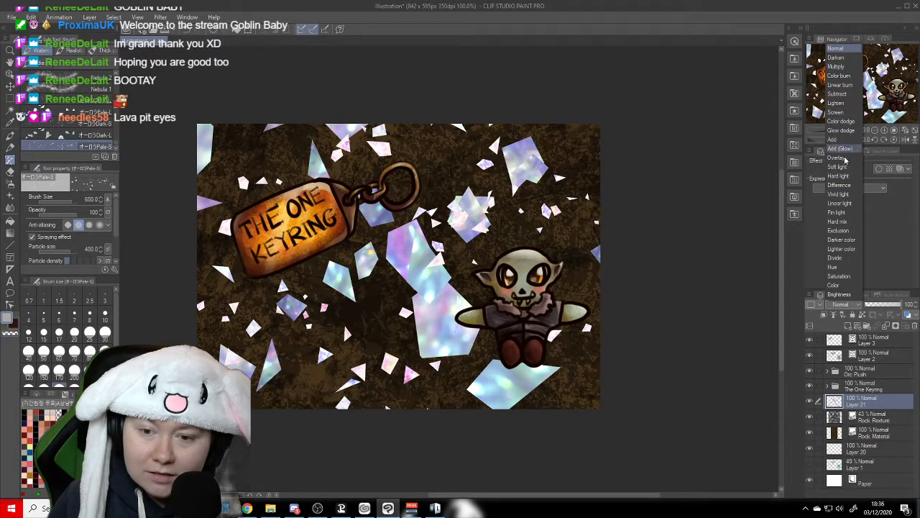
left_click(847, 66)
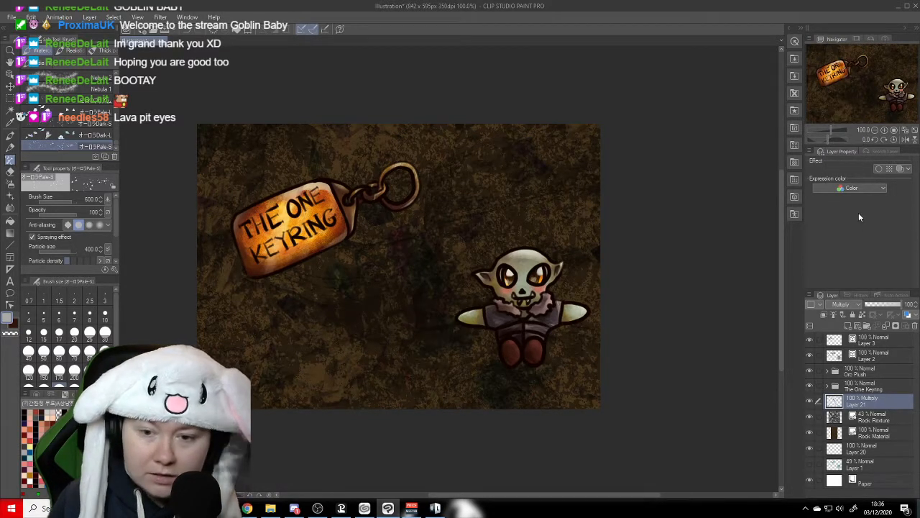
left_click(849, 306)
left_click(844, 62)
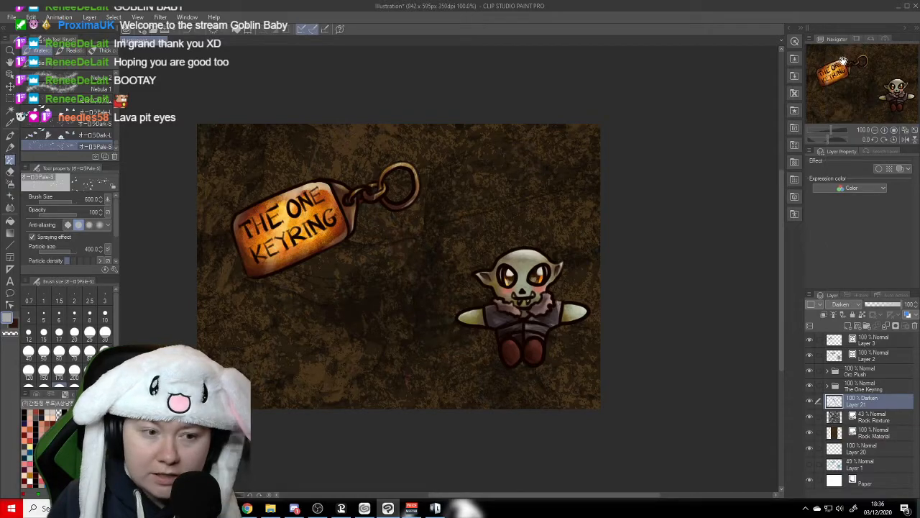
left_click(841, 306)
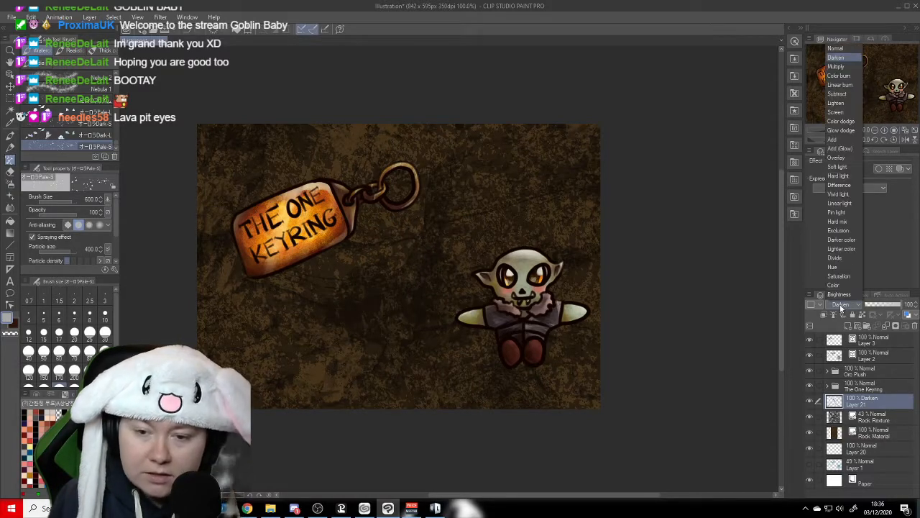
left_click(840, 75)
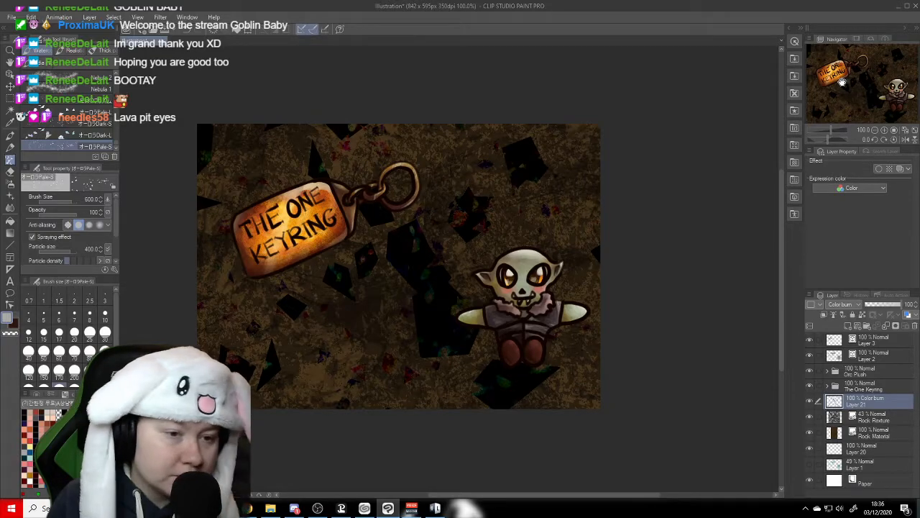
- Try the Linear burn blending mode on the shard layer, Layer 21, and set it to Subtract
left_click(846, 308)
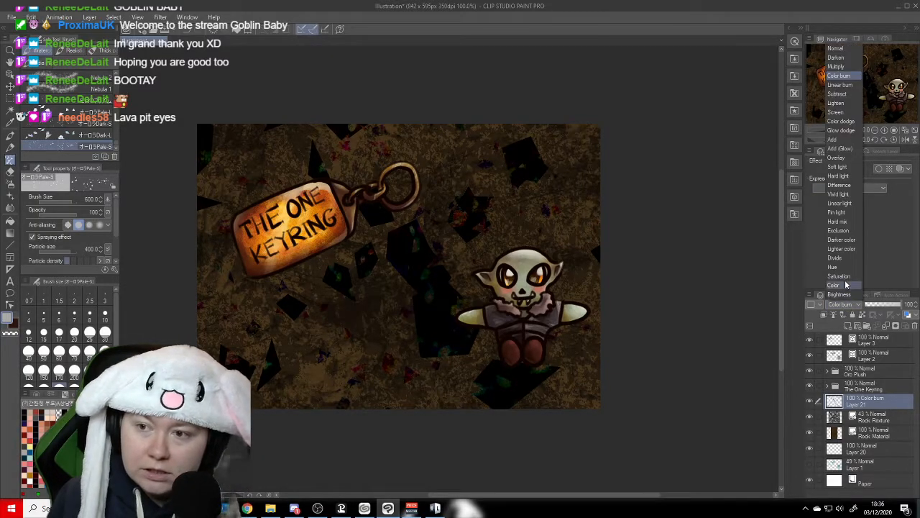
left_click(841, 86)
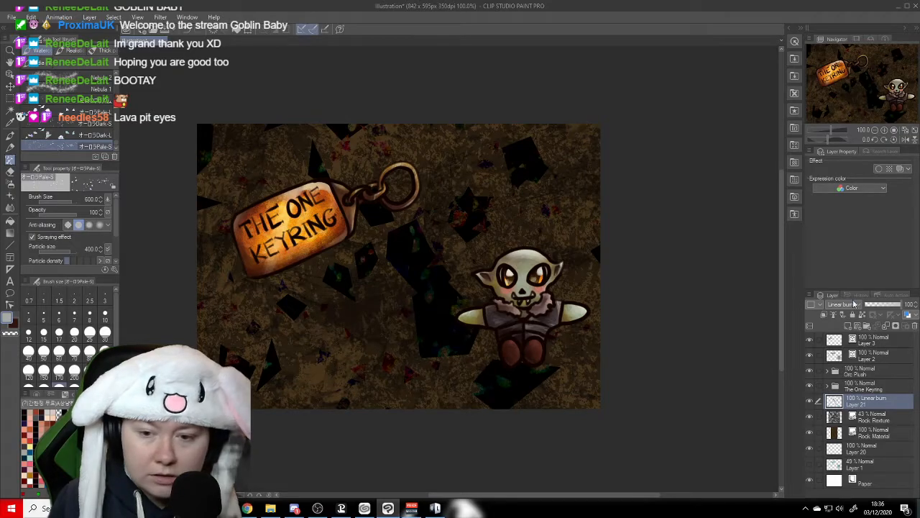
left_click(853, 304)
left_click(848, 95)
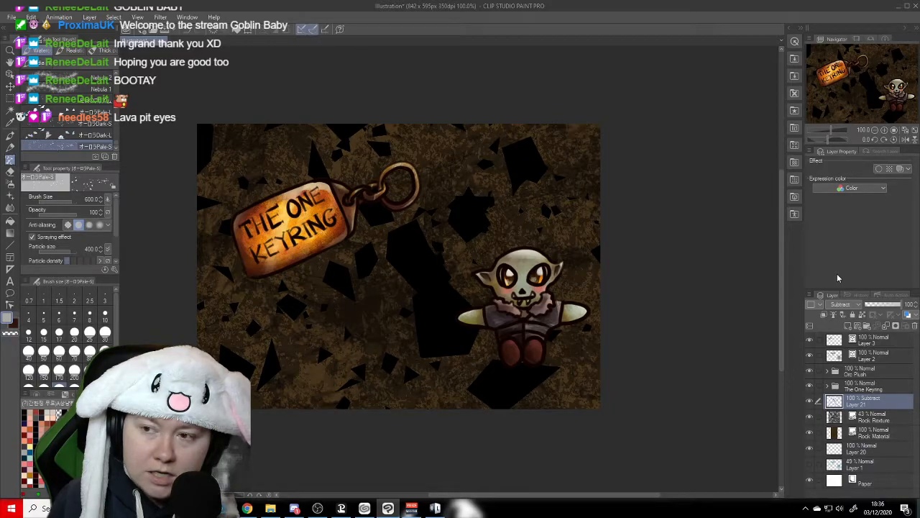
- Add a new layer above Layer 21 and choose the "soft" circle decoration brush with a pale yellow colour
left_click(848, 326)
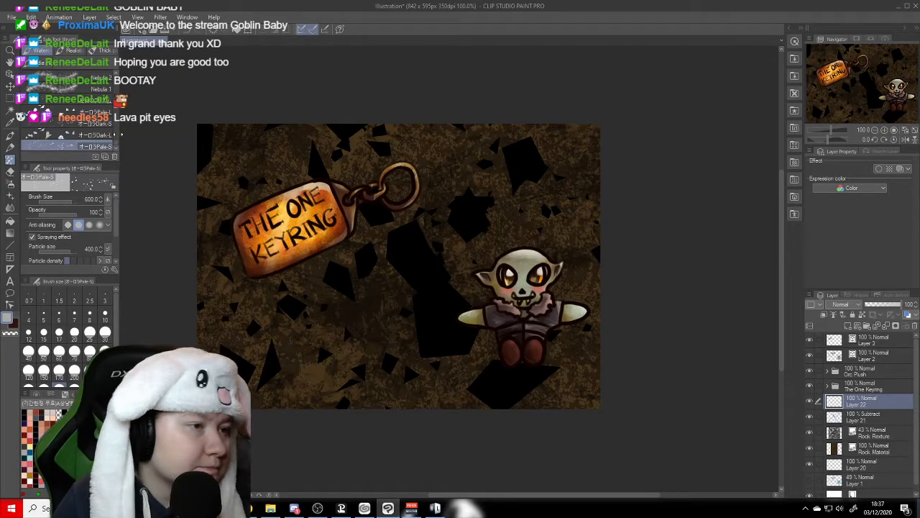
left_click_drag(117, 141, 113, 125)
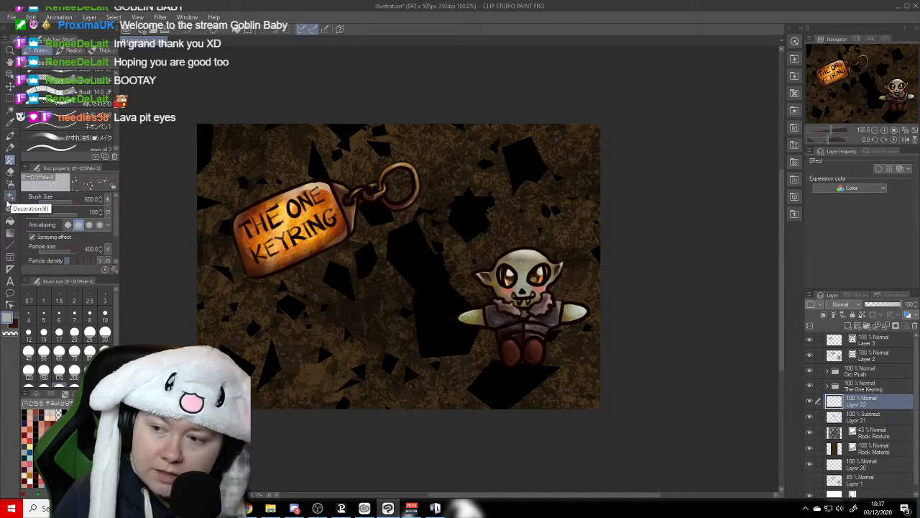
left_click(10, 198)
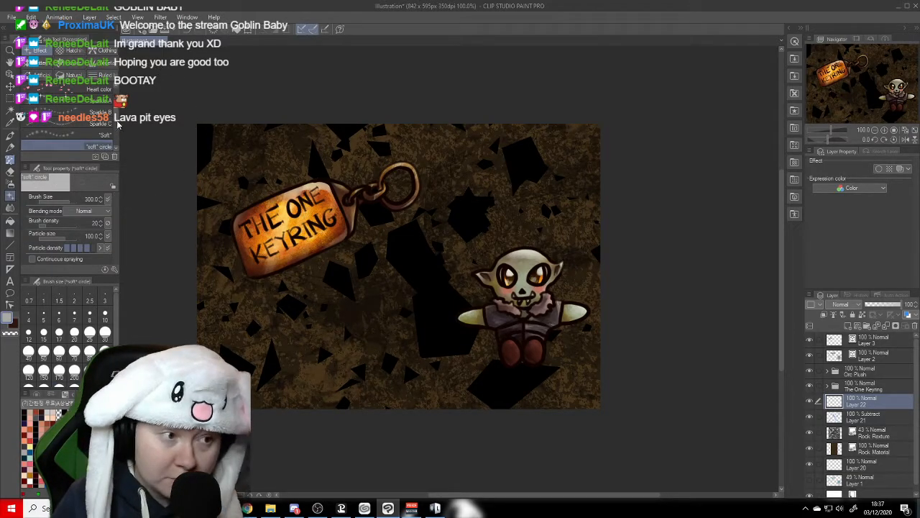
scroll(115, 122, "down", 5)
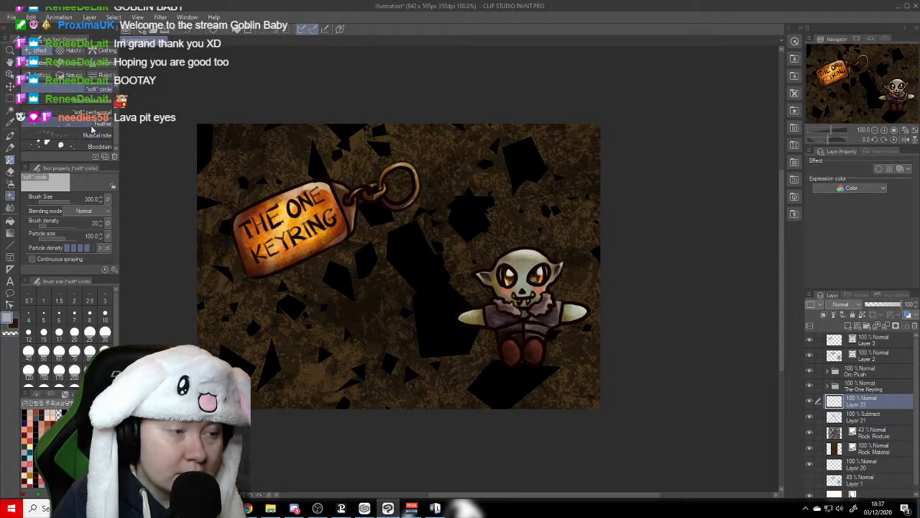
scroll(89, 149, "up", 3)
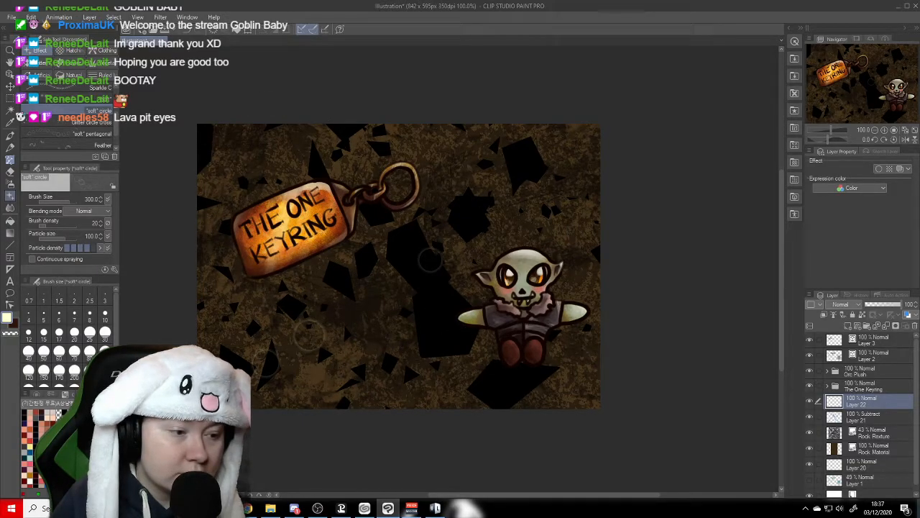
- Try several larger sizes for the "soft" circle brush and set its size to 500
scroll(66, 335, "down", 3)
left_click(74, 375)
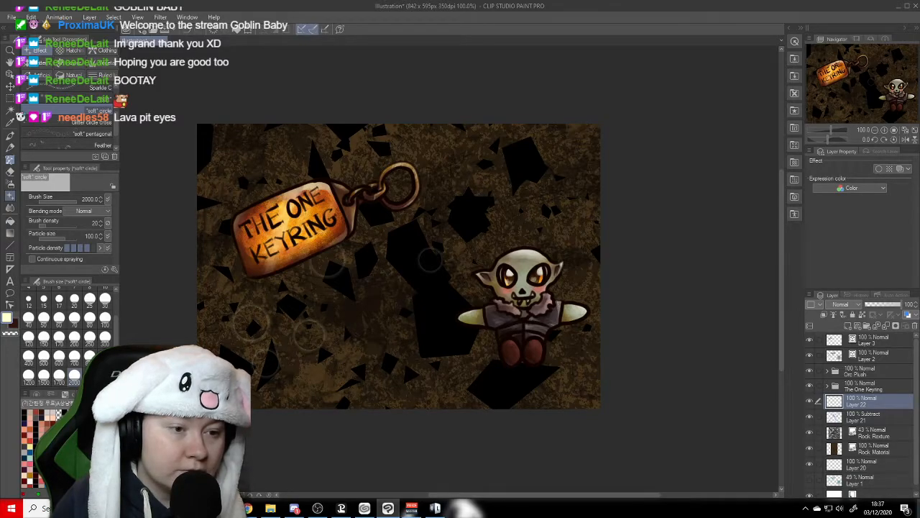
left_click(59, 375)
left_click(105, 336)
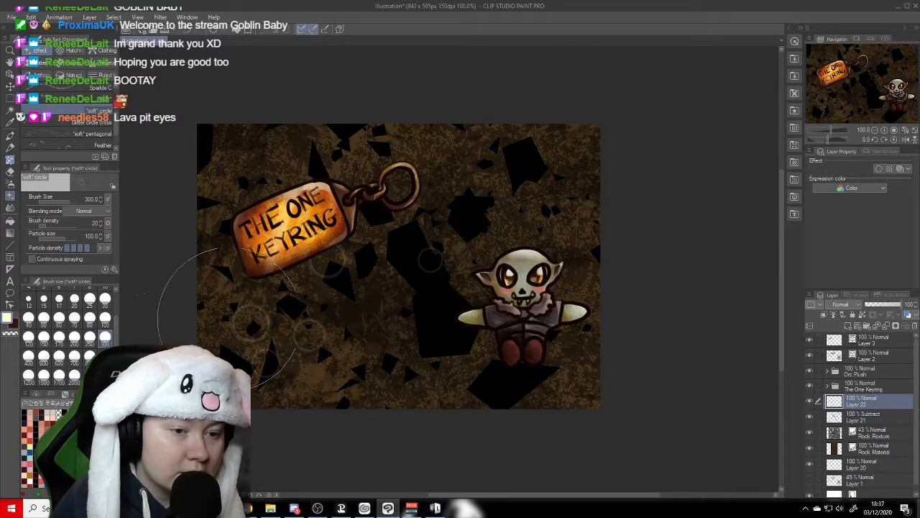
left_click(44, 357)
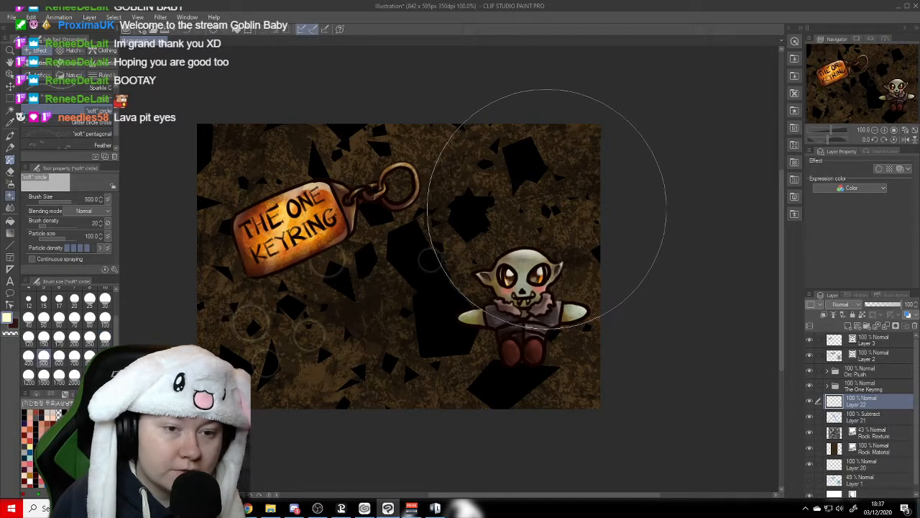
- Try scattering dense pale soft circles across the background on Layer 22, and undo all the circle stamps
mouse_move(578, 290)
left_mouse_down()
mouse_move(539, 323)
mouse_move(556, 342)
mouse_move(520, 362)
mouse_move(459, 362)
mouse_move(420, 345)
mouse_move(342, 346)
mouse_move(284, 331)
mouse_move(262, 277)
mouse_move(265, 144)
mouse_move(251, 147)
mouse_move(525, 176)
mouse_move(606, 154)
mouse_move(638, 160)
mouse_move(588, 300)
mouse_move(529, 371)
mouse_move(442, 337)
mouse_move(350, 328)
mouse_move(282, 362)
mouse_move(205, 369)
mouse_move(210, 398)
mouse_move(224, 383)
mouse_move(349, 422)
mouse_move(622, 420)
mouse_move(709, 376)
mouse_move(529, 309)
mouse_move(466, 121)
left_mouse_up()
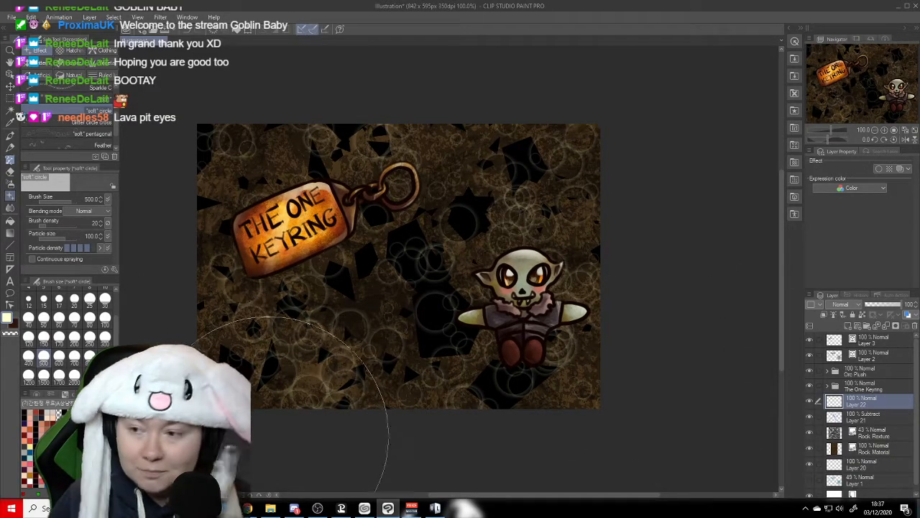
key("ctrl+z")
key("ctrl+z")
key("ctrl+z")
key("ctrl+z")
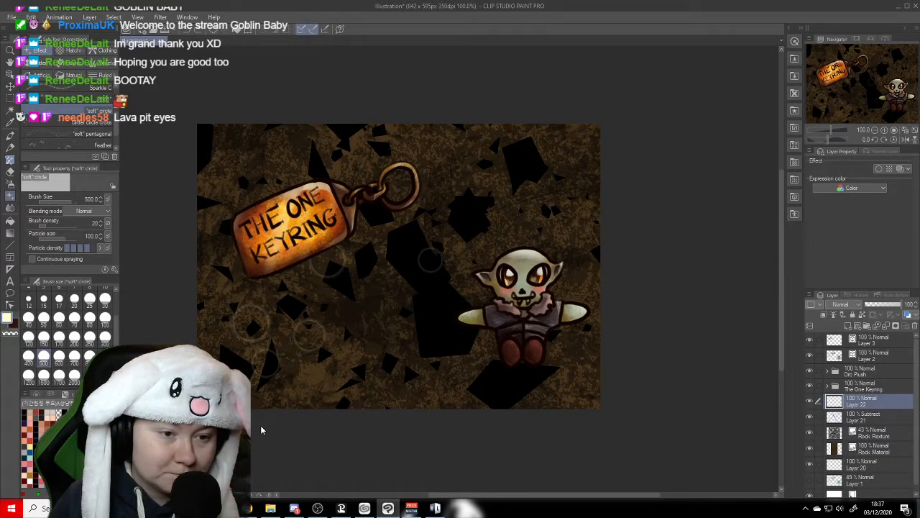
key("ctrl+z")
key("ctrl+z")
key("ctrl+z")
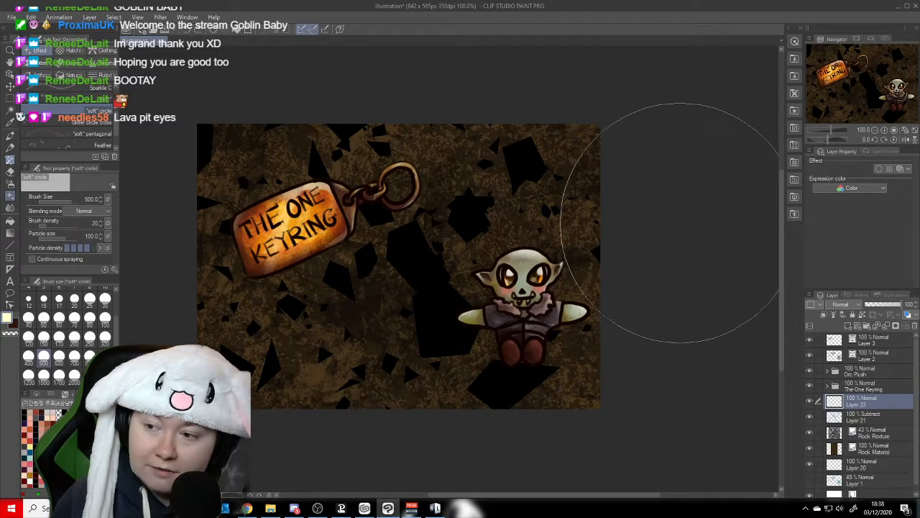
- Scatter sparse soft circles at size 500 across Layer 22 and Glitter circle cross sparkles at size 200 across a new layer above it
mouse_move(589, 199)
left_mouse_down()
mouse_move(243, 221)
mouse_move(190, 283)
mouse_move(244, 372)
mouse_move(448, 360)
mouse_move(705, 382)
left_mouse_up()
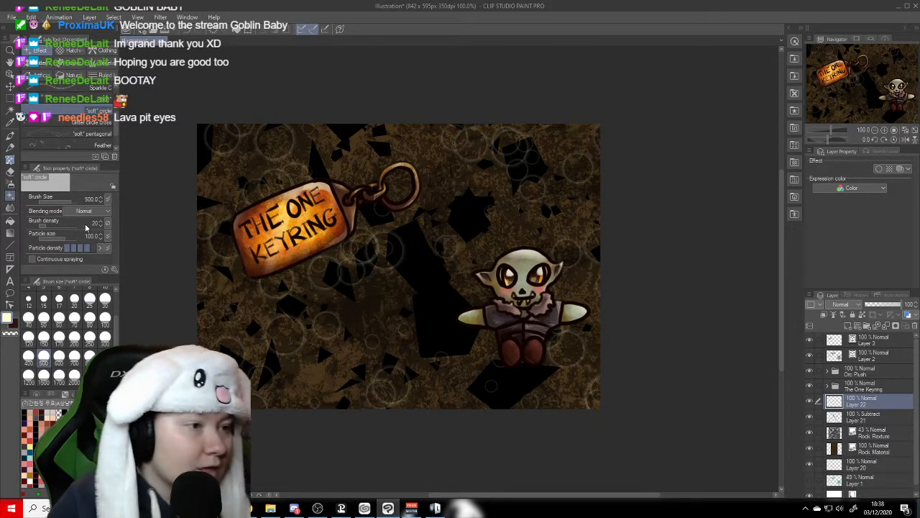
left_click(105, 123)
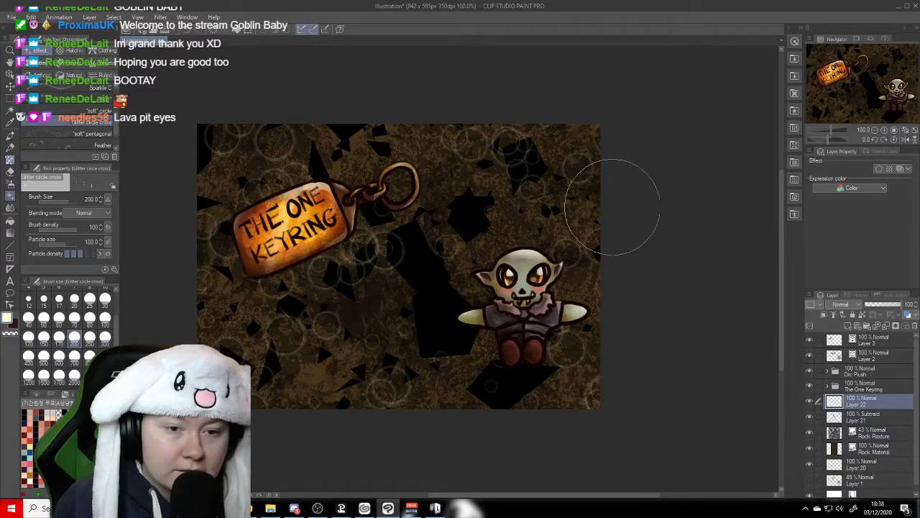
left_click(849, 326)
mouse_move(593, 220)
left_mouse_down()
mouse_move(487, 230)
mouse_move(421, 278)
mouse_move(395, 327)
mouse_move(348, 371)
mouse_move(258, 401)
mouse_move(202, 371)
mouse_move(186, 270)
mouse_move(222, 174)
mouse_move(301, 143)
mouse_move(406, 135)
mouse_move(449, 194)
mouse_move(452, 296)
mouse_move(491, 356)
mouse_move(579, 389)
mouse_move(728, 389)
mouse_move(722, 338)
mouse_move(687, 329)
mouse_move(417, 434)
mouse_move(265, 415)
mouse_move(212, 307)
mouse_move(285, 267)
mouse_move(349, 199)
mouse_move(375, 103)
mouse_move(573, 160)
mouse_move(413, 142)
mouse_move(232, 140)
mouse_move(133, 334)
left_mouse_up()
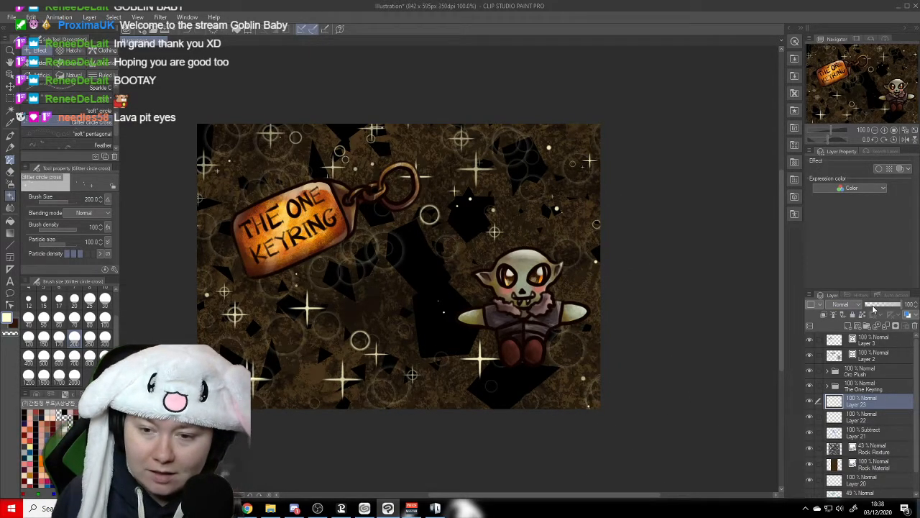
- Set the blending mode of the sparkle layer, Layer 23, and the circle layer, Layer 22, to Soft light
left_click(850, 306)
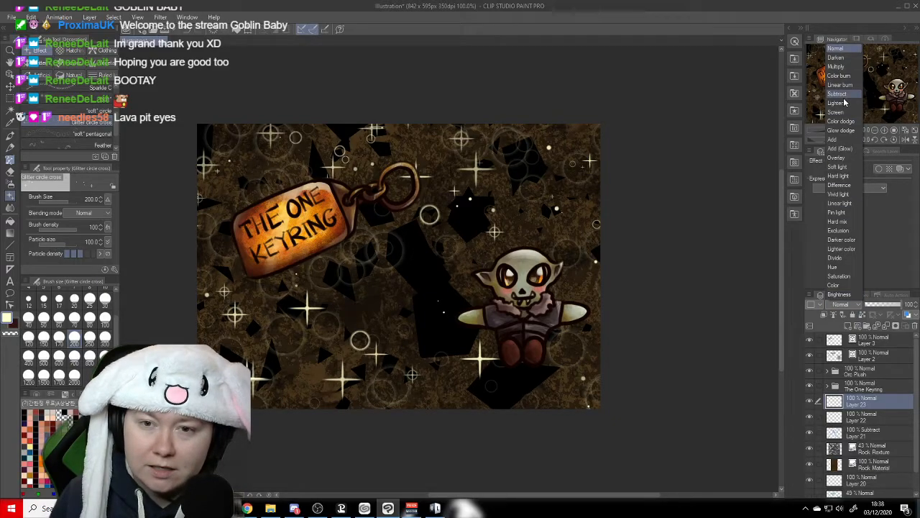
left_click(841, 166)
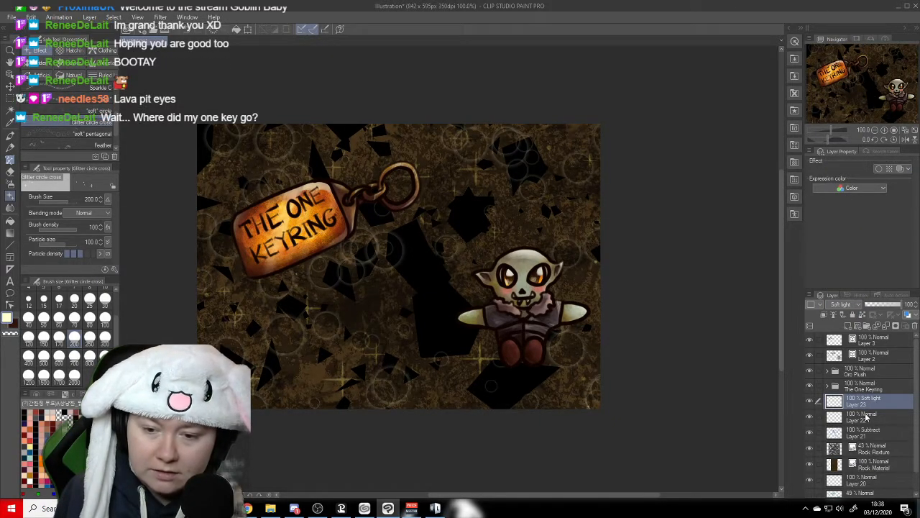
left_click(867, 414)
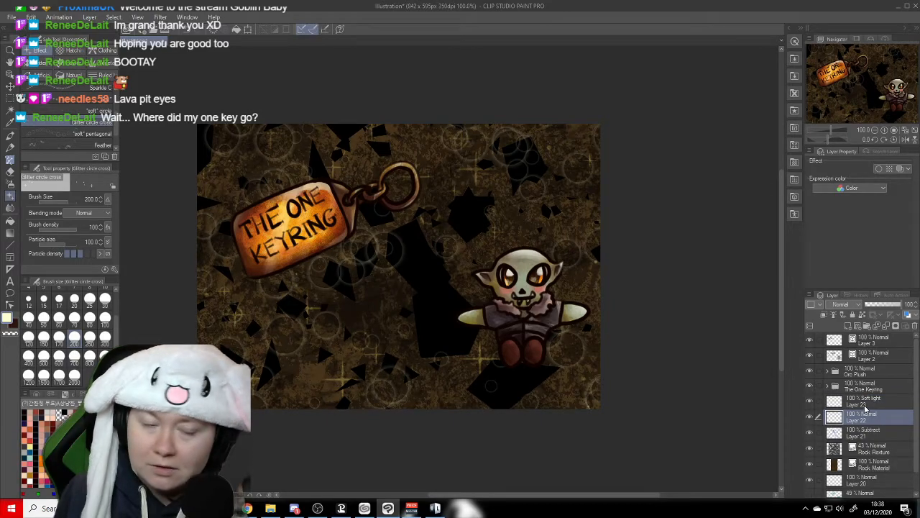
left_click(855, 305)
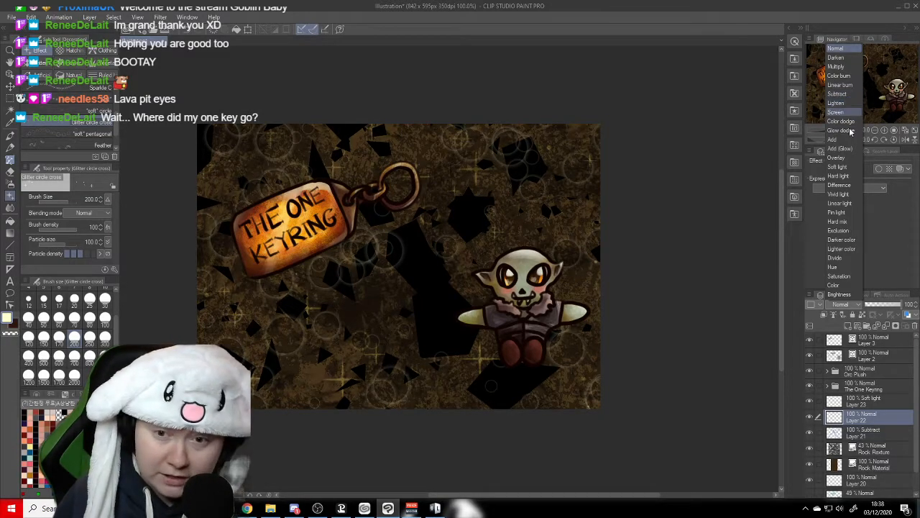
left_click(848, 169)
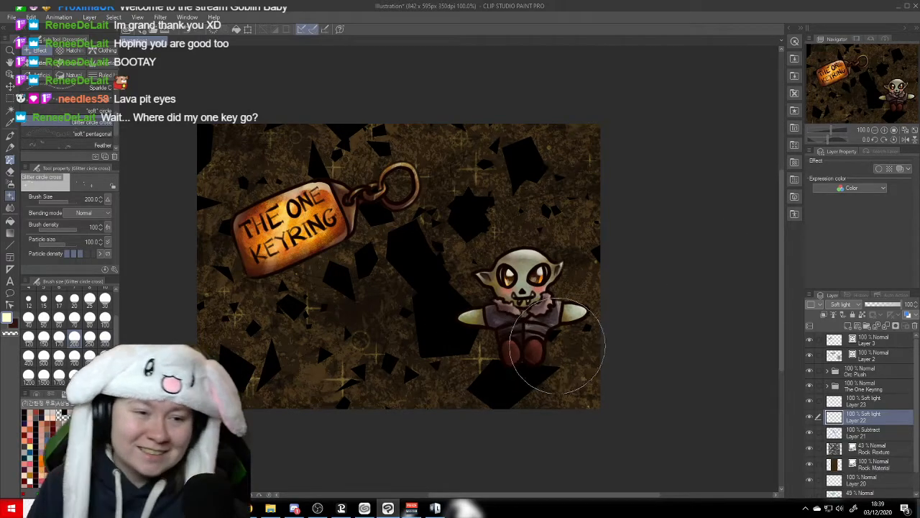
- Add a new raster layer directly above the sparkle layer, Layer 23
left_click(10, 64)
left_click_drag(646, 258, 666, 251)
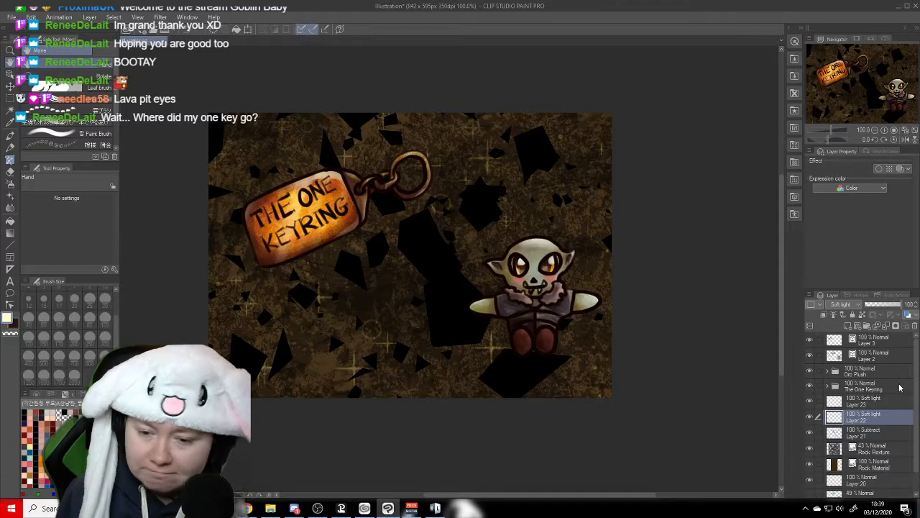
left_click_drag(917, 374, 917, 395)
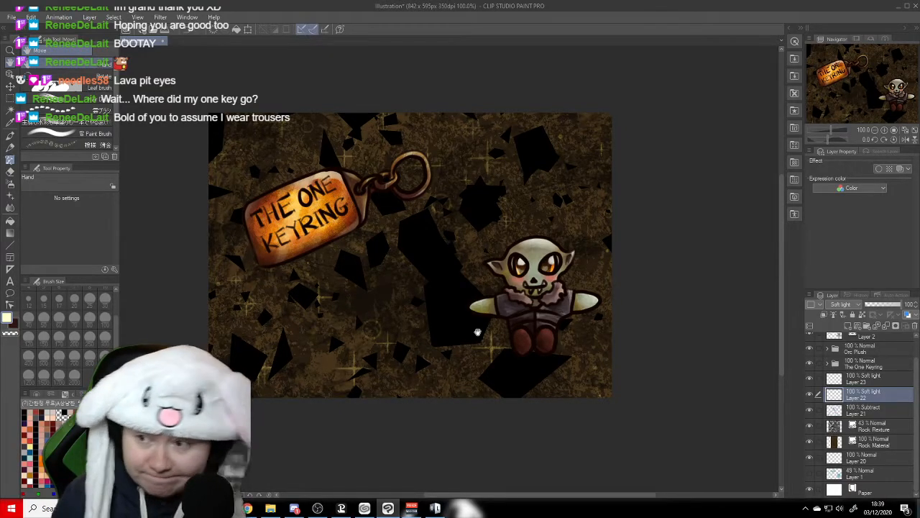
left_click(875, 378)
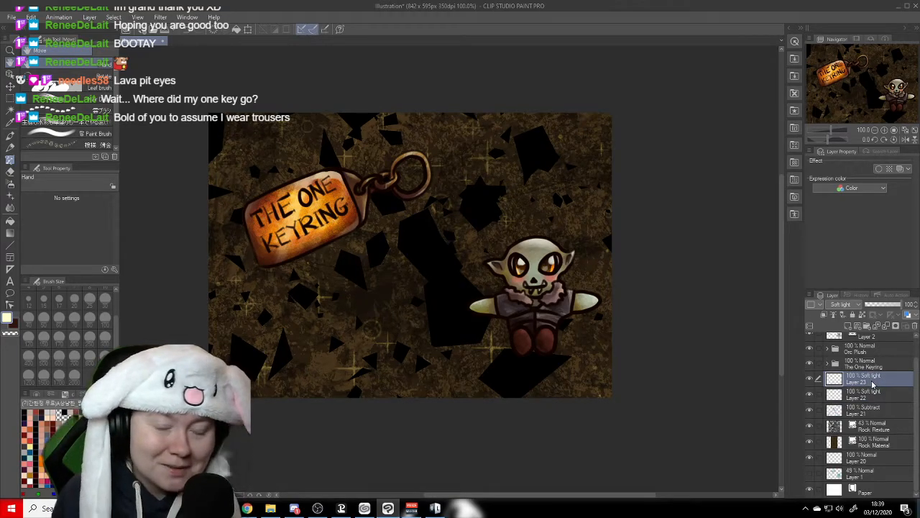
left_click(849, 329)
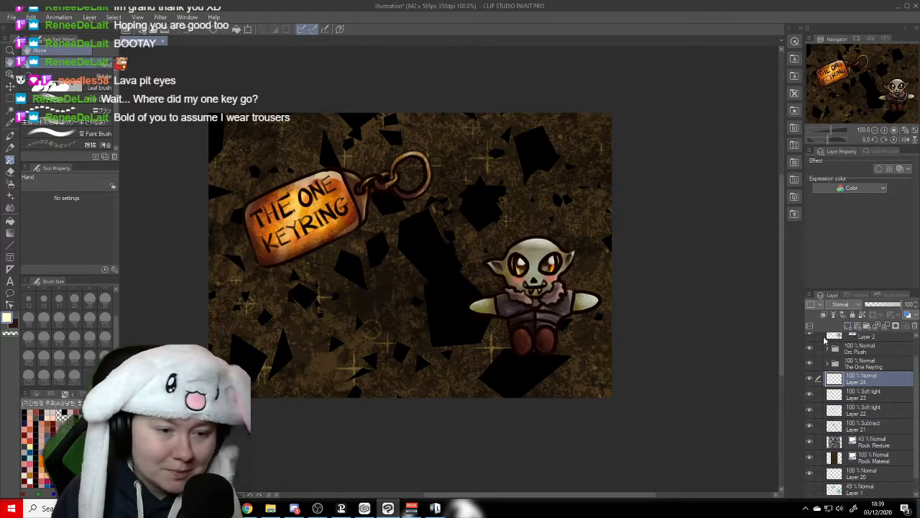
left_click_drag(635, 264, 632, 264)
scroll(919, 395, "down", 1)
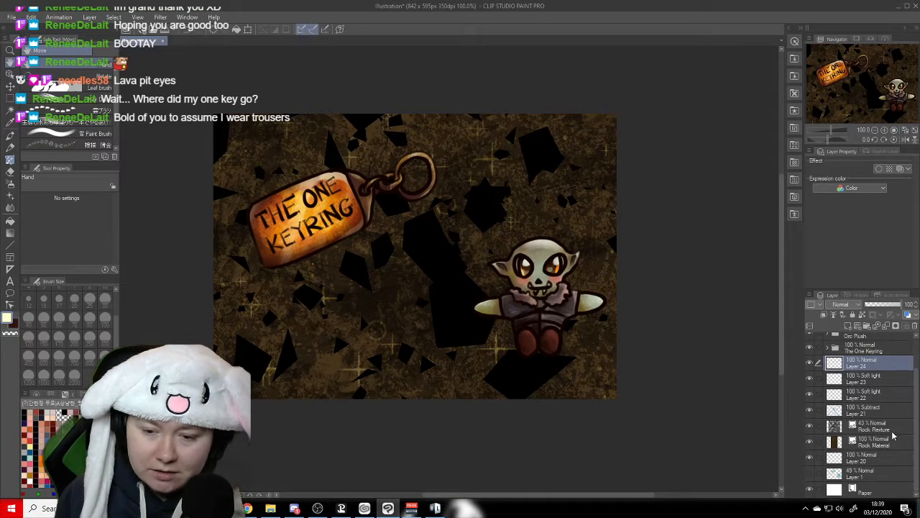
left_click(891, 442)
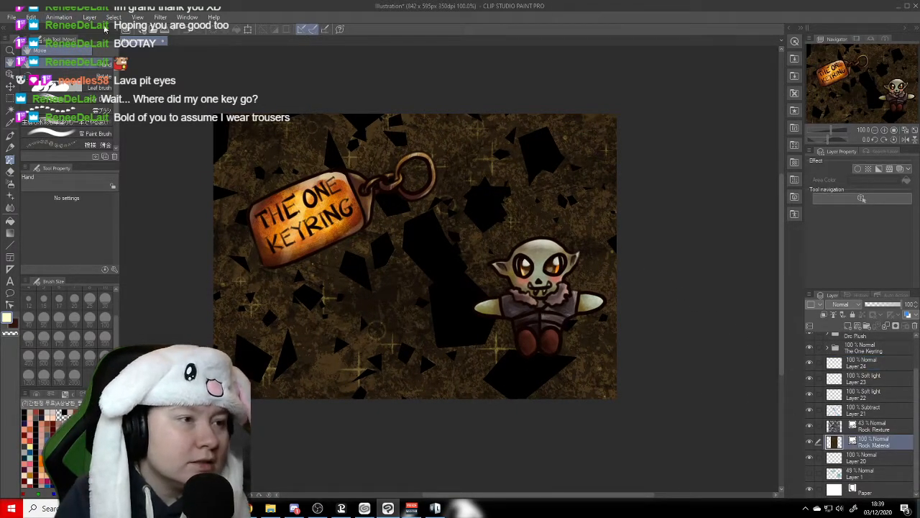
left_click(160, 16)
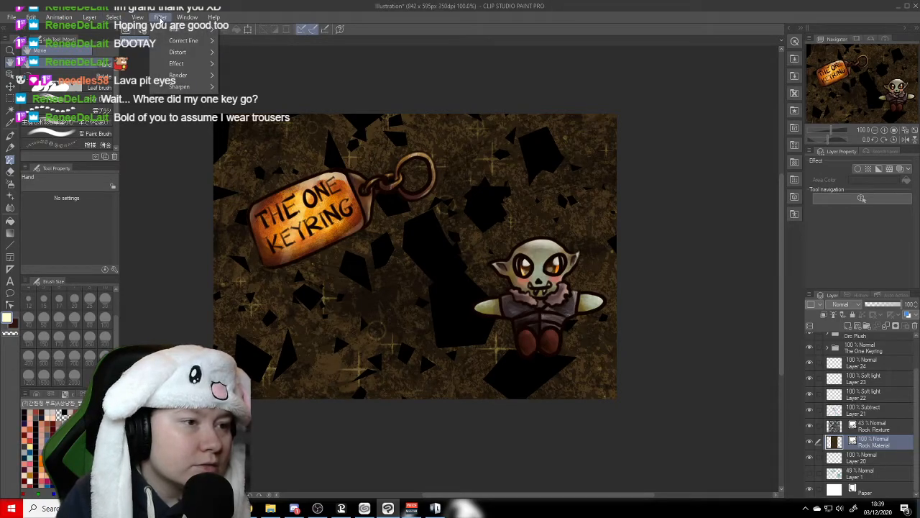
mouse_move(31, 17)
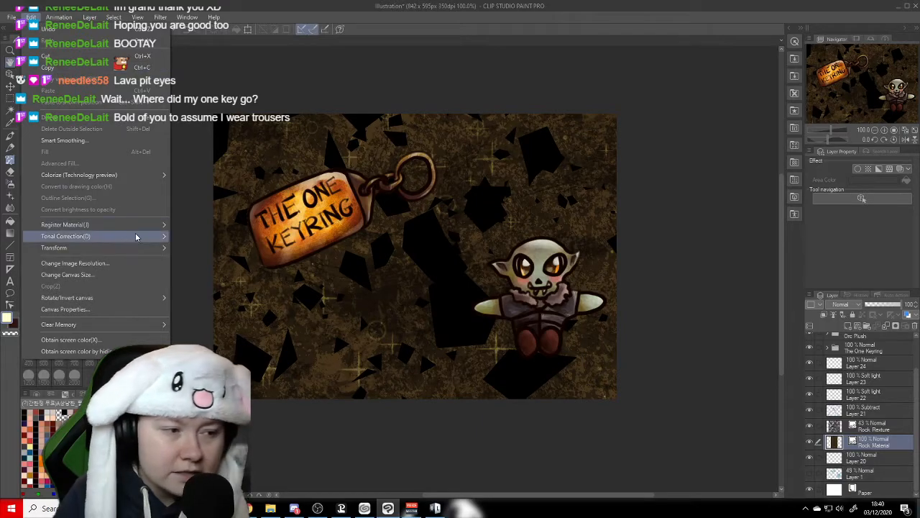
mouse_move(137, 237)
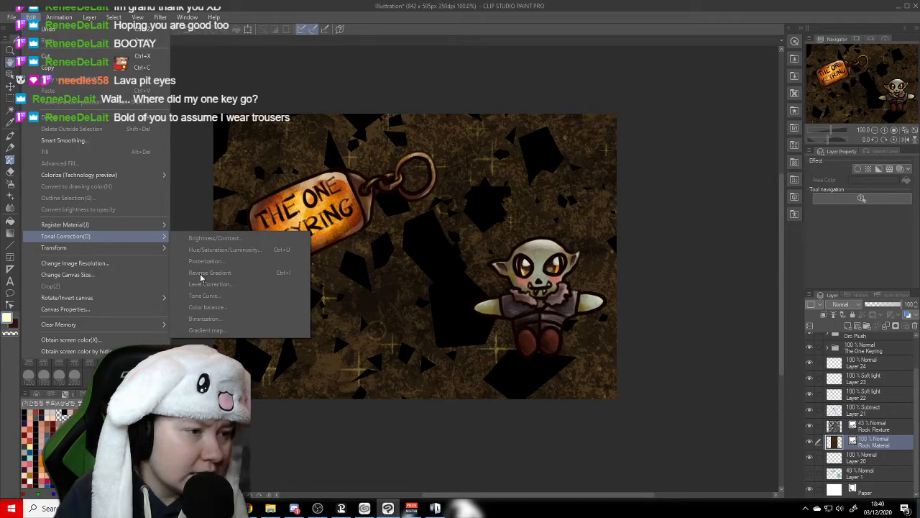
mouse_move(61, 19)
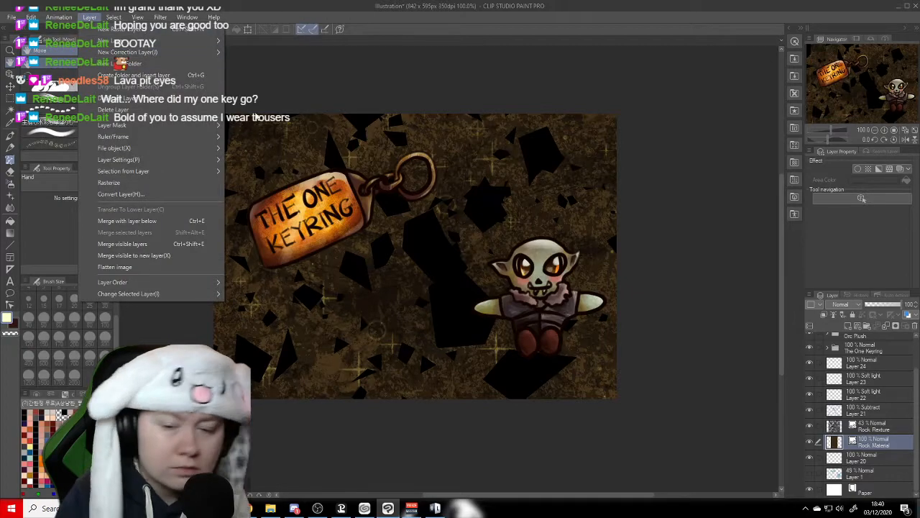
- Try adding a layer mask to the Rock Material layer, and undo the mask
left_click(855, 449)
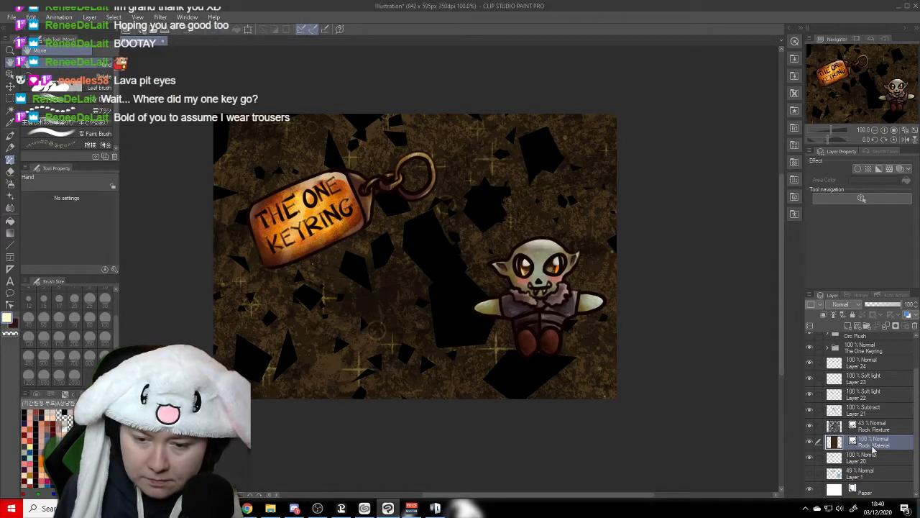
right_click(862, 450)
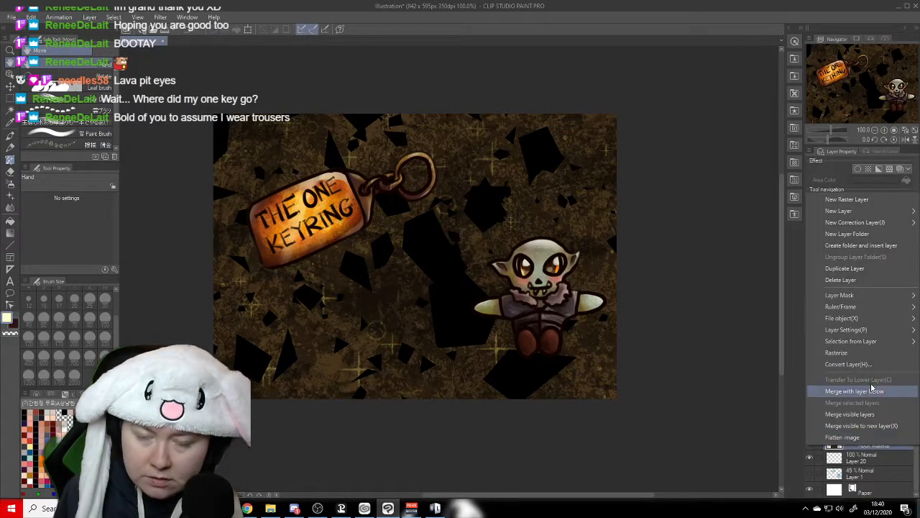
mouse_move(864, 296)
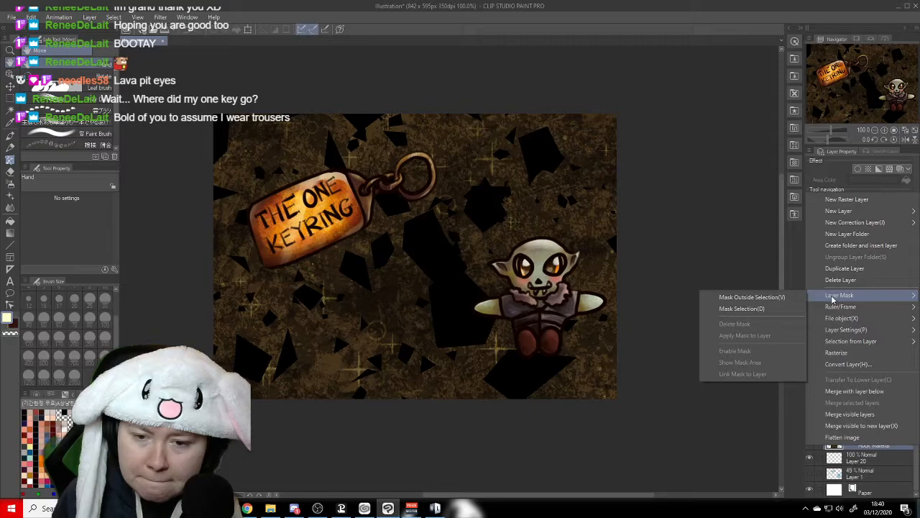
left_click(783, 310)
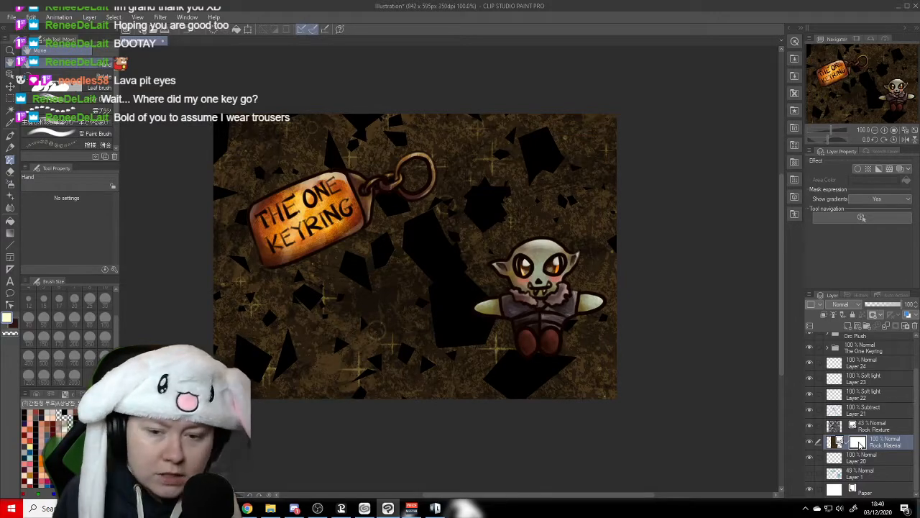
key("ctrl+z")
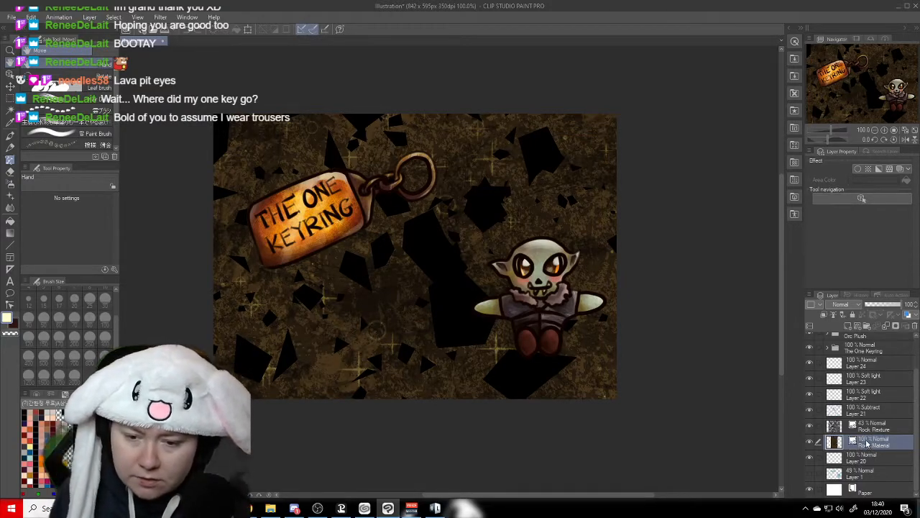
- Add a Hue/Saturation/Luminosity correction layer above Rock Material with hue -80, saturation 10 and luminosity 45
right_click(856, 444)
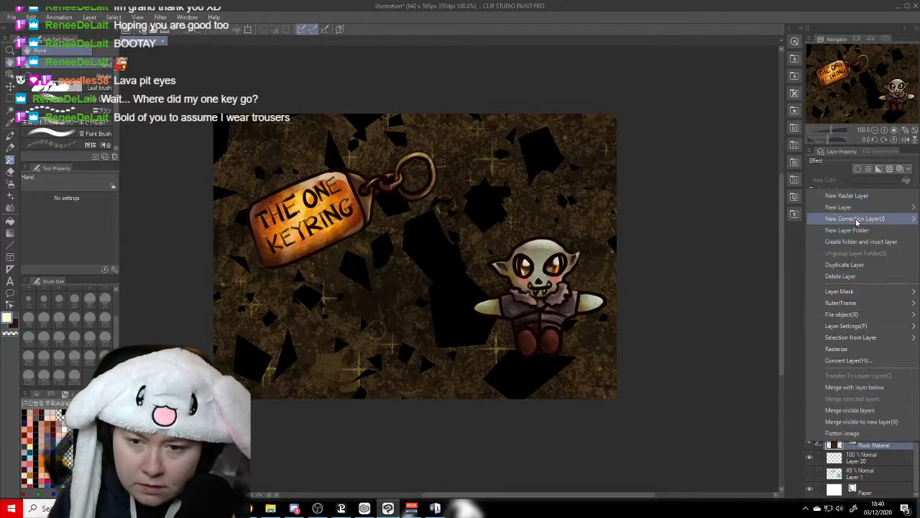
mouse_move(858, 220)
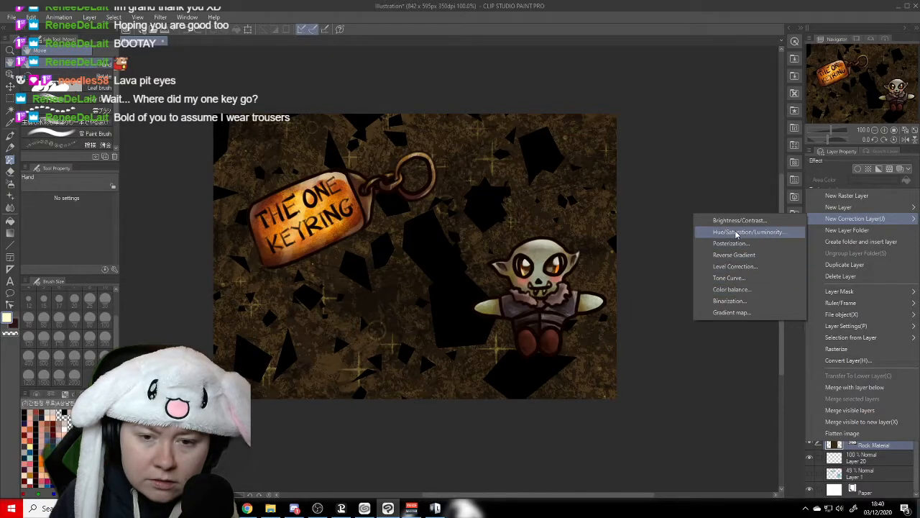
left_click(735, 232)
left_click_drag(588, 105, 534, 105)
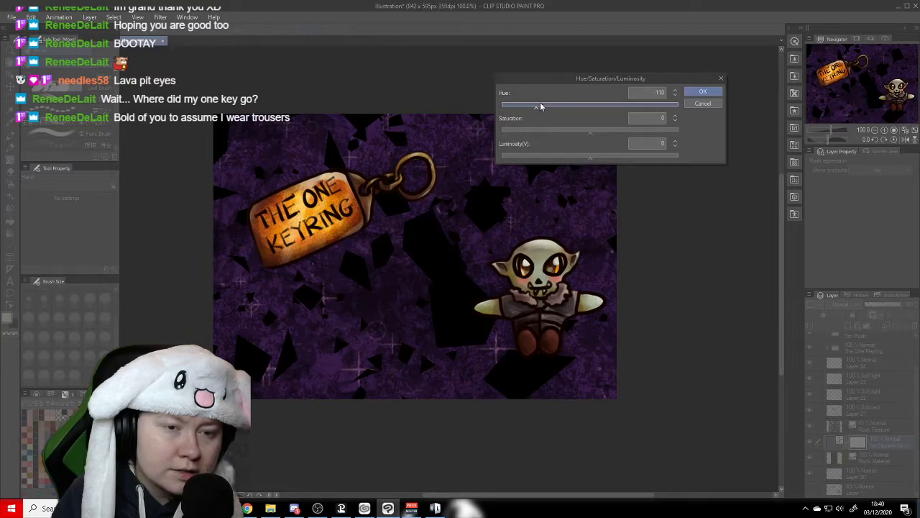
left_click_drag(589, 161, 630, 161)
left_click(595, 132)
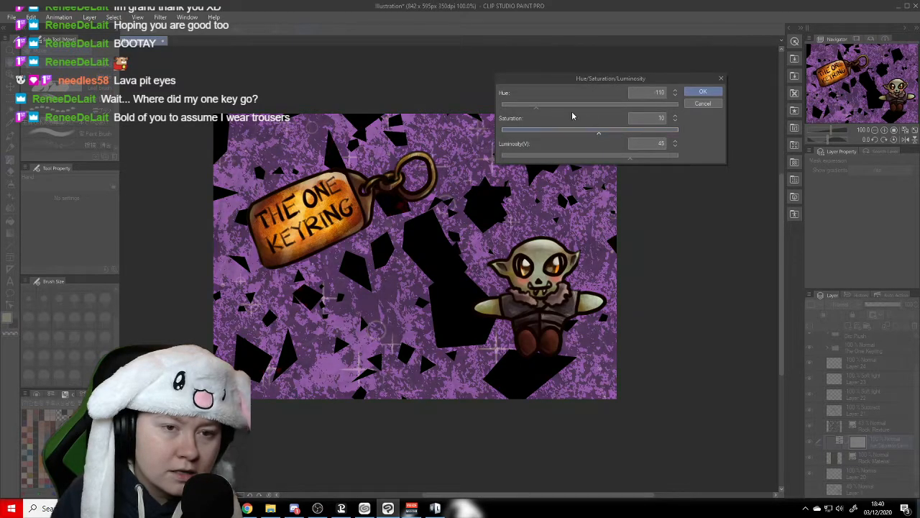
left_click_drag(536, 106, 541, 108)
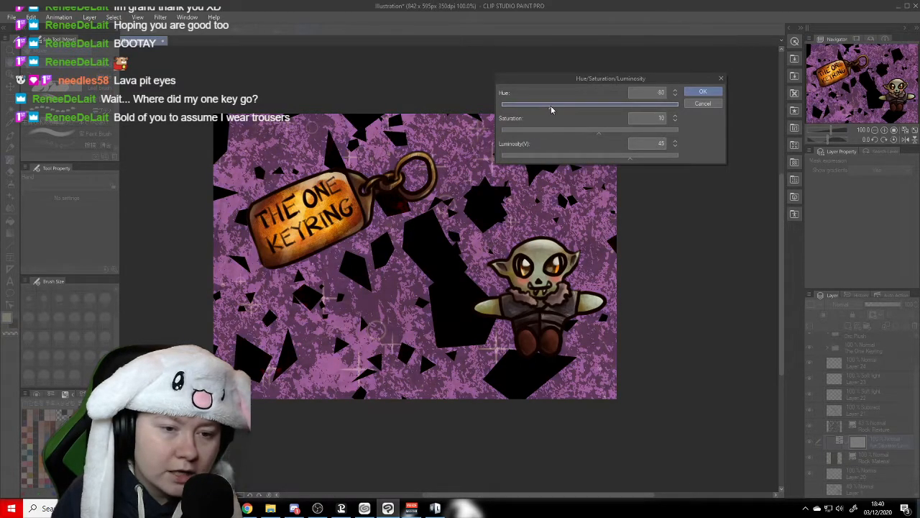
left_click(710, 94)
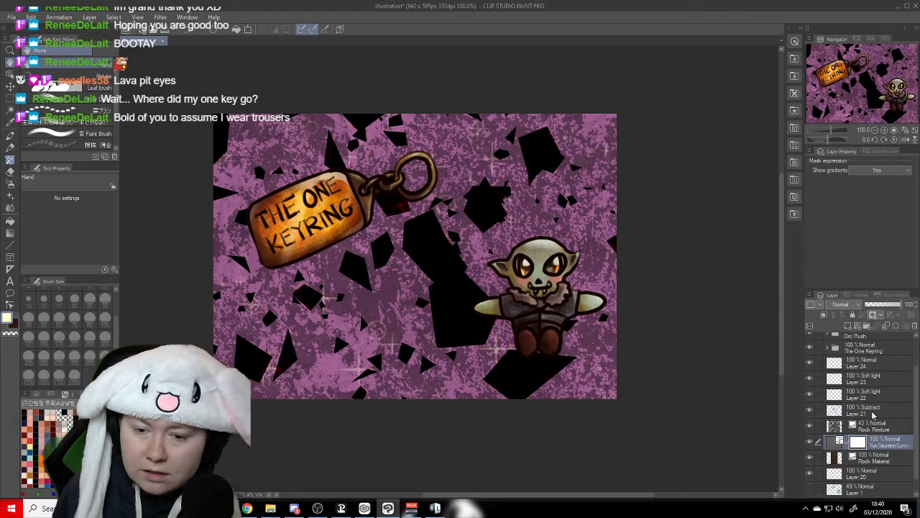
- Try converting the shard layer, Layer 21, to a raster layer in color with Subtract blending
left_click(872, 411)
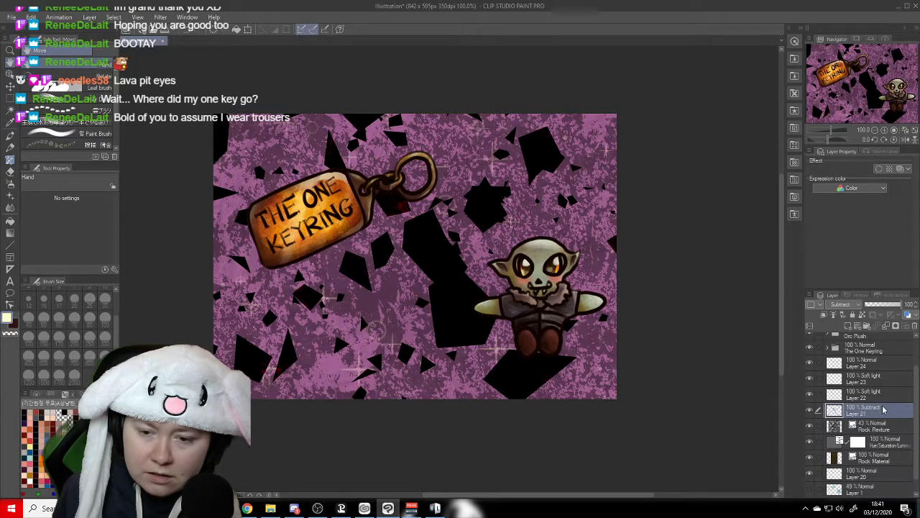
right_click(884, 414)
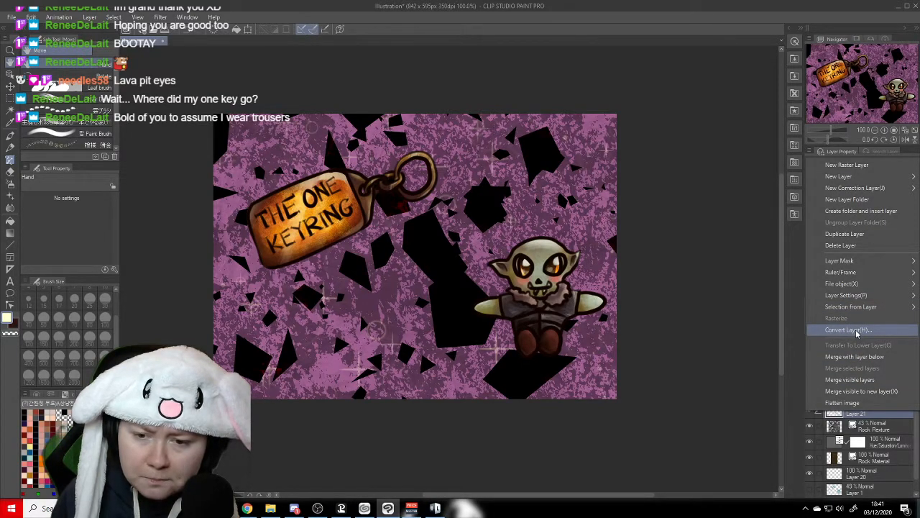
left_click(849, 329)
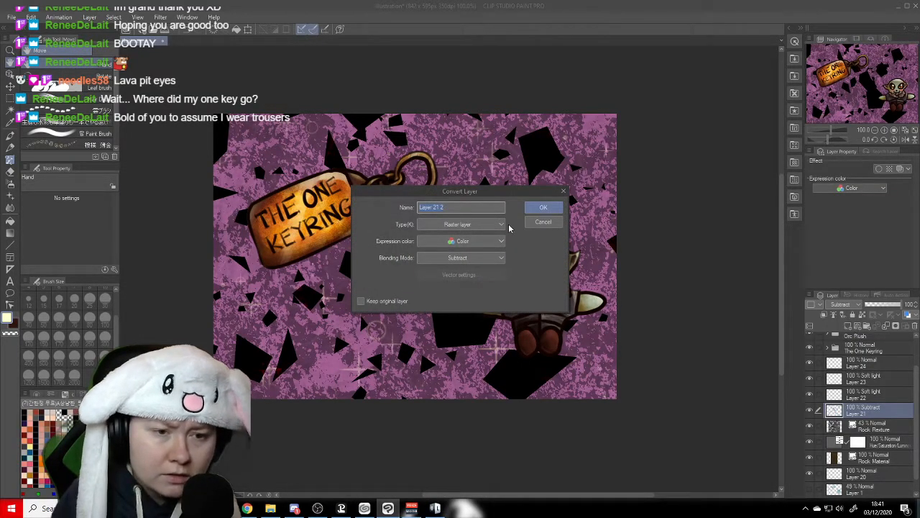
left_click(532, 207)
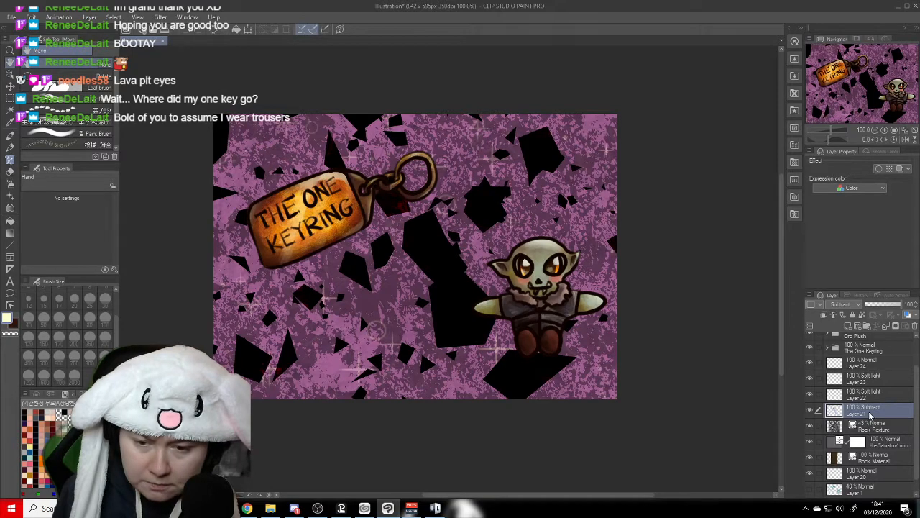
right_click(872, 415)
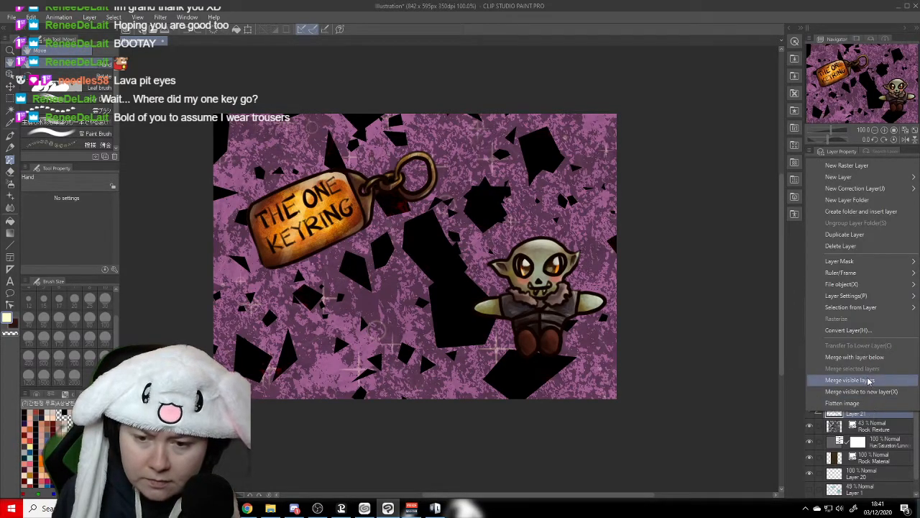
left_click(805, 332)
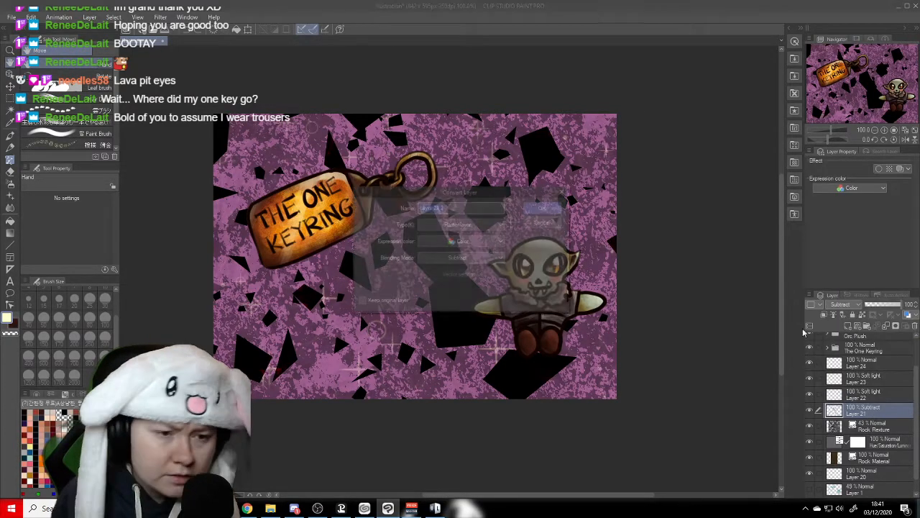
left_click(457, 259)
left_click(457, 258)
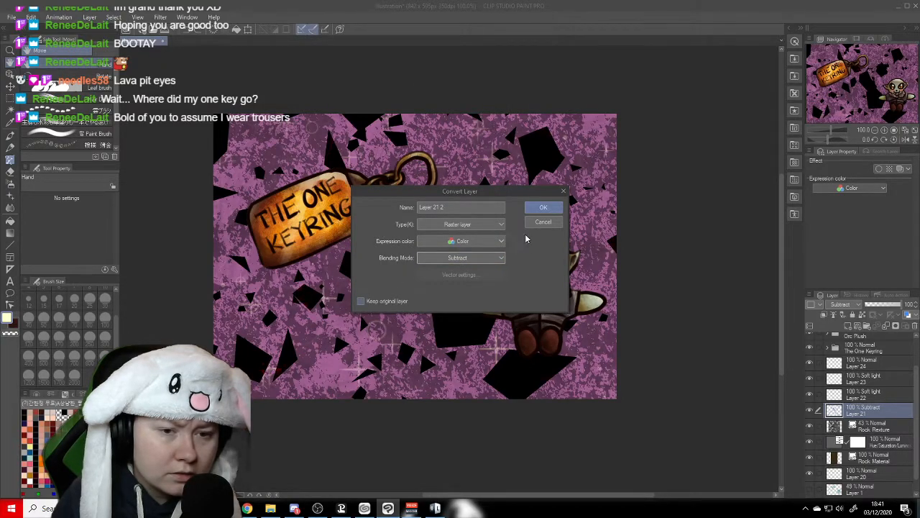
left_click(543, 207)
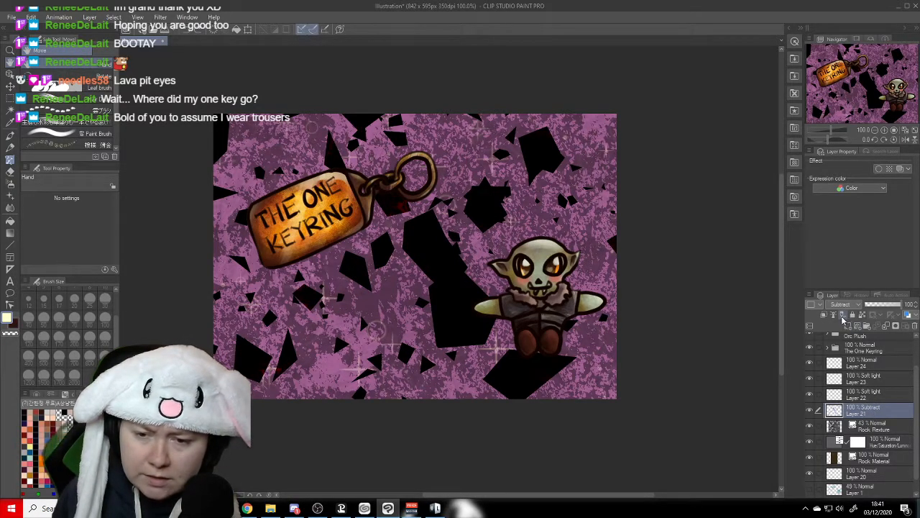
left_click(90, 17)
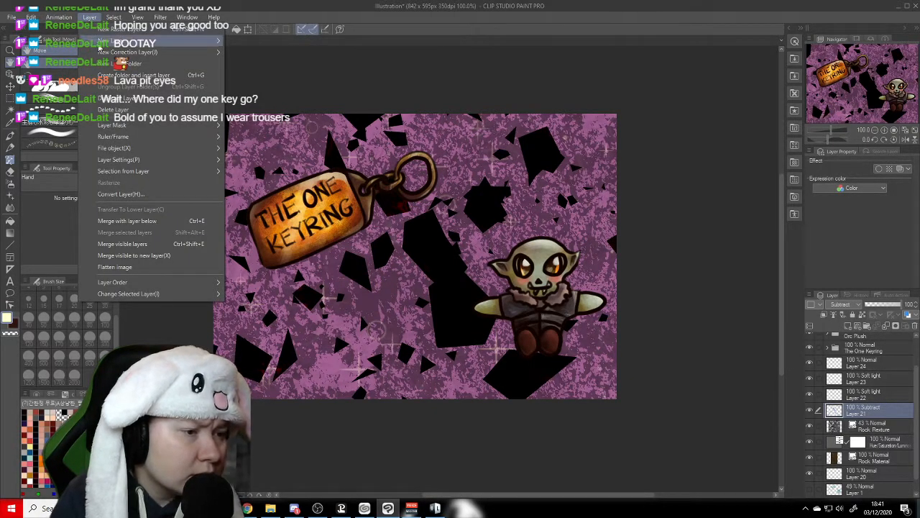
mouse_move(154, 127)
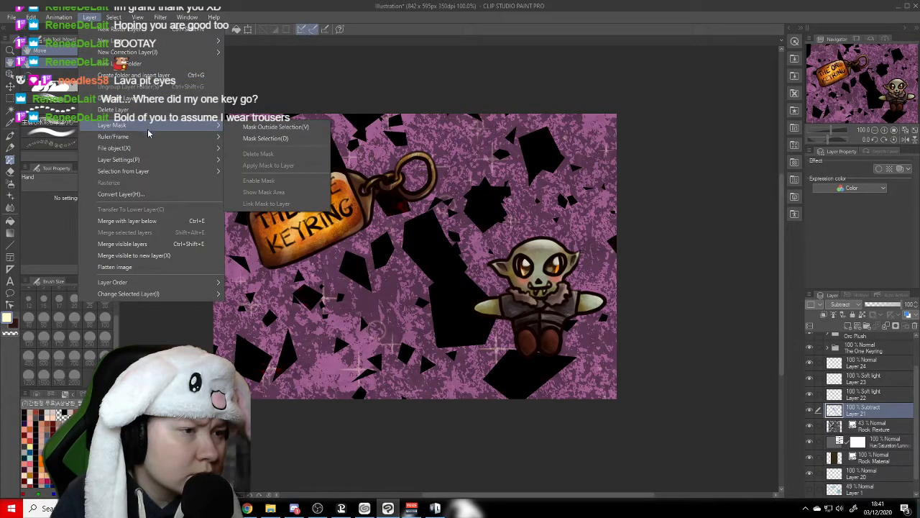
mouse_move(154, 160)
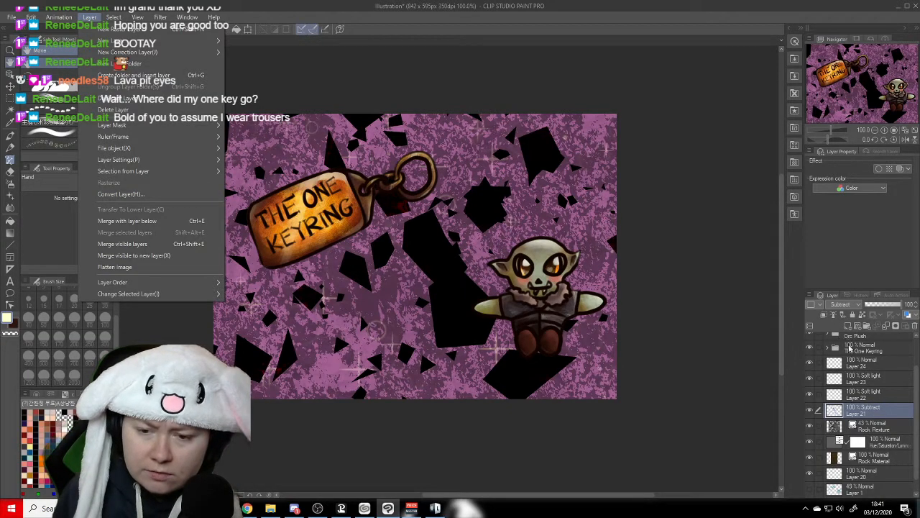
left_click(878, 427)
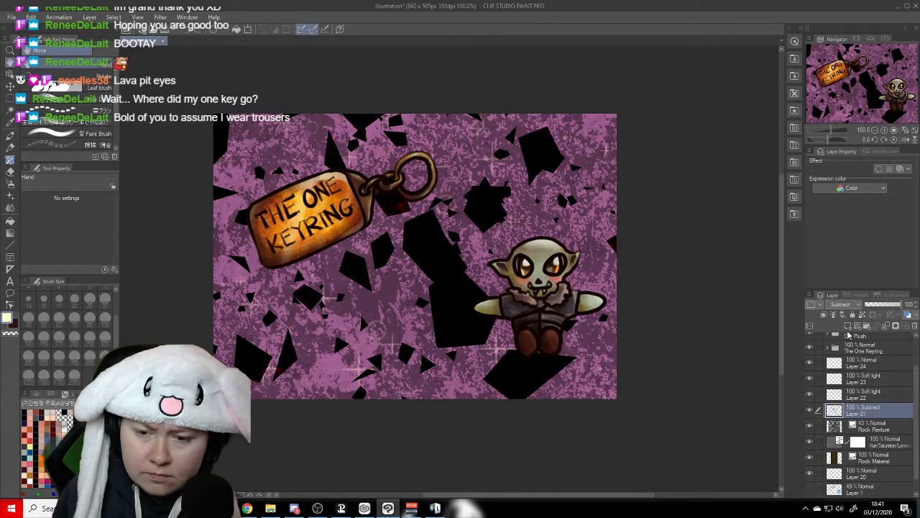
- Add a raster layer directly above the shard layer, Layer 21, try merging it down into the shards, and undo the merge
left_click(848, 325)
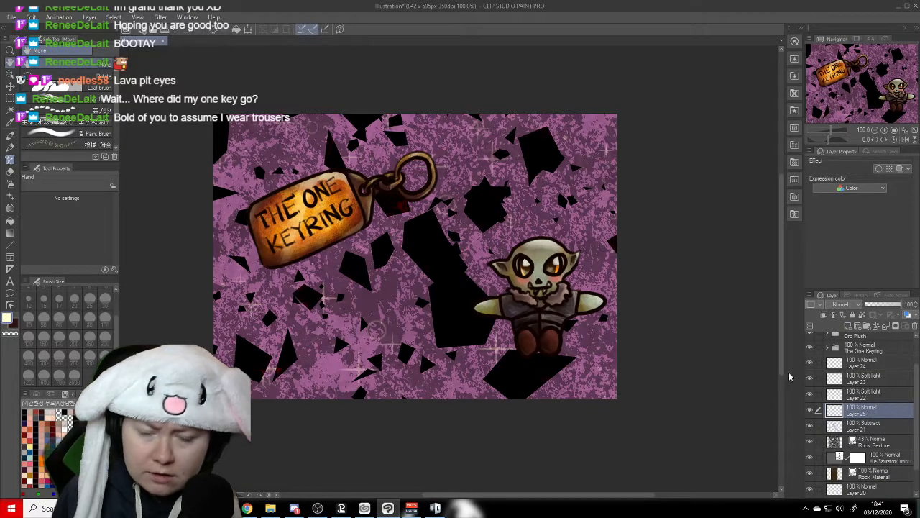
left_click(89, 17)
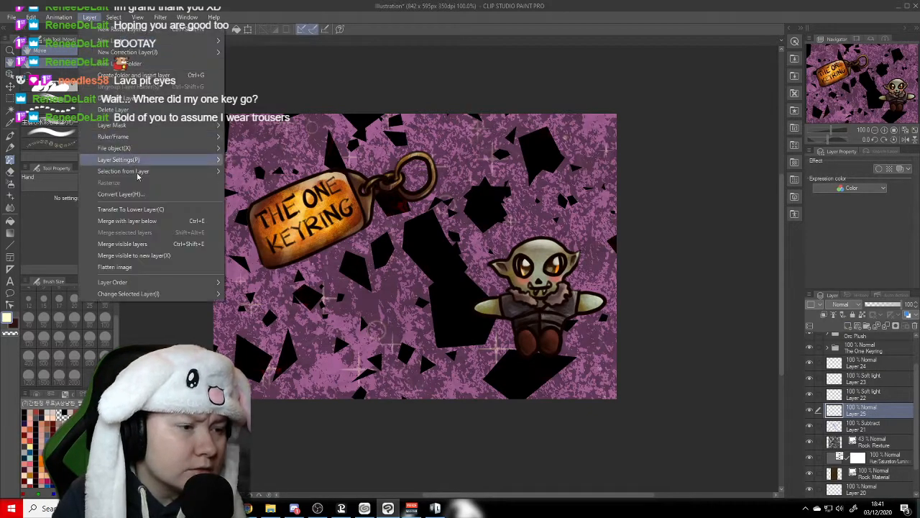
left_click(141, 221)
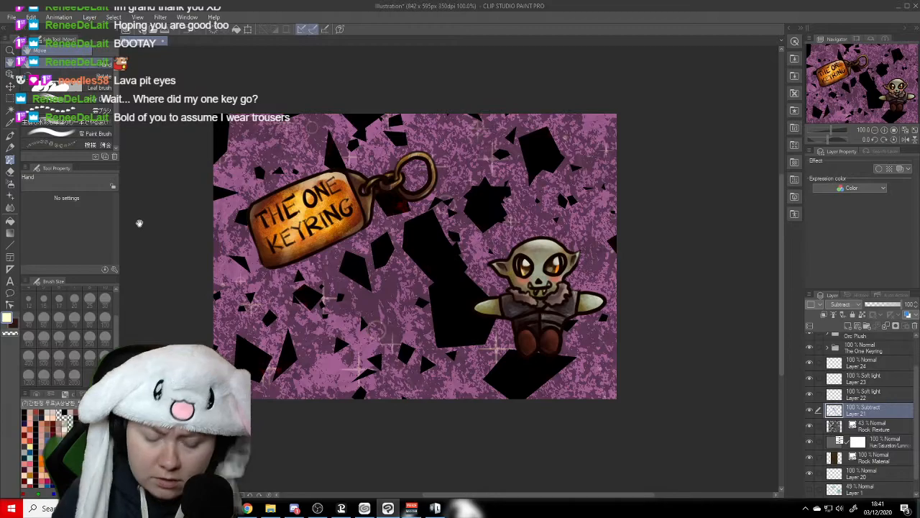
key("ctrl+z")
- Place the shard layer, Layer 21, above the blank Layer 25 and merge it with that layer below
left_click_drag(876, 412, 878, 428)
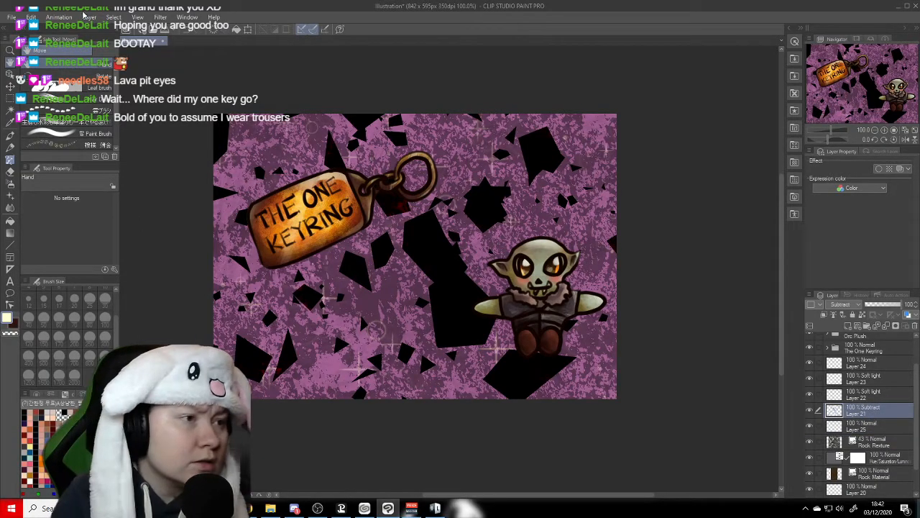
left_click(87, 16)
left_click(140, 222)
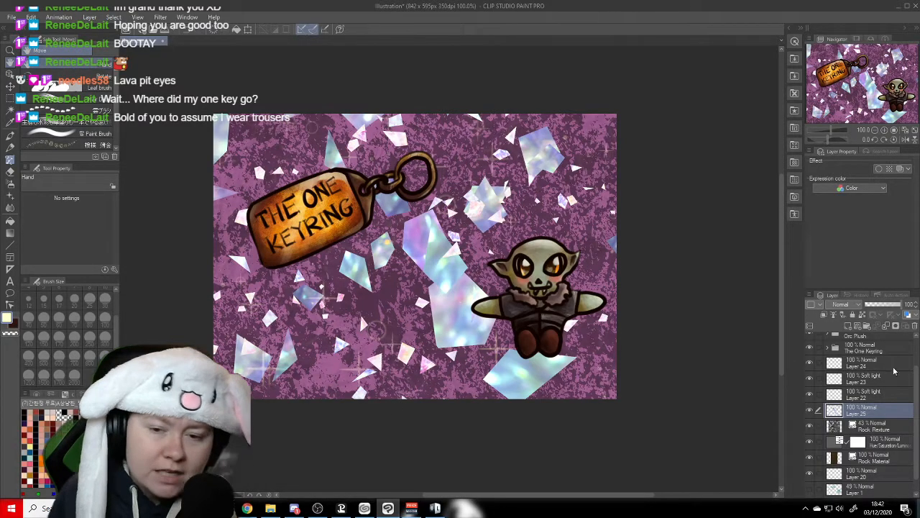
- Lower the opacity of the merged shard layer, Layer 25, to 39%
left_click(895, 307)
left_click_drag(895, 307, 882, 305)
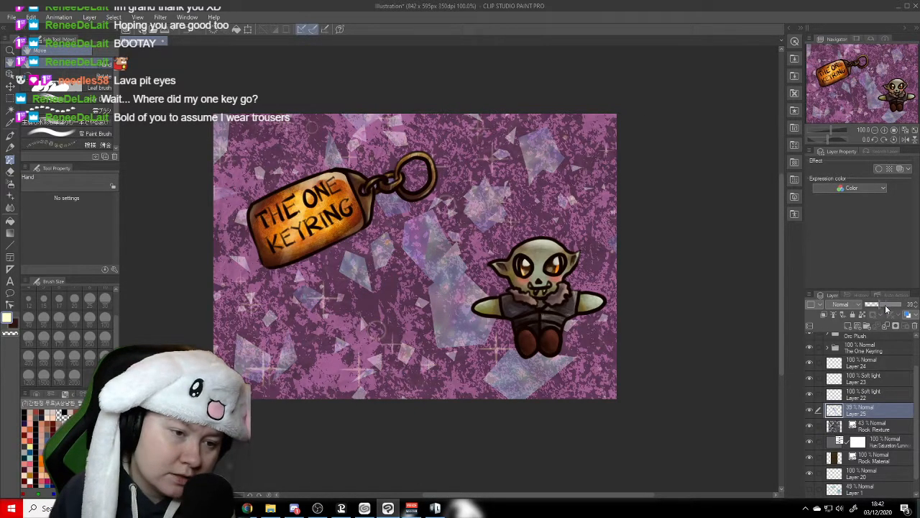
- Raise the opacity of the merged shard layer, Layer 25, to 49%
left_click(882, 306)
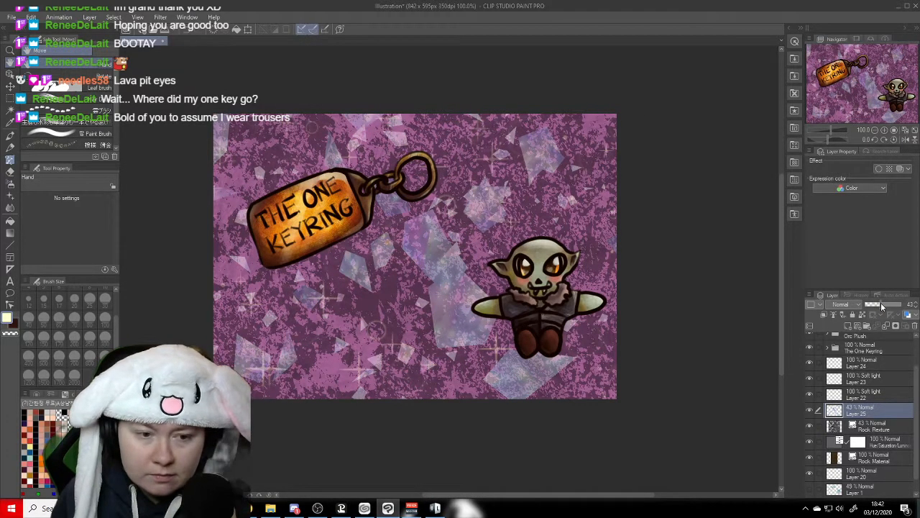
left_click(883, 303)
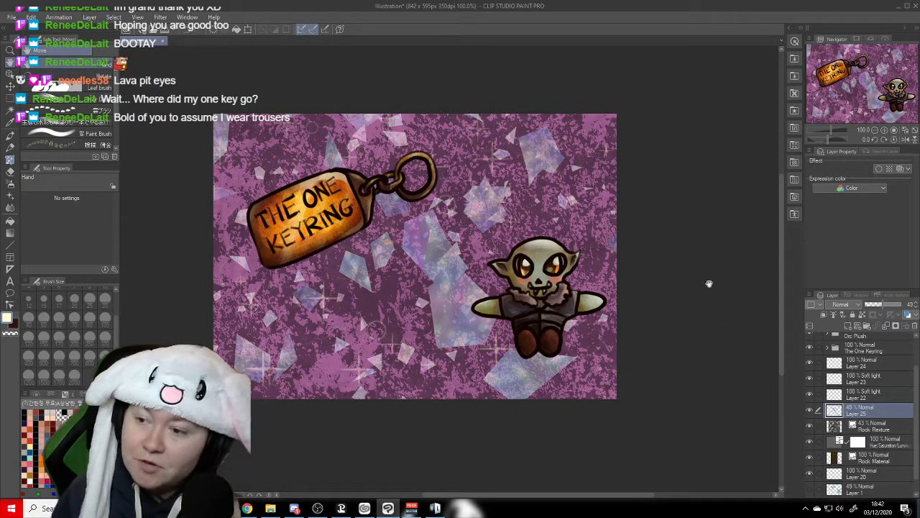
left_click(91, 18)
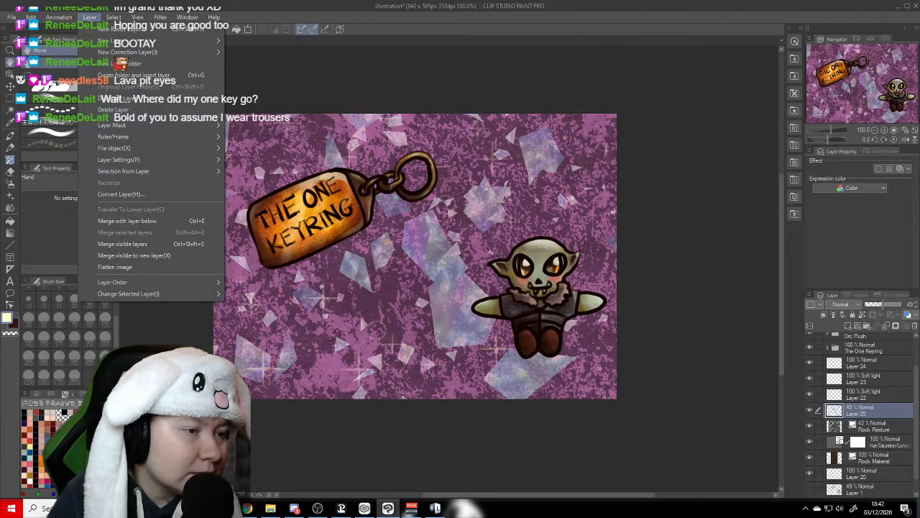
key("Escape")
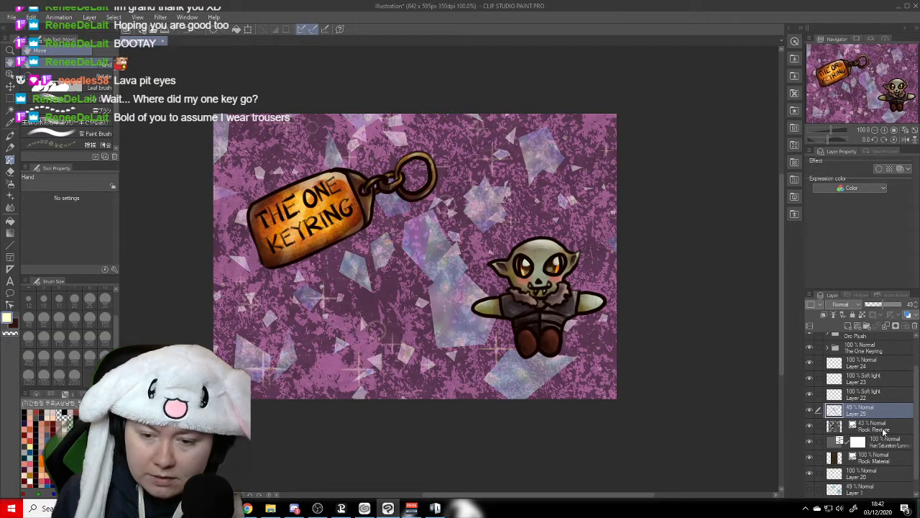
- Add a raster layer directly above Layer 24, beneath The One Keyring folder
scroll(916, 408, "up", 2)
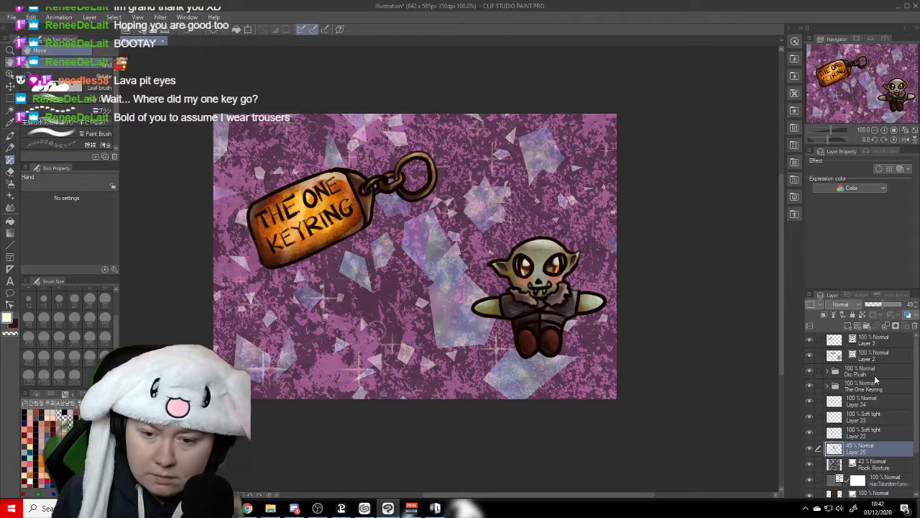
left_click(876, 402)
left_click(849, 326)
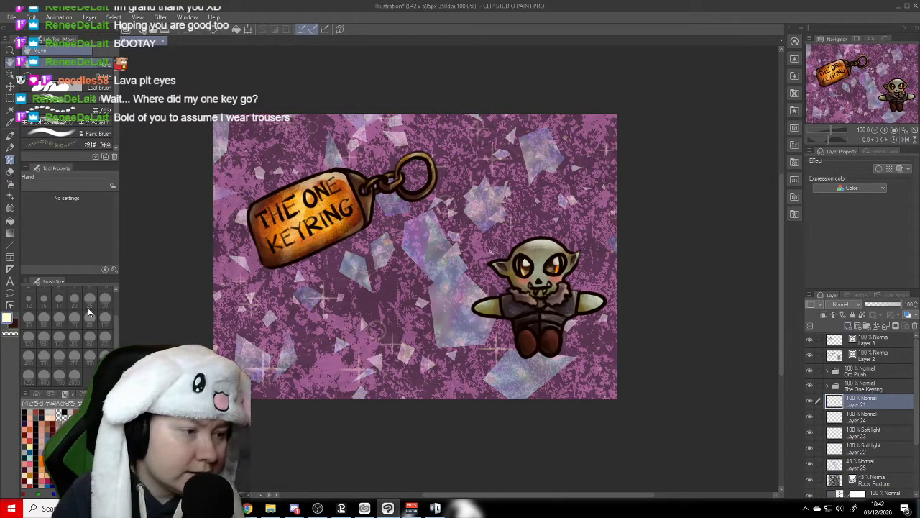
- Paint soft black shadows behind the keyring tag and the orc plush on the new layer with a size 50 textured brush
left_click(14, 321)
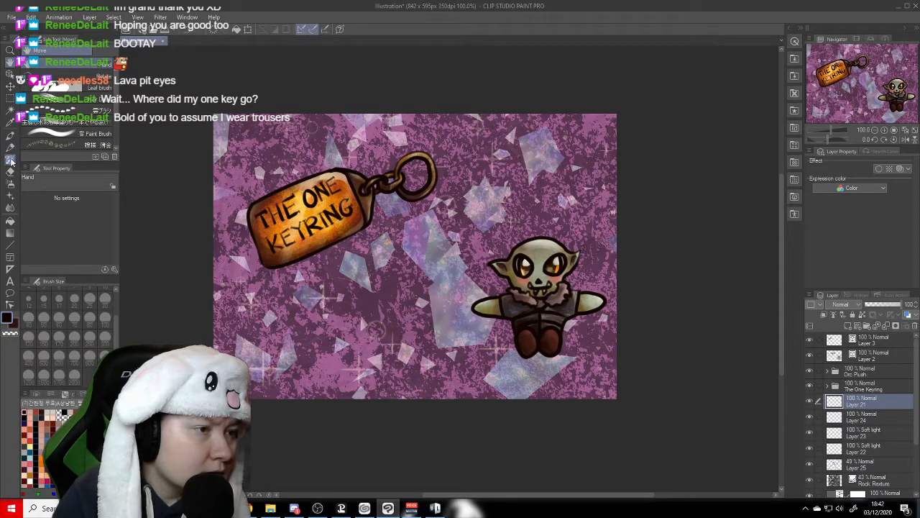
mouse_move(115, 104)
left_mouse_down()
mouse_move(116, 140)
mouse_move(110, 95)
left_mouse_up()
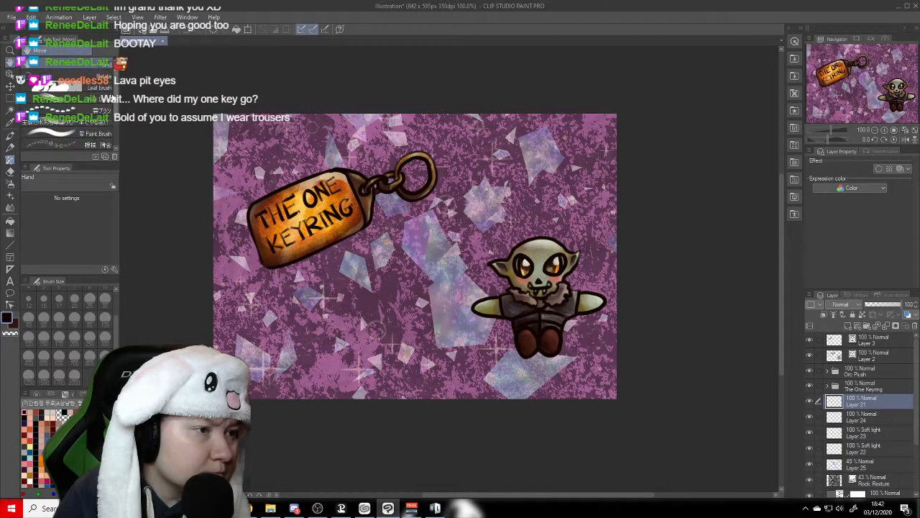
left_click(10, 160)
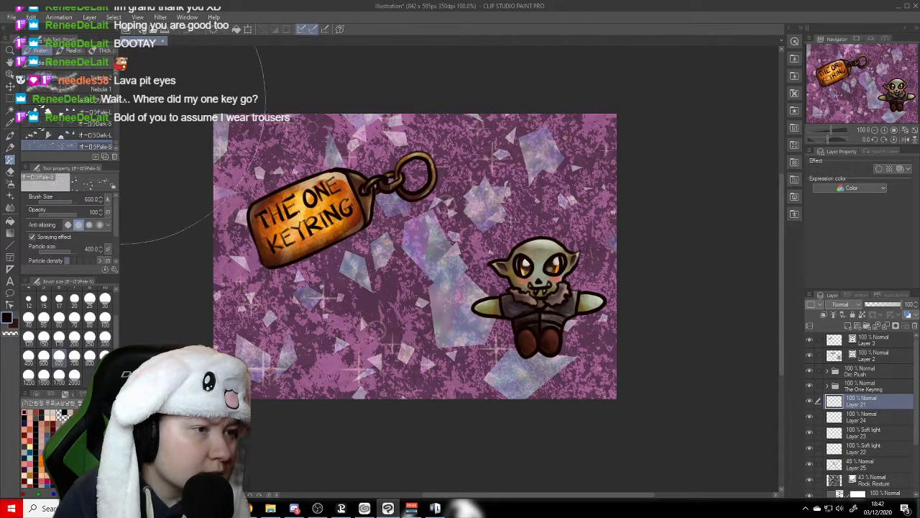
scroll(115, 134, "up", 3)
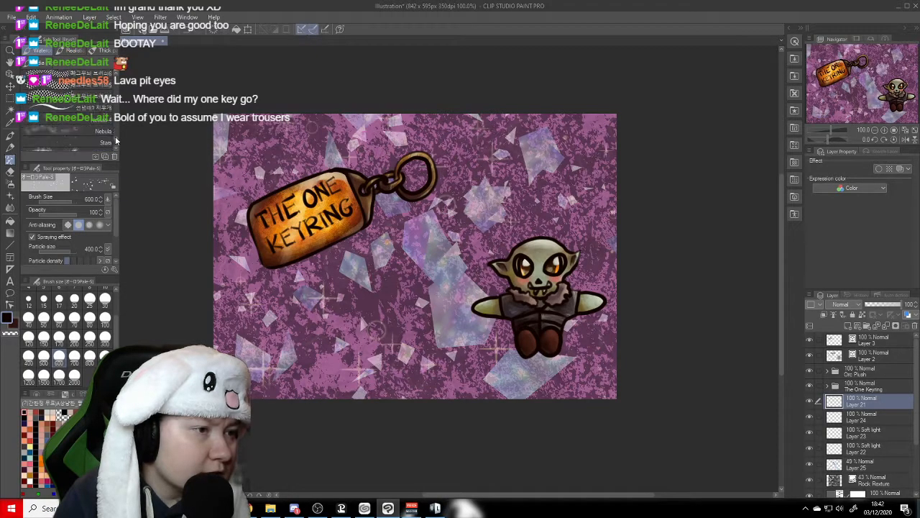
scroll(115, 132, "up", 5)
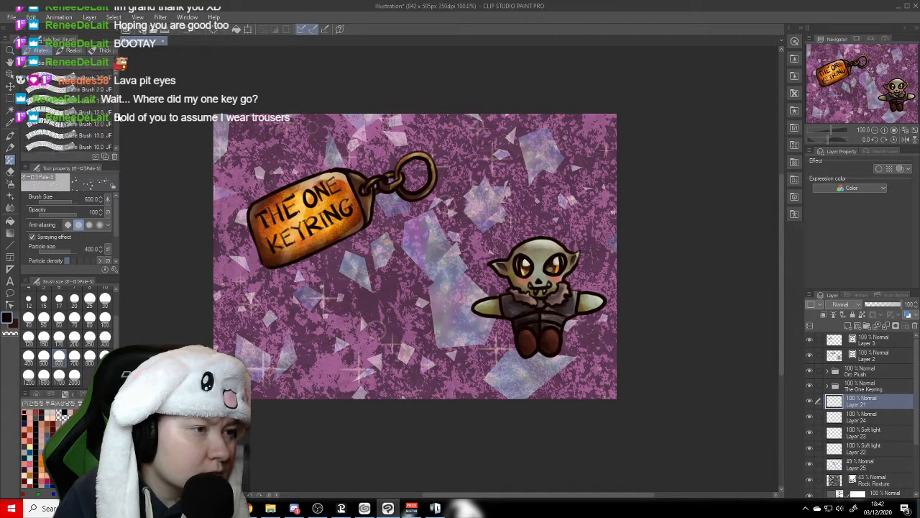
left_click_drag(119, 104, 120, 105)
left_click(93, 78)
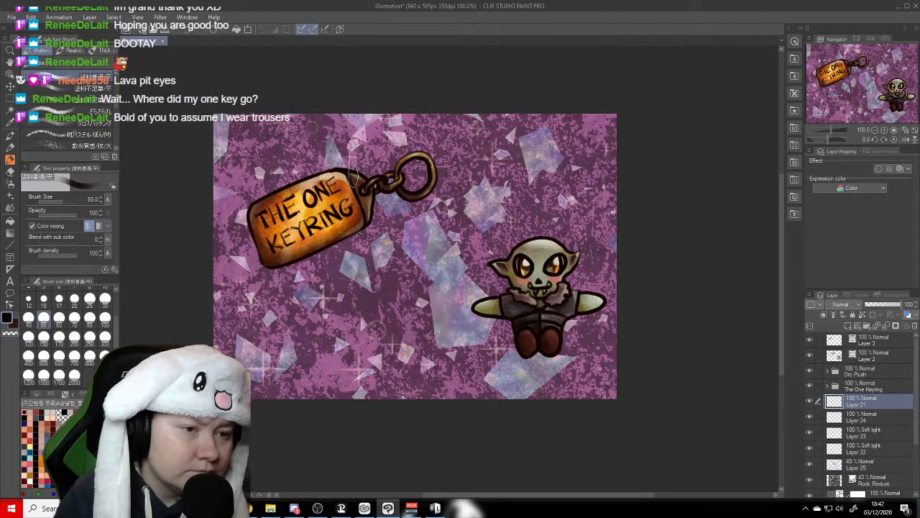
left_click_drag(314, 174, 265, 201)
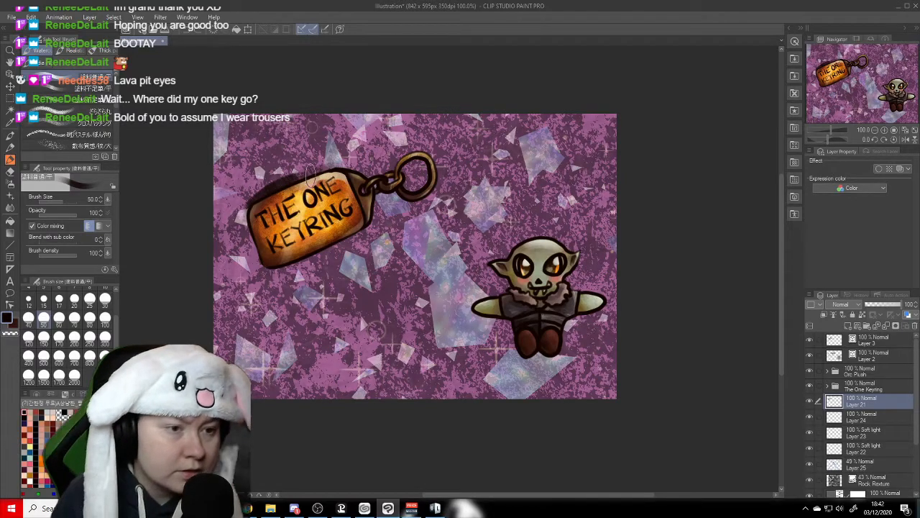
key("ctrl+z")
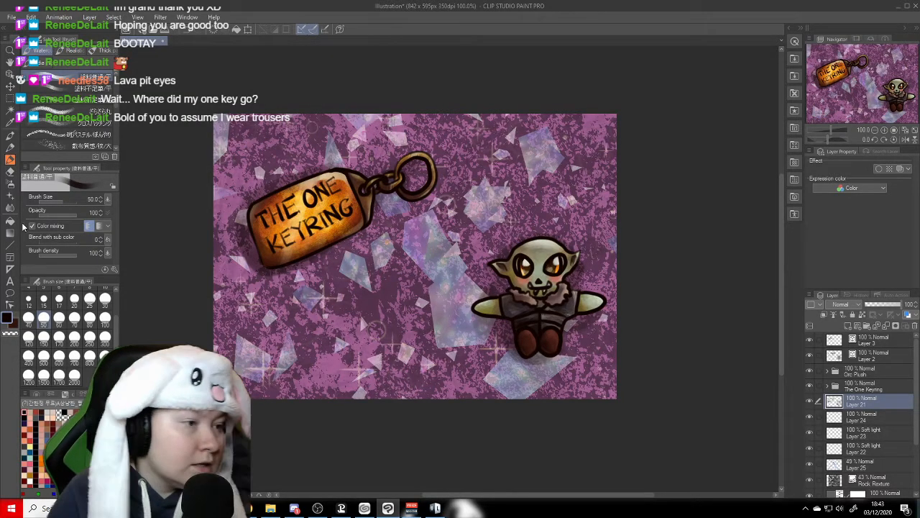
left_click(9, 64)
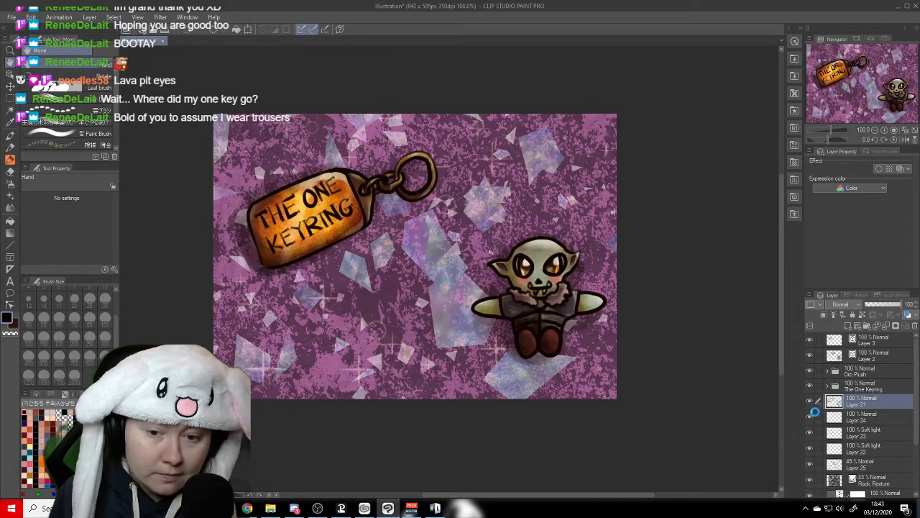
- Add a raster layer above Layer 3 at the top of the layer stack
left_click(877, 370)
left_click(880, 343)
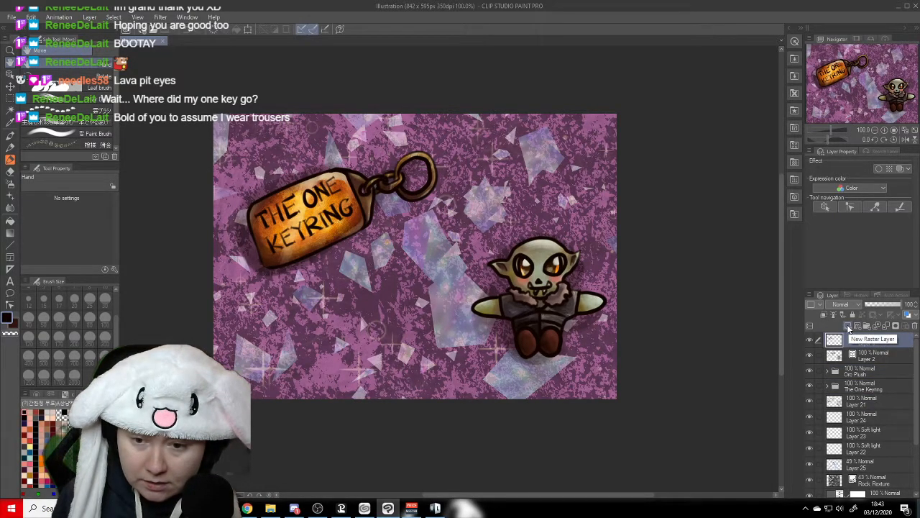
left_click(849, 328)
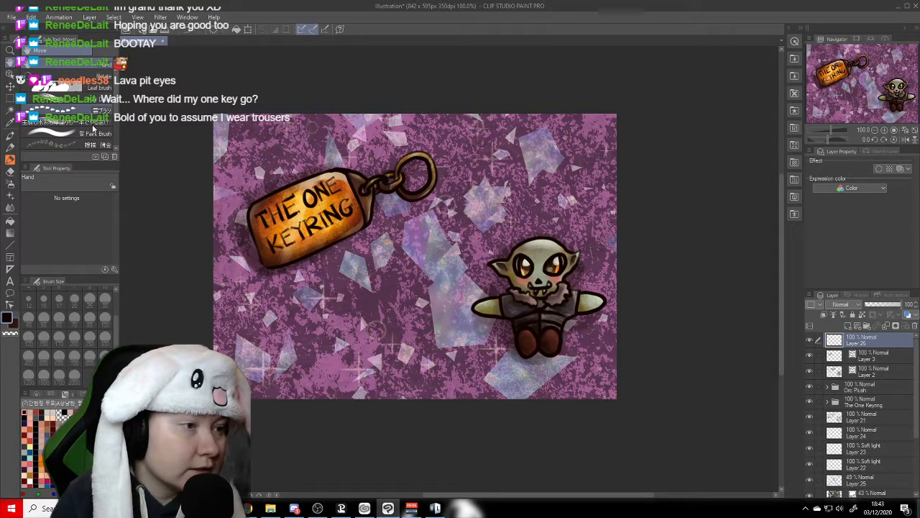
- Choose a pinkish-red main colour and try an N above the tag with the ネオンペン1 neon brush at size 15
left_click(11, 162)
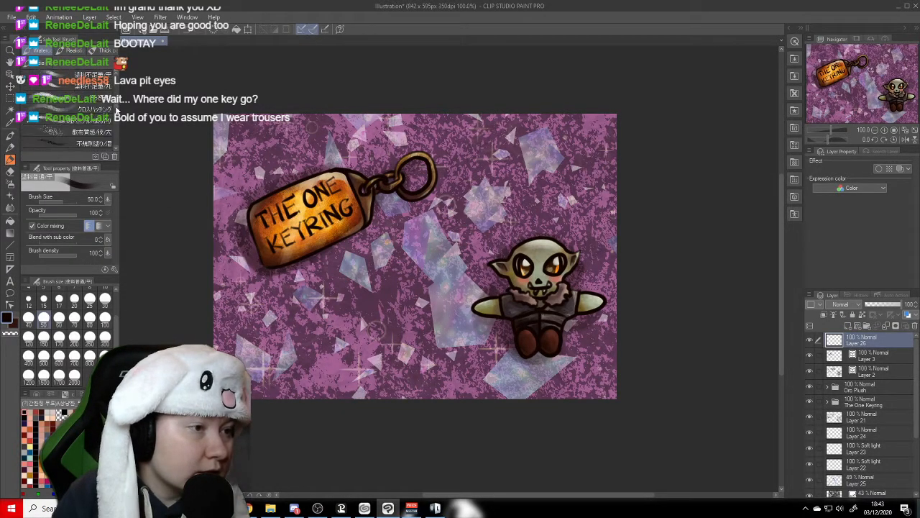
scroll(115, 121, "up", 5)
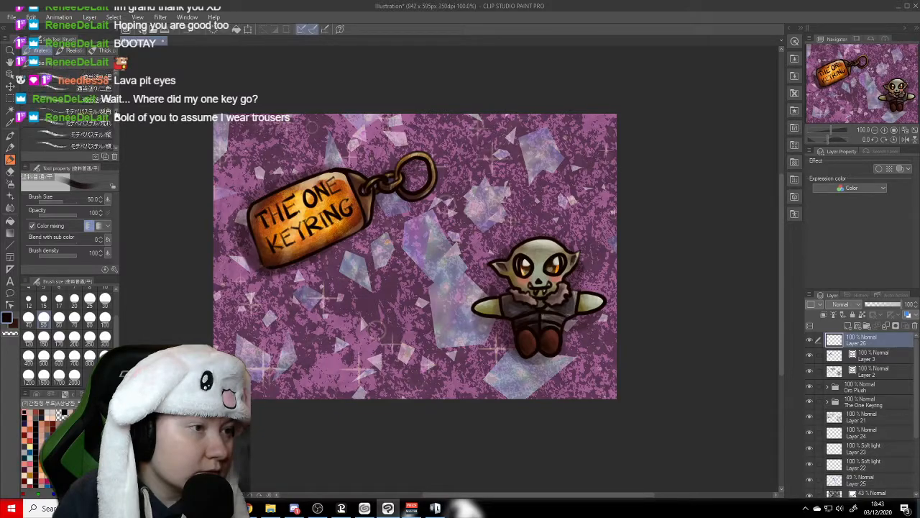
scroll(116, 122, "up", 8)
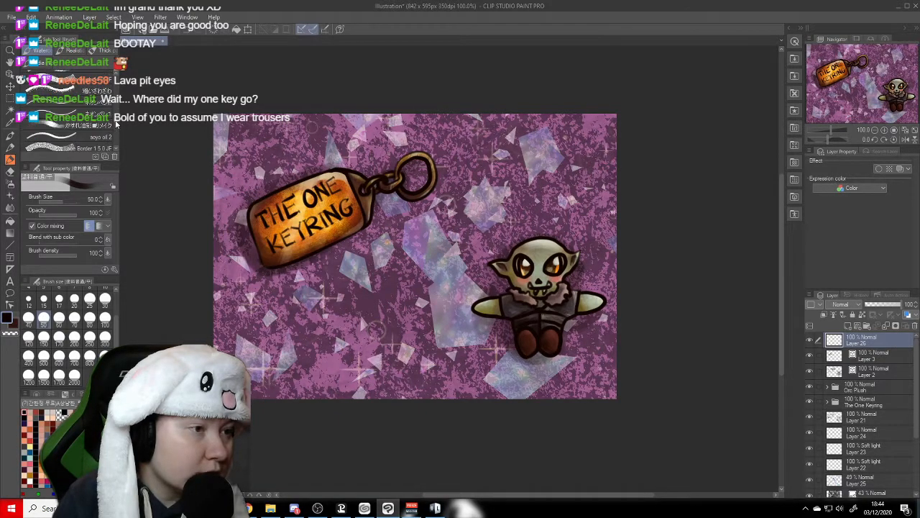
left_click(92, 102)
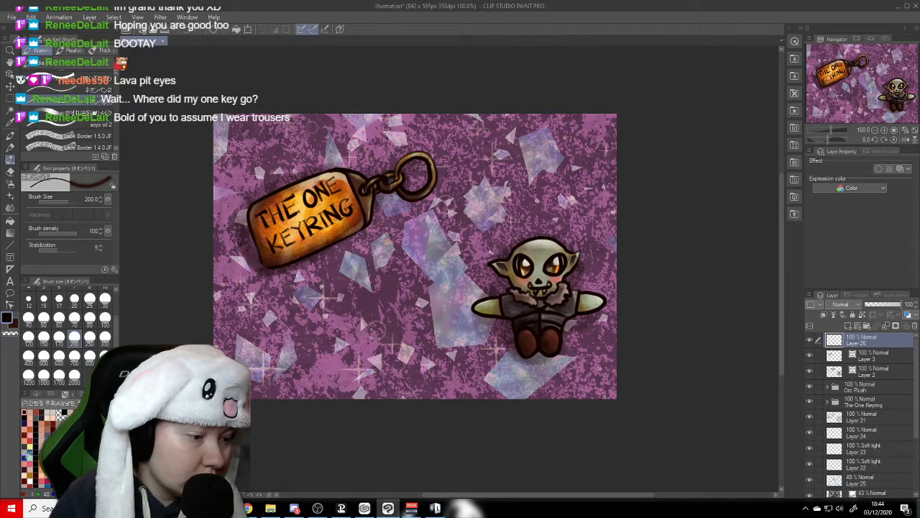
left_click(31, 454)
left_click(44, 299)
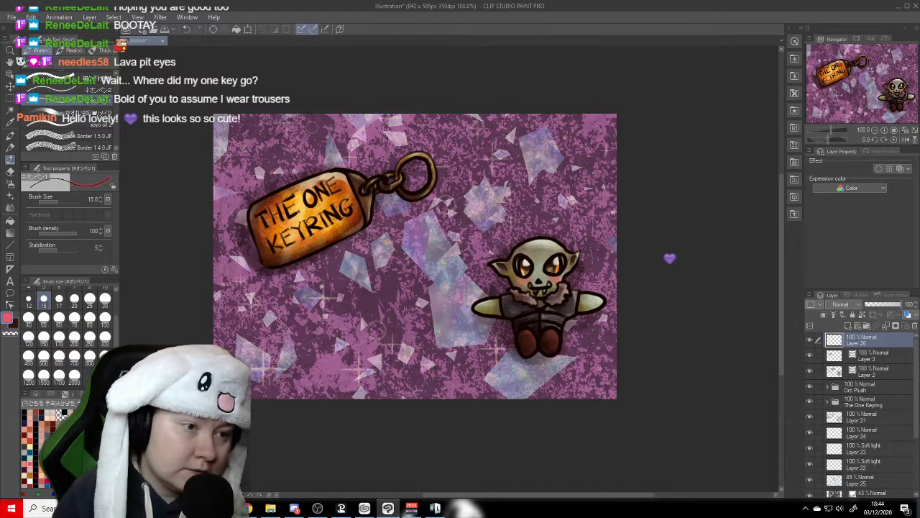
mouse_move(222, 155)
left_mouse_down()
mouse_move(229, 176)
mouse_move(252, 174)
left_mouse_up()
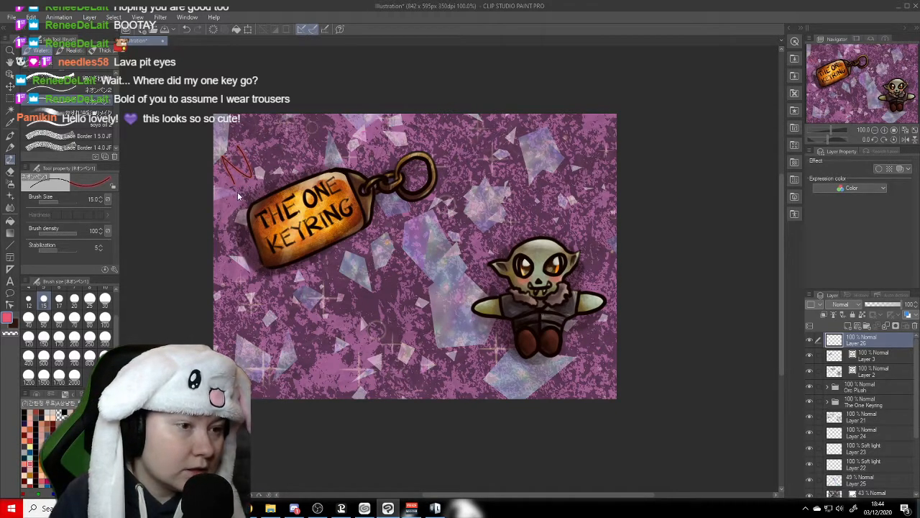
- Switch to the ネオンペン2 neon brush at size 30, set a pale cream sub colour and test letter strokes above the tag
left_click(65, 91)
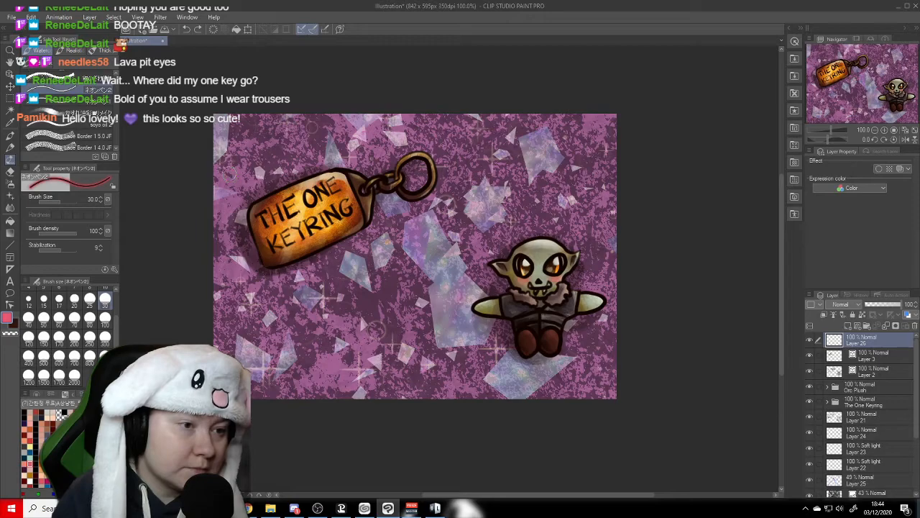
left_click_drag(233, 180, 225, 155)
key("ctrl+z")
left_click(13, 324)
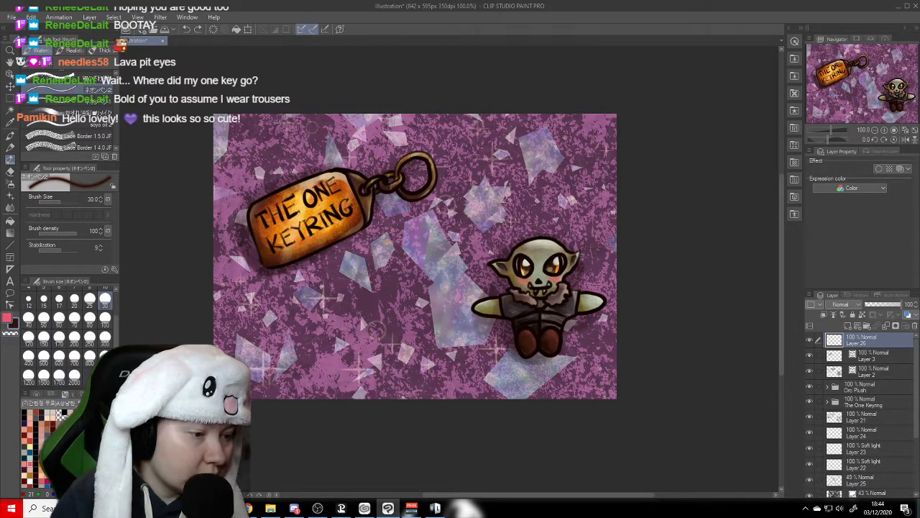
left_click(30, 441)
left_click(30, 446)
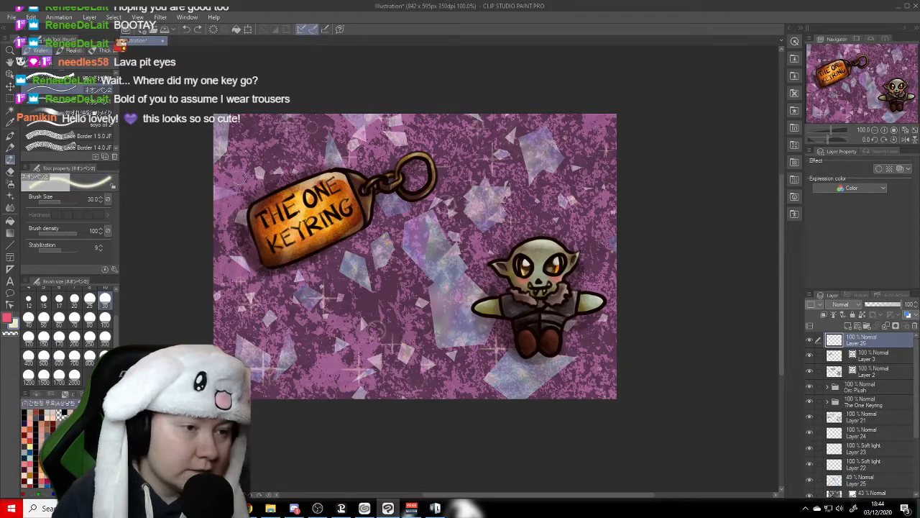
left_click_drag(236, 181, 229, 167)
key("ctrl+z")
- Letter NEW! diagonally above the keyring tag in glowing pink neon strokes
left_click(8, 317)
mouse_move(247, 178)
left_mouse_down()
mouse_move(234, 169)
mouse_move(263, 151)
mouse_move(268, 176)
mouse_move(324, 126)
mouse_move(332, 159)
left_mouse_up()
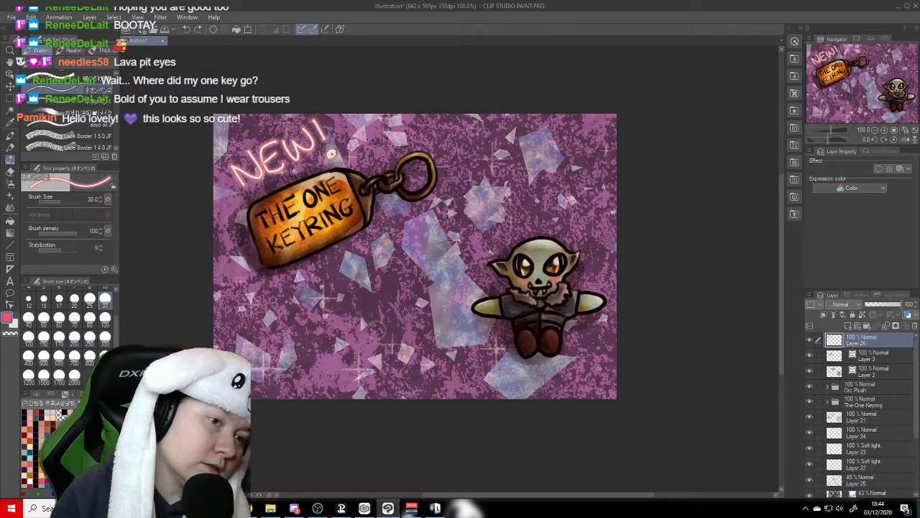
left_click_drag(333, 147, 332, 148)
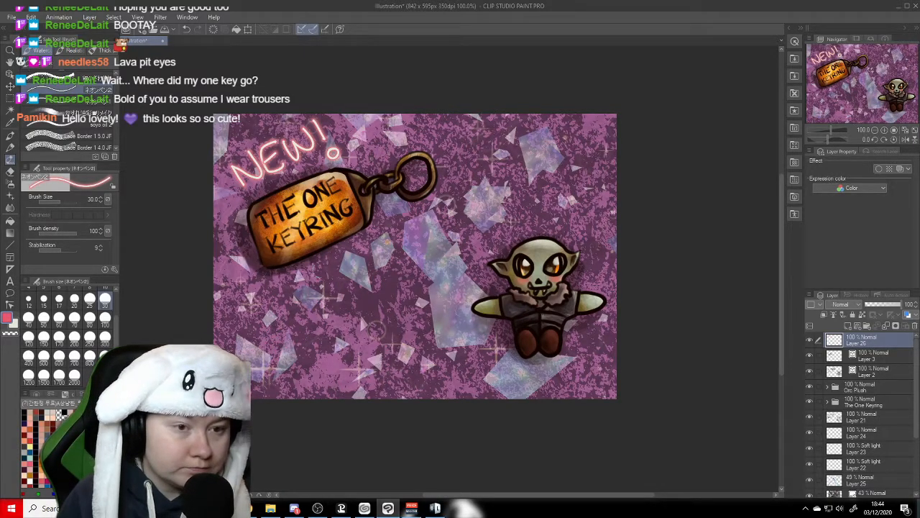
- Letter MORDOR in large pink neon capitals rising diagonally beneath the keyring tag, undoing and redrawing misplaced strokes
mouse_move(268, 325)
left_mouse_down()
mouse_move(294, 315)
mouse_move(317, 317)
mouse_move(317, 302)
mouse_move(317, 319)
mouse_move(315, 290)
mouse_move(342, 302)
mouse_move(335, 287)
mouse_move(366, 294)
left_mouse_up()
key("ctrl+z")
left_click_drag(357, 259, 376, 281)
mouse_move(356, 260)
left_mouse_down()
mouse_move(352, 292)
mouse_move(391, 255)
mouse_move(376, 279)
left_mouse_up()
mouse_move(415, 235)
left_mouse_down()
mouse_move(397, 240)
mouse_move(427, 237)
mouse_move(411, 261)
mouse_move(430, 226)
left_mouse_up()
key("ctrl+z")
key("ctrl+z")
left_click_drag(454, 210, 445, 237)
mouse_move(442, 216)
left_mouse_down()
mouse_move(446, 198)
mouse_move(482, 229)
left_mouse_up()
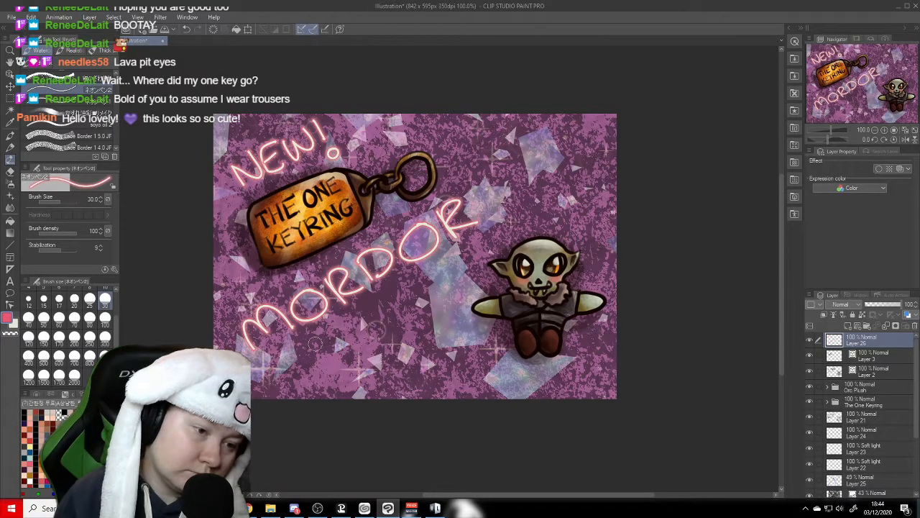
- Letter GIFT in pink neon above the orc plush, continuing the diagonal line after MORDOR
mouse_move(519, 164)
left_mouse_down()
mouse_move(509, 204)
mouse_move(532, 190)
left_mouse_up()
mouse_move(540, 154)
left_mouse_down()
mouse_move(545, 185)
mouse_move(556, 143)
mouse_move(558, 164)
mouse_move(580, 135)
left_mouse_up()
left_click_drag(568, 141, 575, 162)
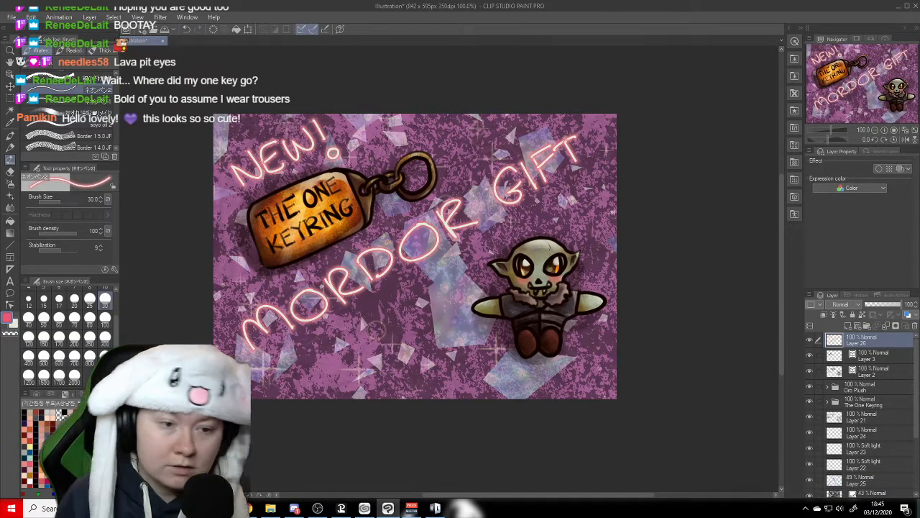
- Letter SHOP in pink neon diagonally beneath MORDOR, undoing and redrawing misplaced strokes
mouse_move(348, 316)
left_mouse_down()
mouse_move(332, 349)
mouse_move(375, 319)
left_mouse_up()
mouse_move(378, 305)
left_mouse_down()
mouse_move(371, 332)
mouse_move(377, 302)
mouse_move(371, 314)
mouse_move(393, 295)
mouse_move(407, 307)
left_mouse_up()
key("ctrl+z")
key("ctrl+z")
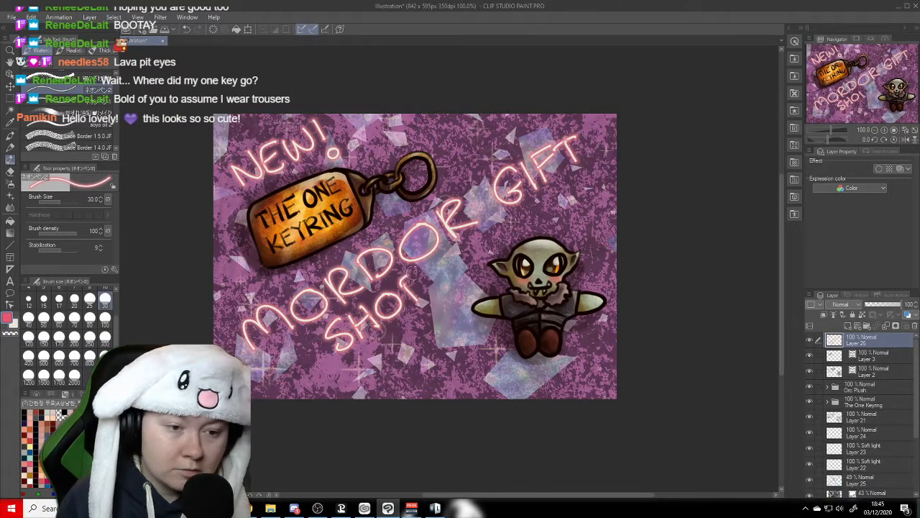
left_click_drag(415, 275, 413, 294)
- Letter SALE NOW ON! in pink neon diagonally beneath SHOP, undoing and redrawing misplaced strokes until it fits beside the plush
mouse_move(372, 355)
left_mouse_down()
mouse_move(359, 390)
mouse_move(400, 341)
mouse_move(416, 364)
mouse_move(420, 348)
mouse_move(440, 350)
mouse_move(432, 348)
left_mouse_up()
mouse_move(437, 337)
left_mouse_down()
mouse_move(460, 325)
mouse_move(450, 314)
left_mouse_up()
mouse_move(420, 383)
left_mouse_down()
mouse_move(453, 377)
mouse_move(462, 356)
mouse_move(496, 332)
mouse_move(473, 362)
mouse_move(489, 330)
left_mouse_up()
key("ctrl+z")
key("ctrl+z")
mouse_move(481, 372)
left_mouse_down()
mouse_move(478, 392)
mouse_move(485, 374)
mouse_move(512, 364)
mouse_move(479, 378)
mouse_move(502, 361)
mouse_move(532, 376)
left_mouse_up()
key("ctrl+z")
key("ctrl+z")
key("ctrl+z")
key("ctrl+z")
key("ctrl+z")
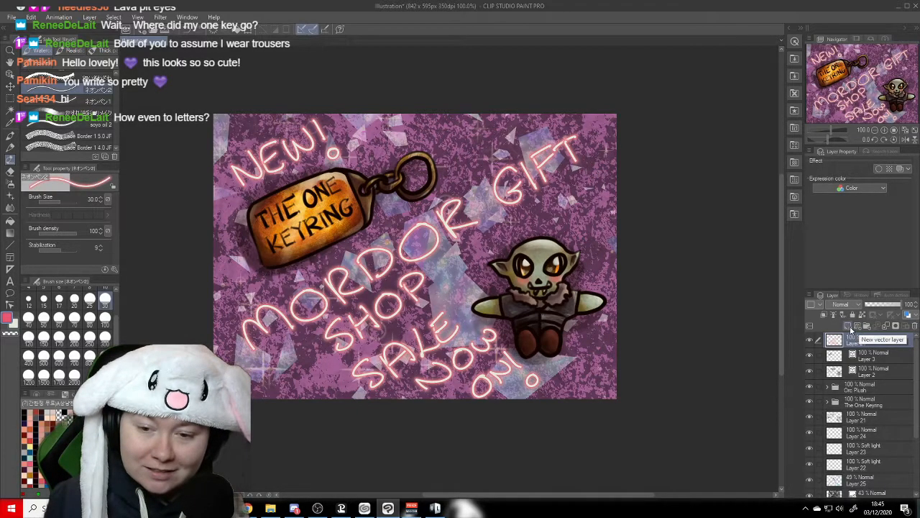
- Add a blank layer above the neon lettering, undo it and save the illustration
left_click(848, 327)
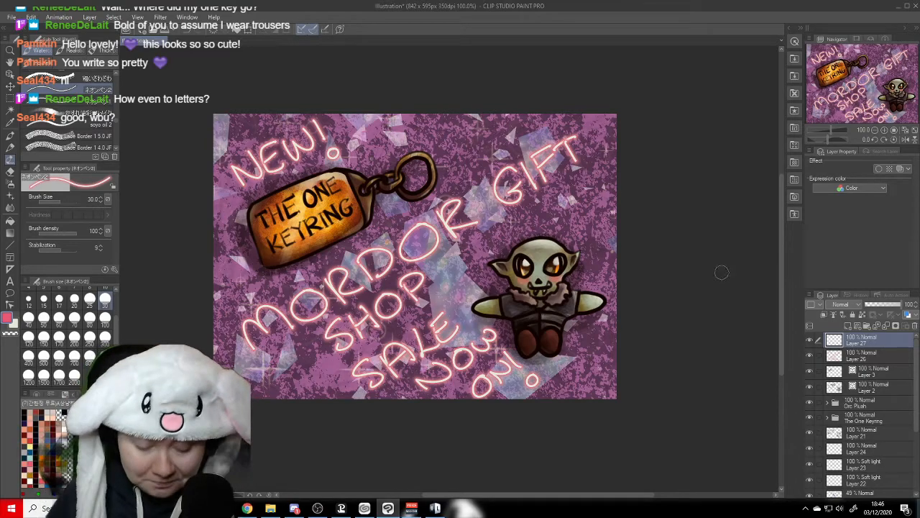
key("ctrl+z")
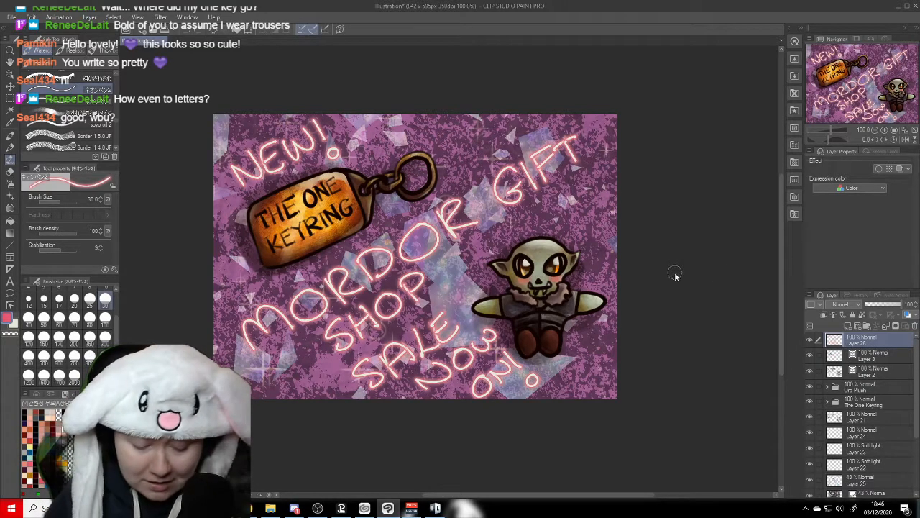
key("ctrl+s")
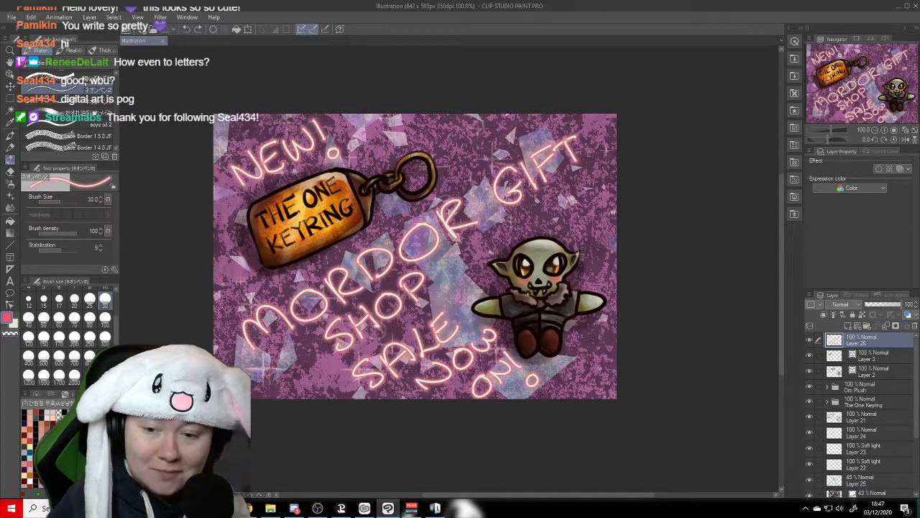
- Create a new blank illustration at 842 × 595 px and 350 dpi with white paper
left_click(11, 17)
left_click(16, 30)
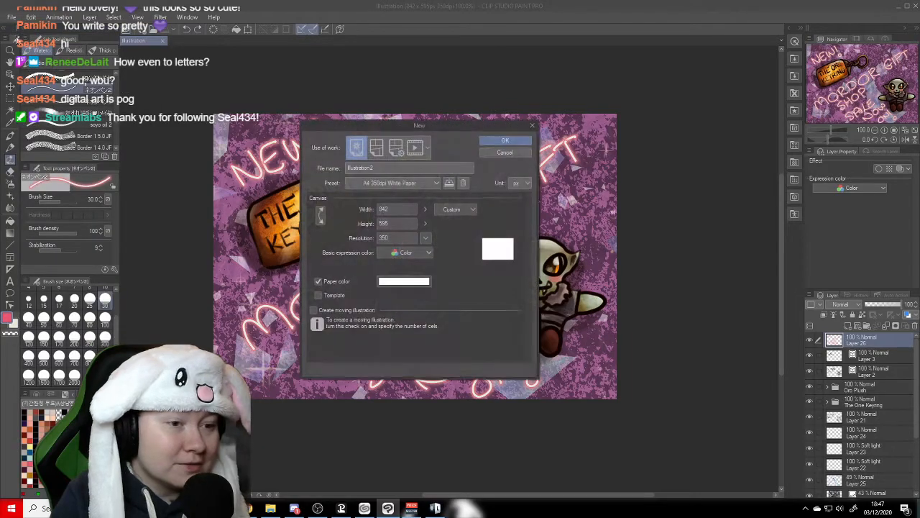
left_click(505, 141)
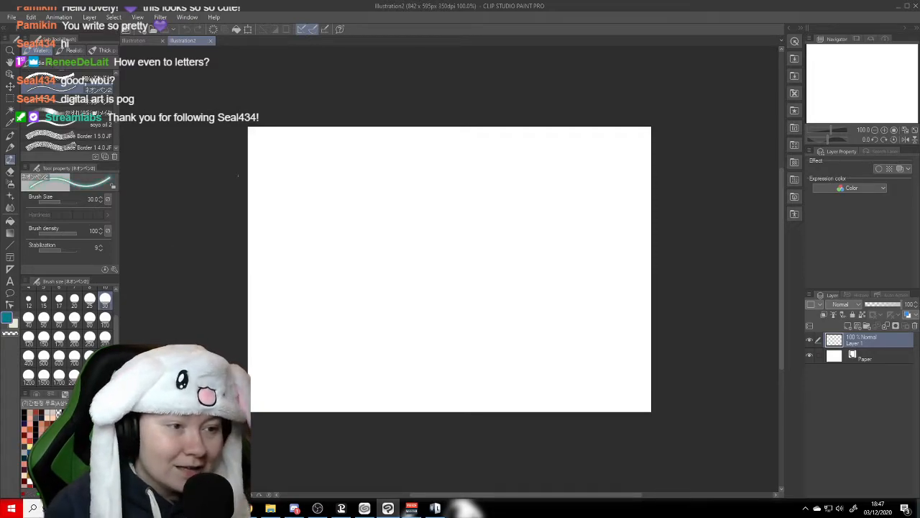
- Letter Aa, Bb, Cc, Dd and Ee in teal neon across the top of the blank canvas, undoing and redrawing misplaced strokes
mouse_move(266, 166)
left_mouse_down()
mouse_move(268, 193)
mouse_move(282, 169)
mouse_move(269, 183)
mouse_move(291, 195)
left_mouse_up()
key("ctrl+z")
key("ctrl+z")
mouse_move(266, 196)
left_mouse_down()
mouse_move(288, 179)
mouse_move(270, 189)
mouse_move(311, 191)
mouse_move(317, 173)
mouse_move(323, 200)
left_mouse_up()
key("ctrl+z")
key("ctrl+z")
left_click_drag(340, 160, 345, 196)
mouse_move(374, 155)
left_mouse_down()
mouse_move(374, 195)
mouse_move(392, 192)
left_mouse_up()
left_click_drag(434, 160, 460, 190)
left_click_drag(480, 154, 481, 191)
mouse_move(476, 158)
left_mouse_down()
mouse_move(481, 187)
mouse_move(484, 156)
mouse_move(499, 182)
mouse_move(523, 189)
left_mouse_up()
left_click_drag(529, 154, 532, 190)
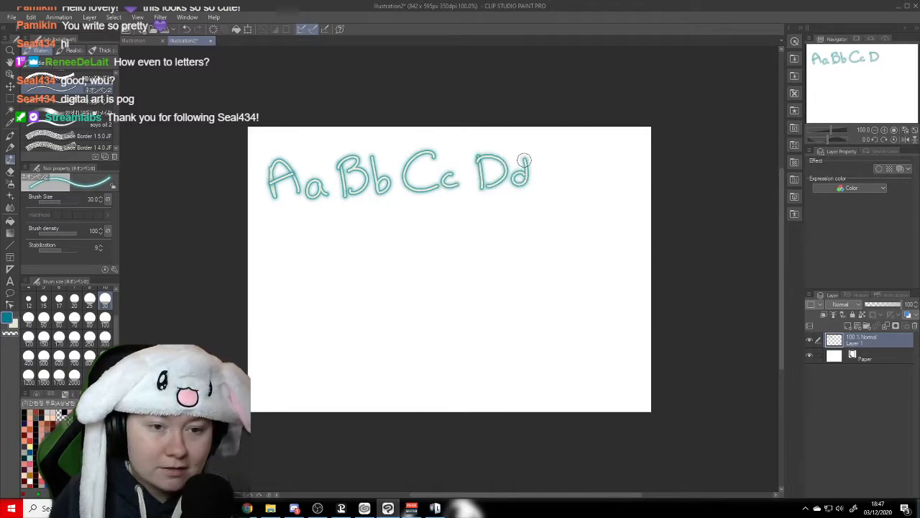
mouse_move(553, 154)
left_mouse_down()
mouse_move(578, 186)
mouse_move(575, 171)
left_mouse_up()
mouse_move(557, 154)
left_mouse_down()
mouse_move(579, 149)
mouse_move(604, 186)
left_mouse_up()
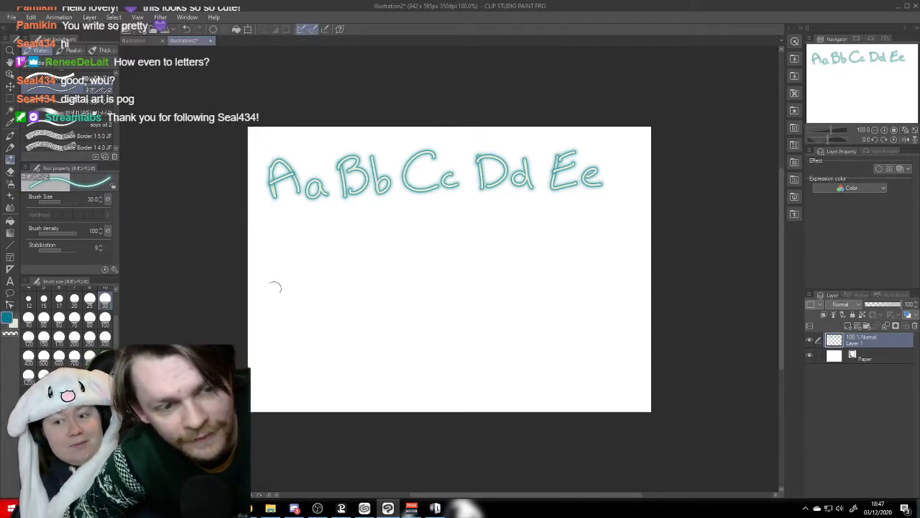
- Write Hi! in teal neon beneath the letter row and doodle a smiley, a heart and a small frowning face beside and below it
left_click_drag(266, 231, 272, 311)
mouse_move(305, 233)
left_mouse_down()
mouse_move(308, 302)
mouse_move(312, 266)
mouse_move(347, 293)
left_mouse_up()
left_click_drag(340, 249, 341, 258)
left_click_drag(382, 223, 385, 252)
left_click(389, 273)
mouse_move(453, 229)
left_mouse_down()
mouse_move(481, 244)
mouse_move(509, 246)
left_mouse_up()
mouse_move(436, 386)
left_mouse_down()
mouse_move(455, 385)
mouse_move(443, 325)
mouse_move(486, 341)
mouse_move(463, 375)
left_mouse_up()
mouse_move(546, 321)
left_mouse_down()
mouse_move(549, 333)
mouse_move(568, 332)
mouse_move(573, 352)
left_mouse_up()
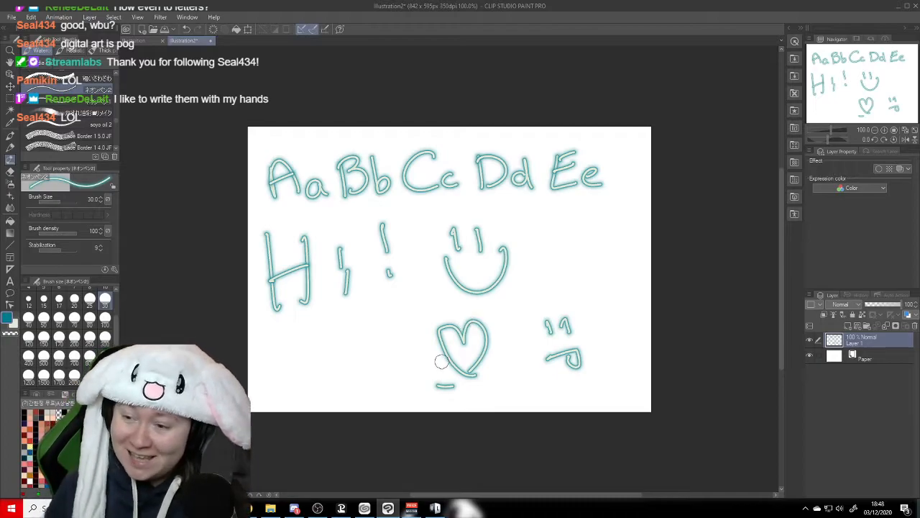
- Create a second blank illustration, Illustration3, with the same 842 × 595 px canvas at 350 dpi
left_click(11, 16)
left_click(22, 39)
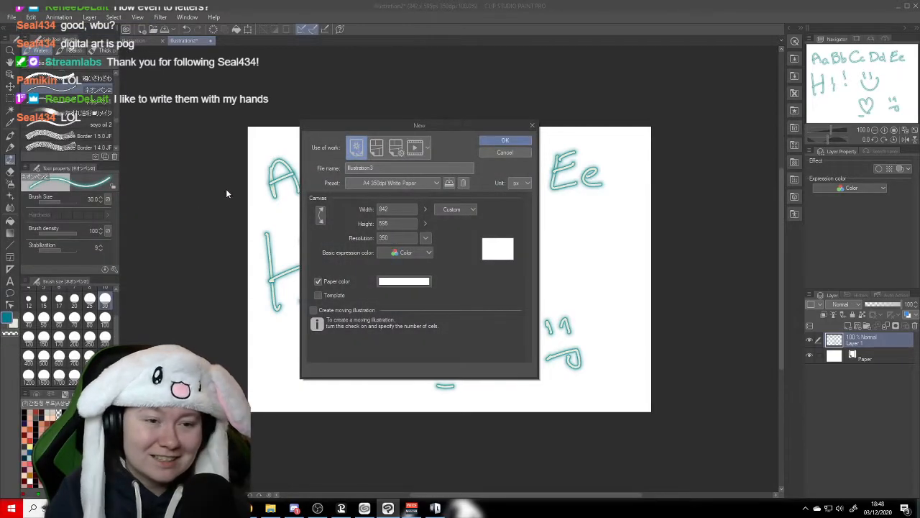
left_click(506, 142)
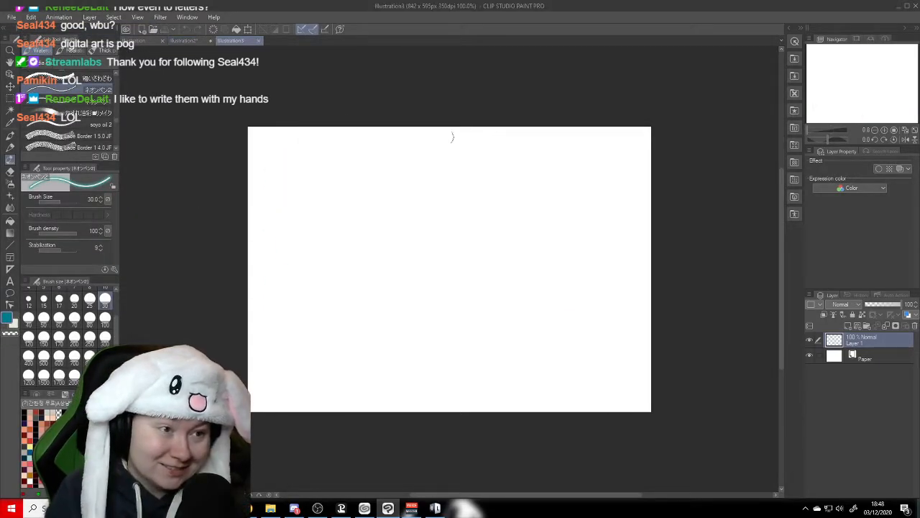
- Copy the Aa to Ee letter row from Illustration2 and paste it into Illustration3
left_click(183, 41)
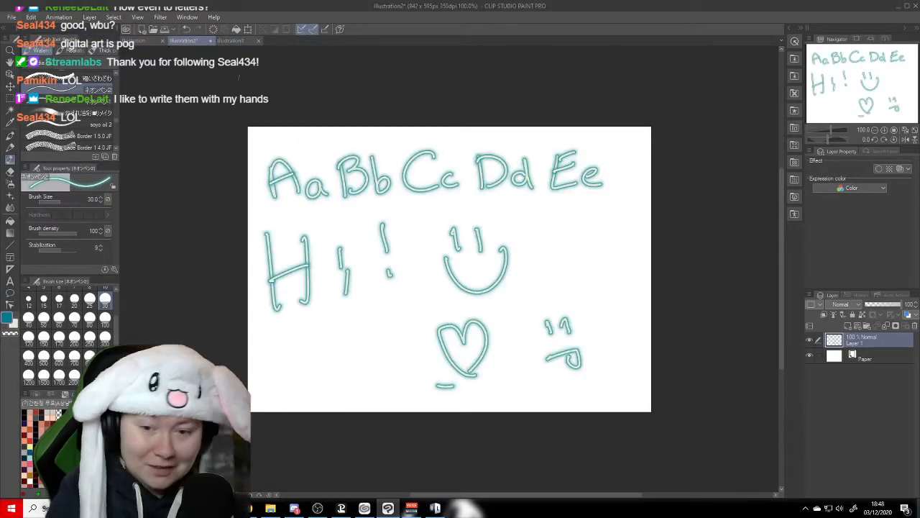
left_click(13, 99)
left_click_drag(205, 106, 656, 211)
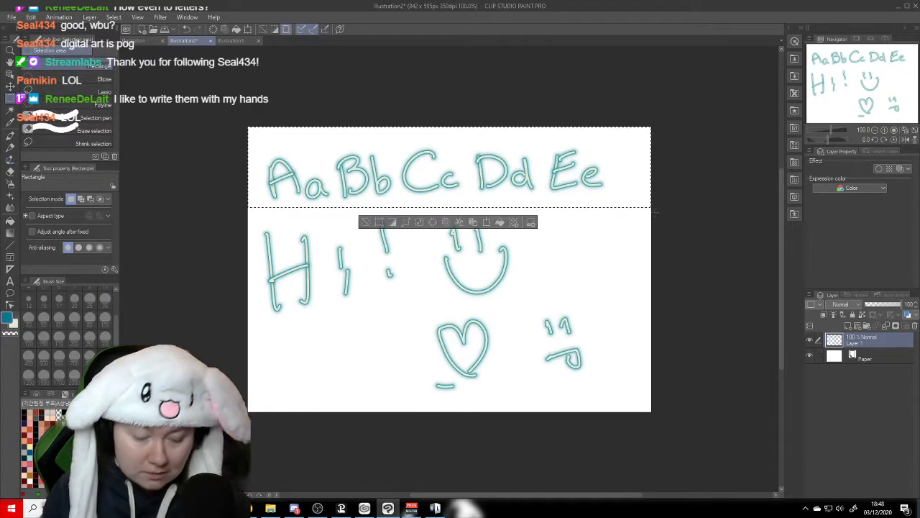
left_click(237, 41)
key("ctrl+v")
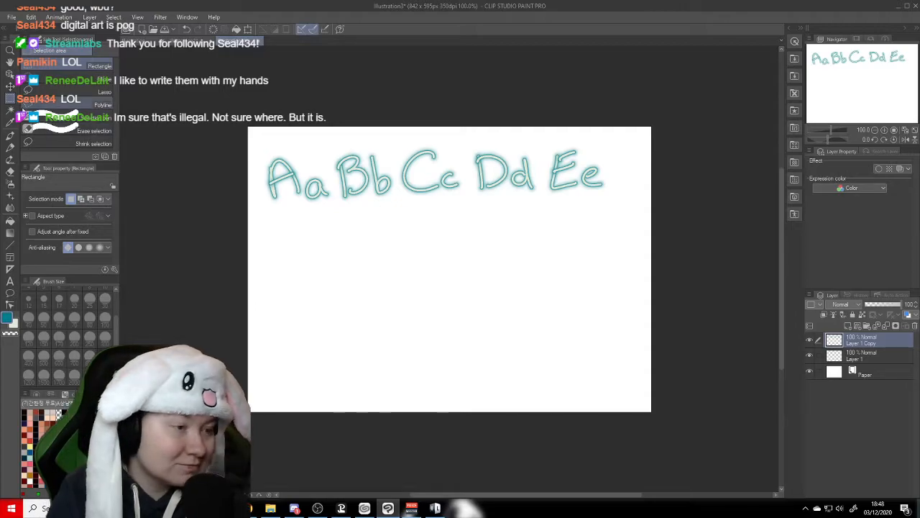
- Letter Ff, Gg, Hh, Ii, Jj and Kk with the teal neon brush beneath the Aa to Ee row, redrawing the misplaced Kk strokes
left_click(11, 146)
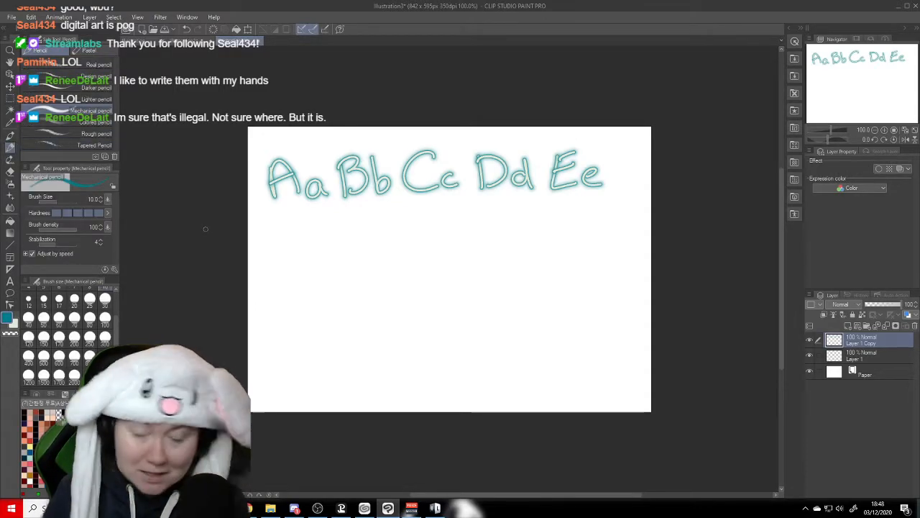
left_click(10, 158)
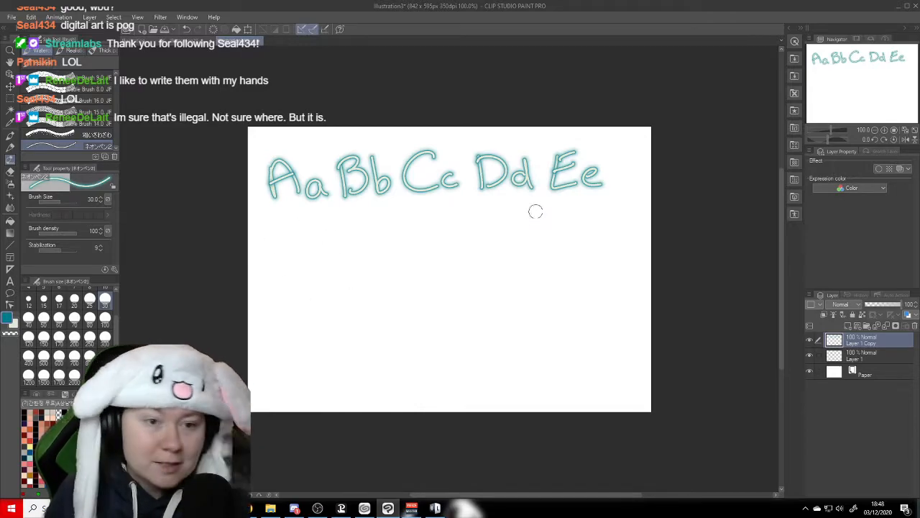
left_click_drag(261, 221, 286, 213)
mouse_move(271, 215)
left_mouse_down()
mouse_move(267, 252)
mouse_move(277, 230)
mouse_move(302, 254)
mouse_move(311, 229)
left_mouse_up()
mouse_move(361, 214)
left_mouse_down()
mouse_move(345, 249)
mouse_move(353, 236)
mouse_move(381, 232)
mouse_move(375, 264)
left_mouse_up()
mouse_move(416, 210)
left_mouse_down()
mouse_move(417, 250)
mouse_move(435, 244)
mouse_move(437, 228)
left_mouse_up()
mouse_move(449, 209)
left_mouse_down()
mouse_move(451, 239)
mouse_move(494, 235)
mouse_move(505, 214)
mouse_move(542, 209)
mouse_move(558, 243)
left_mouse_up()
left_click(509, 215)
left_click(569, 213)
mouse_move(593, 209)
left_mouse_down()
mouse_move(595, 239)
mouse_move(610, 234)
left_mouse_up()
mouse_move(597, 229)
left_mouse_down()
mouse_move(607, 212)
mouse_move(591, 240)
left_mouse_up()
key("ctrl+z")
key("ctrl+z")
key("ctrl+z")
mouse_move(592, 225)
left_mouse_down()
mouse_move(603, 236)
mouse_move(603, 210)
mouse_move(615, 237)
left_mouse_up()
left_click_drag(624, 217, 630, 236)
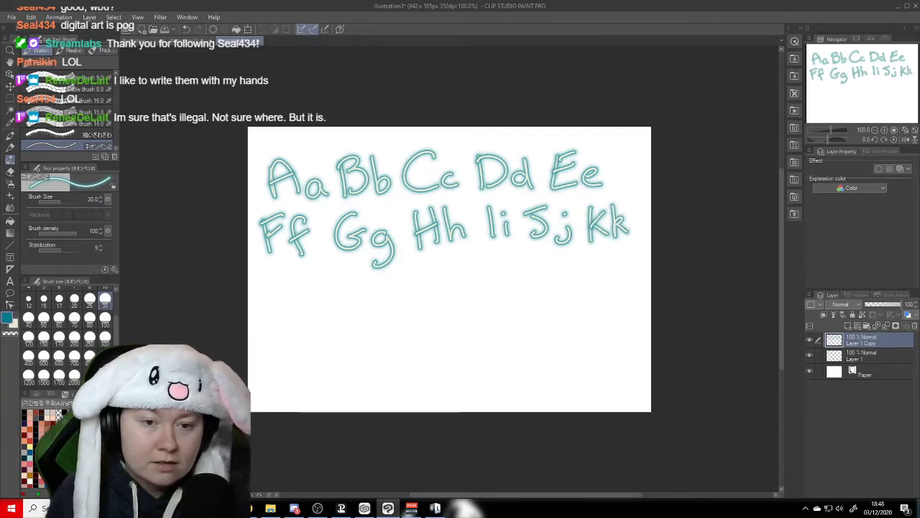
- Letter Ll, Mm, Nn, Oo and Pp in teal neon as the third alphabet row
mouse_move(281, 275)
left_mouse_down()
mouse_move(279, 305)
mouse_move(302, 304)
left_mouse_up()
mouse_move(311, 270)
left_mouse_down()
mouse_move(321, 301)
mouse_move(371, 284)
mouse_move(388, 308)
mouse_move(402, 299)
mouse_move(411, 306)
mouse_move(461, 262)
mouse_move(484, 291)
left_mouse_up()
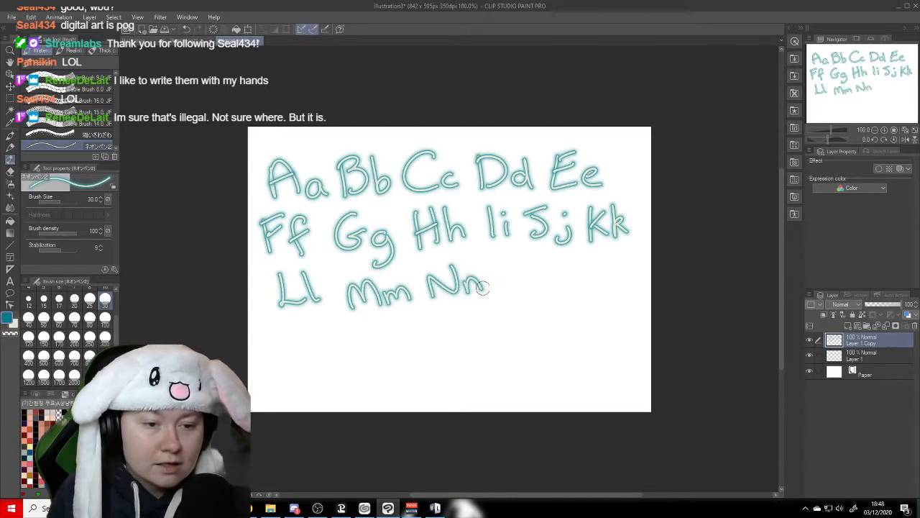
mouse_move(522, 264)
left_mouse_down()
mouse_move(547, 280)
mouse_move(596, 263)
mouse_move(579, 276)
left_mouse_up()
mouse_move(601, 272)
left_mouse_down()
mouse_move(604, 294)
mouse_move(605, 285)
left_mouse_up()
- Letter Qq, Rr, Ss, Tt, Uu and Vv in teal neon as the fourth row, undoing and redrawing misplaced strokes
mouse_move(296, 325)
left_mouse_down()
mouse_move(282, 329)
mouse_move(297, 325)
mouse_move(314, 358)
mouse_move(336, 369)
left_mouse_up()
left_click_drag(359, 322, 362, 352)
mouse_move(362, 334)
left_mouse_down()
mouse_move(376, 325)
mouse_move(390, 353)
mouse_move(400, 328)
mouse_move(430, 347)
left_mouse_up()
mouse_move(468, 324)
left_mouse_down()
mouse_move(455, 342)
mouse_move(512, 309)
mouse_move(500, 338)
mouse_move(534, 337)
mouse_move(536, 323)
mouse_move(538, 330)
left_mouse_up()
key("ctrl+z")
key("ctrl+z")
mouse_move(519, 325)
left_mouse_down()
mouse_move(534, 321)
mouse_move(533, 333)
mouse_move(536, 321)
mouse_move(566, 303)
mouse_move(594, 330)
mouse_move(619, 296)
mouse_move(627, 321)
mouse_move(633, 308)
left_mouse_up()
key("ctrl+z")
key("ctrl+z")
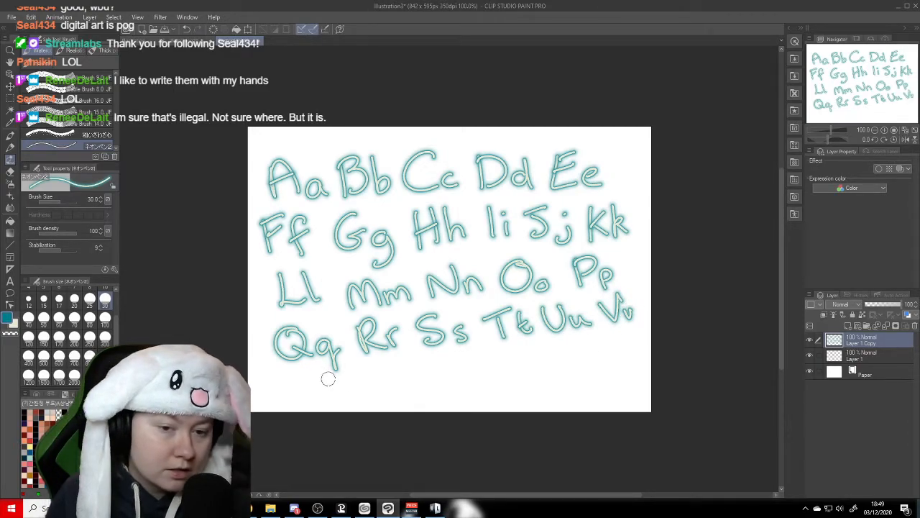
- Finish the alphabet with Ww, Xx, Yy and Zz in teal neon beneath the Qq to Vv row
mouse_move(303, 375)
left_mouse_down()
mouse_move(312, 389)
mouse_move(342, 372)
mouse_move(353, 386)
mouse_move(380, 377)
mouse_move(422, 389)
mouse_move(393, 393)
mouse_move(439, 384)
mouse_move(427, 386)
left_mouse_up()
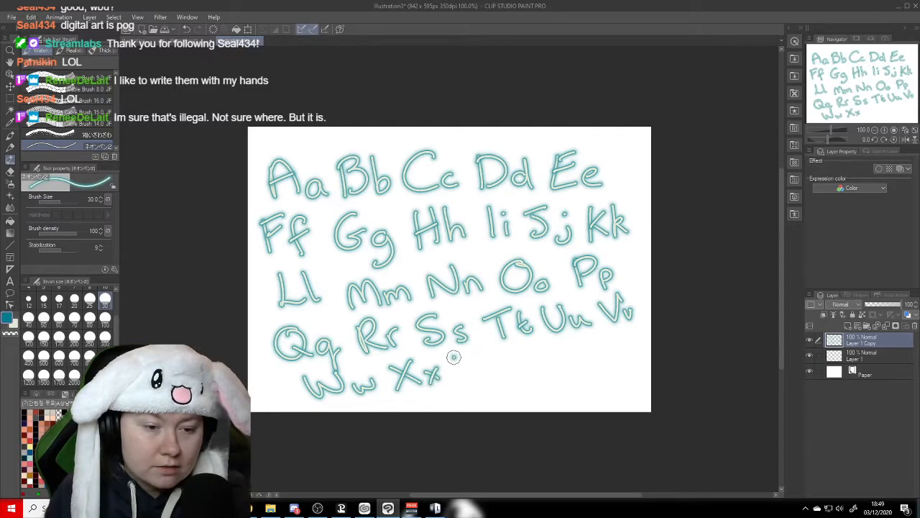
mouse_move(455, 357)
left_mouse_down()
mouse_move(471, 380)
mouse_move(488, 371)
mouse_move(489, 393)
left_mouse_up()
mouse_move(514, 353)
left_mouse_down()
mouse_move(532, 354)
mouse_move(543, 389)
mouse_move(569, 359)
mouse_move(574, 375)
left_mouse_up()
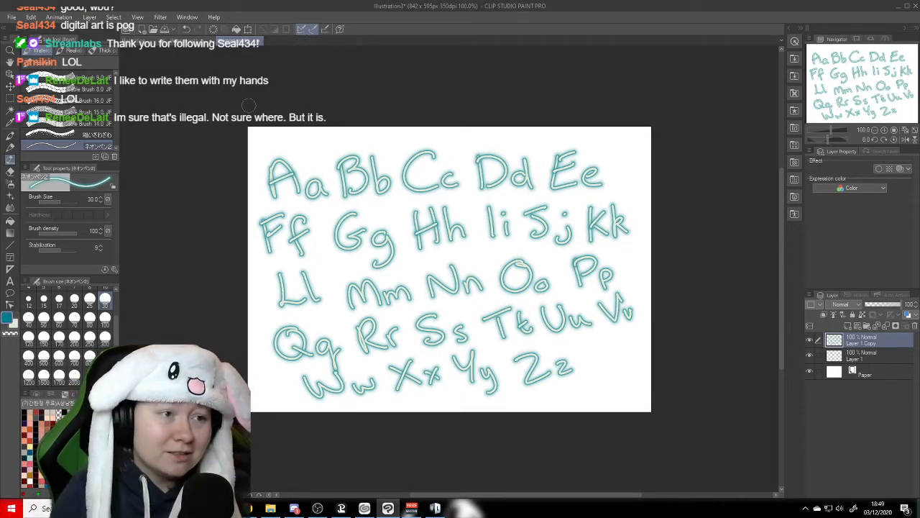
- Return to the Hi! doodle illustration and clear the selection around its letter row
left_click(183, 43)
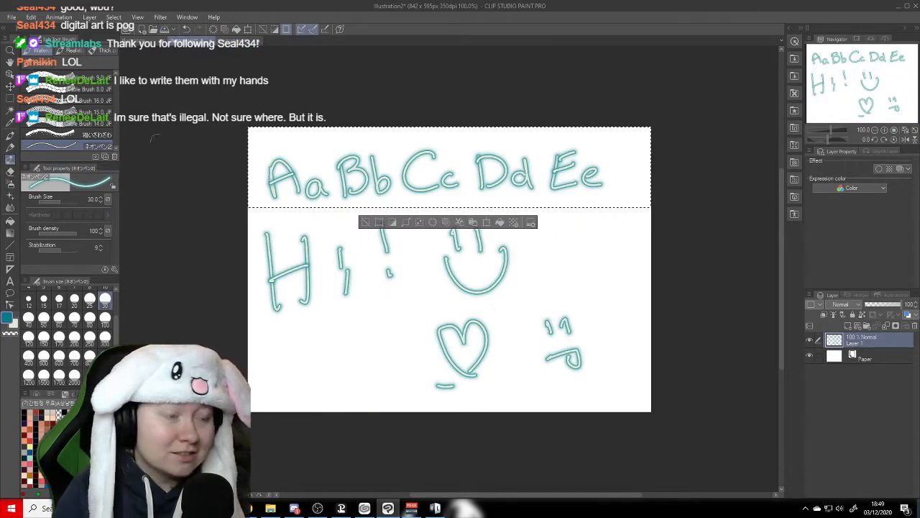
key("ctrl+d")
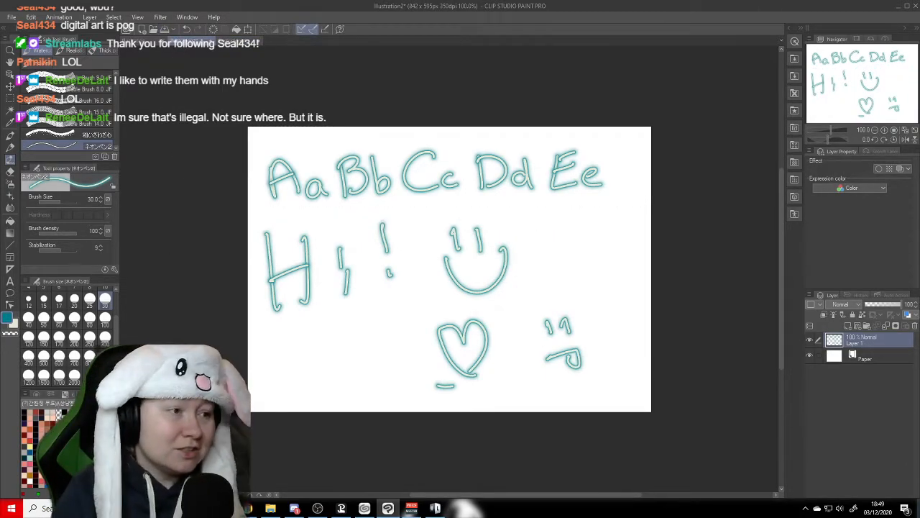
- Examine the Hi! lettering, smiley, heart and frowning face enlarged to 200%
left_click(10, 63)
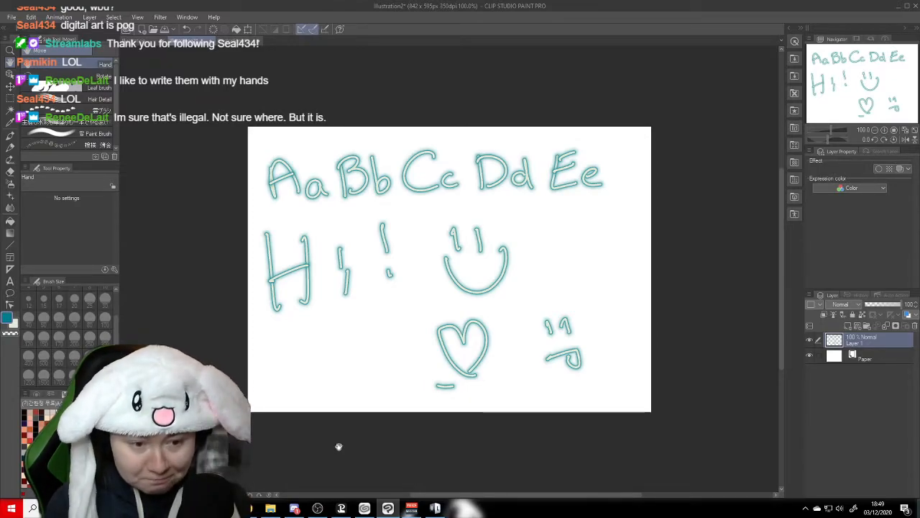
scroll(338, 447, "up", 2)
scroll(338, 447, "up", 1)
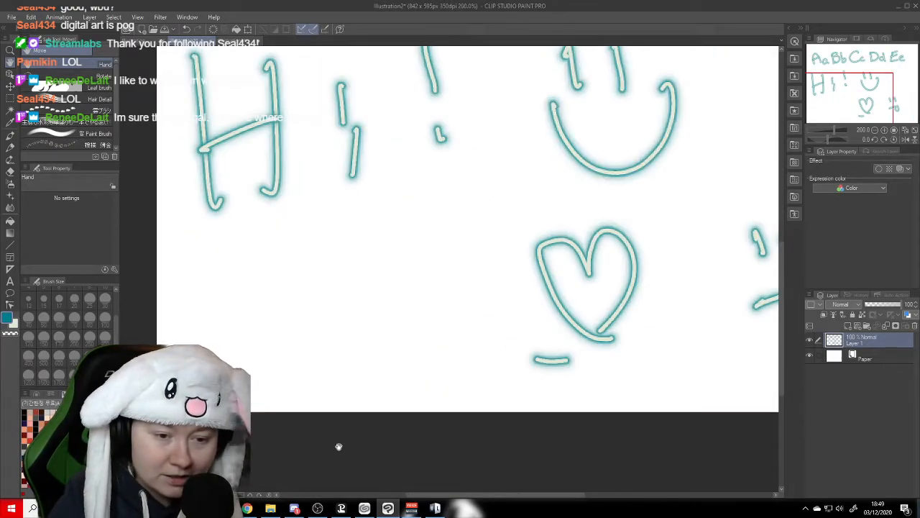
left_click_drag(640, 281, 550, 279)
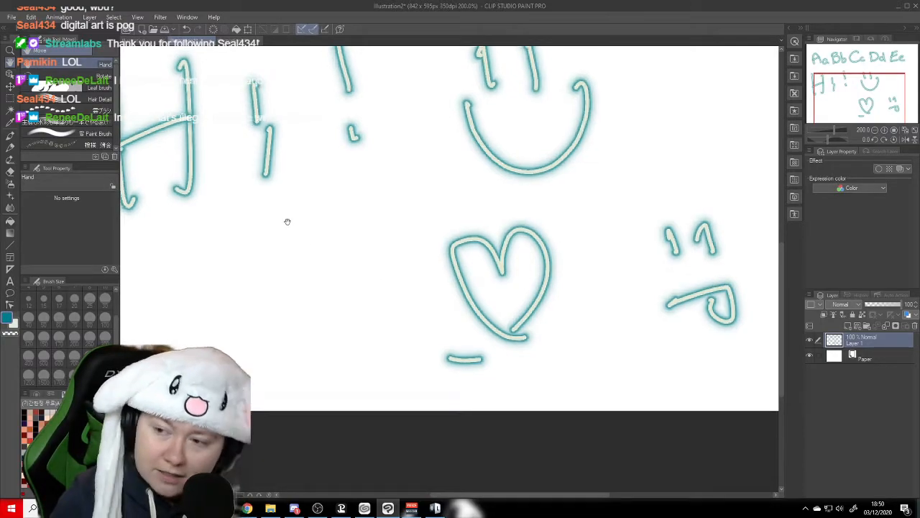
left_click_drag(284, 220, 396, 314)
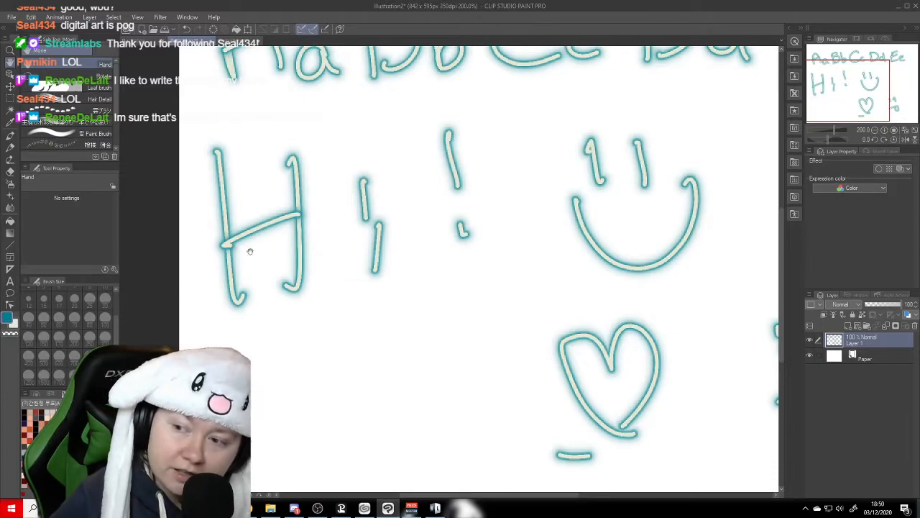
left_click_drag(405, 405, 259, 312)
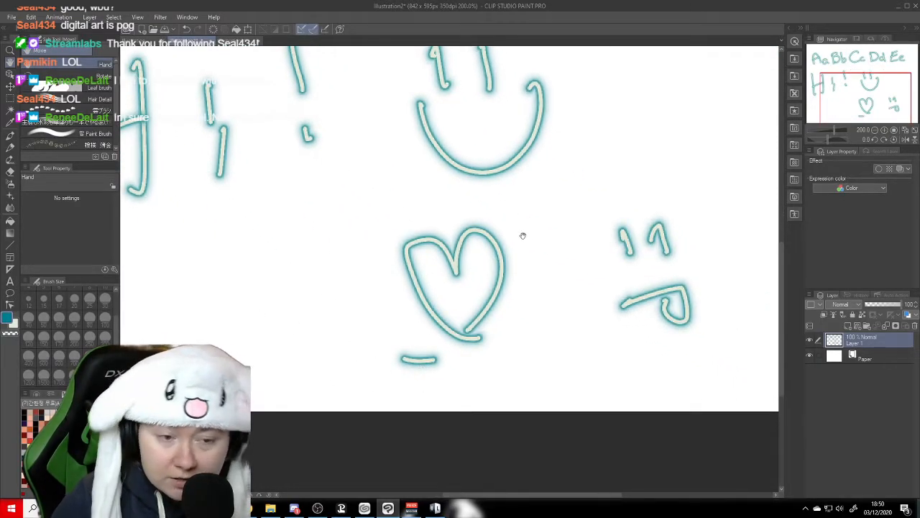
left_click_drag(443, 360, 460, 362)
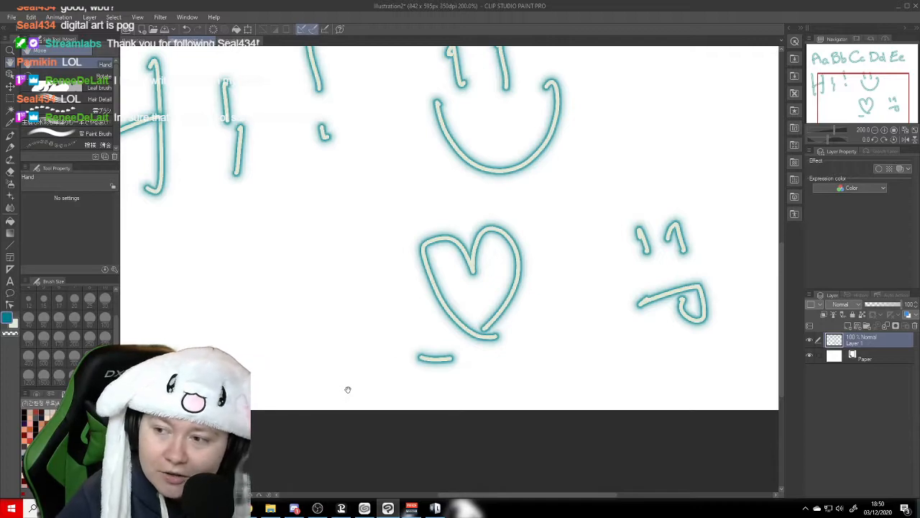
mouse_move(439, 295)
left_mouse_down()
mouse_move(452, 313)
mouse_move(431, 308)
mouse_move(441, 311)
left_mouse_up()
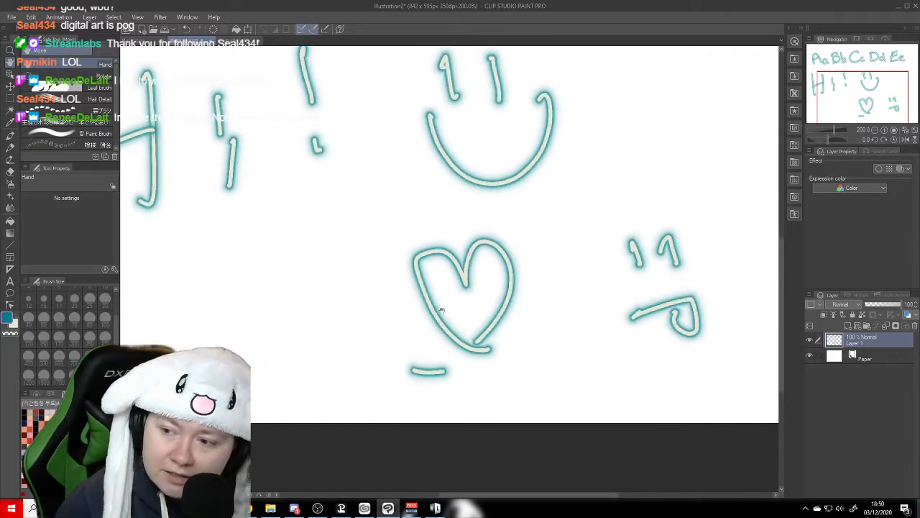
left_click_drag(516, 302, 462, 335)
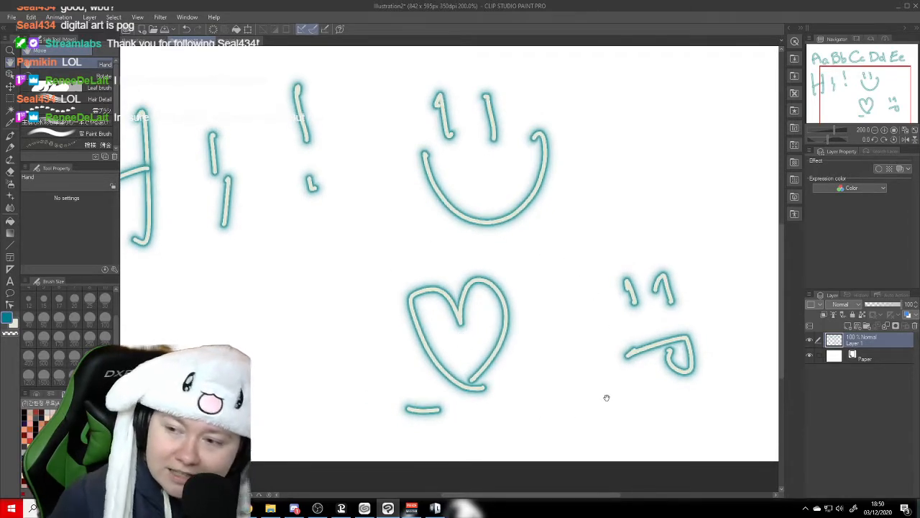
mouse_move(519, 395)
left_mouse_down()
mouse_move(474, 403)
mouse_move(450, 386)
mouse_move(456, 367)
left_mouse_up()
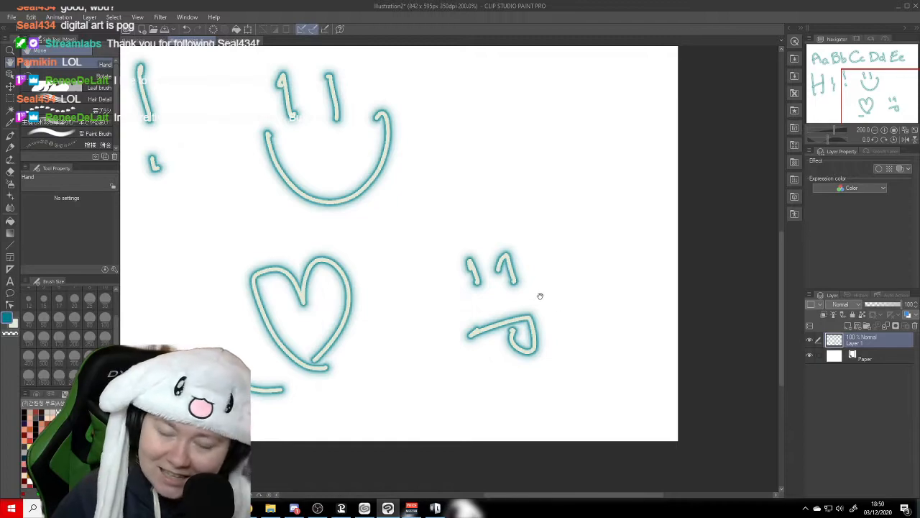
left_click_drag(513, 294, 527, 303)
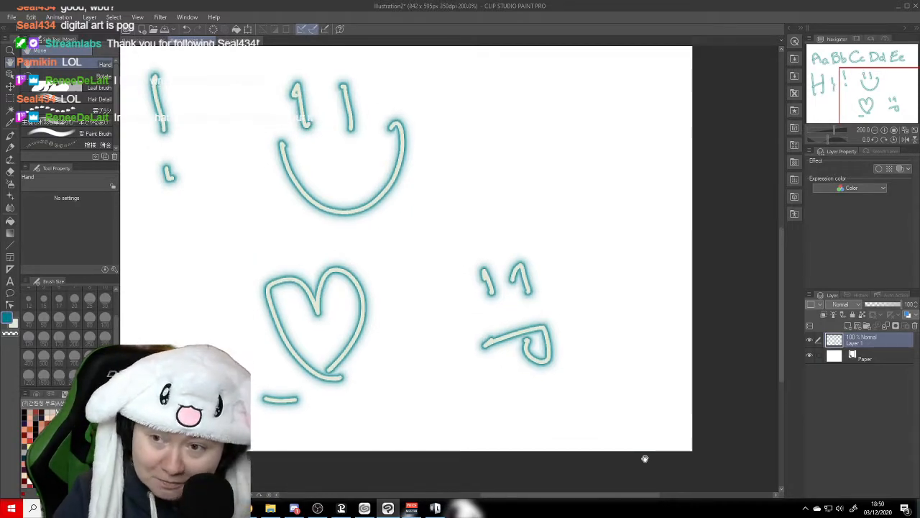
- Examine the frowning face's eye and mouth strokes up close at 800%, returning to the wider doodle view at 200%
scroll(645, 459, "up", 4)
left_click_drag(360, 135, 569, 350)
mouse_move(496, 250)
left_mouse_down()
mouse_move(572, 422)
mouse_move(550, 288)
left_mouse_up()
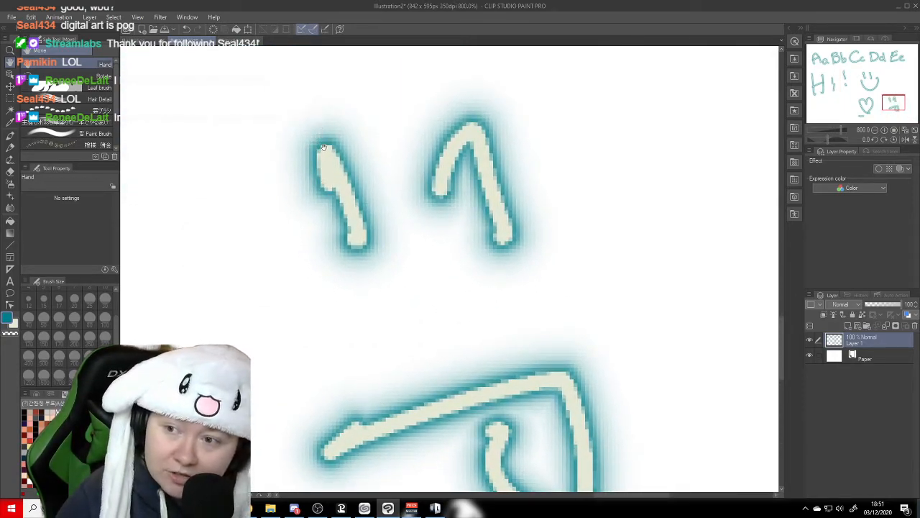
left_click_drag(324, 145, 308, 120)
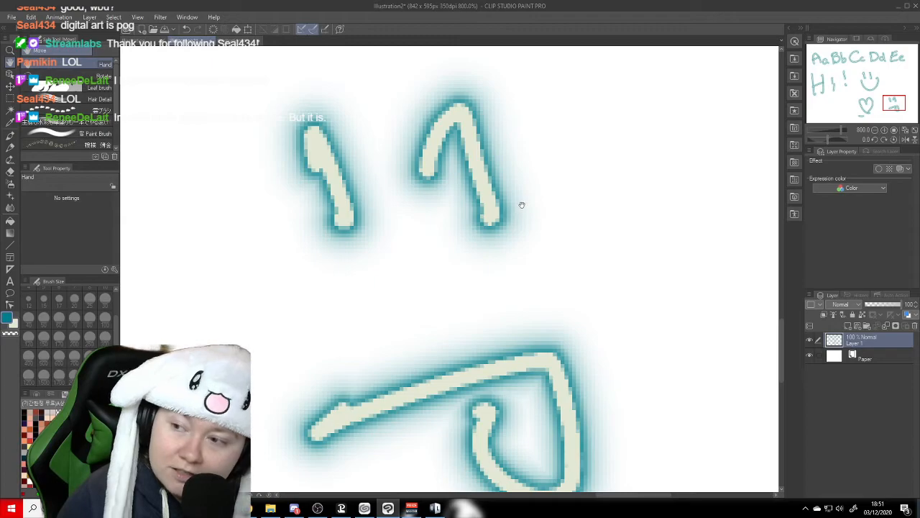
left_click_drag(520, 220, 544, 232)
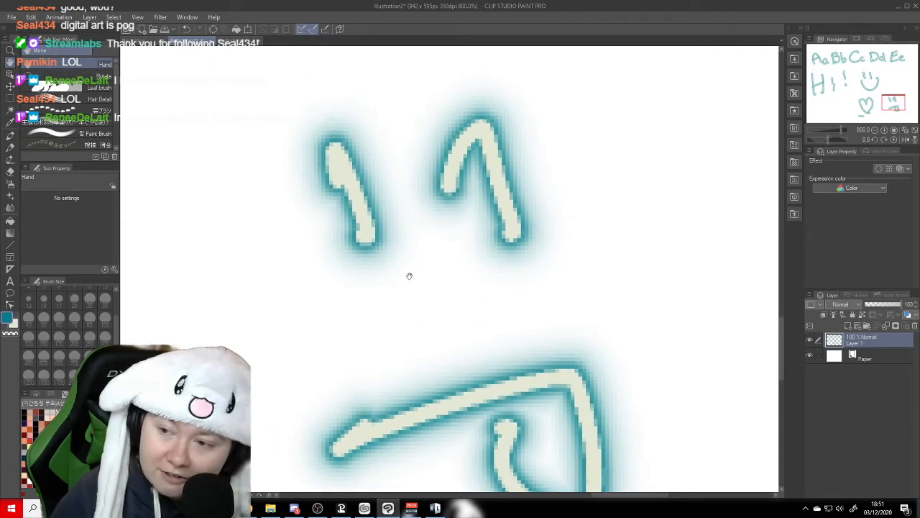
mouse_move(495, 275)
left_mouse_down()
mouse_move(486, 244)
mouse_move(495, 242)
mouse_move(489, 257)
mouse_move(497, 238)
mouse_move(508, 242)
mouse_move(499, 218)
mouse_move(504, 230)
left_mouse_up()
mouse_move(440, 355)
left_mouse_down()
mouse_move(419, 318)
mouse_move(456, 311)
left_mouse_up()
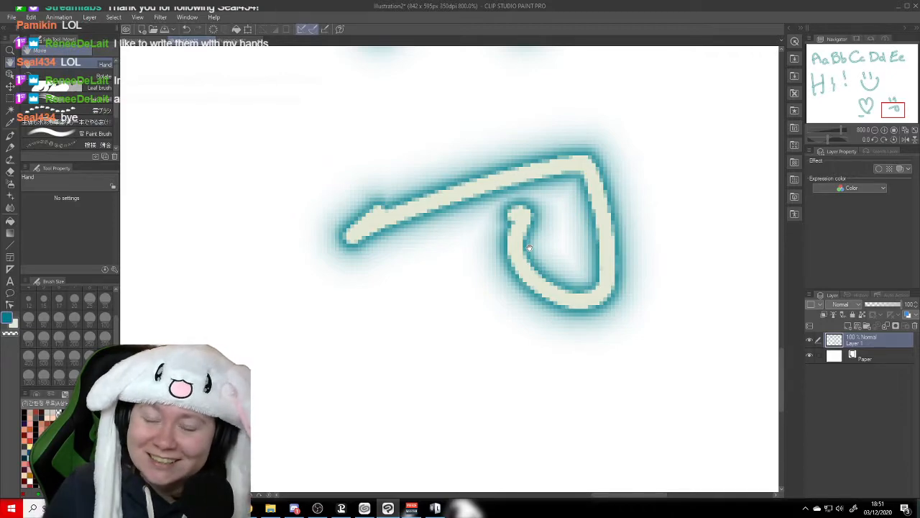
scroll(361, 240, "down", 2)
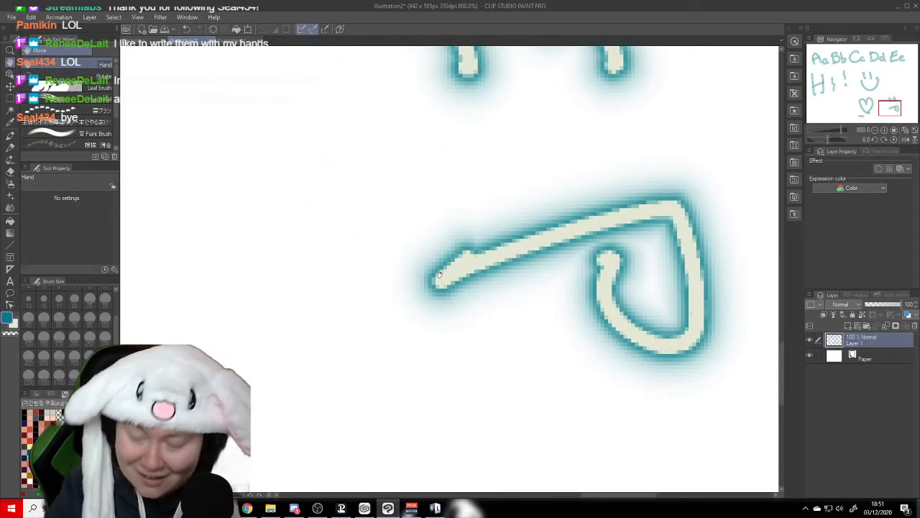
scroll(440, 275, "down", 2)
scroll(440, 275, "down", 1)
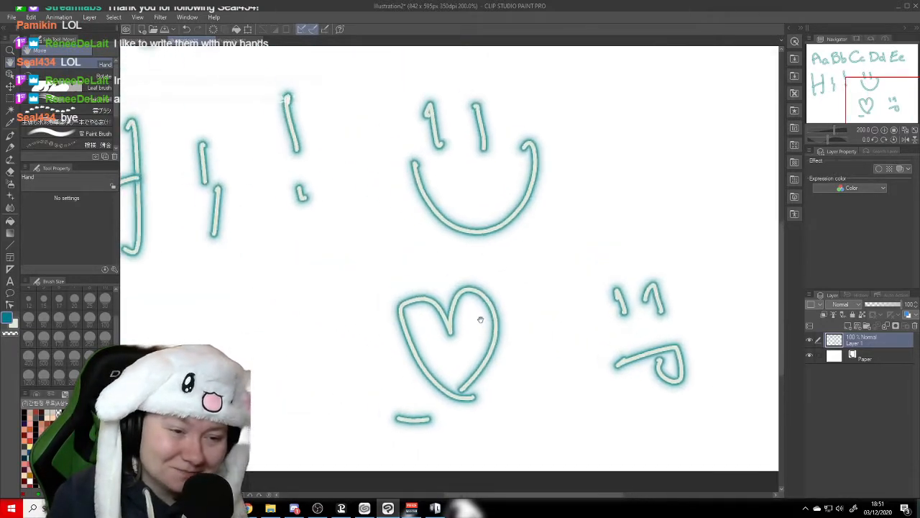
- Look over the whole Hi! doodle canvas at 150%, plus the separate canvas holding the full teal neon alphabet
left_click_drag(407, 235, 451, 292)
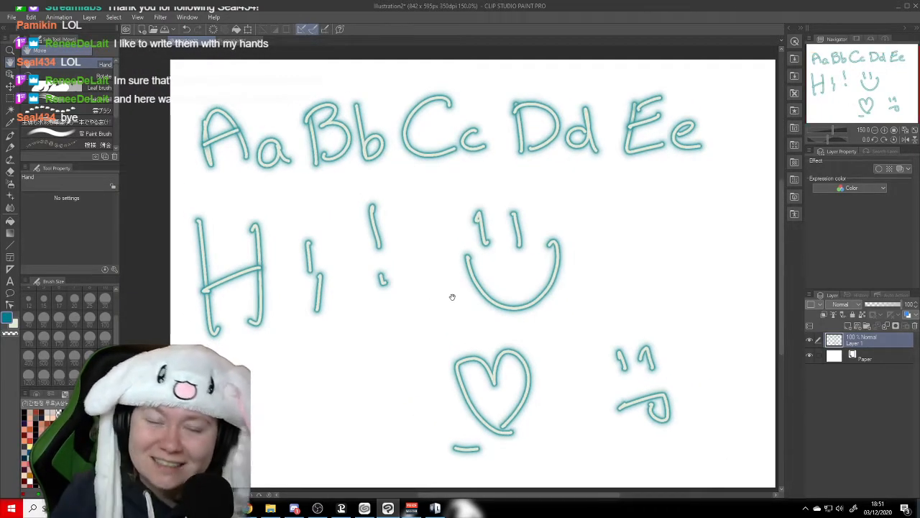
left_click_drag(482, 313, 463, 303)
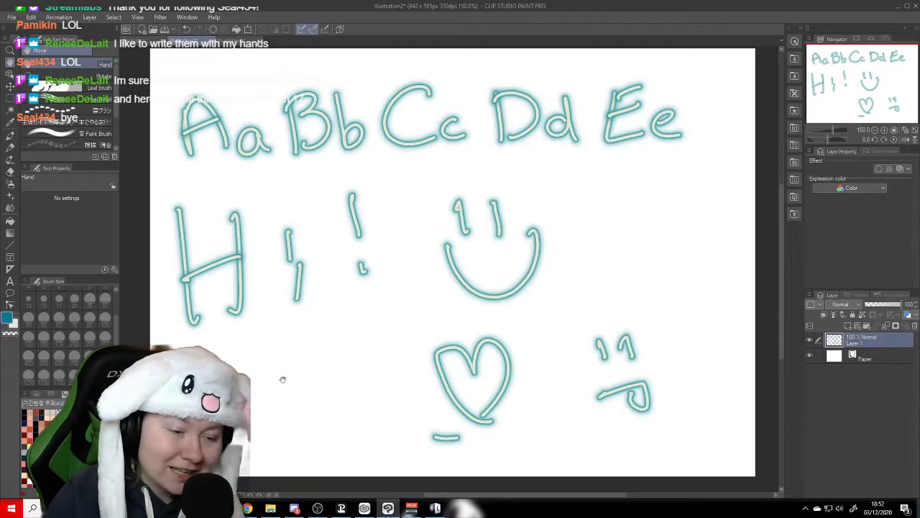
left_click(233, 43)
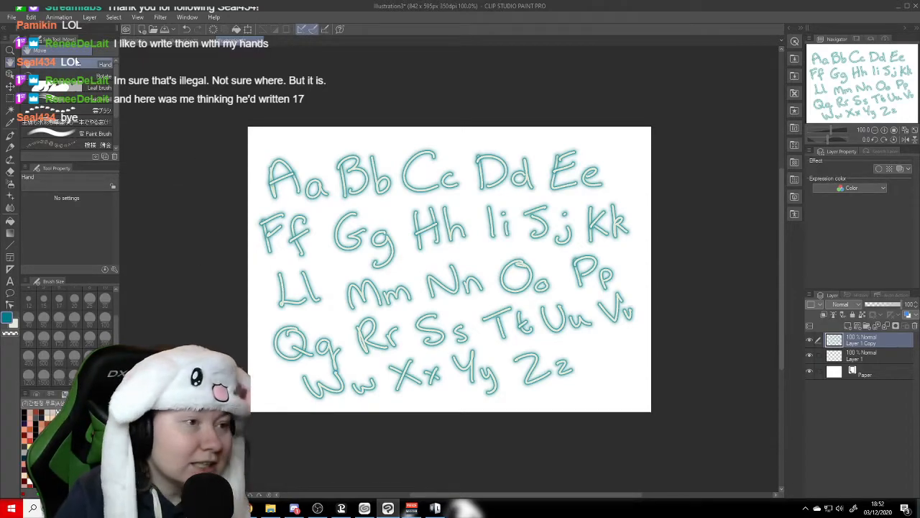
- Return to the Mordor gift shop sale illustration, center it in view and activate the Correct line tool
left_click(135, 45)
left_click_drag(470, 265, 493, 268)
left_click_drag(590, 367, 578, 359)
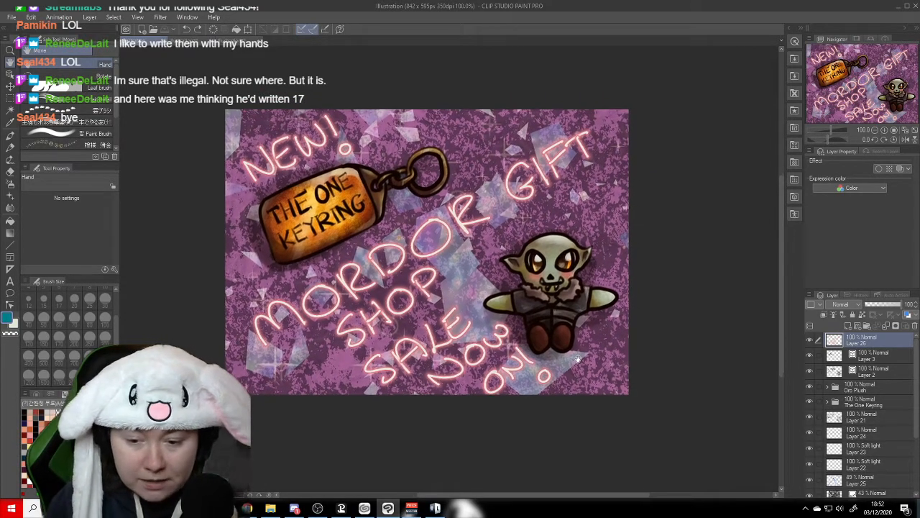
left_click_drag(538, 298, 544, 307)
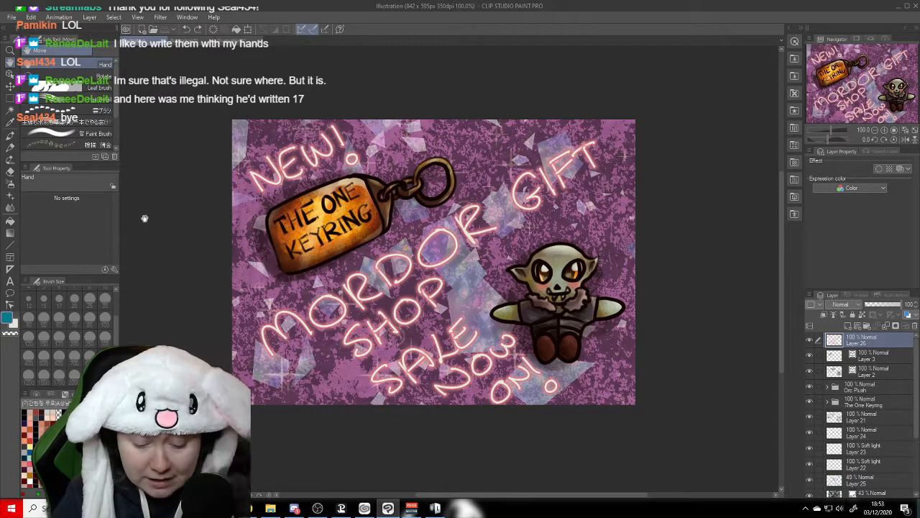
mouse_move(184, 258)
left_mouse_down()
mouse_move(188, 235)
mouse_move(193, 248)
left_mouse_up()
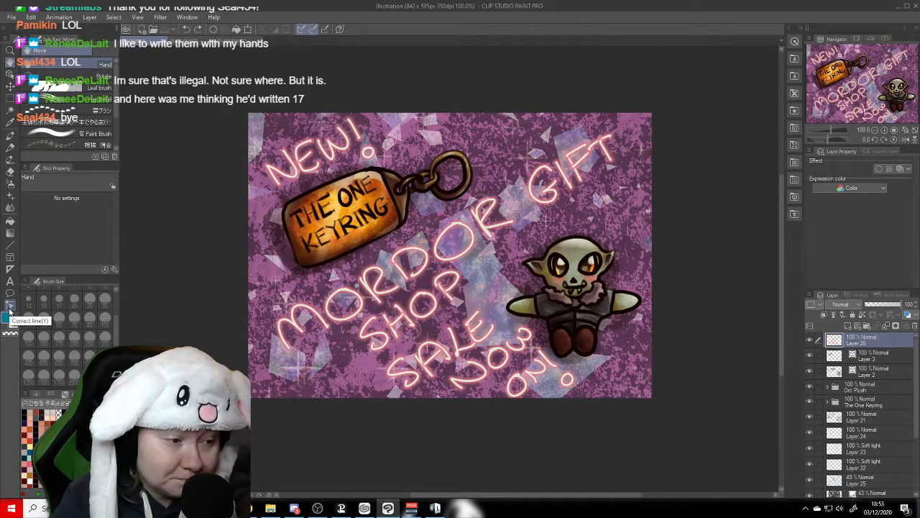
left_click(11, 306)
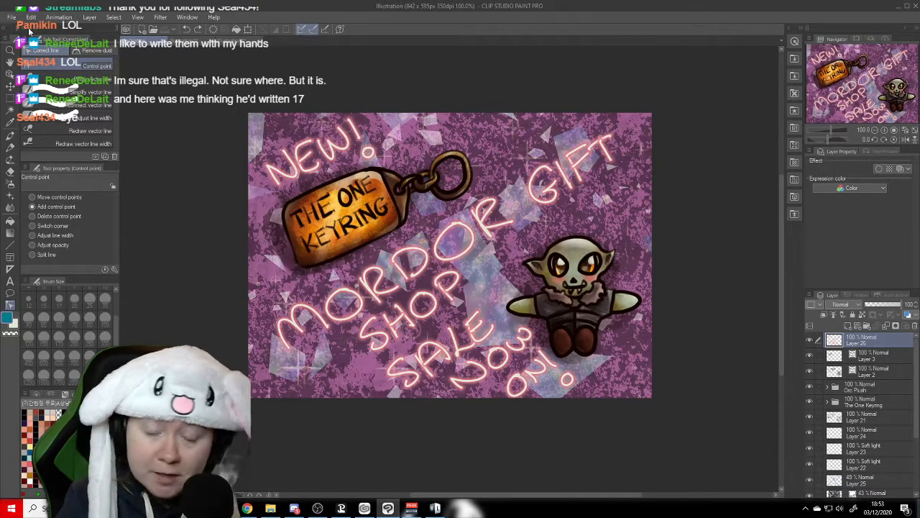
- Set up a single-layer PNG export of the Mordor illustration at 100% scale, with the rendering result previewed on output
left_click(12, 16)
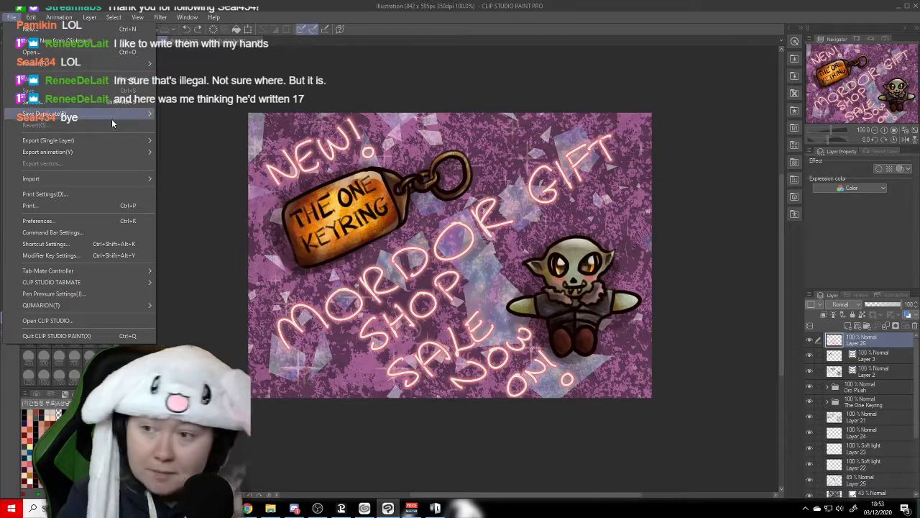
mouse_move(110, 116)
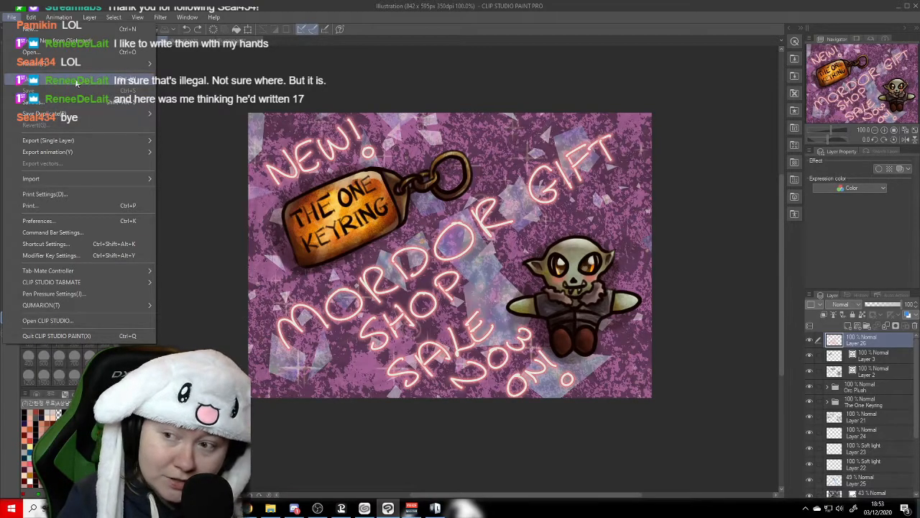
mouse_move(90, 141)
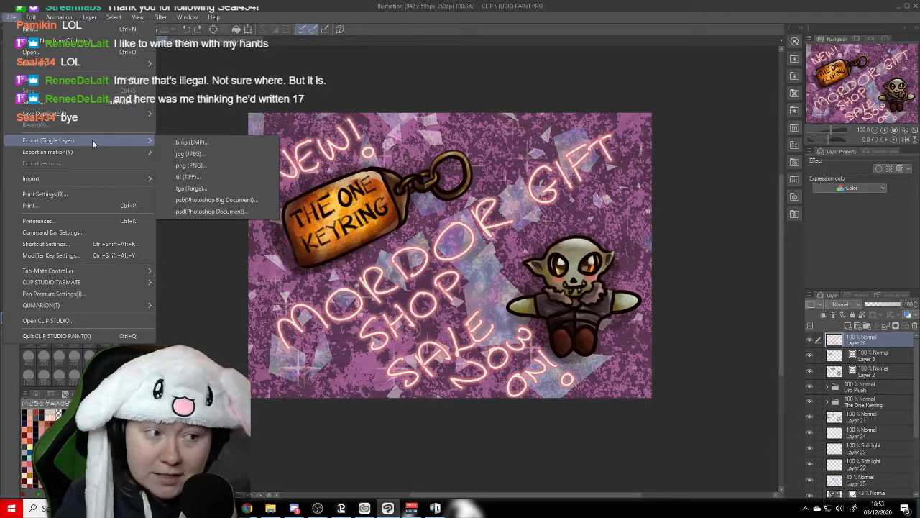
left_click(187, 166)
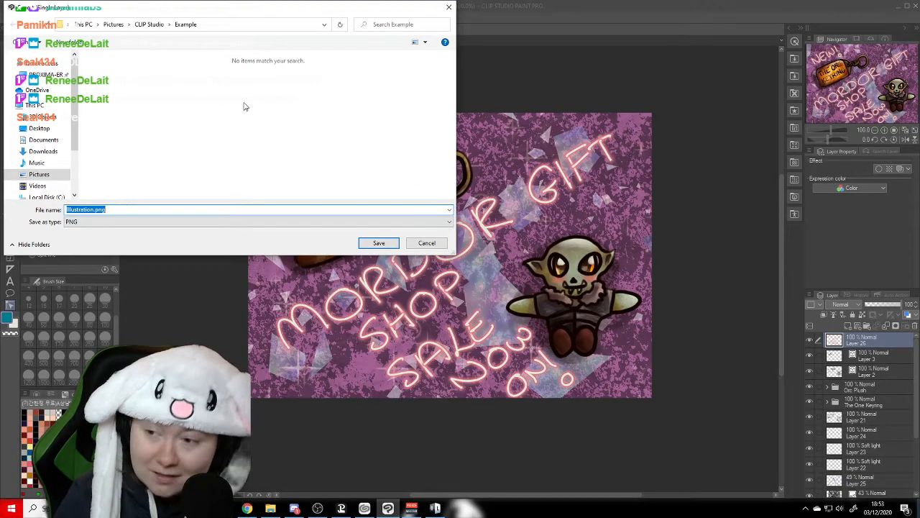
left_click(395, 243)
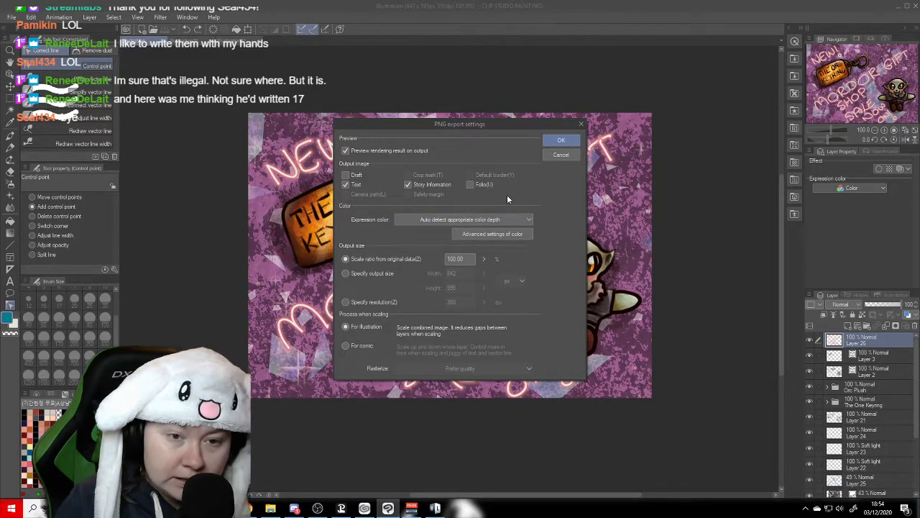
left_click(563, 141)
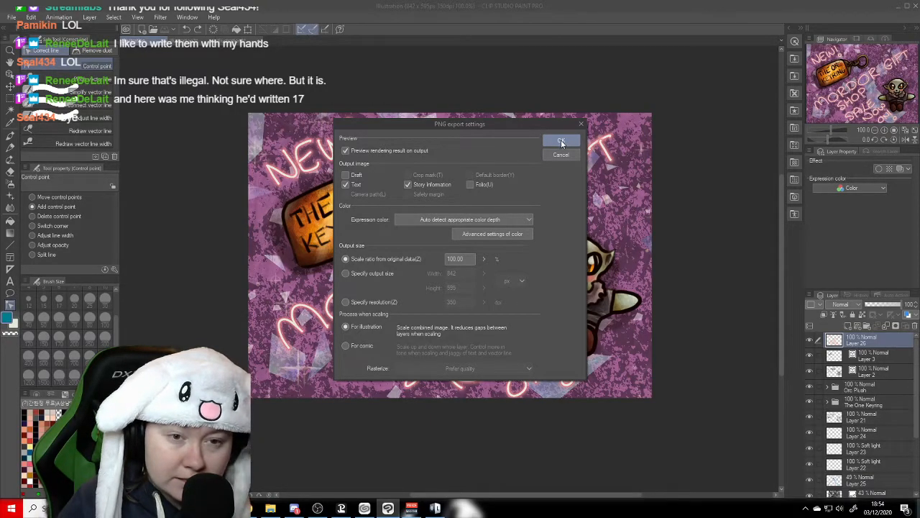
- Check the entire illustration in the export preview and complete the PNG export
mouse_move(551, 222)
left_mouse_down()
mouse_move(551, 235)
mouse_move(546, 201)
mouse_move(556, 236)
mouse_move(553, 218)
left_mouse_up()
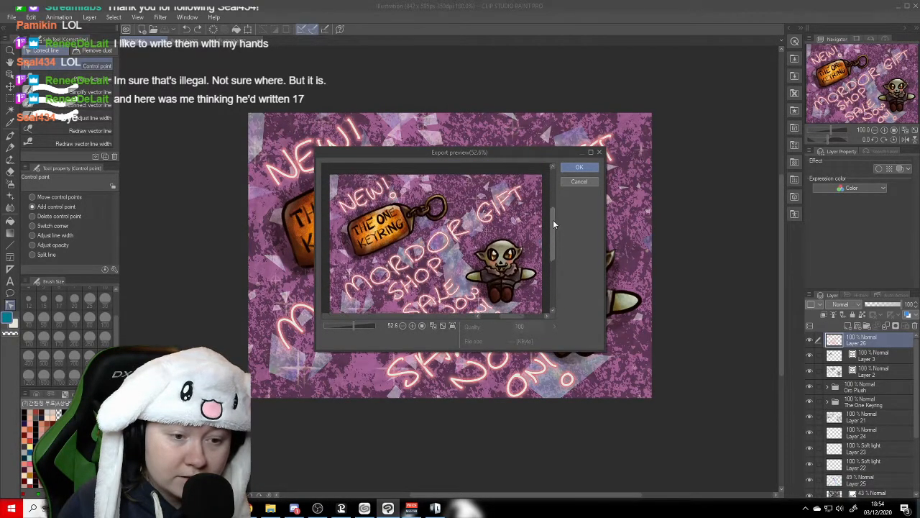
left_click(401, 325)
left_click(402, 325)
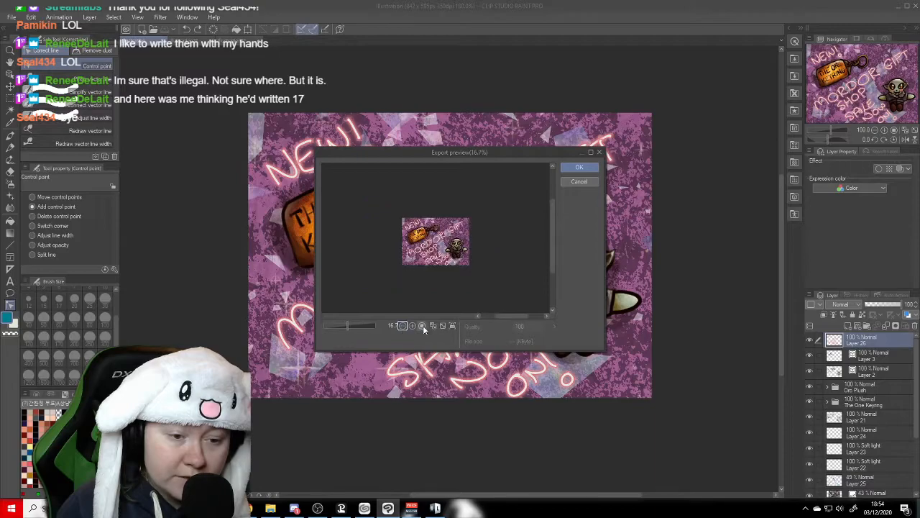
left_click(436, 324)
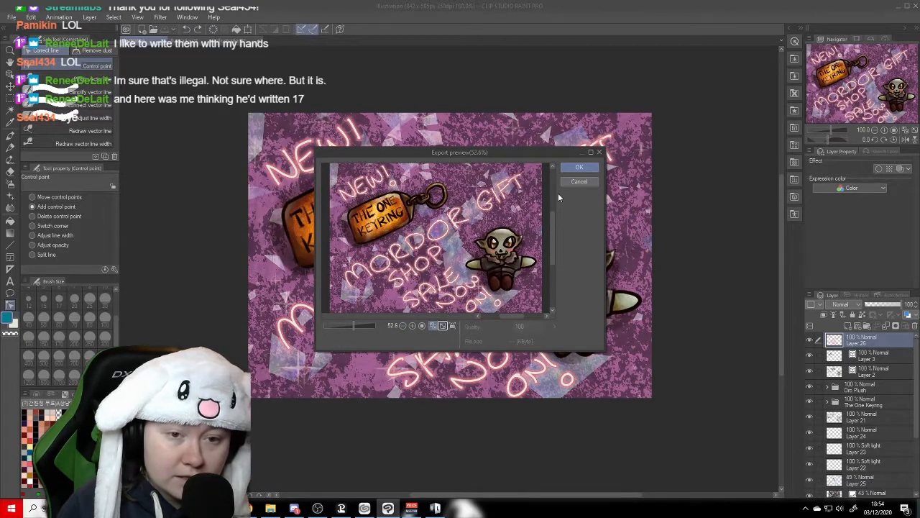
left_click(580, 168)
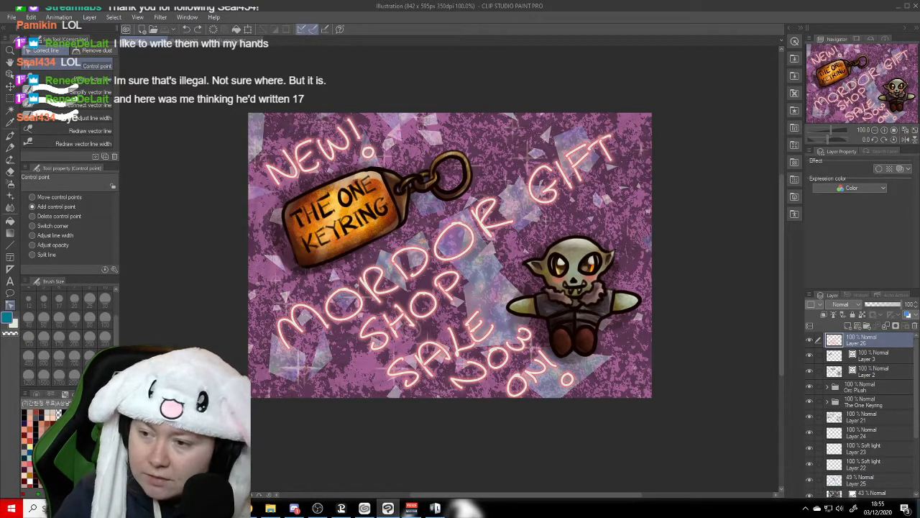
key("alt+Tab")
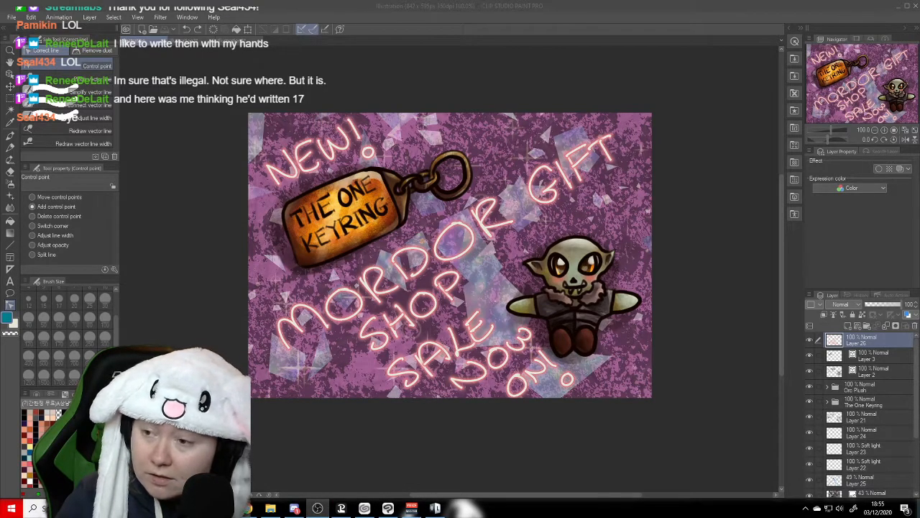